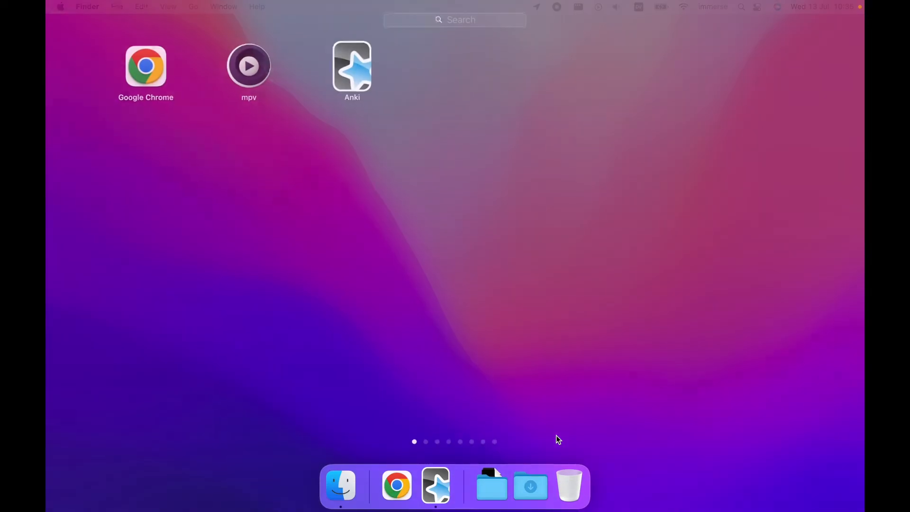
# - Switch to Google Chrome, search the web for "animecards site" and open the Animecards Site home page
pyautogui.click(149, 82)
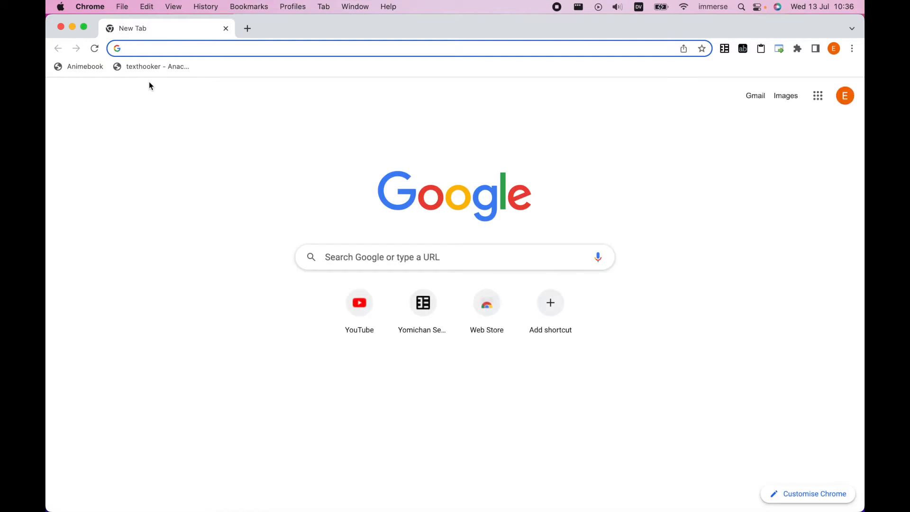
pyautogui.write('anime')
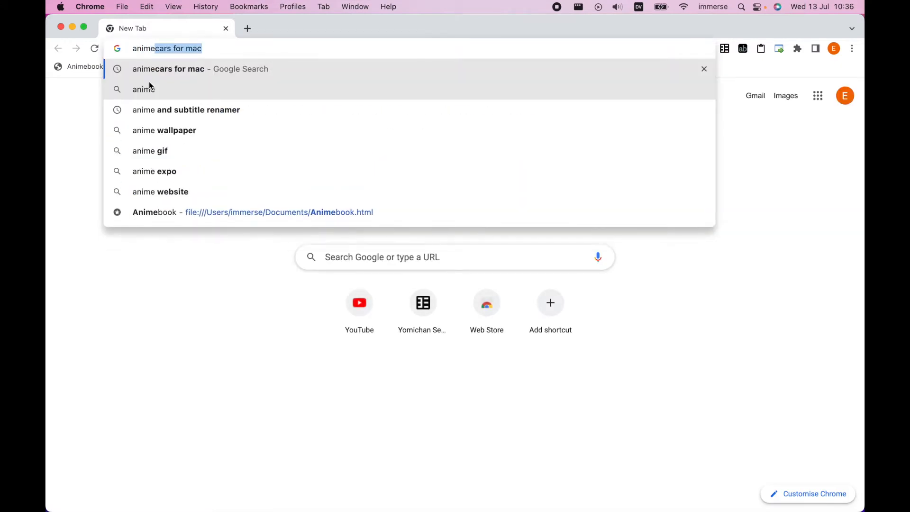
pyautogui.write('cards site')
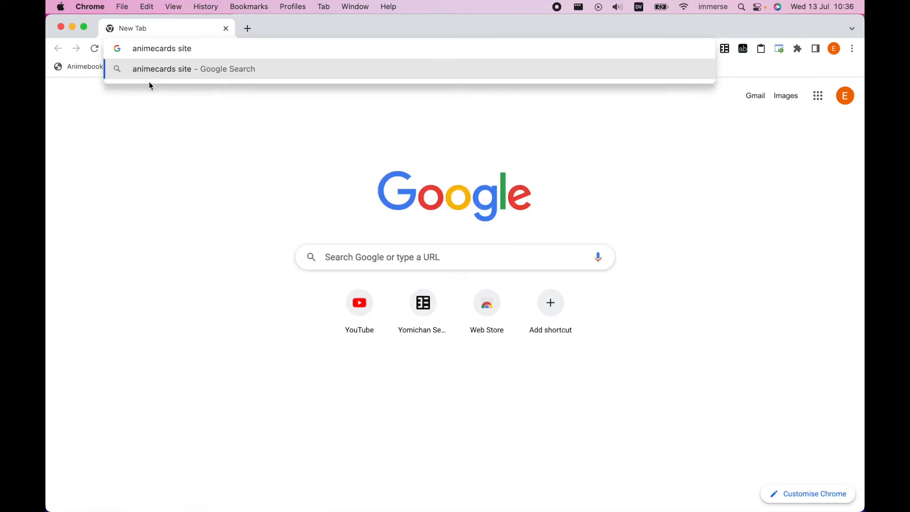
pyautogui.press('Return')
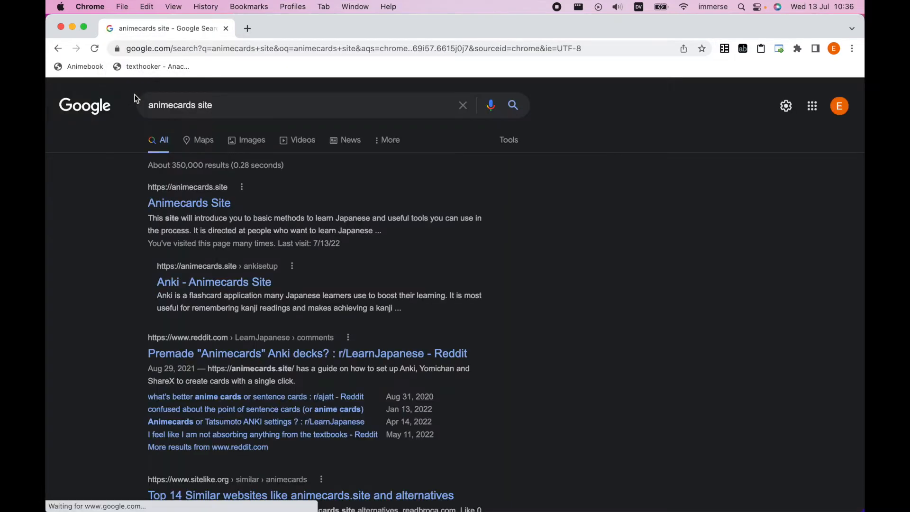
pyautogui.click(161, 206)
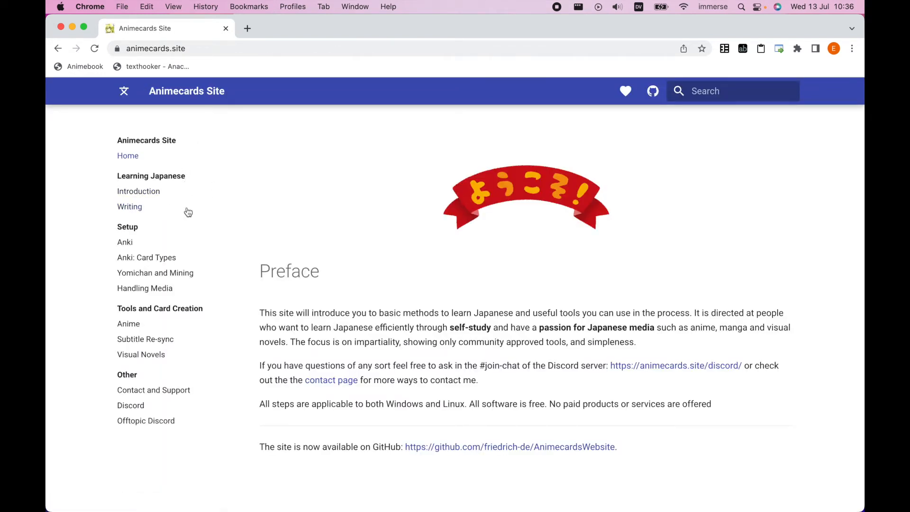
# - Open the site's Anime mining guide and follow its Requirements link to the template mining deck
pyautogui.click(135, 325)
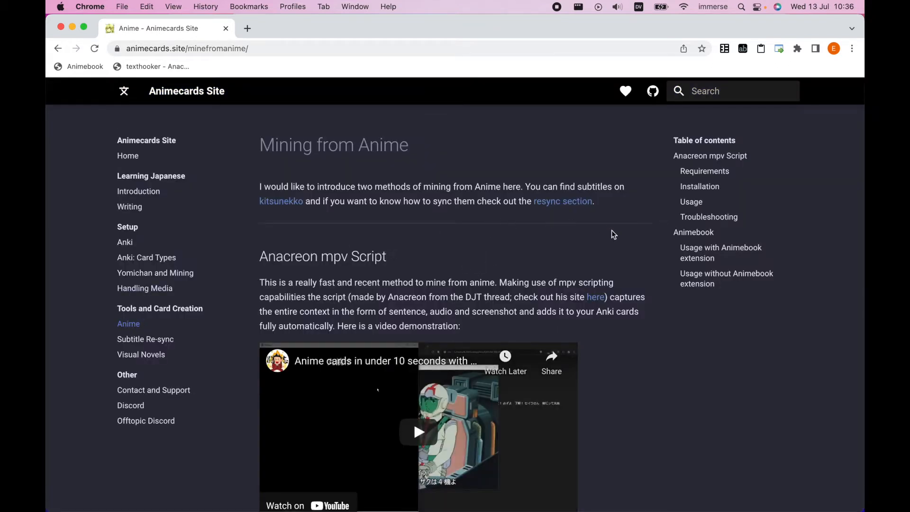
pyautogui.scroll(-5, 625, 259)
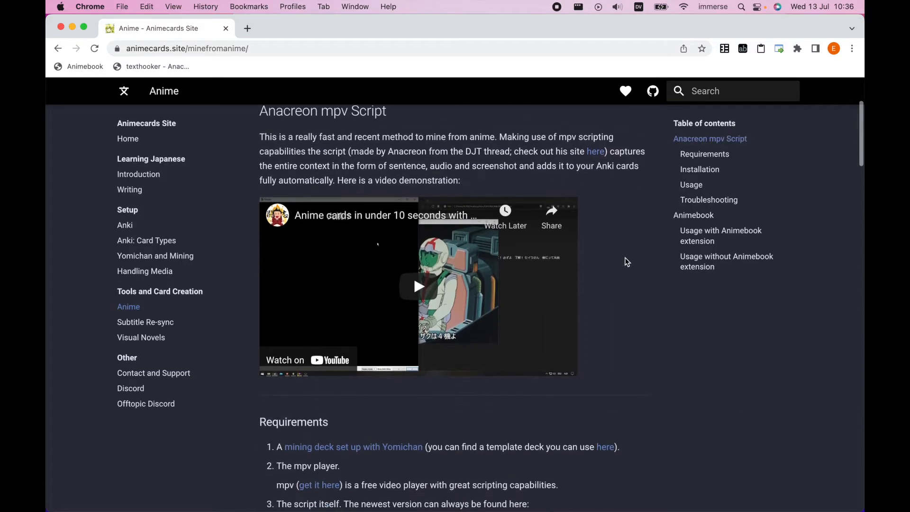
pyautogui.scroll(-3, 625, 258)
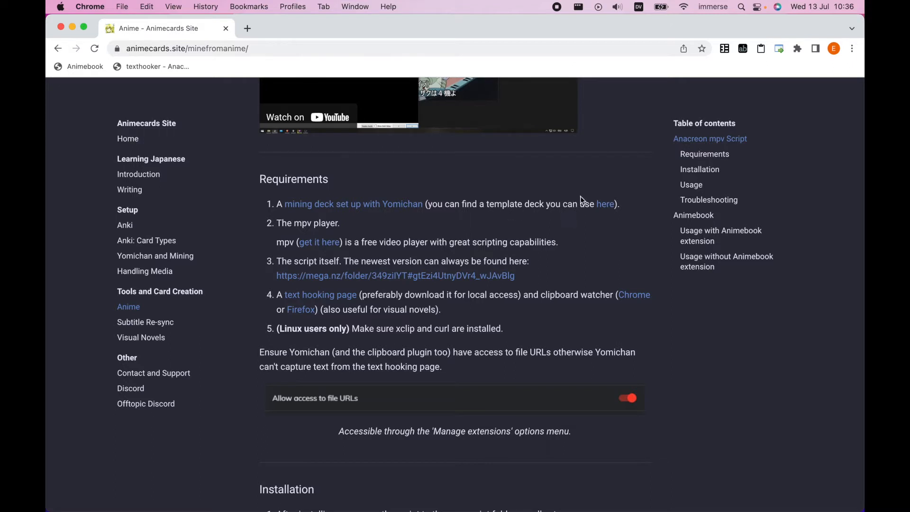
pyautogui.click(607, 207)
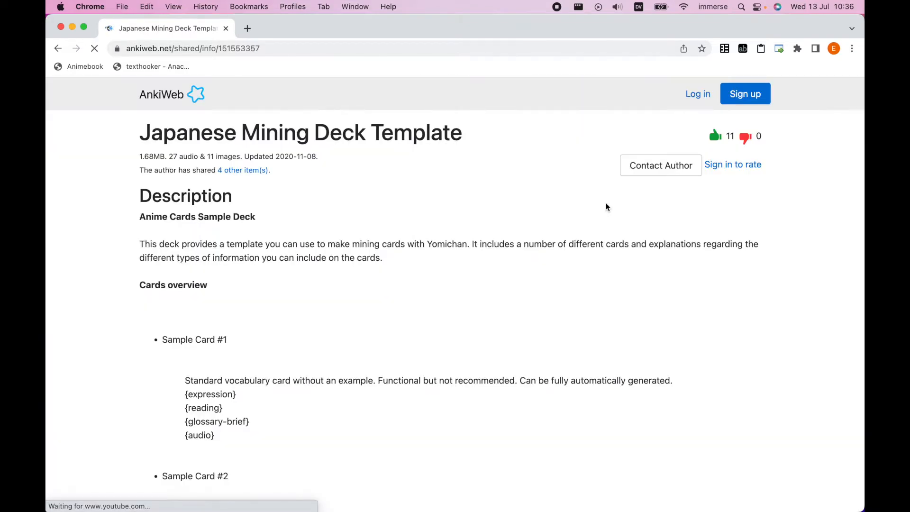
# - Download the Japanese Mining Deck Template from its AnkiWeb page
pyautogui.scroll(-15, 607, 207)
pyautogui.scroll(-20, 607, 207)
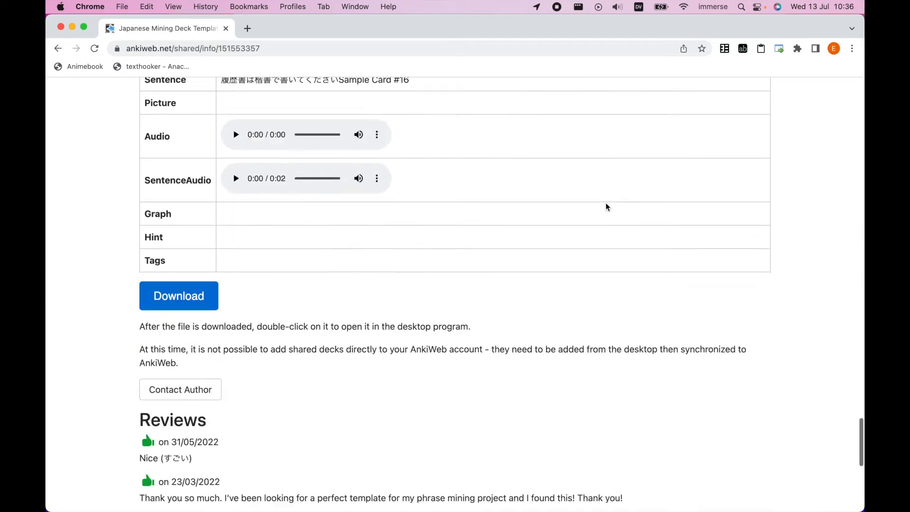
pyautogui.scroll(-5, 607, 206)
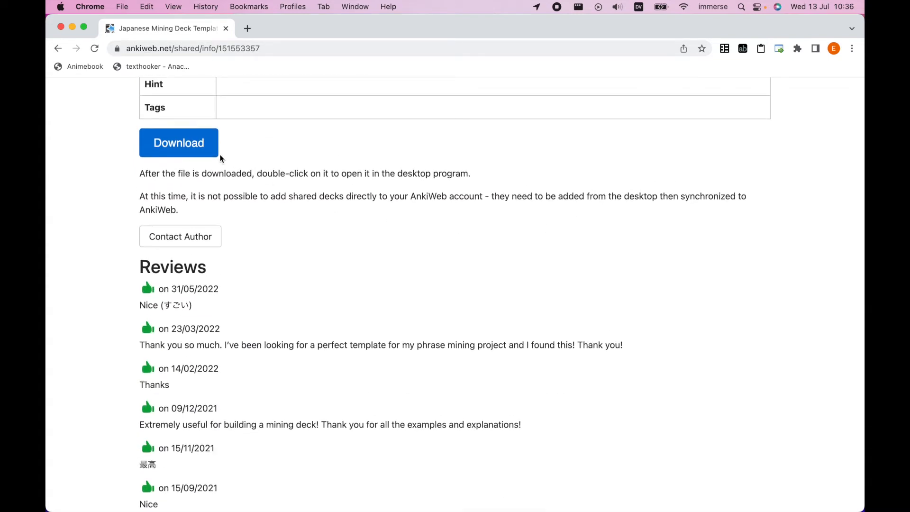
pyautogui.click(212, 146)
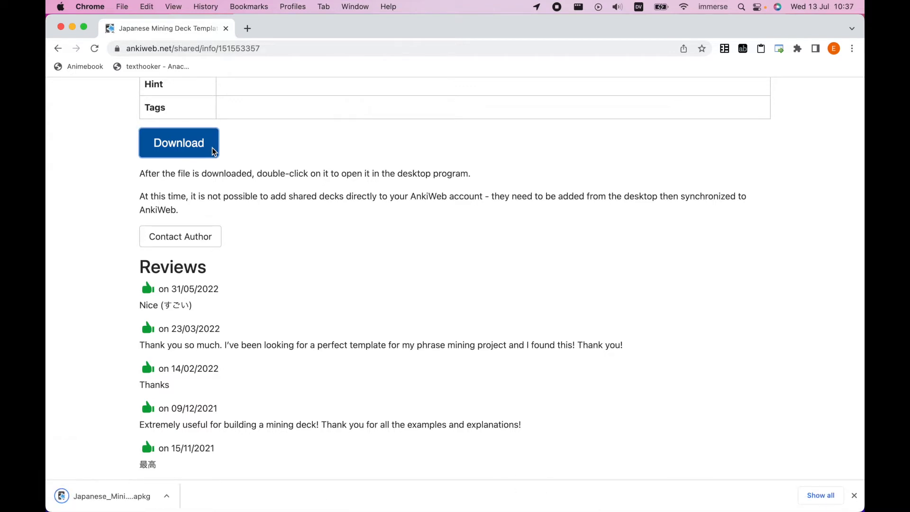
# - Load cademcniven.com in a new browser tab
pyautogui.click(247, 29)
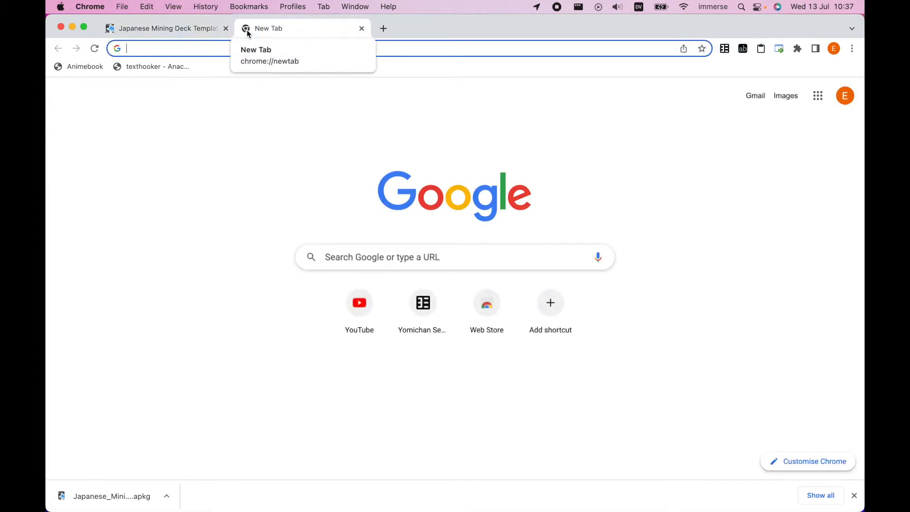
pyautogui.write('cade')
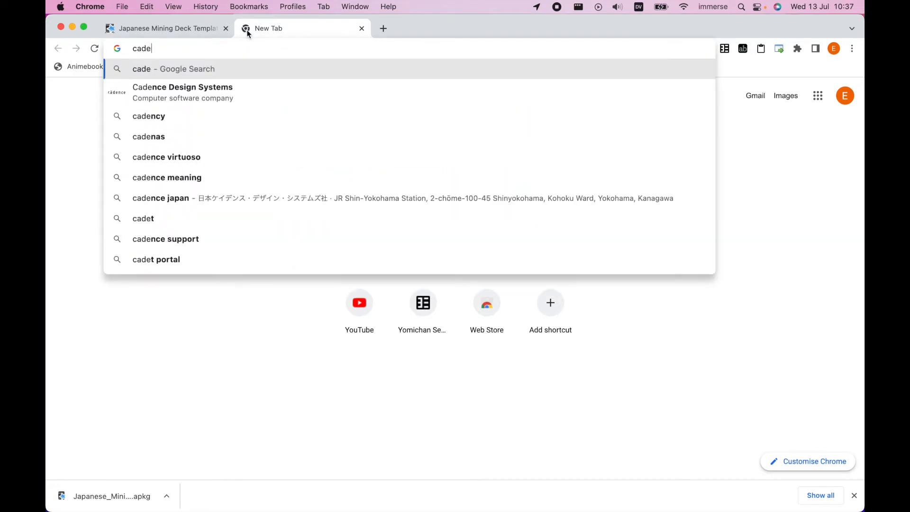
pyautogui.write('mc')
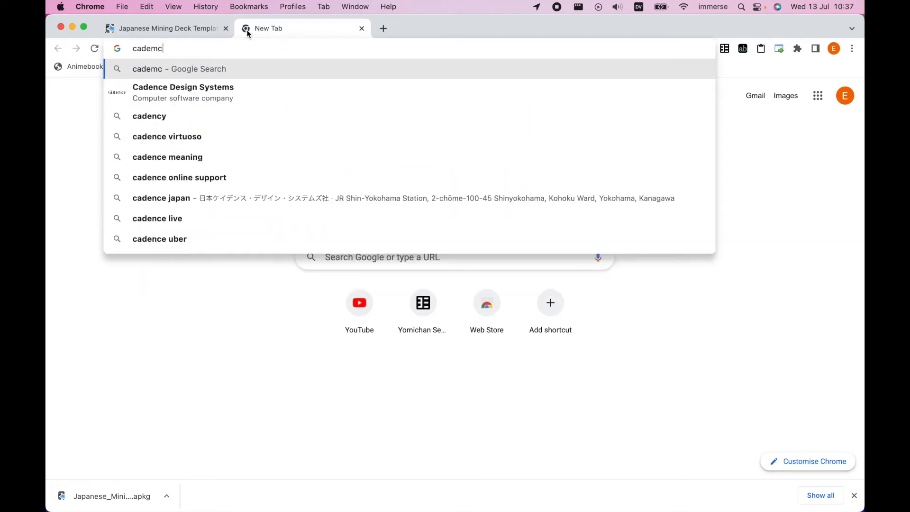
pyautogui.write('nive')
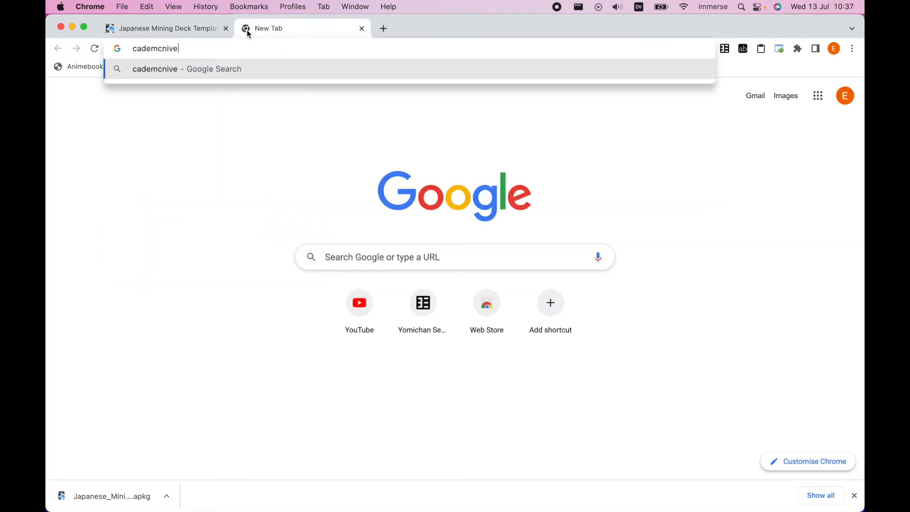
pyautogui.write('n.com')
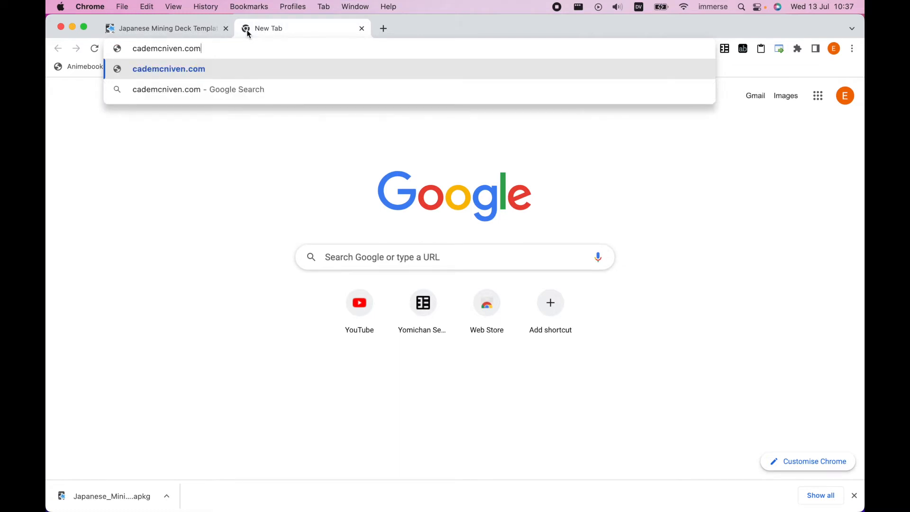
pyautogui.press('Return')
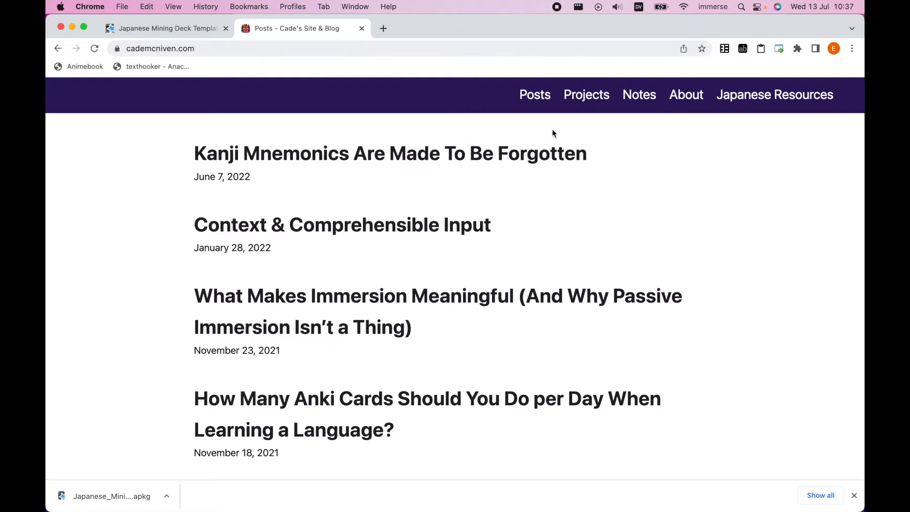
# - Open the Eminent Note Type project and follow its download link to the MEGA folder
pyautogui.click(585, 97)
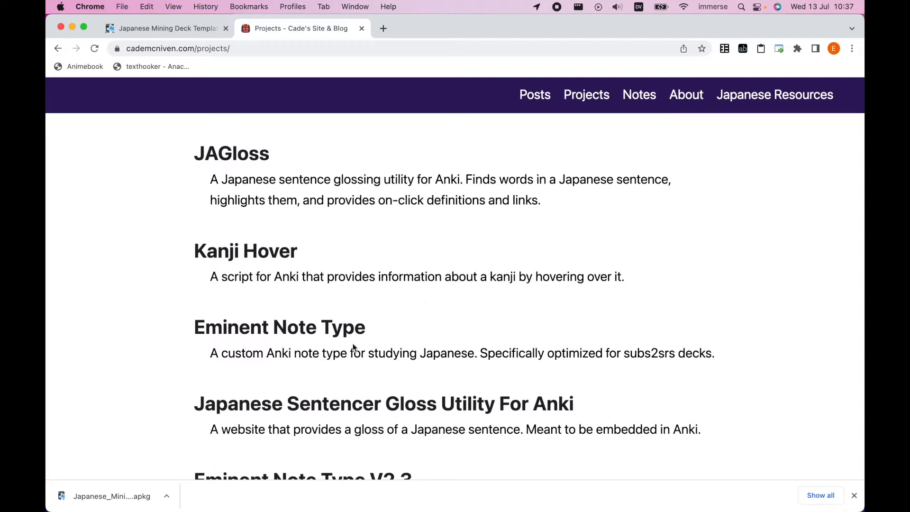
pyautogui.click(320, 335)
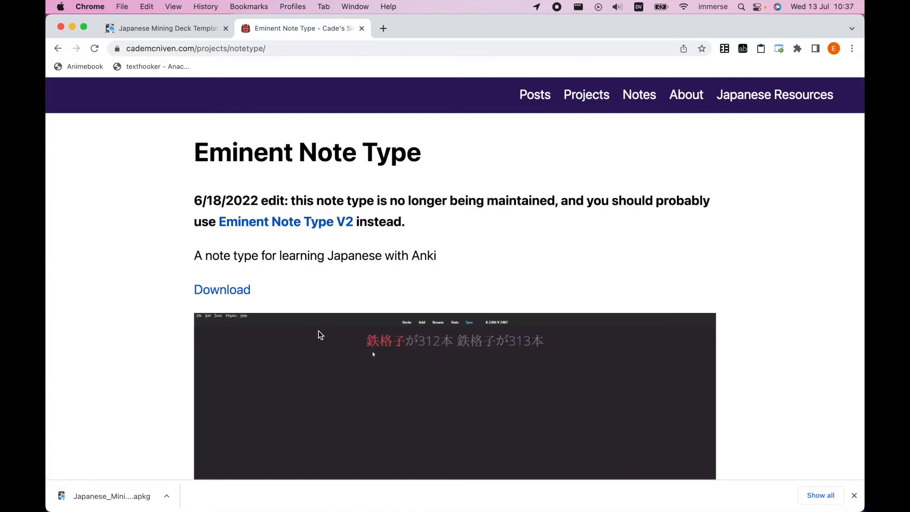
pyautogui.click(226, 295)
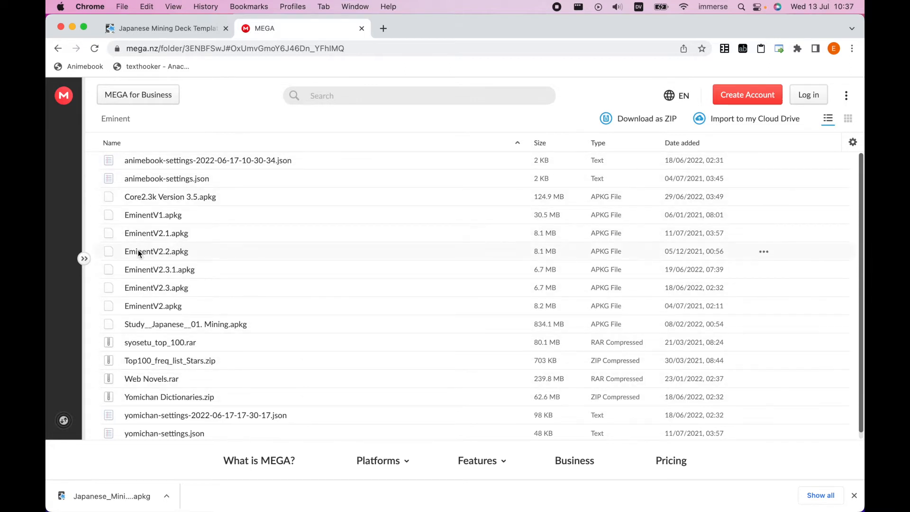
# - Download EminentV2.2.apkg from the MEGA folder as a standard download
pyautogui.click(172, 252)
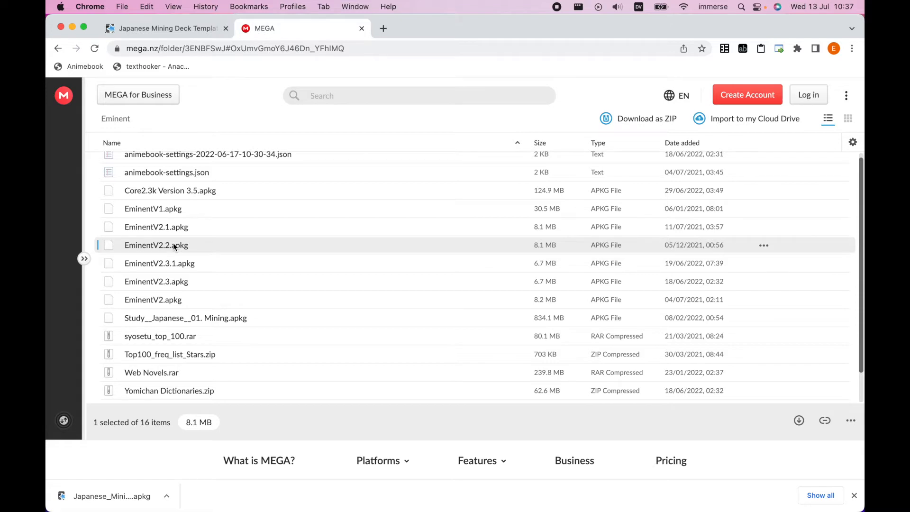
pyautogui.rightClick(173, 246)
pyautogui.moveTo(222, 292)
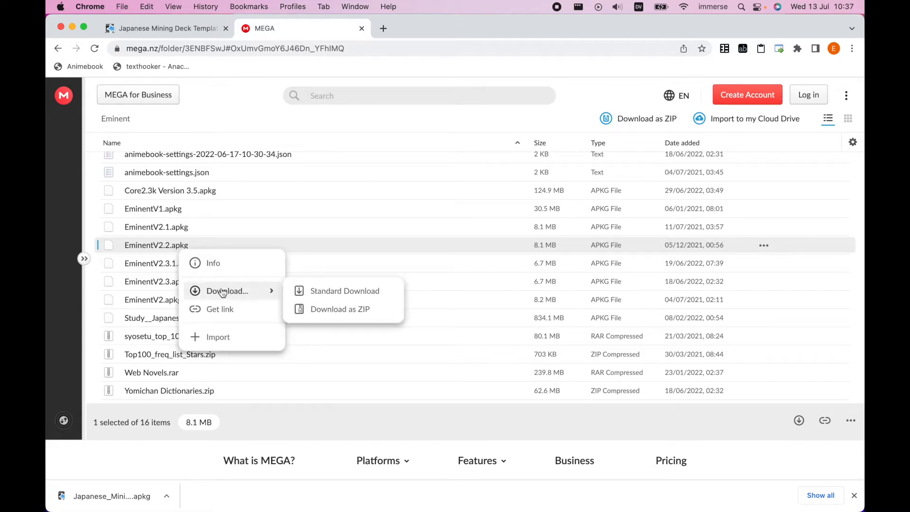
pyautogui.click(319, 292)
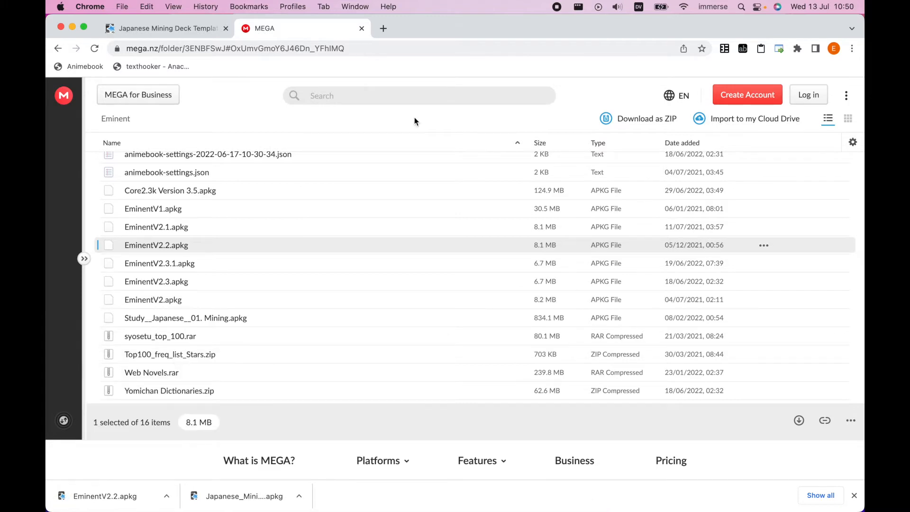
# - Switch to Anki, open the Downloads folder in Finder, import Japanese_Mining_Deck_Template.apkg and dismiss the import report
pyautogui.hotkey('ctrl', 'Right')
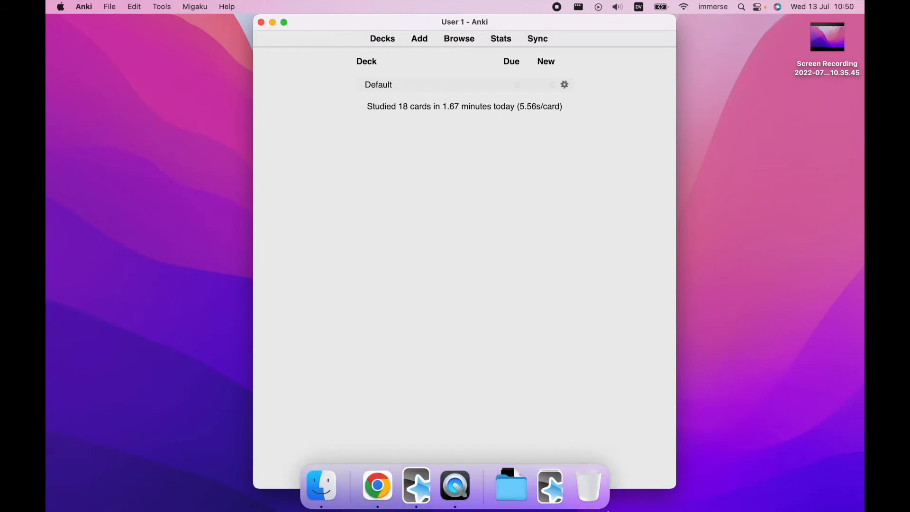
pyautogui.click(550, 495)
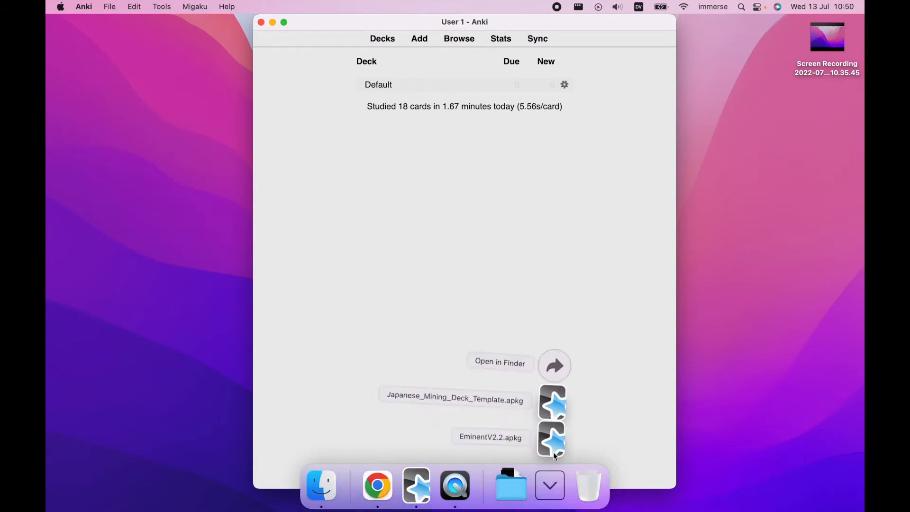
pyautogui.click(553, 374)
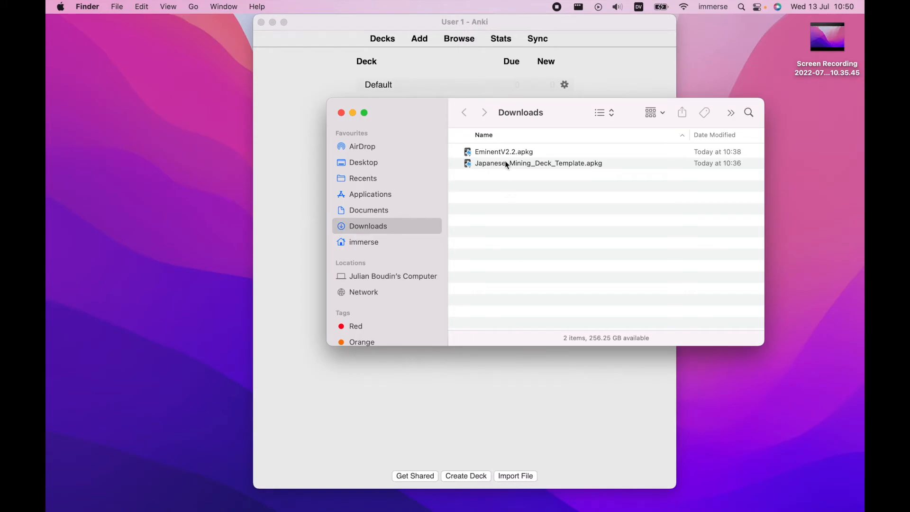
pyautogui.doubleClick(506, 164)
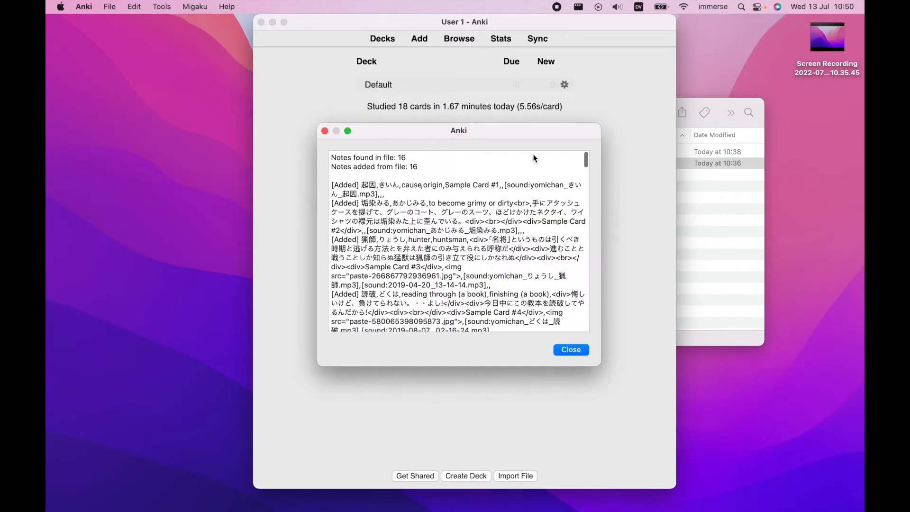
pyautogui.click(583, 349)
# - Import EminentV2.2.apkg from the Downloads folder into Anki and dismiss the import report
pyautogui.click(692, 246)
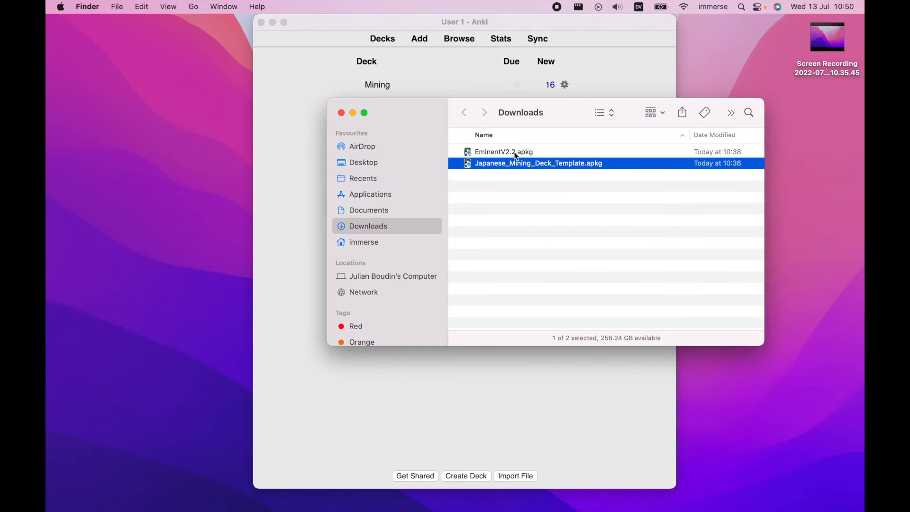
pyautogui.doubleClick(514, 152)
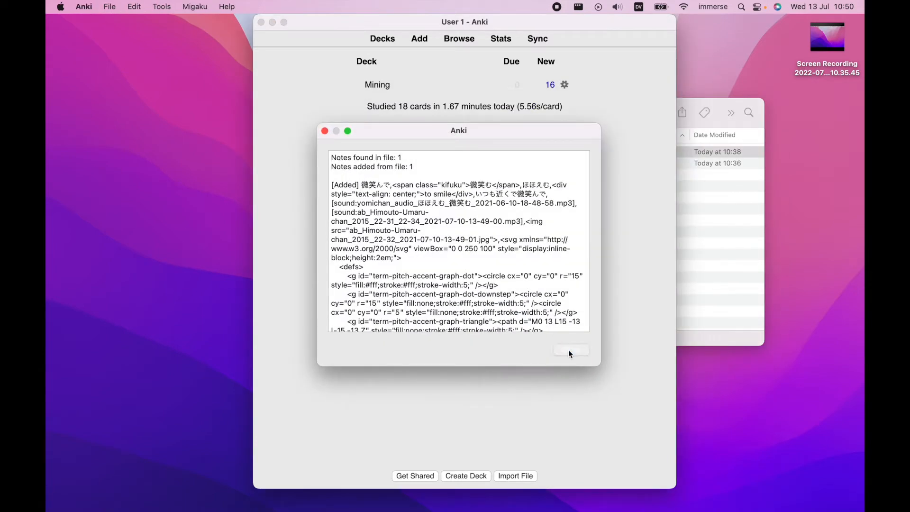
pyautogui.click(568, 350)
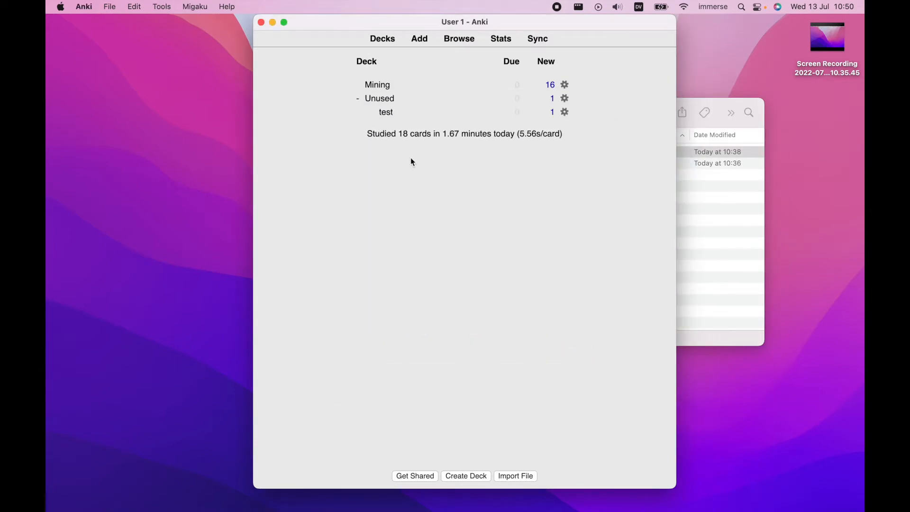
# - Study the Mining deck, rating the first sample card Good and revealing the answer of the second card
pyautogui.click(379, 86)
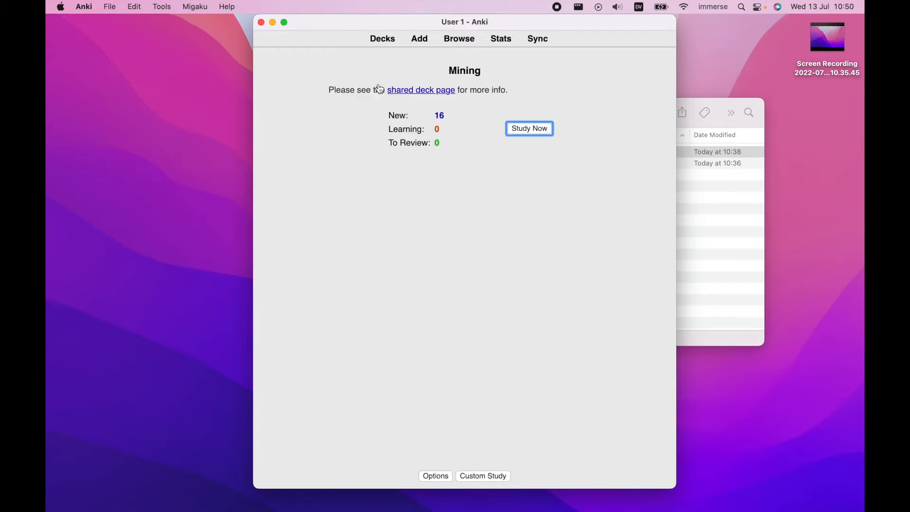
pyautogui.click(549, 131)
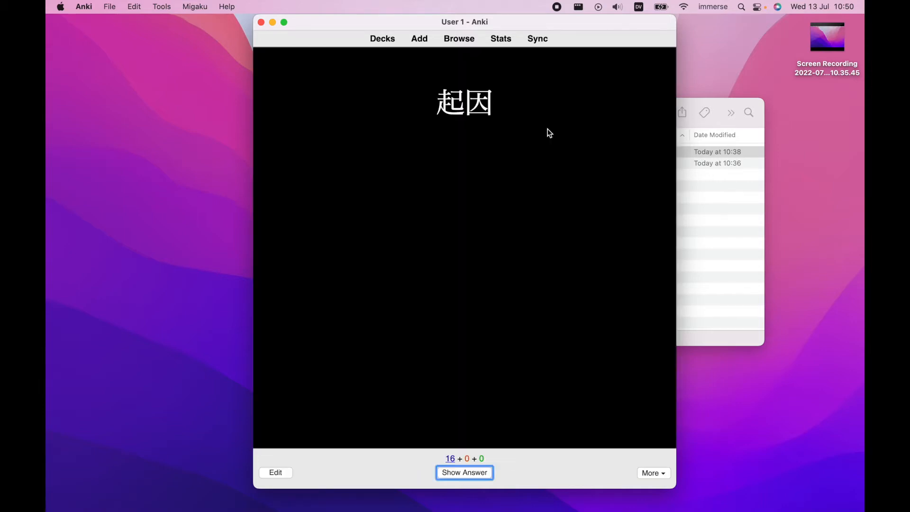
pyautogui.click(484, 474)
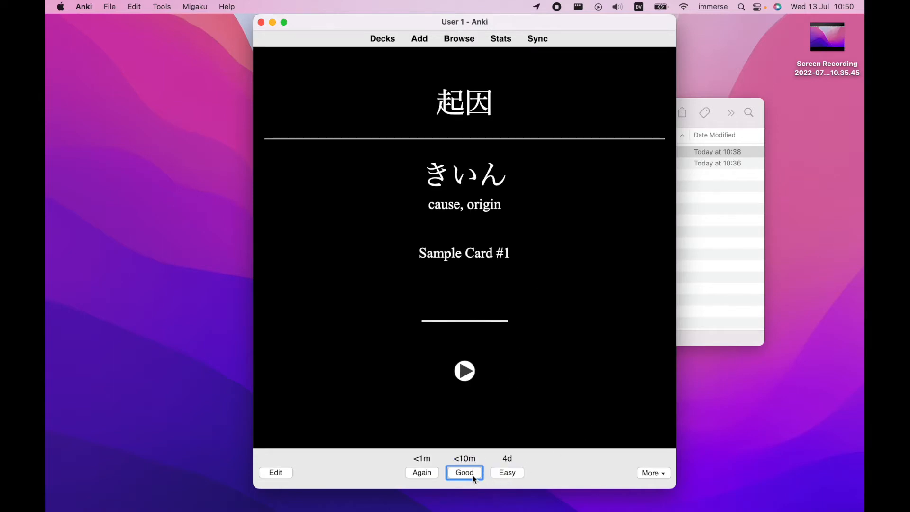
pyautogui.click(473, 475)
pyautogui.click(473, 473)
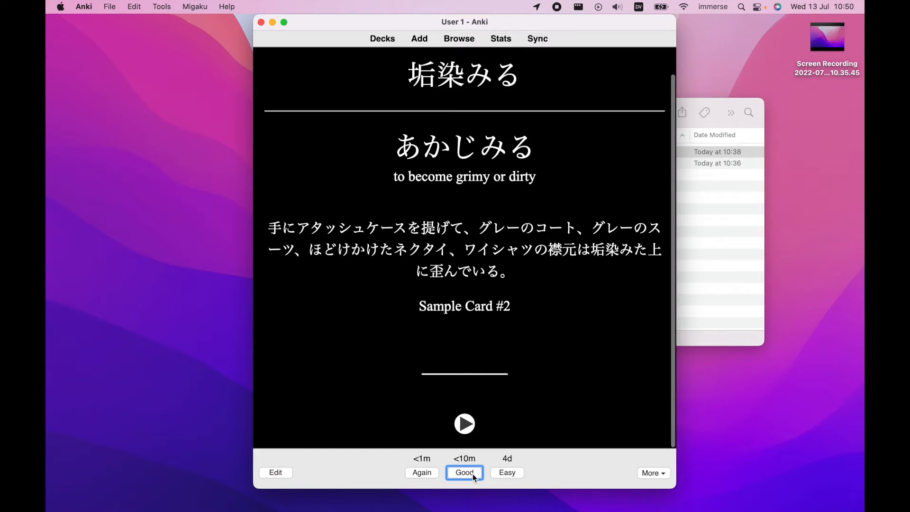
# - Rate the second sample card Good and reveal the answer of the third sample card, 猟師
pyautogui.click(473, 474)
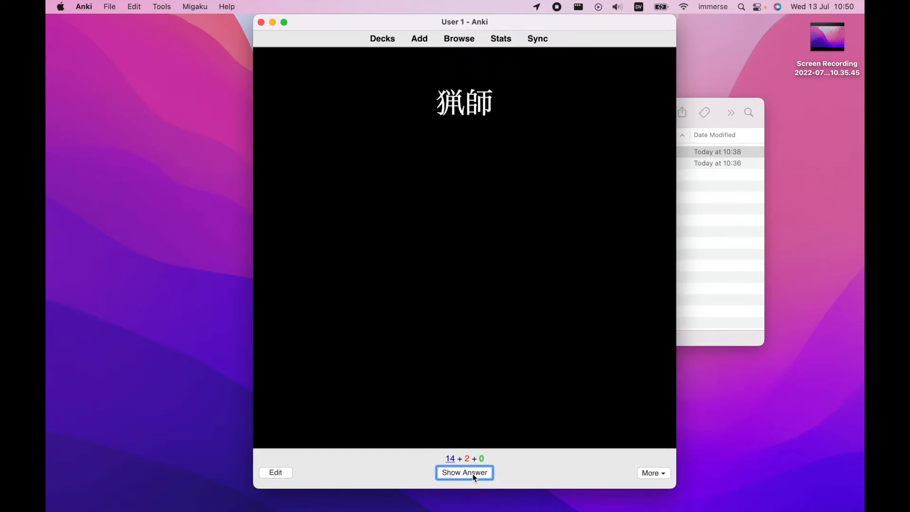
pyautogui.click(473, 473)
pyautogui.click(638, 389)
pyautogui.scroll(-2, 638, 389)
pyautogui.scroll(-4, 638, 389)
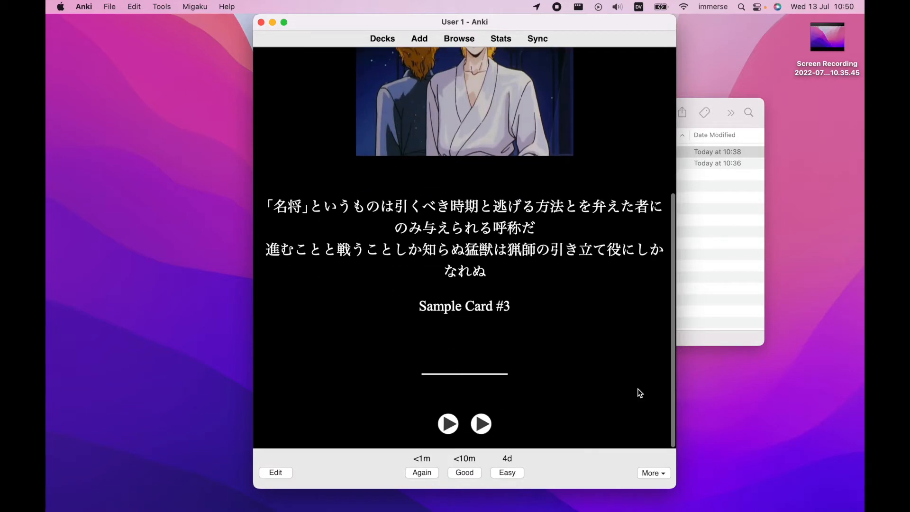
# - Examine the full answer side of the 猟師 card, from the reading and picture to the example sentence and audio
pyautogui.scroll(9, 640, 392)
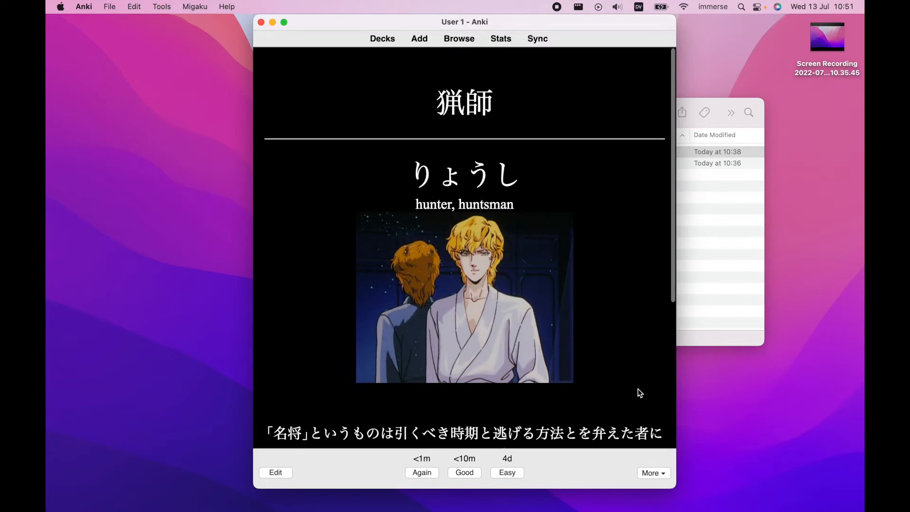
pyautogui.scroll(-8, 640, 392)
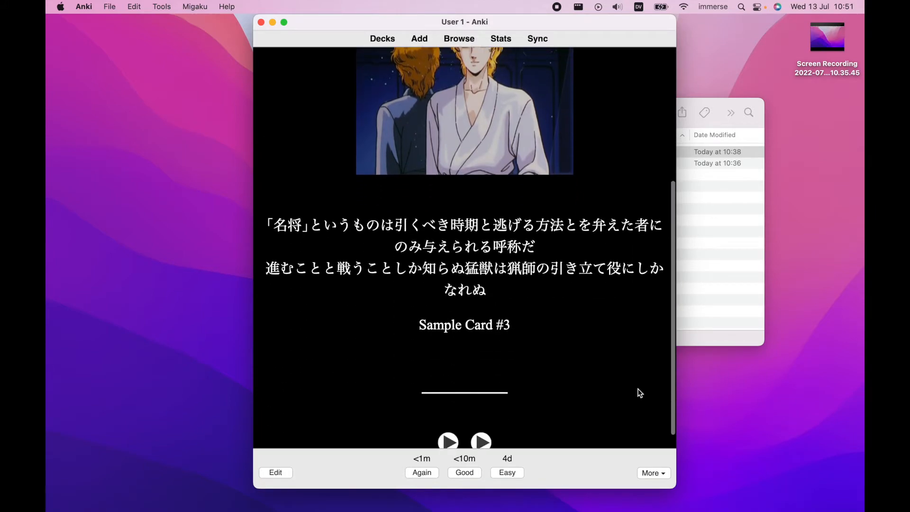
pyautogui.scroll(8, 640, 393)
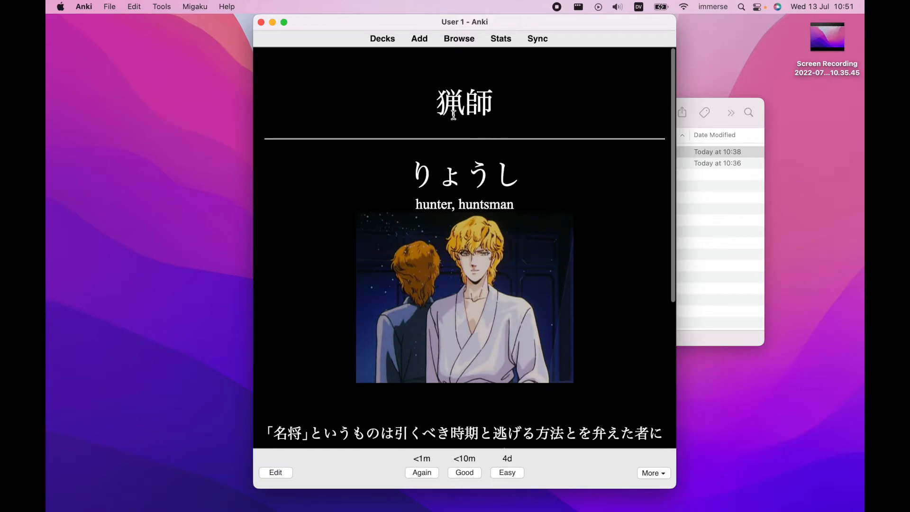
pyautogui.scroll(-1, 621, 214)
pyautogui.scroll(-2, 621, 214)
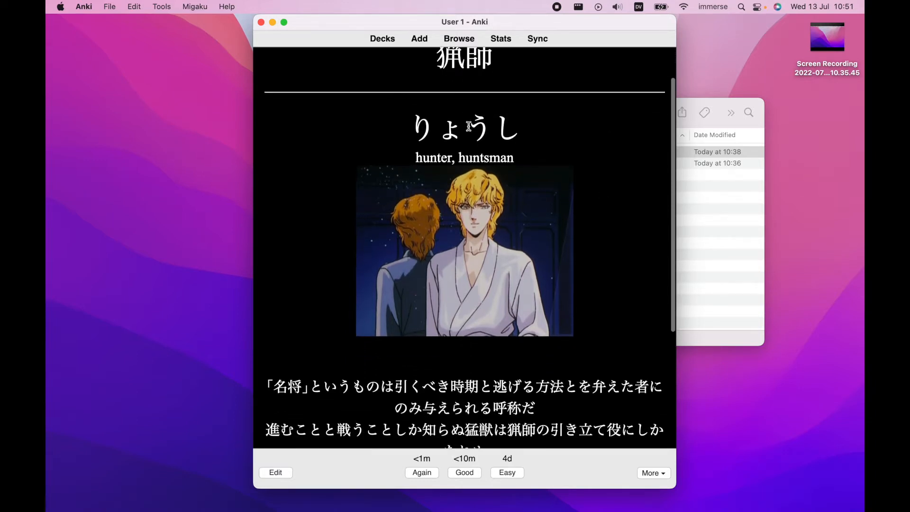
pyautogui.scroll(-2, 621, 232)
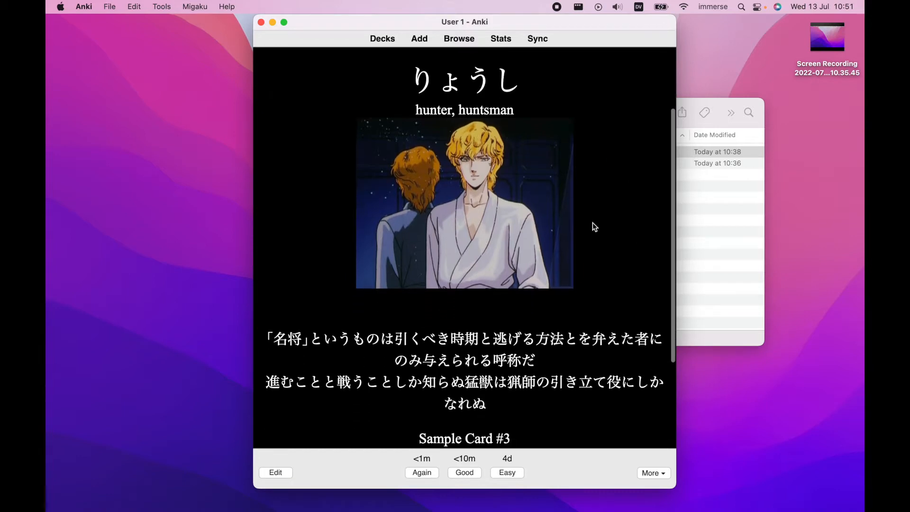
pyautogui.scroll(-3, 424, 266)
pyautogui.scroll(-1, 379, 289)
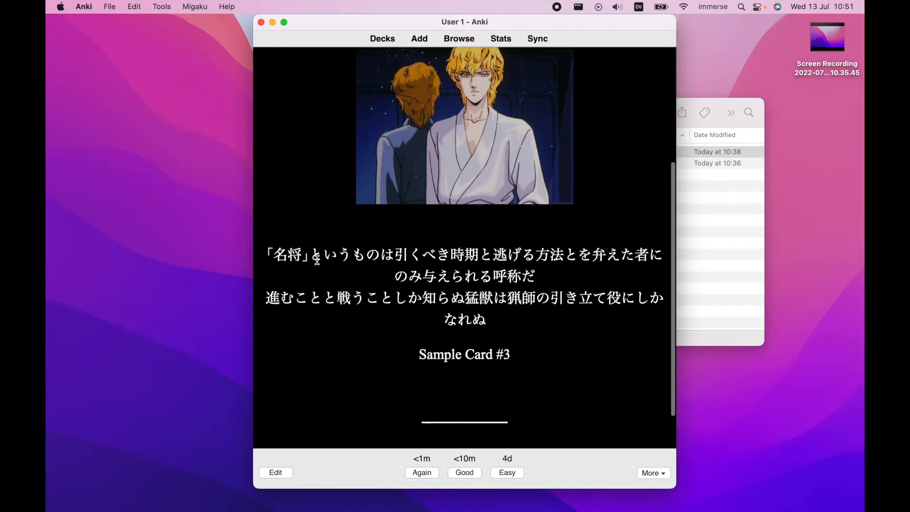
pyautogui.scroll(-2, 568, 315)
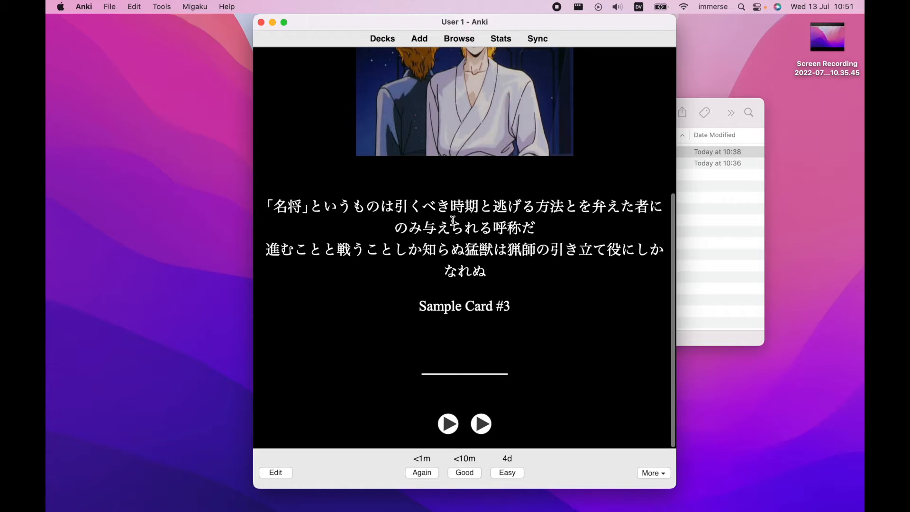
# - Return to the deck list, study the Unused deck and reveal the answer of its 微笑む card
pyautogui.click(380, 41)
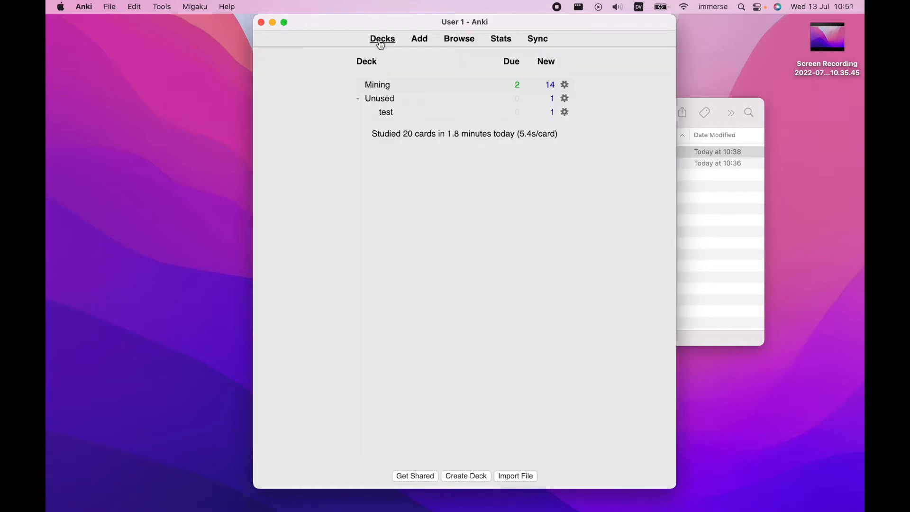
pyautogui.click(379, 99)
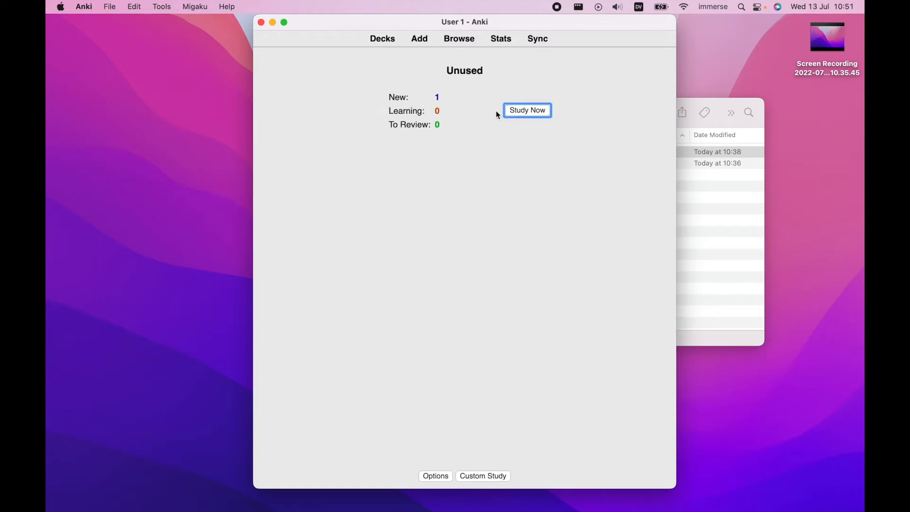
pyautogui.click(519, 115)
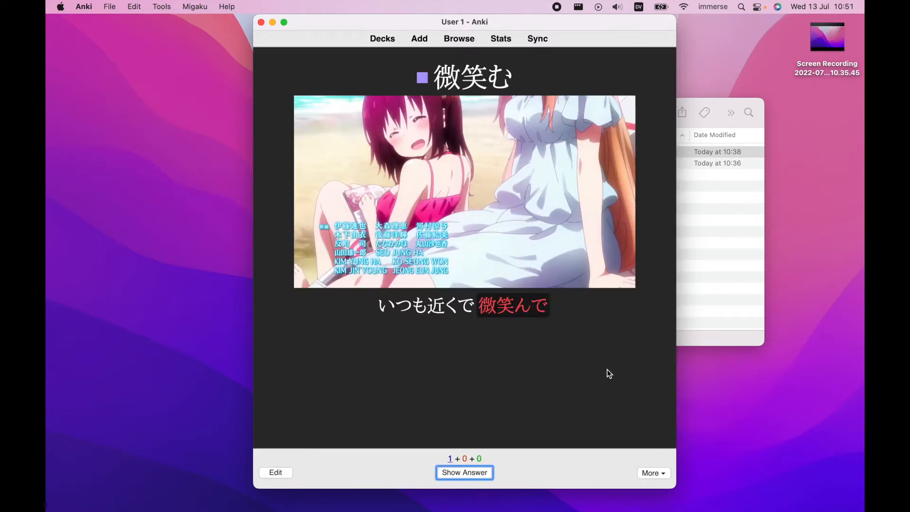
pyautogui.click(483, 473)
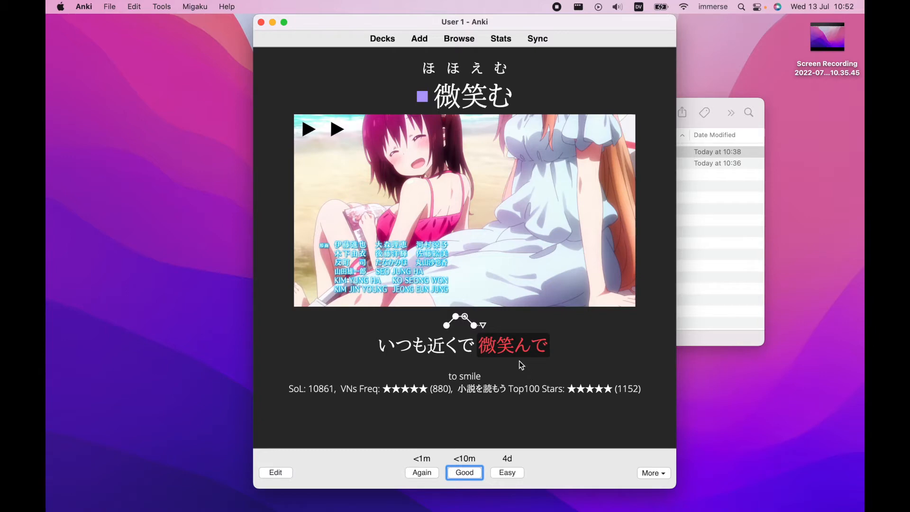
# - Examine the 微笑む card's sentence, frequency line, definition and pitch accent graph
pyautogui.moveTo(509, 354)
pyautogui.moveTo(284, 388)
pyautogui.mouseDown()
pyautogui.moveTo(648, 389)
pyautogui.moveTo(279, 386)
pyautogui.mouseUp()
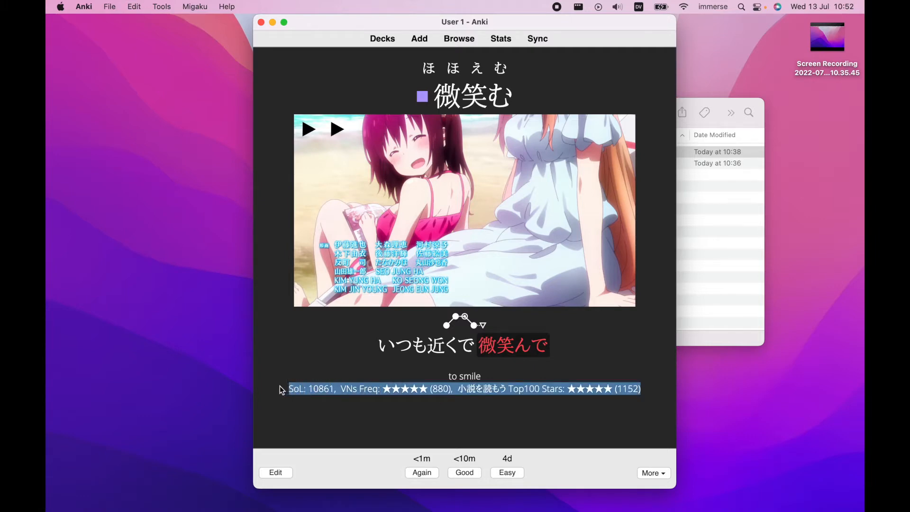
pyautogui.click(275, 390)
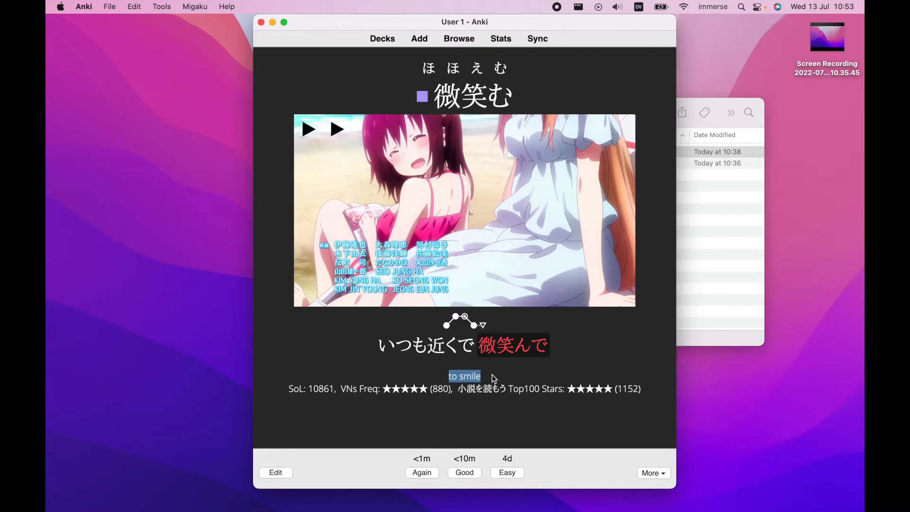
pyautogui.click(426, 318)
# - Open the current note's card templates and delete the picture and sentence block from the Front Template, keeping one closing </div>
pyautogui.click(283, 474)
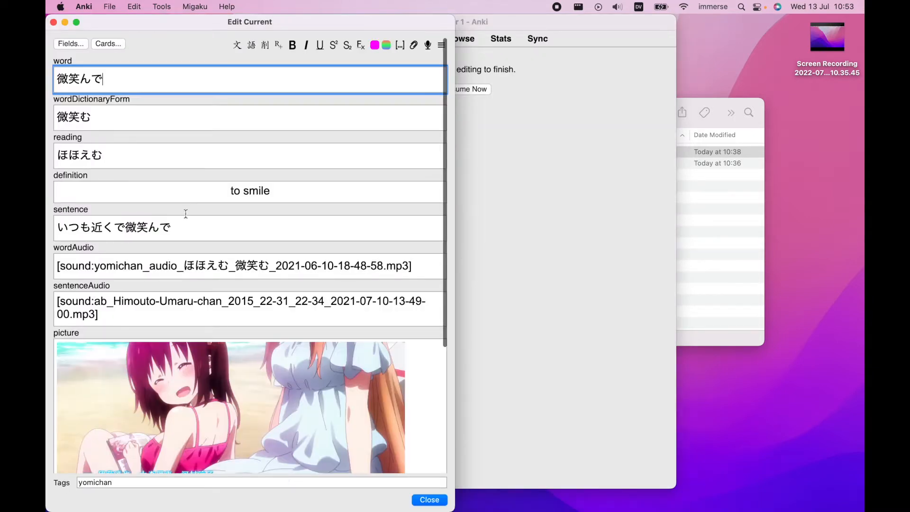
pyautogui.click(109, 44)
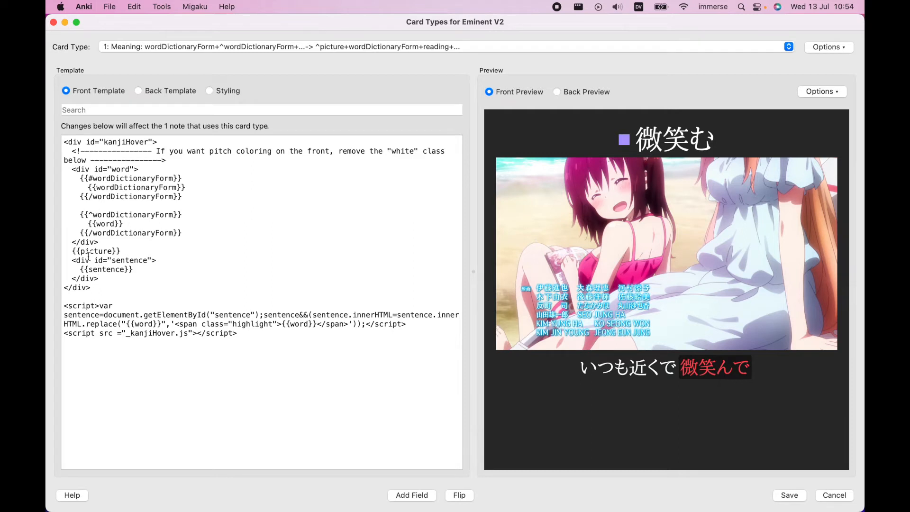
pyautogui.moveTo(71, 242); pyautogui.dragTo(113, 278)
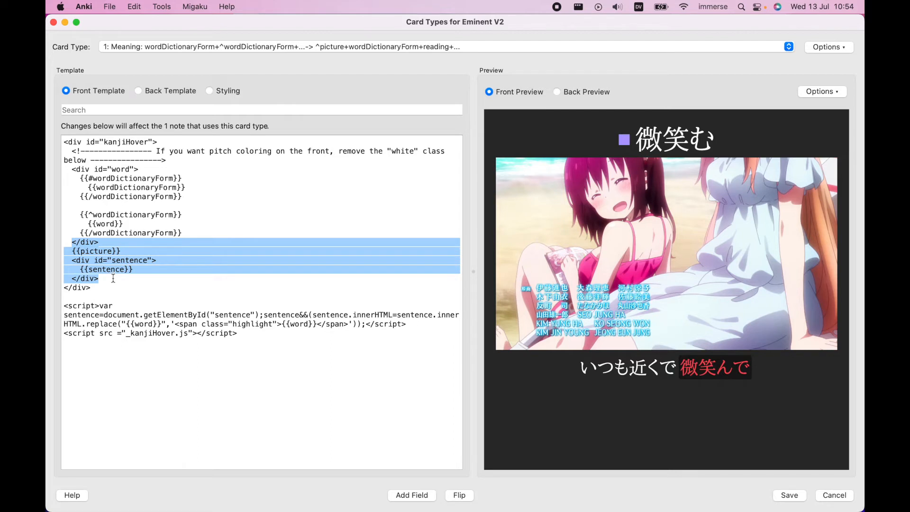
pyautogui.press('BackSpace')
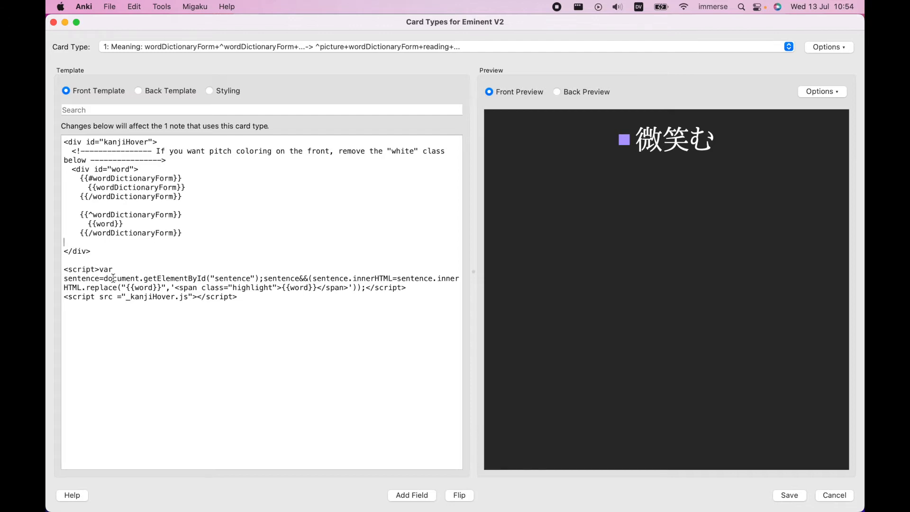
pyautogui.press('BackSpace')
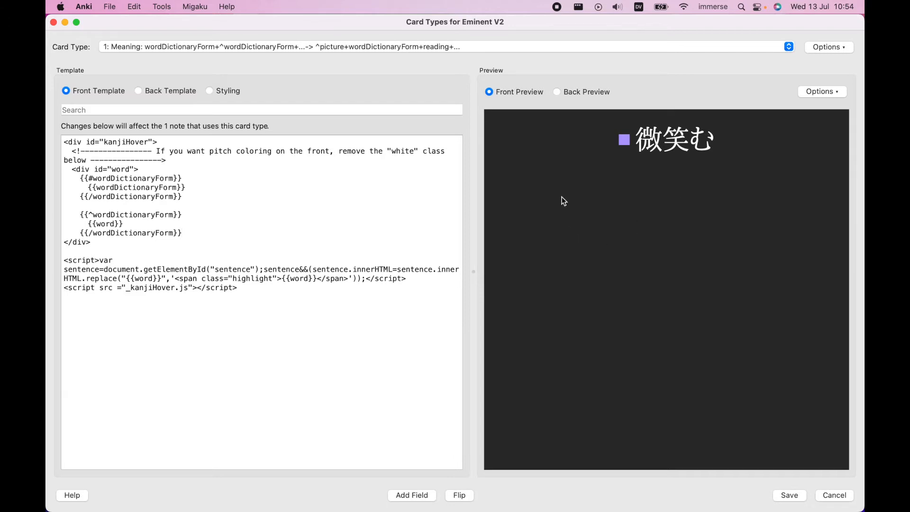
# - Switch the template preview to the back side and look over the card's layout
pyautogui.click(579, 92)
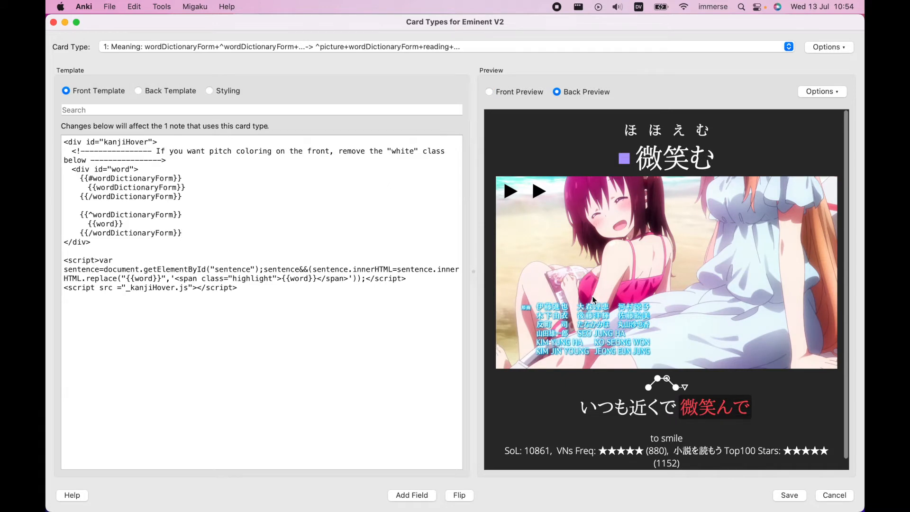
pyautogui.scroll(-1, 594, 300)
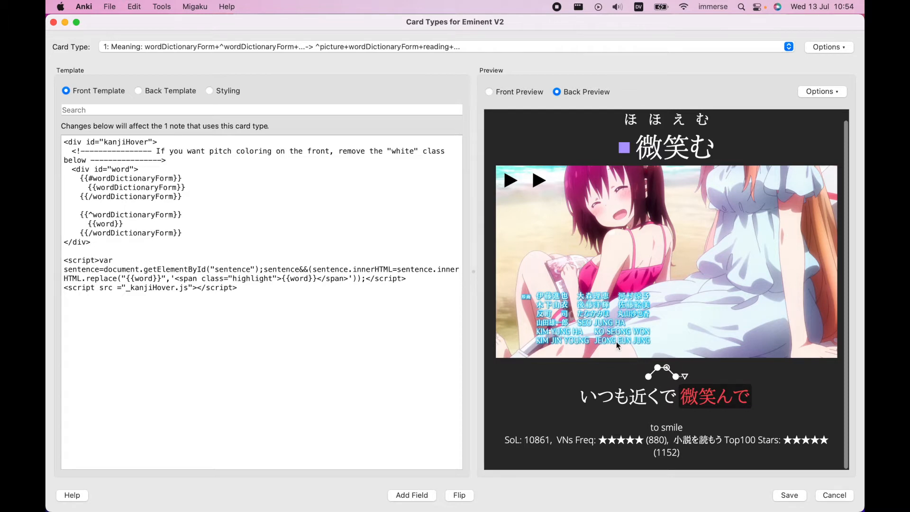
pyautogui.moveTo(659, 166)
# - Copy the pitchGraph div containing {{pitchAccent}} in the Back Template and remove it from between the picture and sentence blocks
pyautogui.click(157, 91)
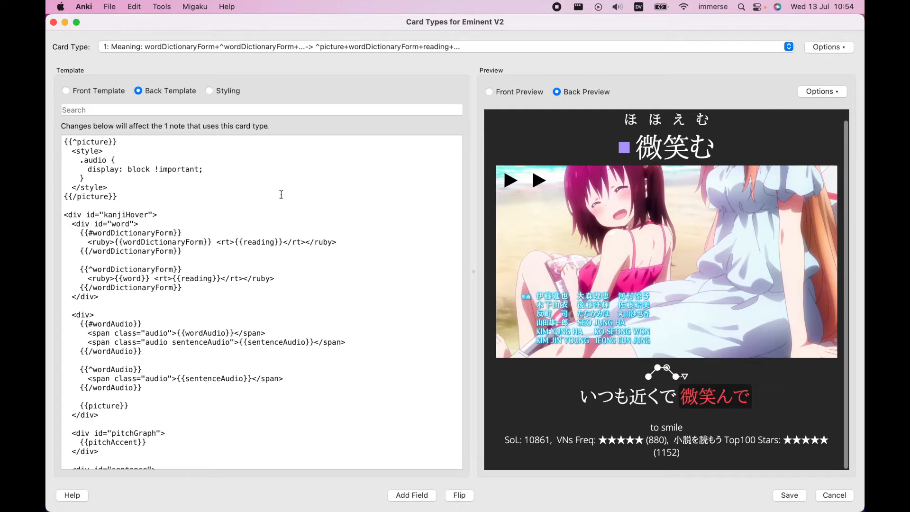
pyautogui.scroll(-5, 281, 195)
pyautogui.scroll(-3, 281, 194)
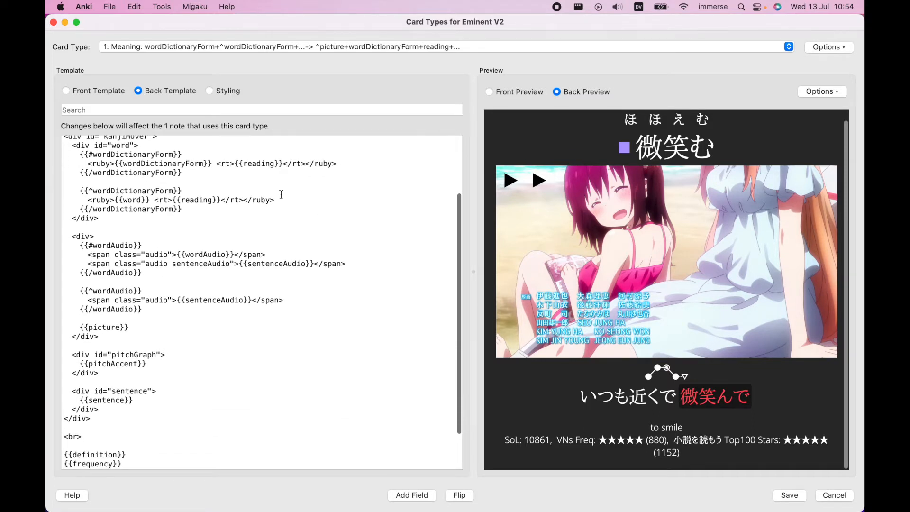
pyautogui.scroll(-5, 281, 194)
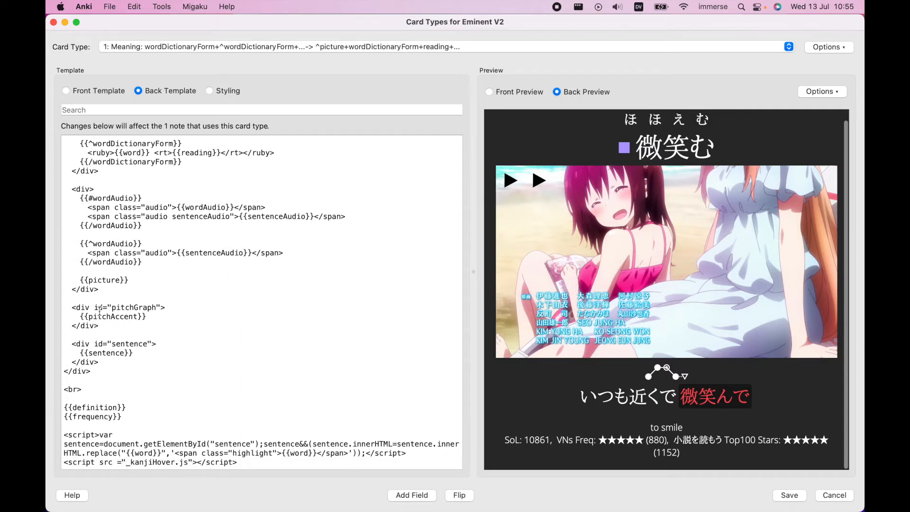
pyautogui.moveTo(72, 308); pyautogui.dragTo(112, 327)
pyautogui.press('super+c')
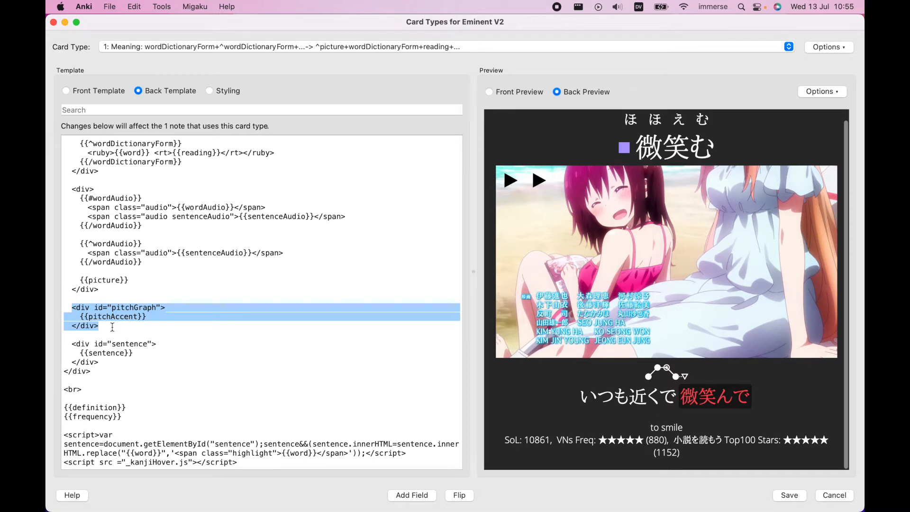
pyautogui.press('BackSpace')
pyautogui.press('BackSpace')
pyautogui.press('BackSpace')
# - Paste the copied pitchGraph div on a new line between the word block and the audio block in the Back Template
pyautogui.scroll(3, 112, 327)
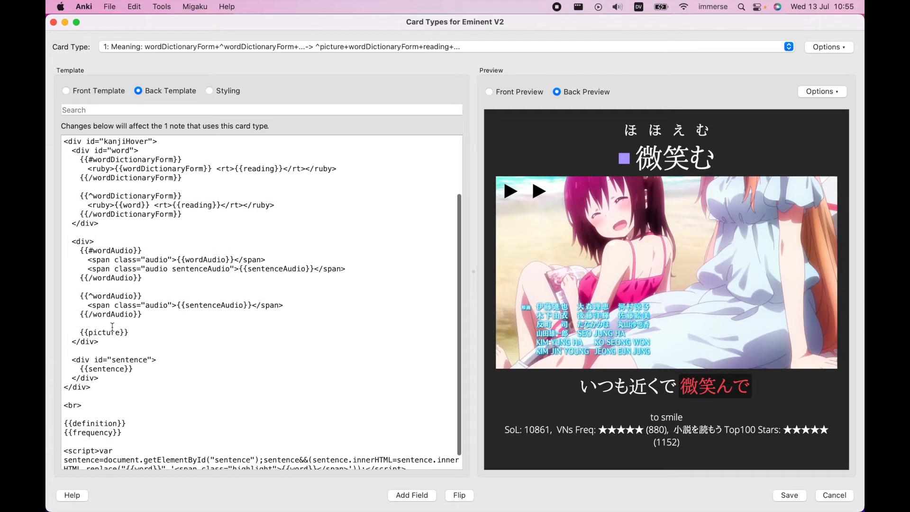
pyautogui.scroll(3, 112, 327)
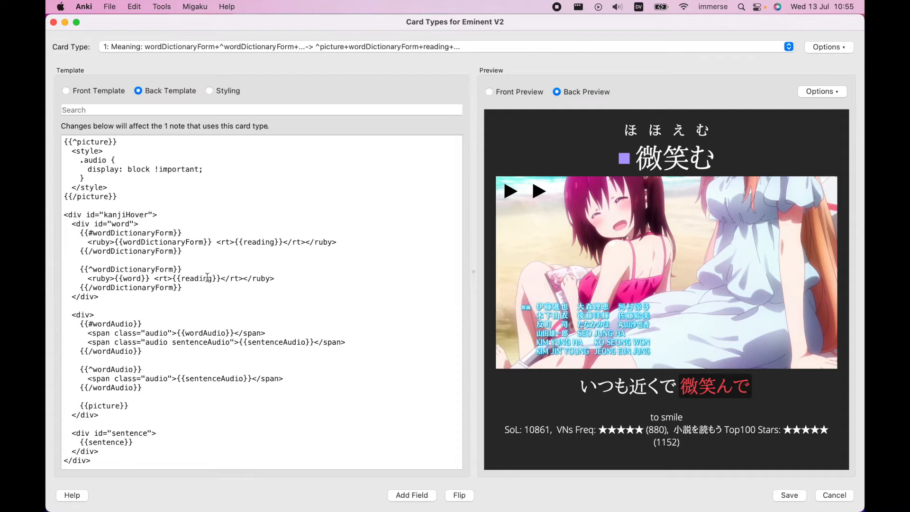
pyautogui.press('Return')
pyautogui.press('Return')
pyautogui.press('Up')
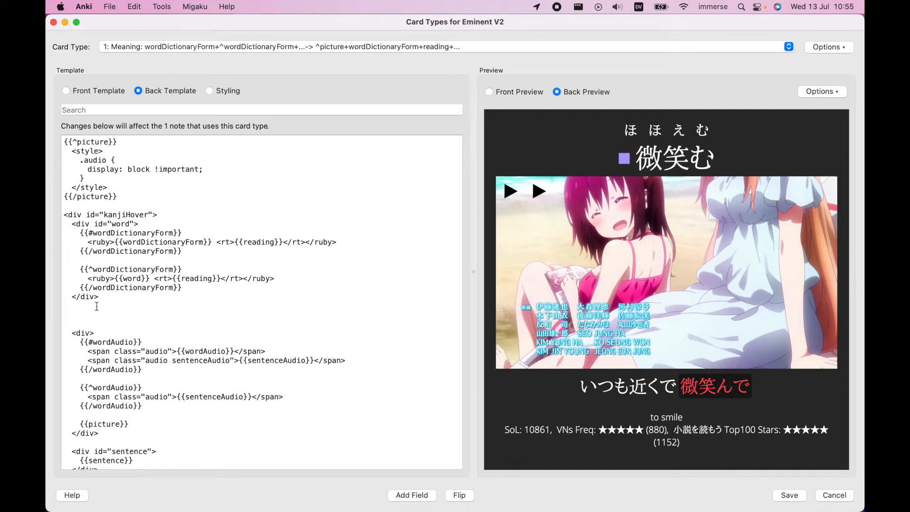
pyautogui.press('super+v')
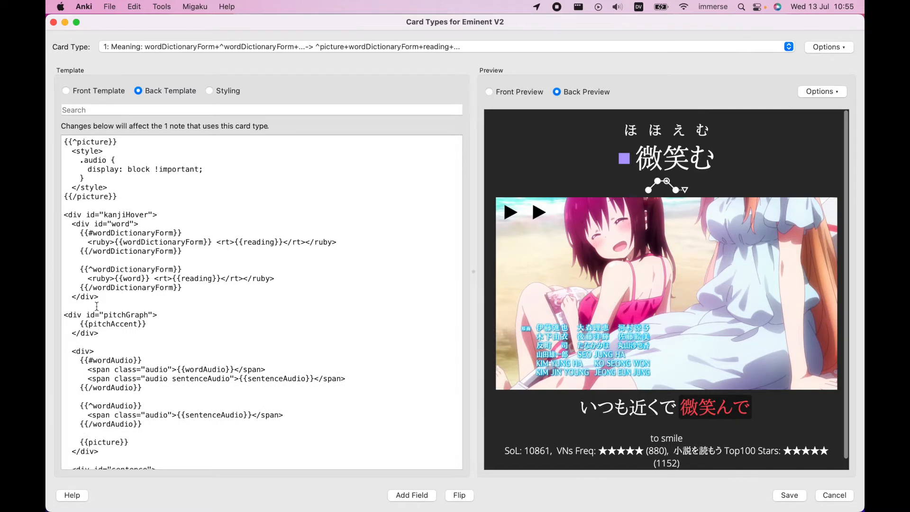
# - Delete the {{definition}} field above {{frequency}} near the end of the Back Template
pyautogui.scroll(-1, 551, 269)
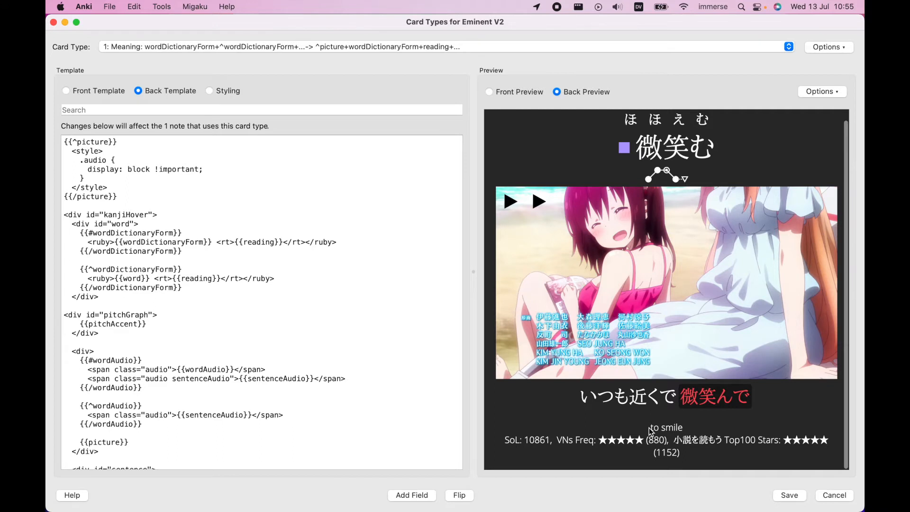
pyautogui.moveTo(650, 428); pyautogui.dragTo(691, 426)
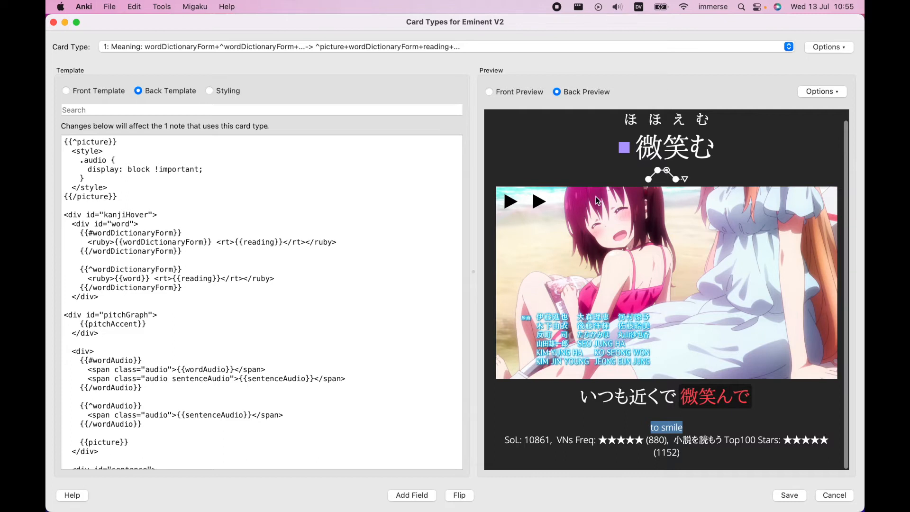
pyautogui.scroll(-5, 337, 300)
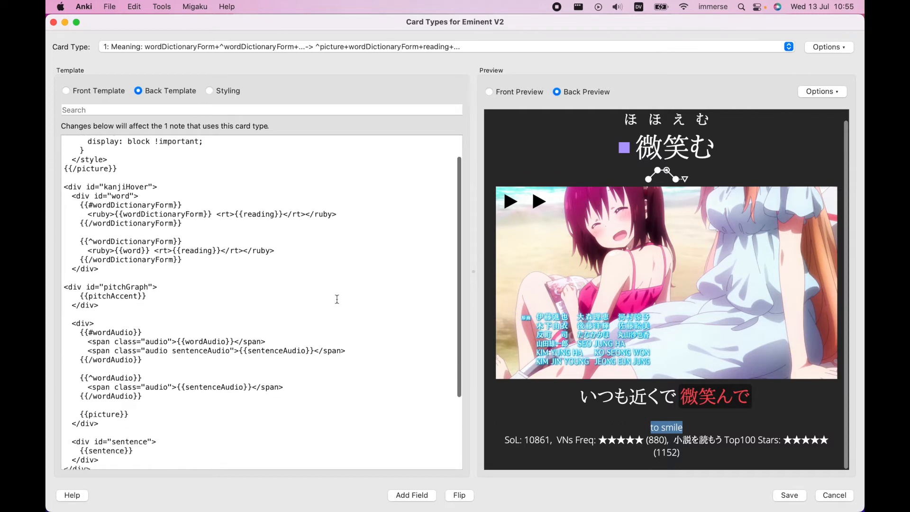
pyautogui.scroll(-3, 337, 299)
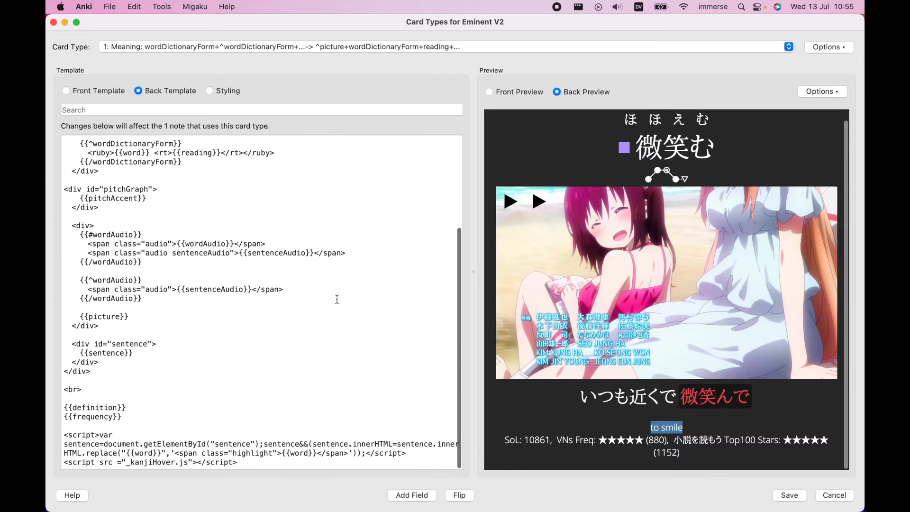
pyautogui.moveTo(64, 407); pyautogui.dragTo(136, 407)
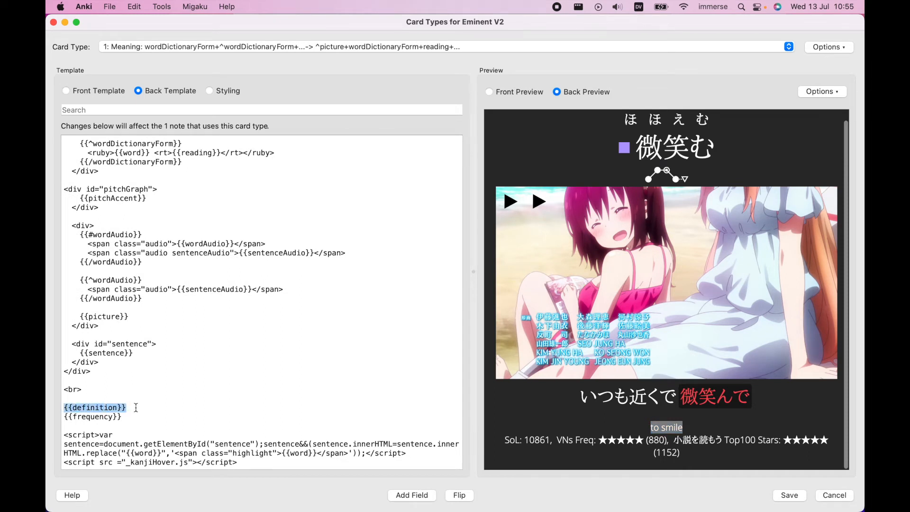
pyautogui.press('BackSpace')
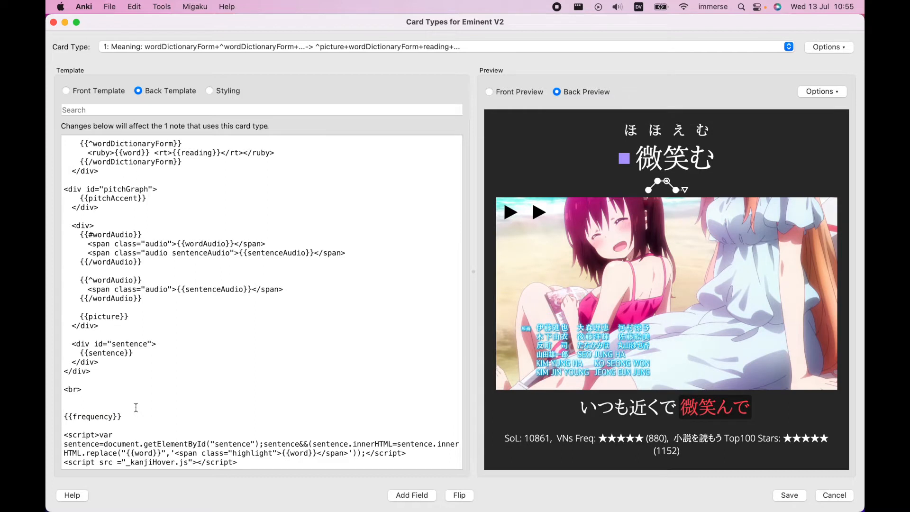
# - Insert {{definition}} on its own line between the pitchGraph div and the audio div in the Back Template, and check the preview
pyautogui.scroll(1, 136, 407)
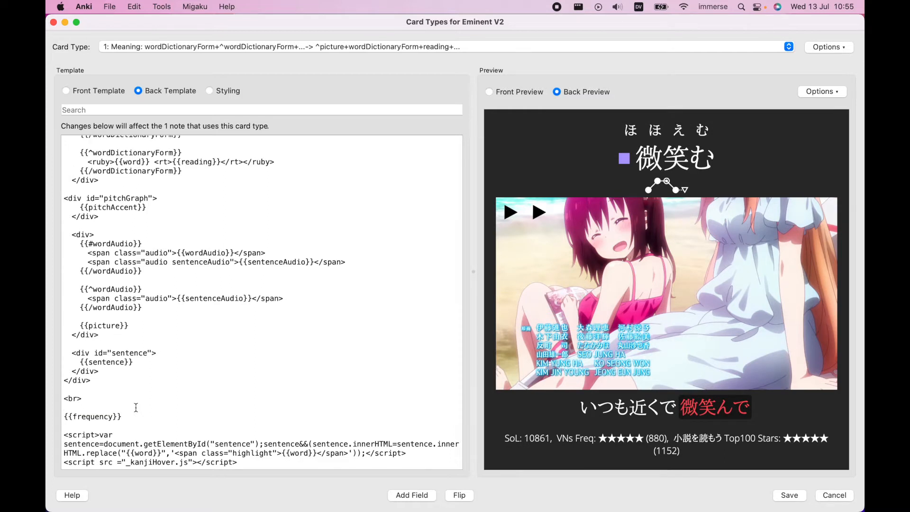
pyautogui.scroll(1, 180, 387)
pyautogui.scroll(10, 181, 387)
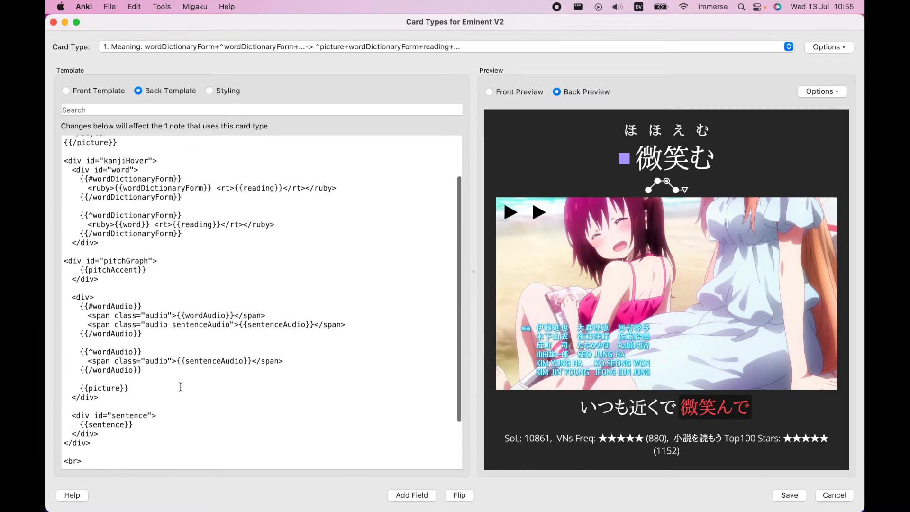
pyautogui.scroll(2, 180, 387)
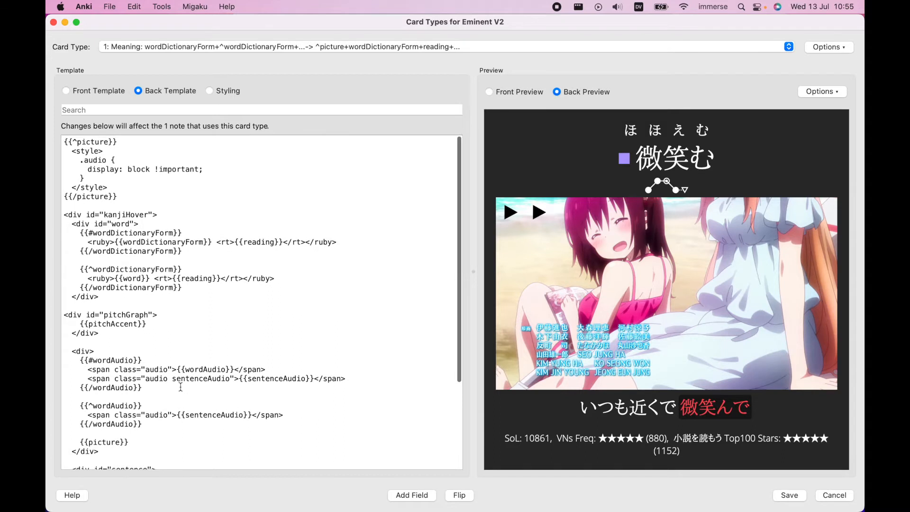
pyautogui.click(89, 342)
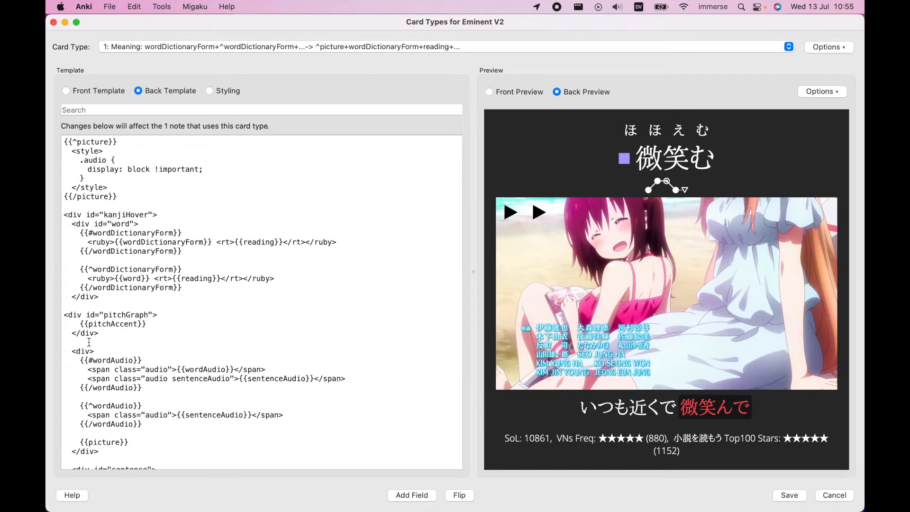
pyautogui.press('Return')
pyautogui.press('Return')
pyautogui.press('Up')
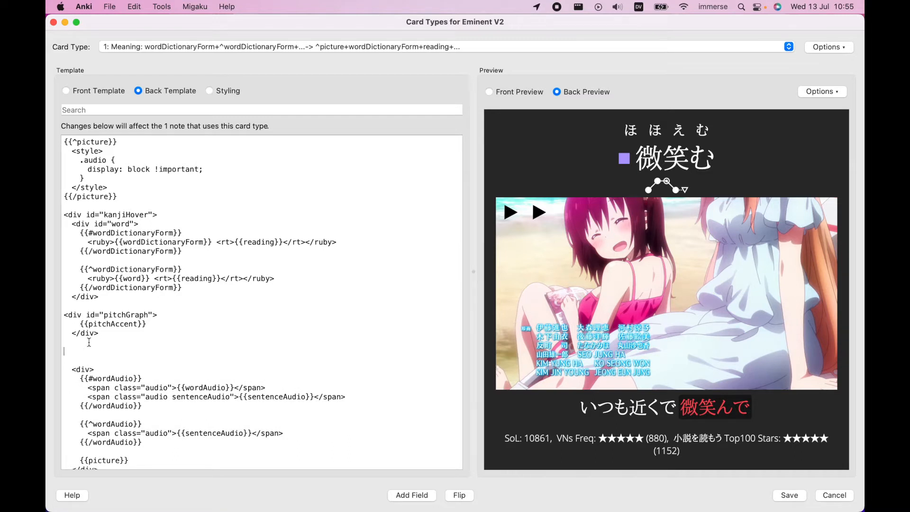
pyautogui.write('{{definition}}')
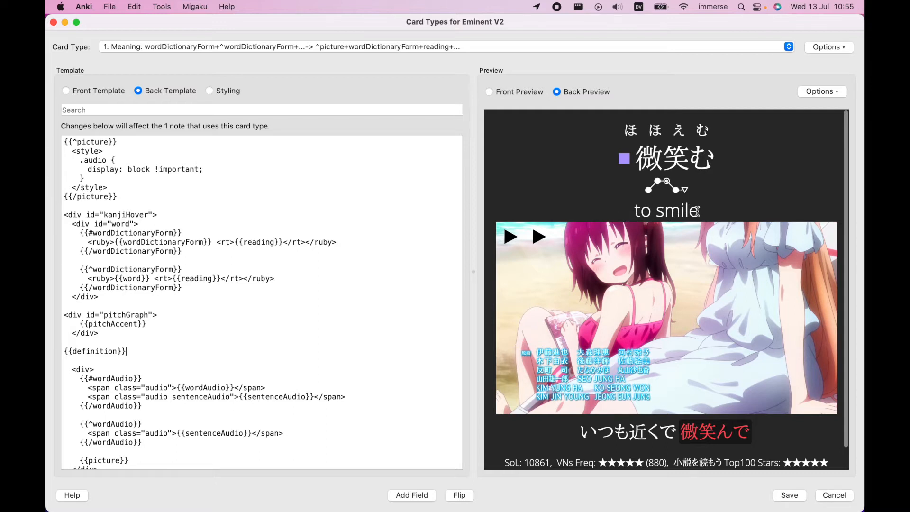
pyautogui.scroll(-1, 610, 228)
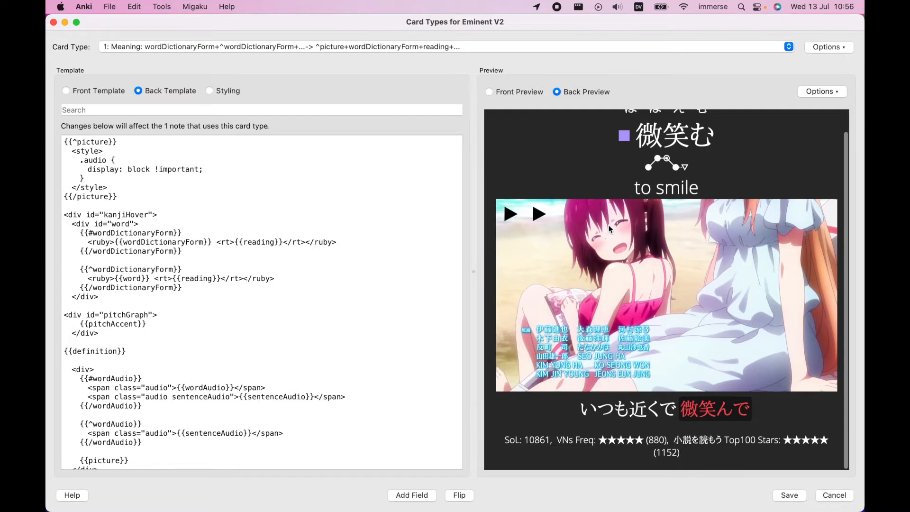
pyautogui.scroll(1, 610, 228)
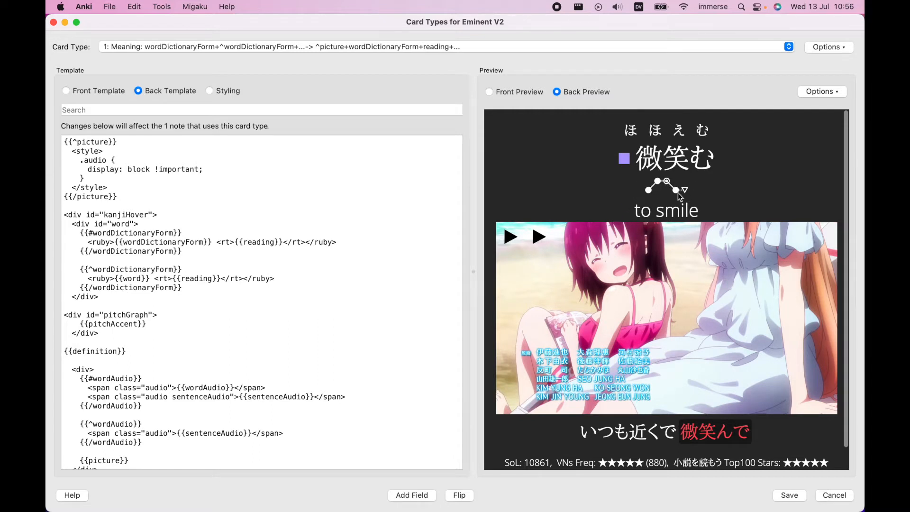
# - Set the #pitchGraph font-size to 1.5rem in the card styling and check the back preview
pyautogui.moveTo(651, 176)
pyautogui.click(231, 91)
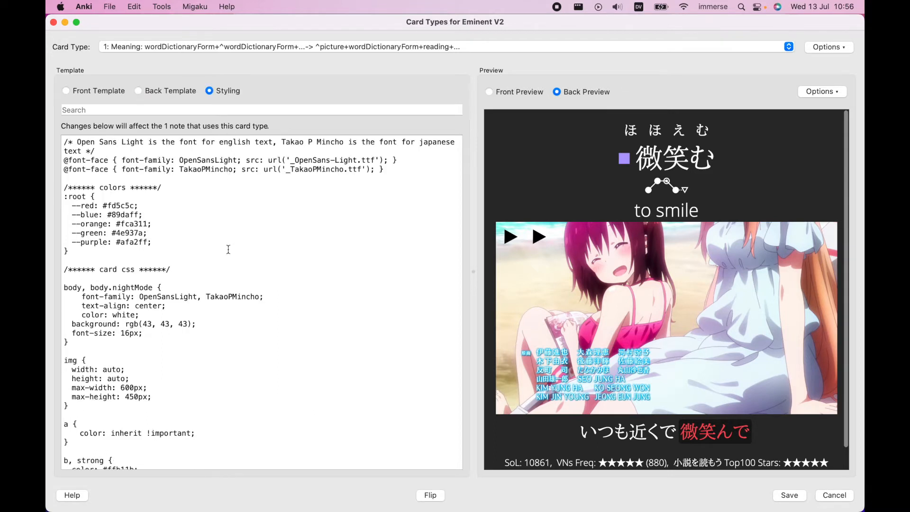
pyautogui.scroll(-6, 228, 250)
pyautogui.scroll(-5, 228, 298)
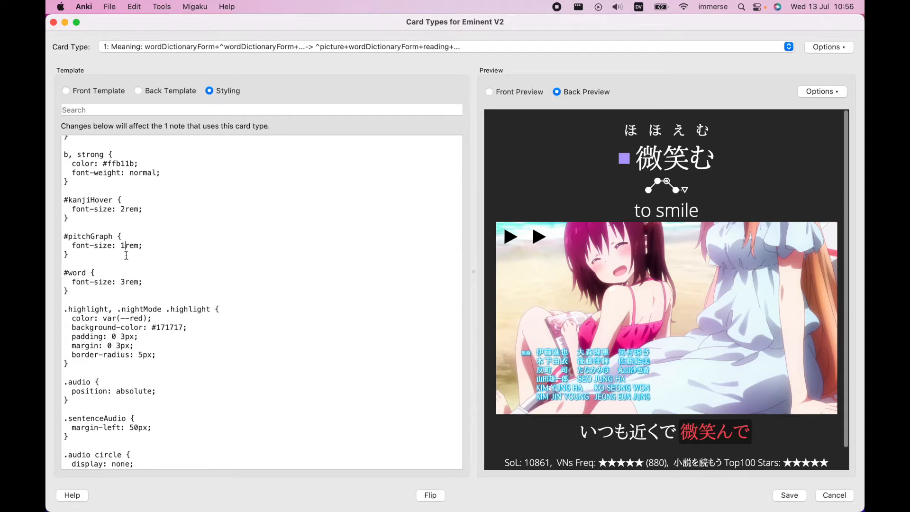
pyautogui.write('.7')
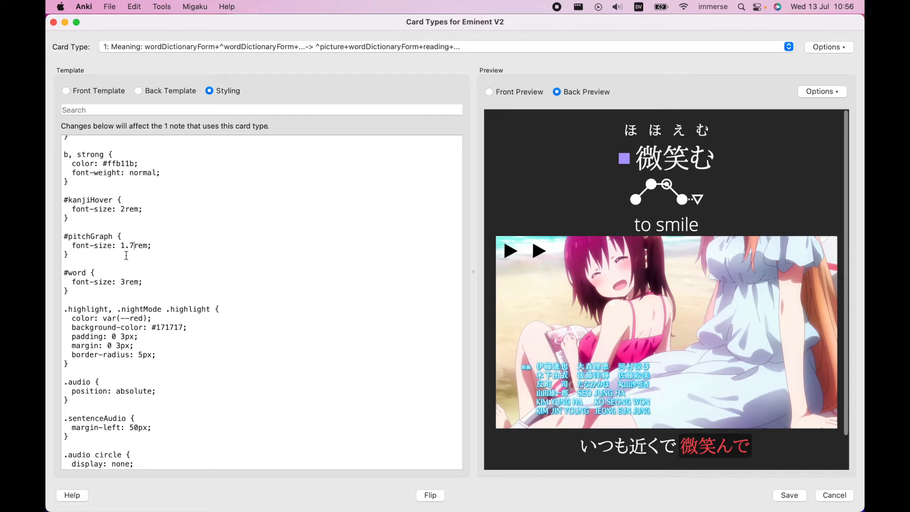
pyautogui.press('BackSpace')
pyautogui.write('5')
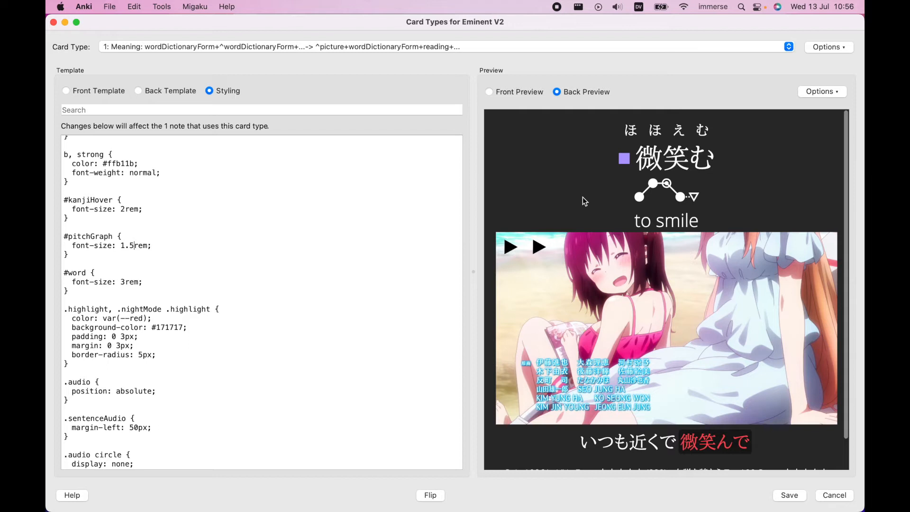
pyautogui.scroll(-3, 582, 197)
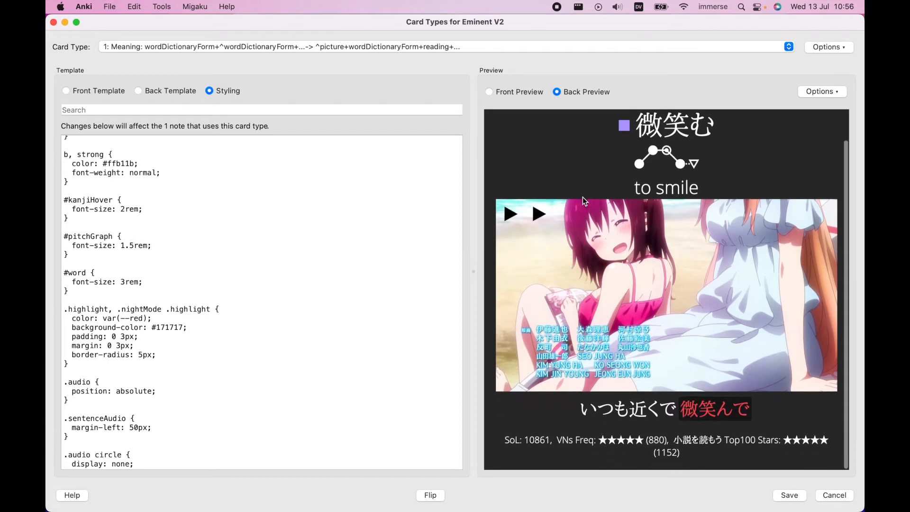
pyautogui.scroll(3, 582, 197)
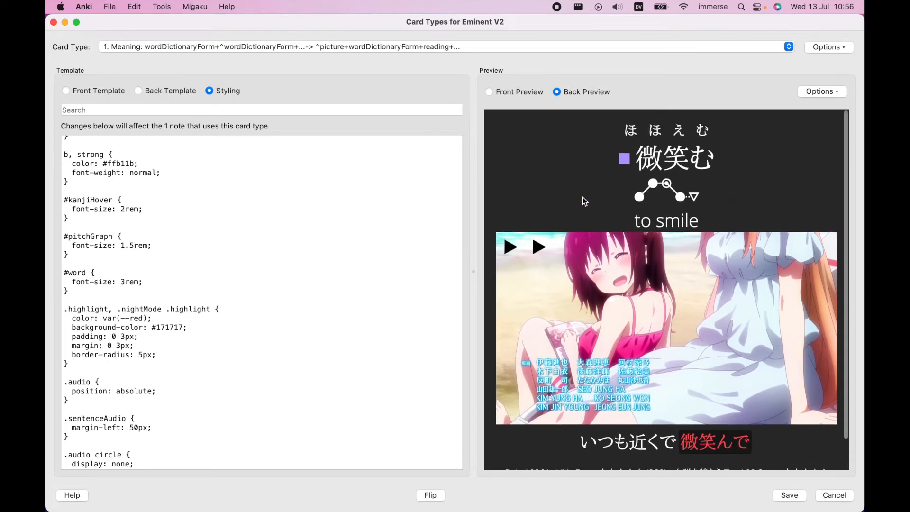
pyautogui.scroll(-3, 582, 197)
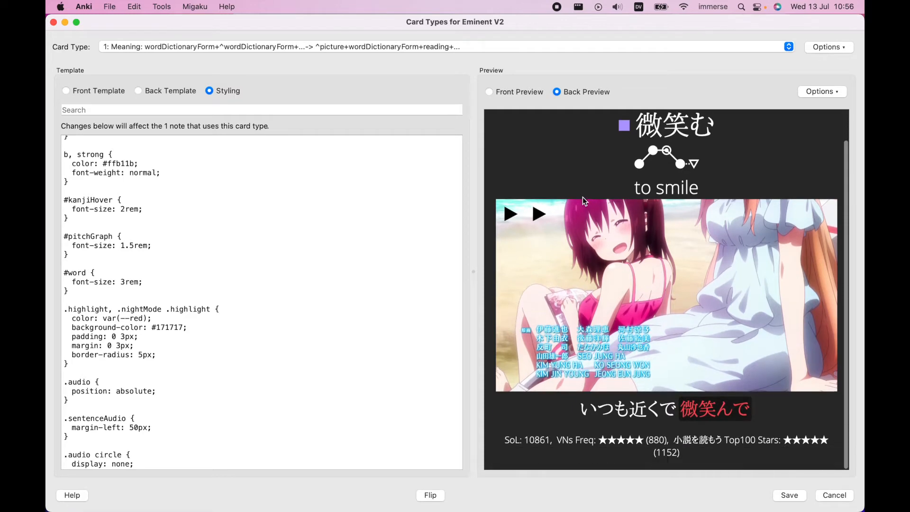
# - Save the card template changes and return to the review to reveal the card's answer
pyautogui.click(791, 496)
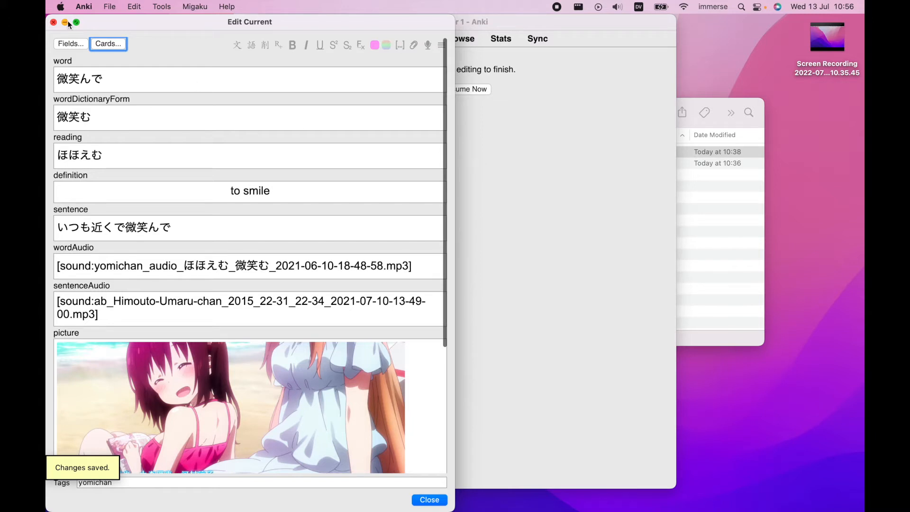
pyautogui.click(438, 500)
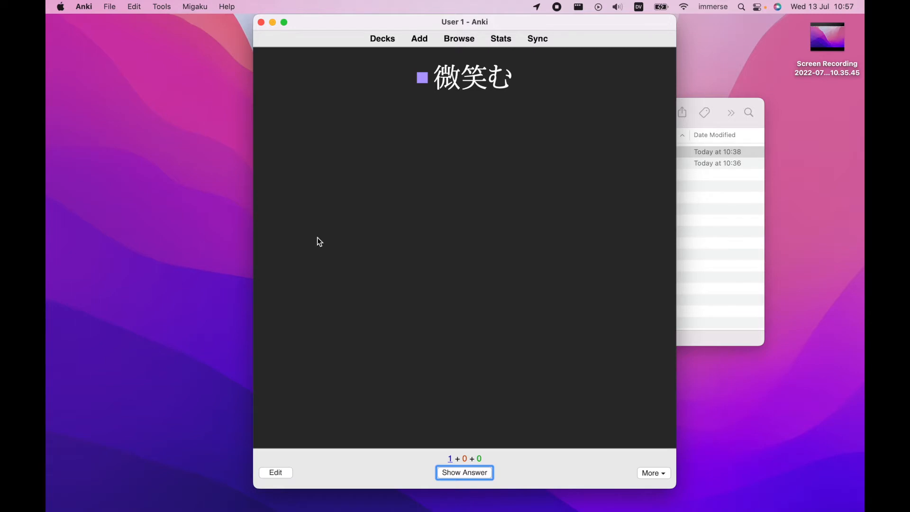
pyautogui.click(487, 471)
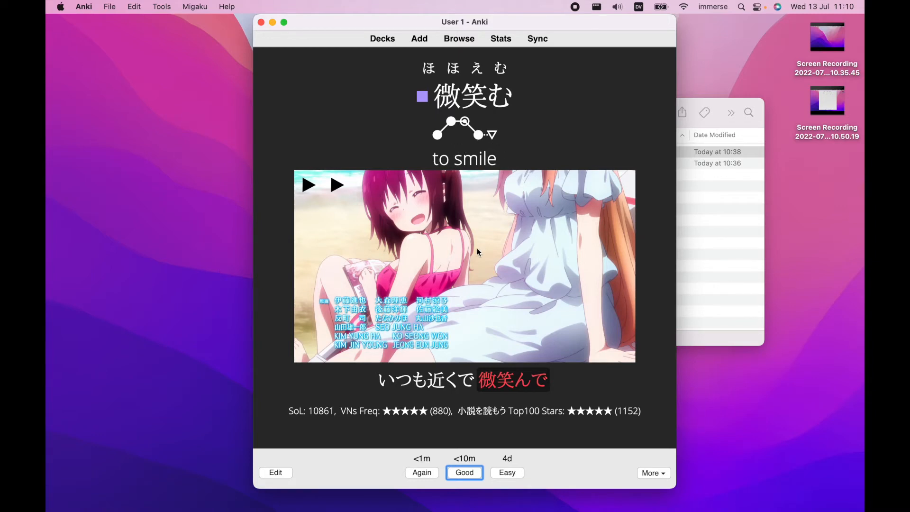
# - Reopen the current note's card templates and add an empty line below {{definition}} in the Back Template
pyautogui.click(283, 472)
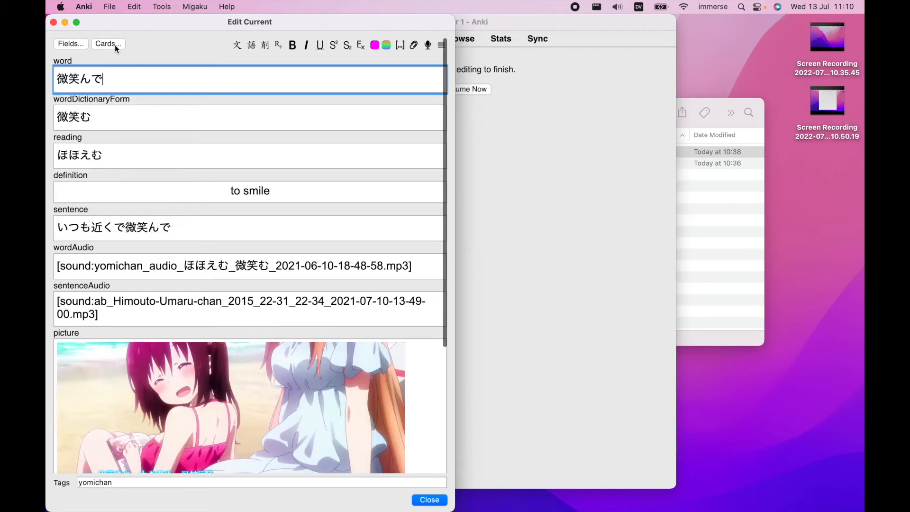
pyautogui.click(115, 45)
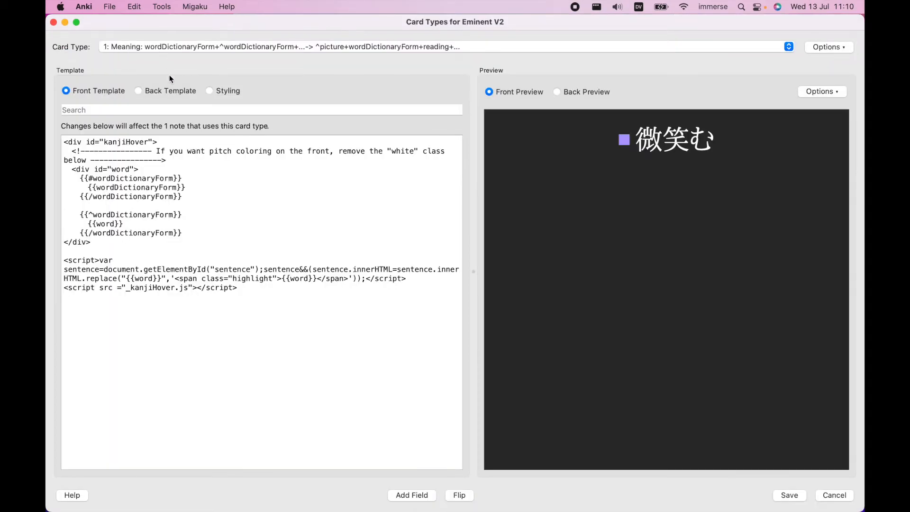
pyautogui.click(168, 92)
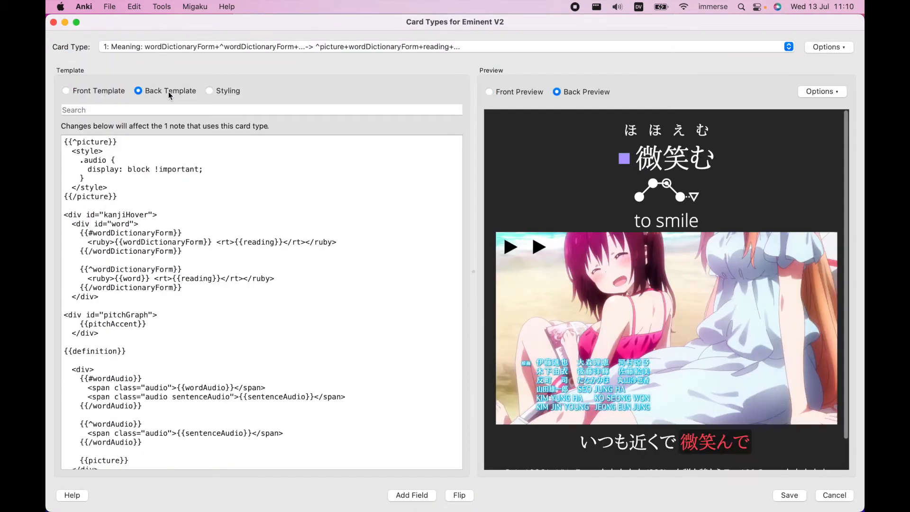
pyautogui.scroll(-3, 289, 256)
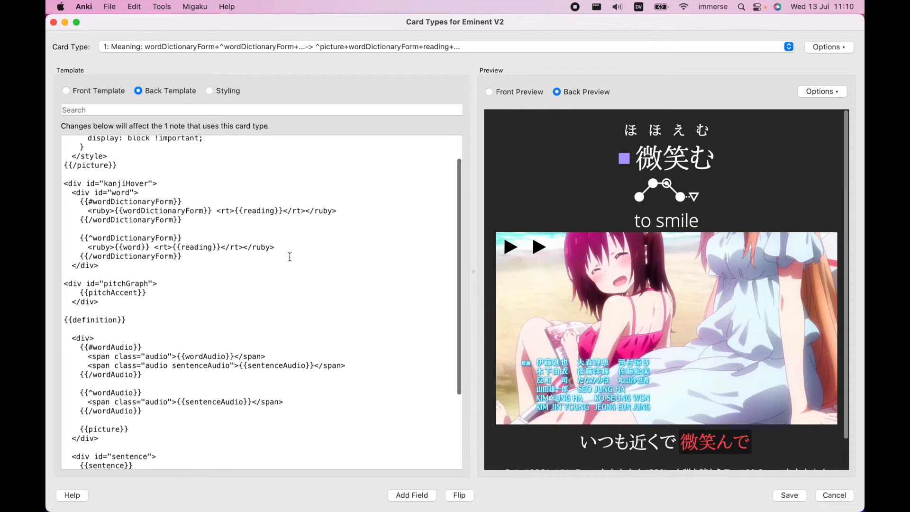
pyautogui.scroll(-5, 289, 257)
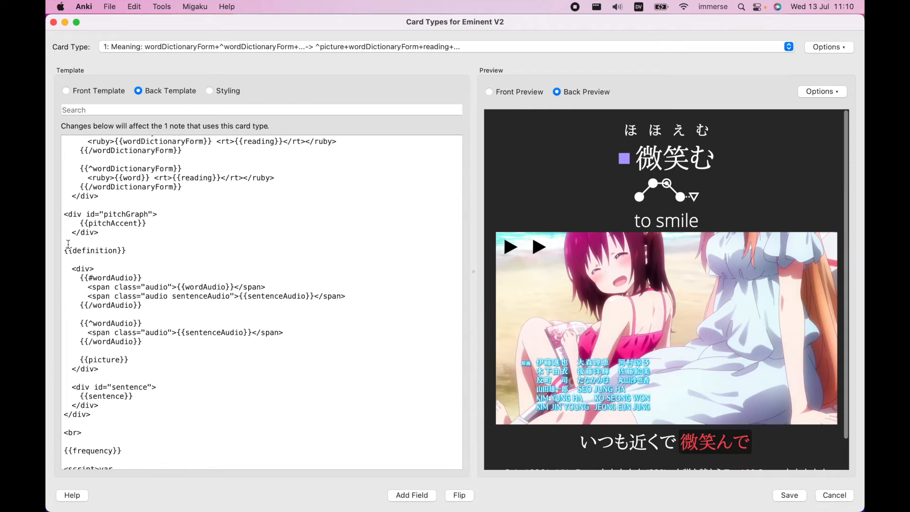
pyautogui.moveTo(63, 251); pyautogui.dragTo(158, 251)
pyautogui.click(105, 257)
pyautogui.press('Return')
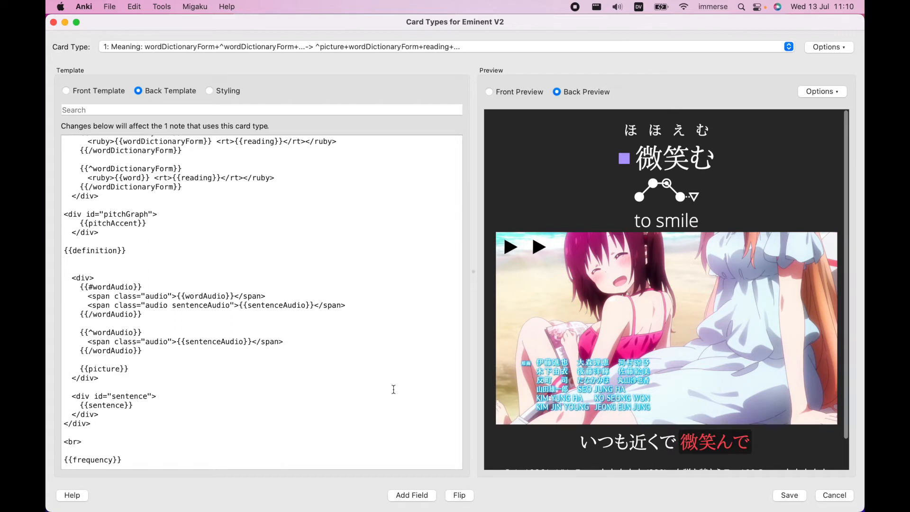
# - Add the definition field to the Back Template with the font OpenSansLight
pyautogui.click(412, 498)
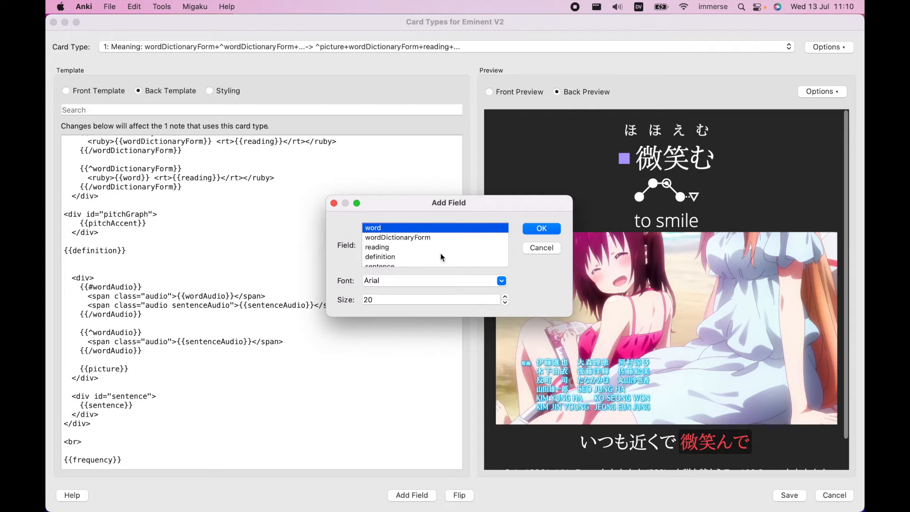
pyautogui.scroll(-1, 403, 253)
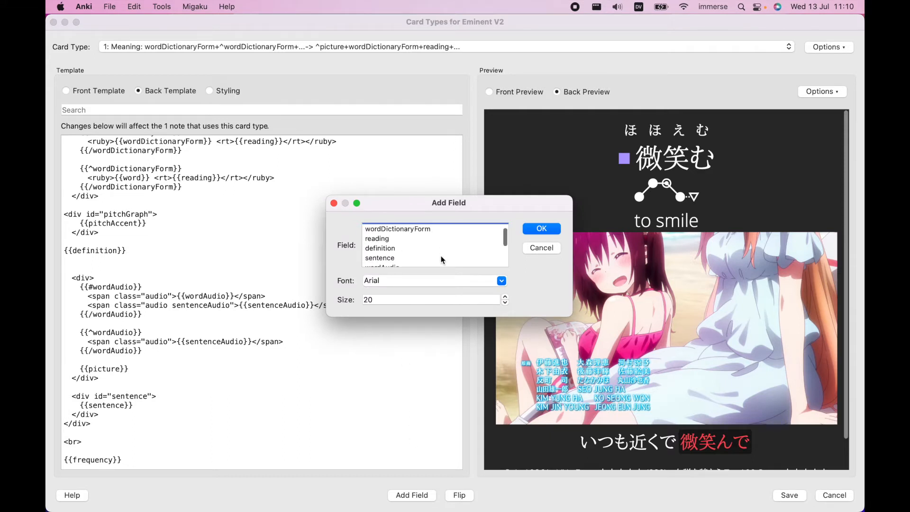
pyautogui.click(378, 249)
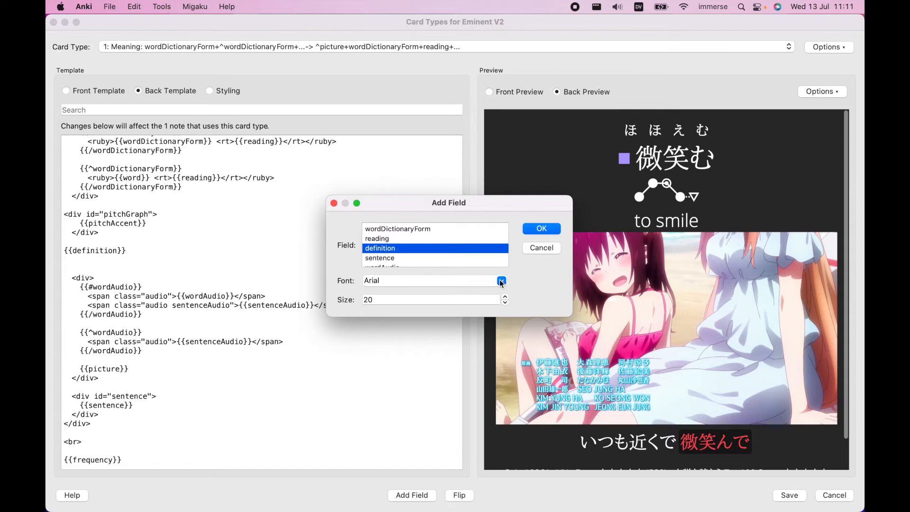
pyautogui.click(476, 281)
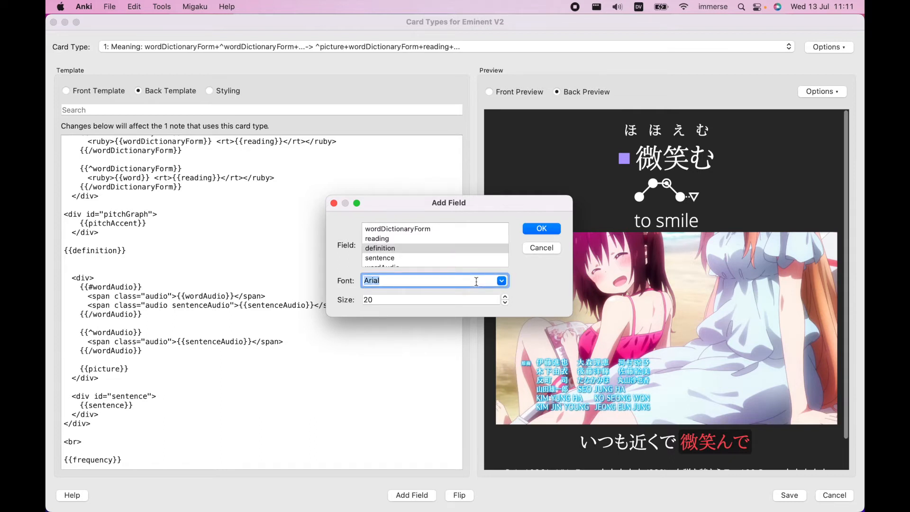
pyautogui.write('OpenSant')
pyautogui.press('BackSpace')
pyautogui.write('sLight')
pyautogui.click(541, 229)
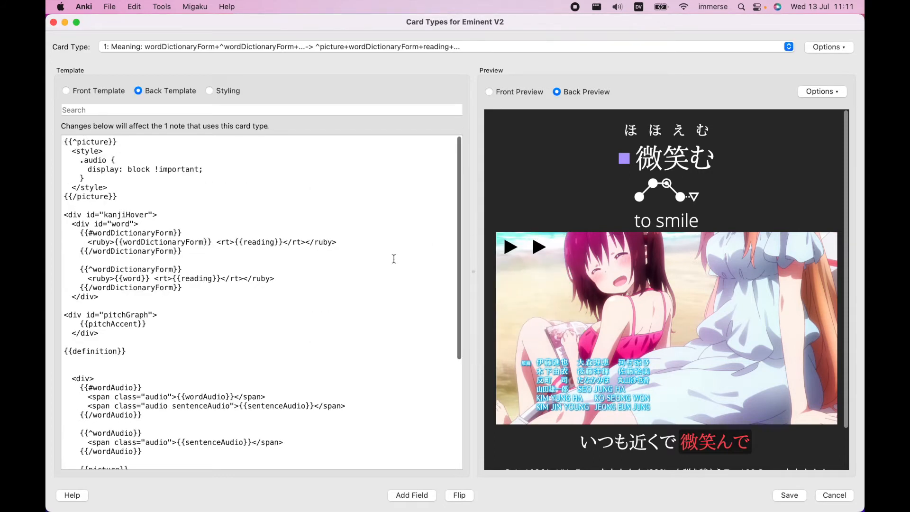
# - Move the styled definition div (font-family Arial, font-size 20px) from the end of the Back Template to directly below {{definition}}
pyautogui.scroll(-5, 393, 259)
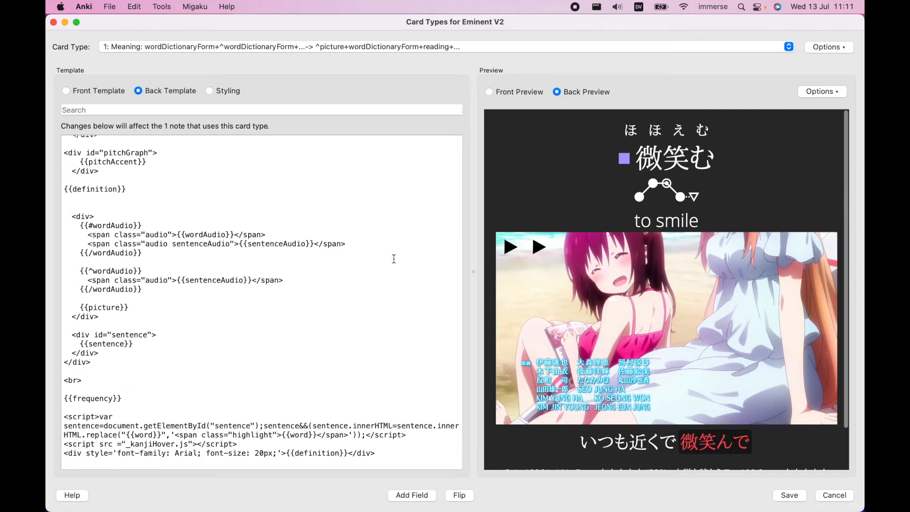
pyautogui.scroll(1, 393, 259)
pyautogui.scroll(-2, 539, 258)
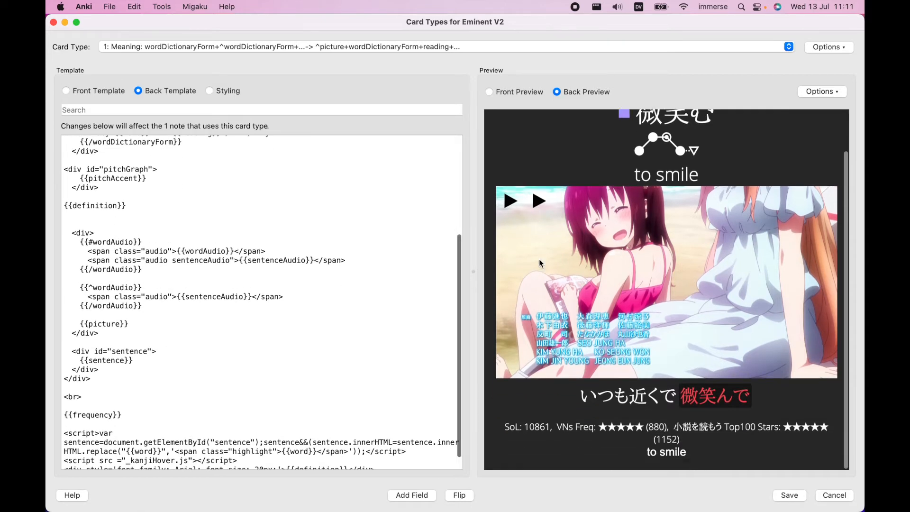
pyautogui.scroll(-2, 311, 407)
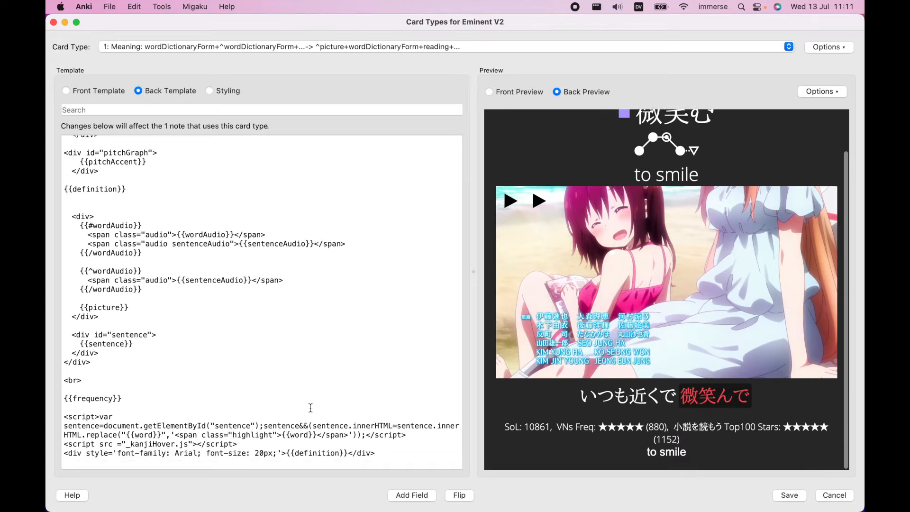
pyautogui.moveTo(63, 453); pyautogui.dragTo(386, 455)
pyautogui.press('super+c')
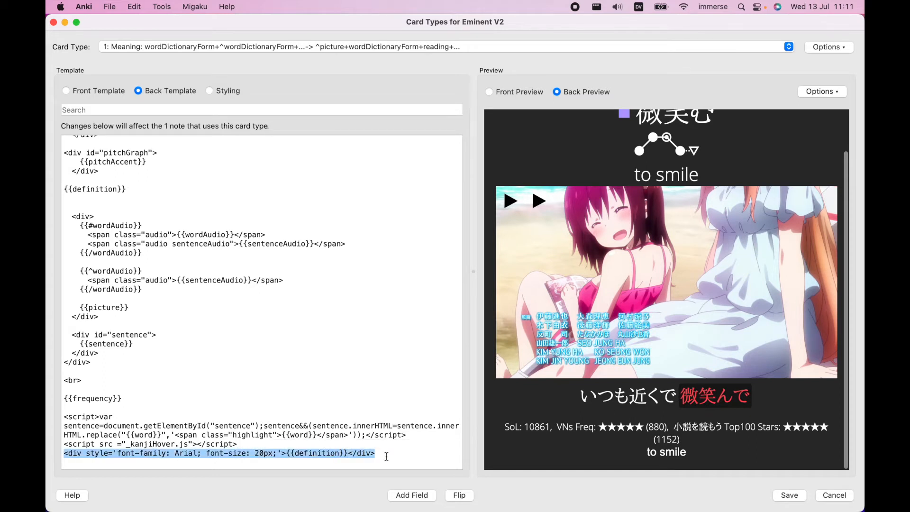
pyautogui.press('BackSpace')
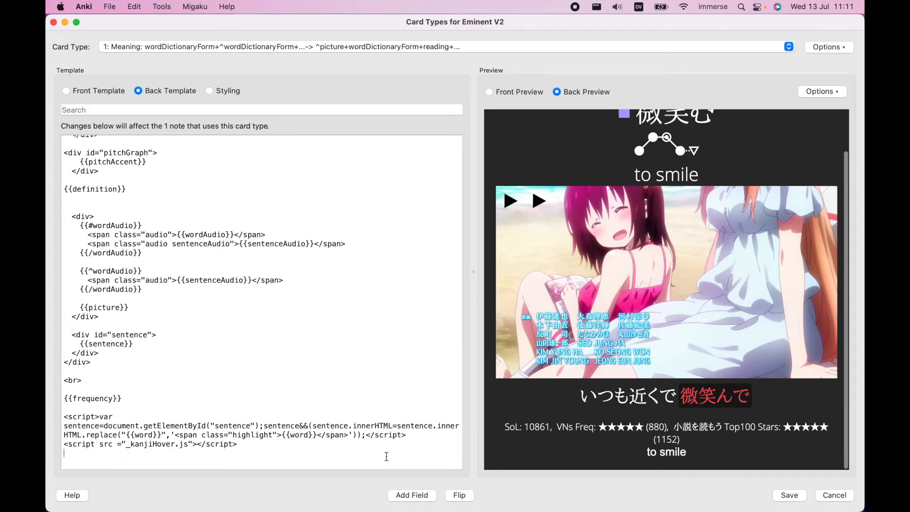
pyautogui.press('BackSpace')
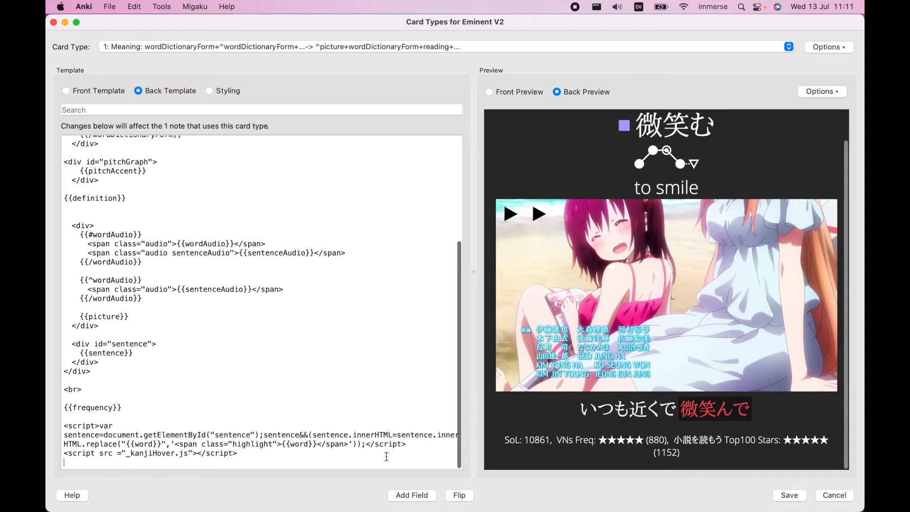
pyautogui.scroll(8, 386, 457)
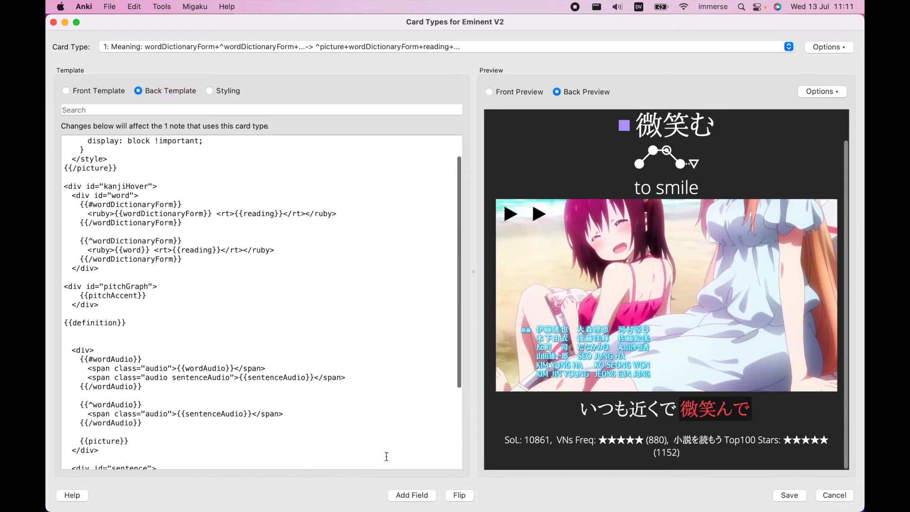
pyautogui.click(104, 359)
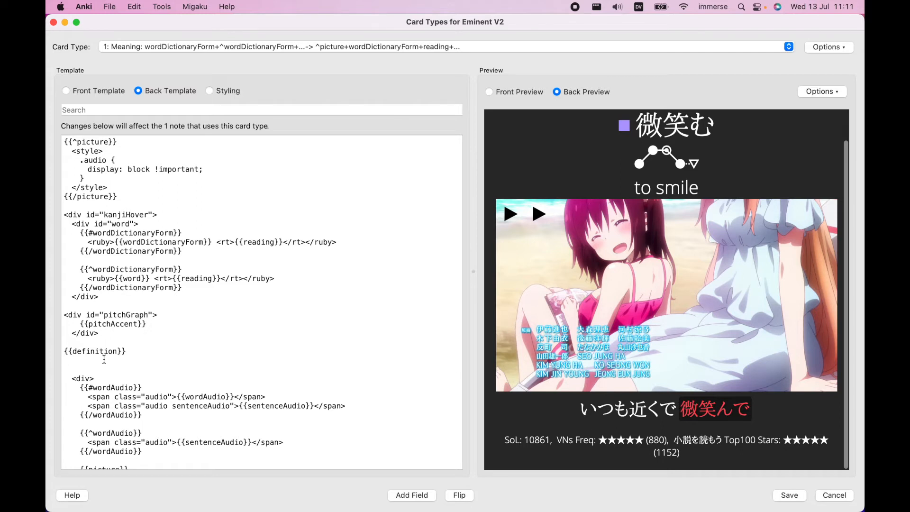
pyautogui.press('super+v')
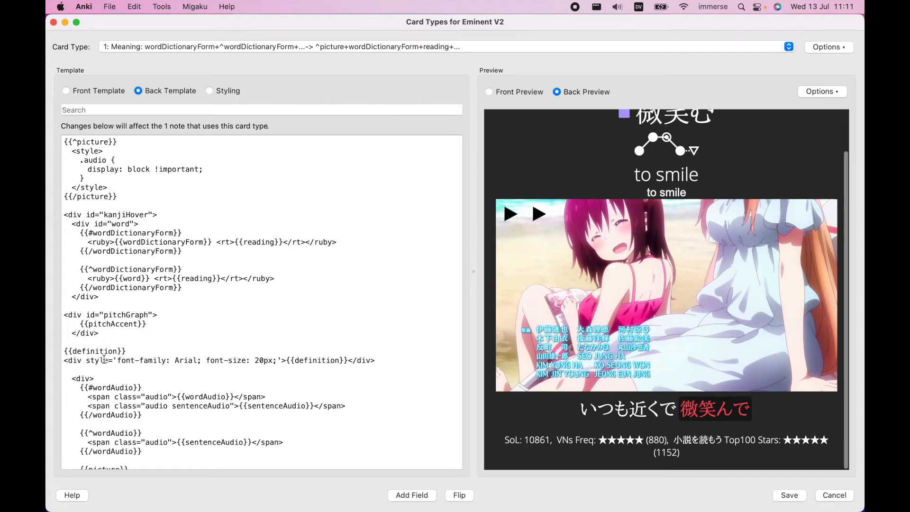
# - Delete the plain {{definition}} line above the styled definition div in the Back Template and save the card template
pyautogui.scroll(2, 596, 315)
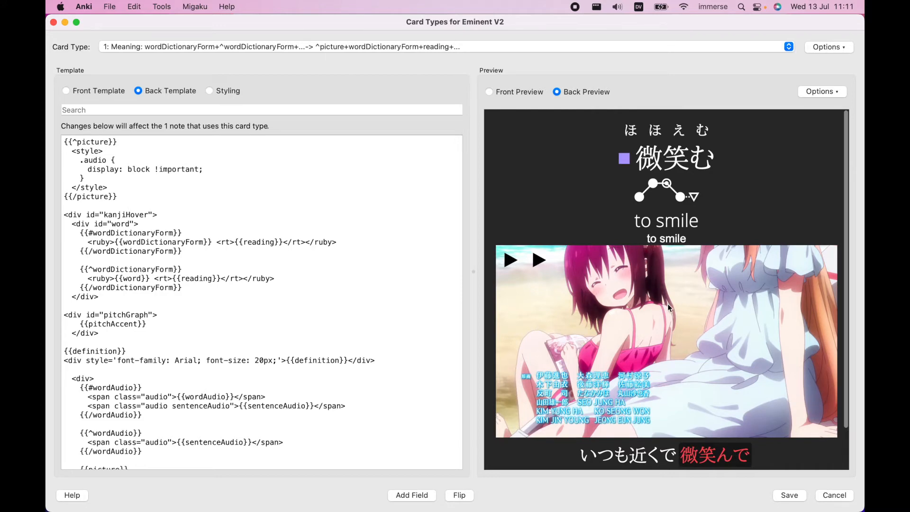
pyautogui.scroll(-2, 687, 382)
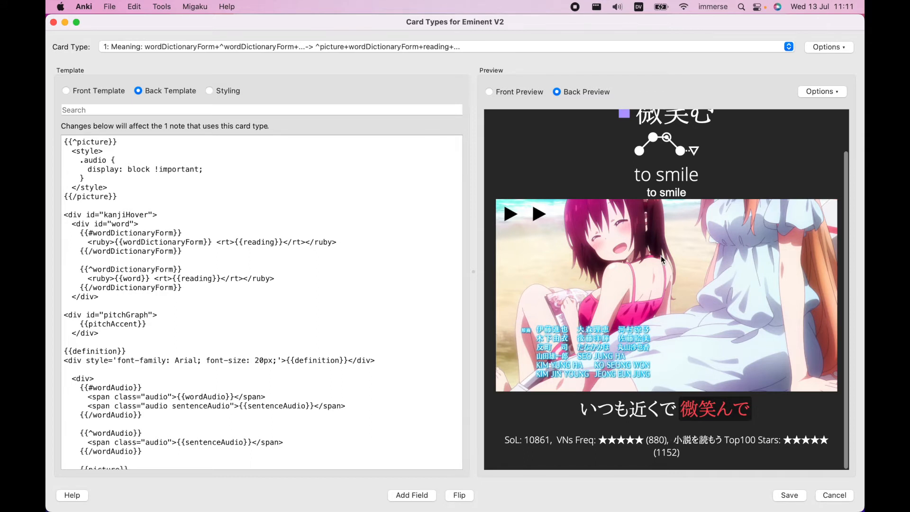
pyautogui.scroll(1, 663, 260)
pyautogui.scroll(1, 663, 260)
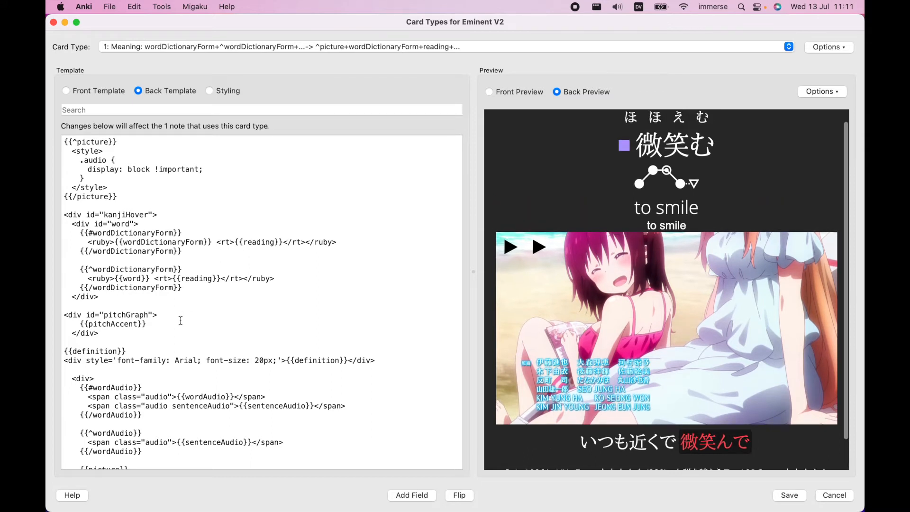
pyautogui.moveTo(126, 351); pyautogui.dragTo(61, 352)
pyautogui.press('BackSpace')
pyautogui.press('BackSpace')
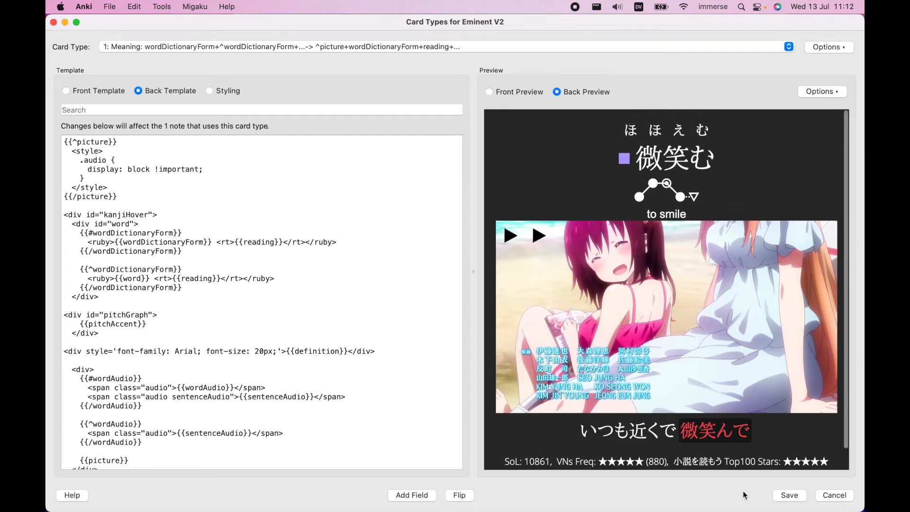
pyautogui.click(788, 496)
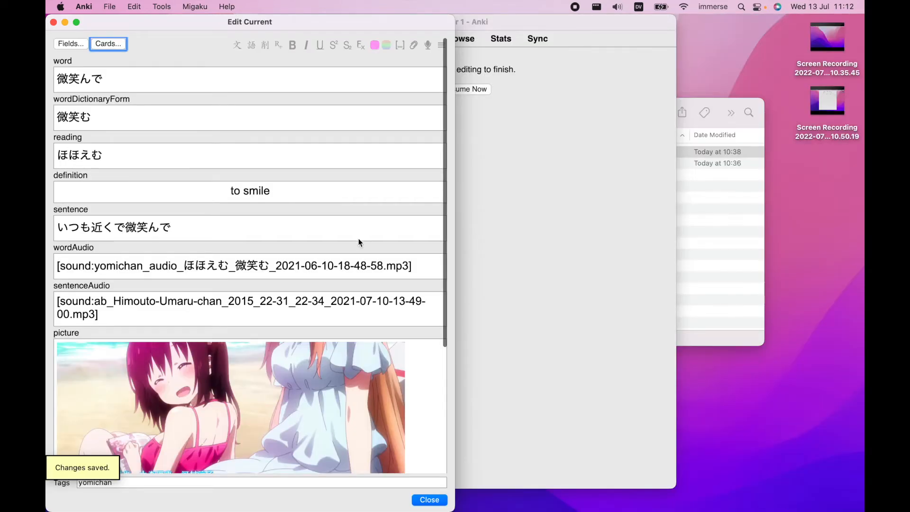
# - Make the text "to smile" bold in the note's definition field, close the editor and reveal the card's answer
pyautogui.moveTo(280, 188); pyautogui.dragTo(190, 192)
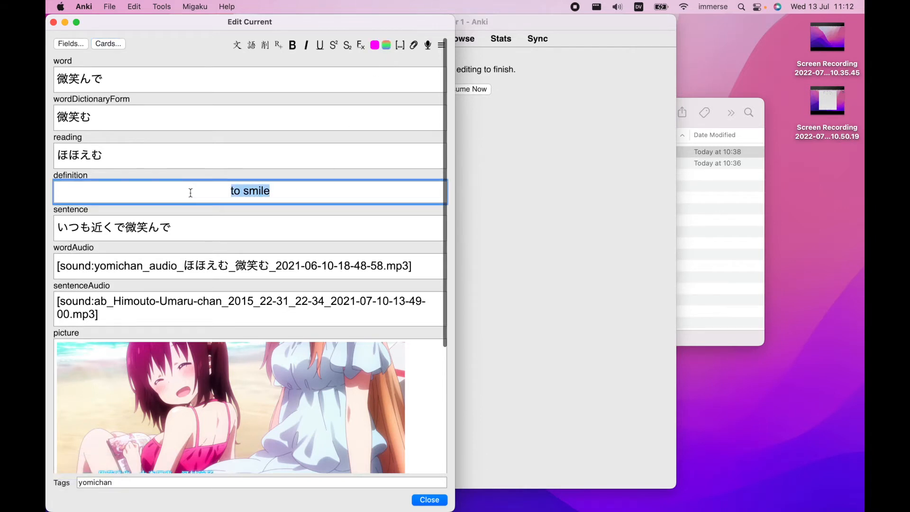
pyautogui.click(293, 50)
pyautogui.click(429, 500)
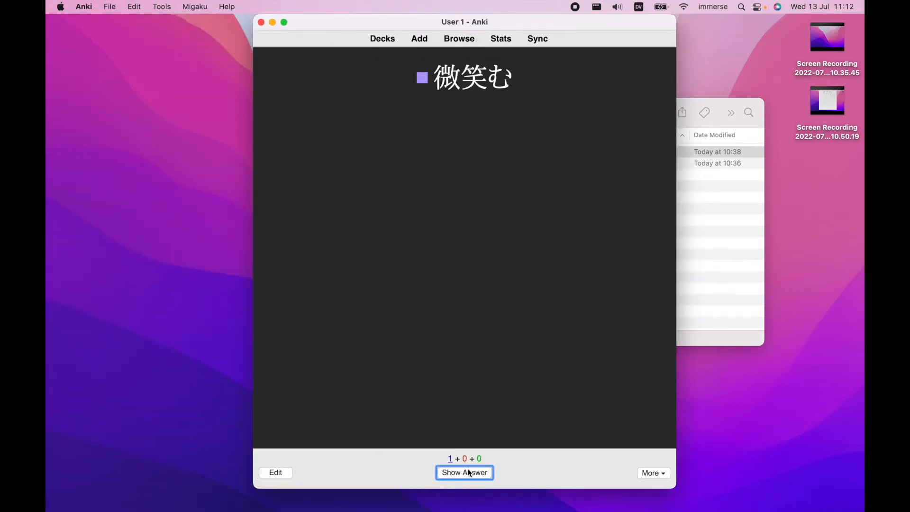
pyautogui.click(481, 474)
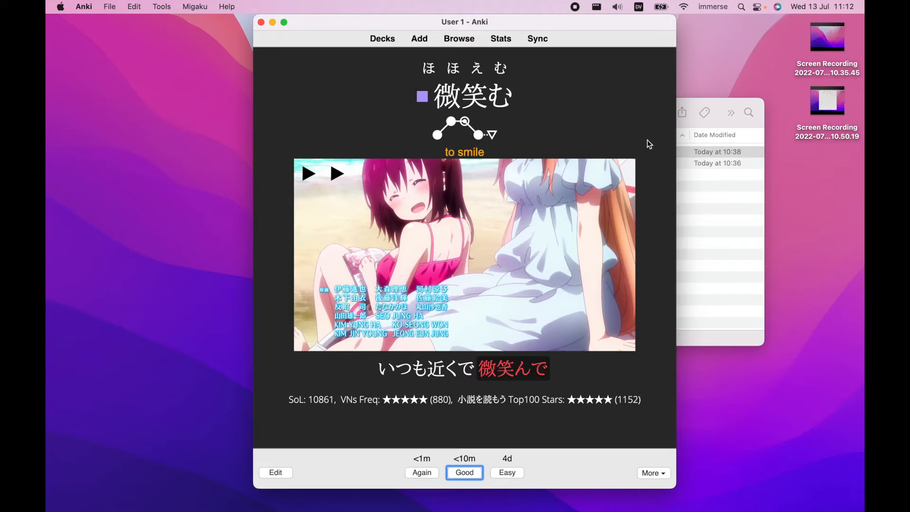
# - Switch to Chrome, go back to the Requirements on the Animecards Anime page, and check for mpv among the installed apps
pyautogui.hotkey('ctrl', 'Left')
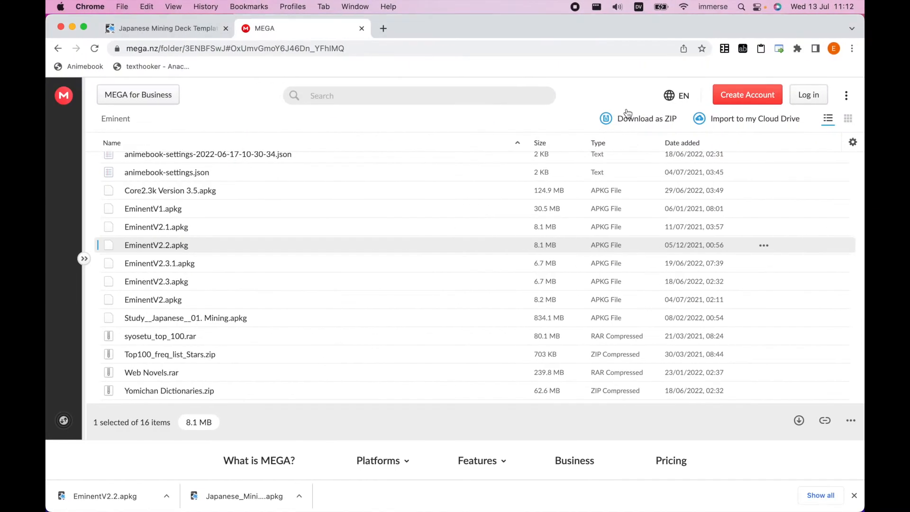
pyautogui.click(151, 29)
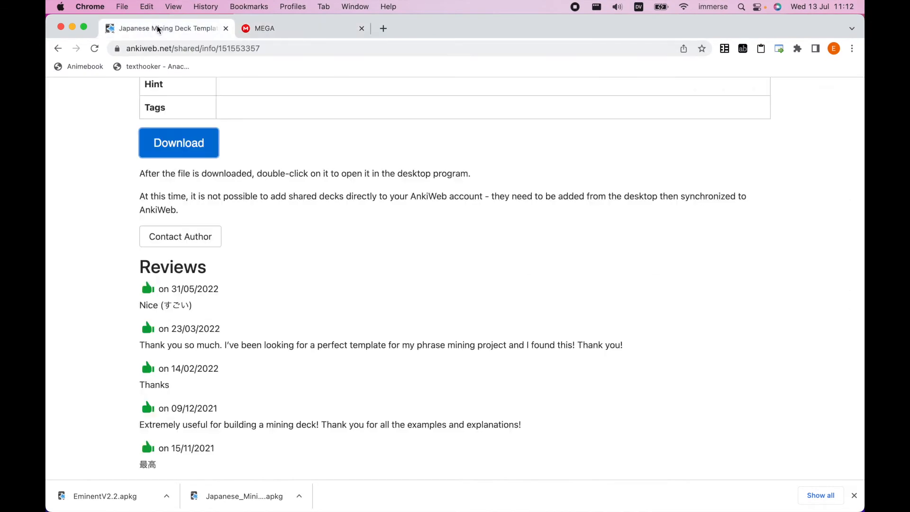
pyautogui.hscroll(-5, 99, 270)
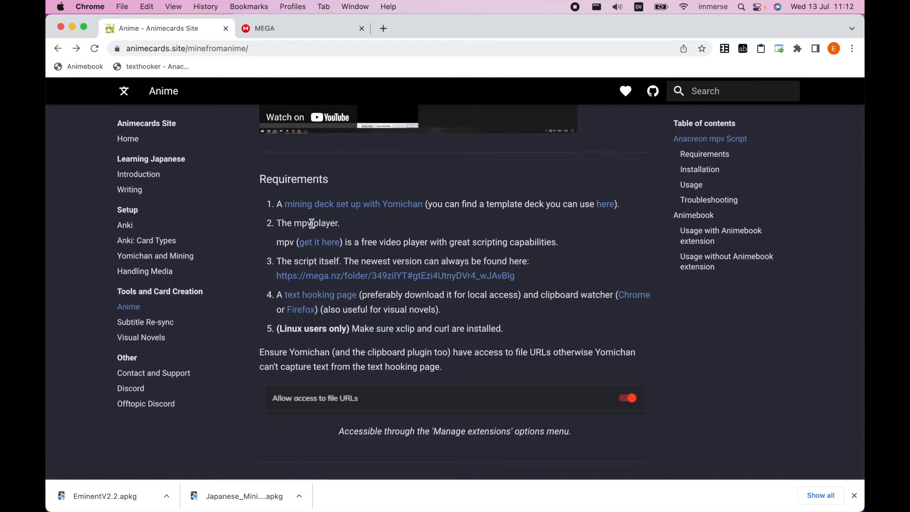
pyautogui.press('F4')
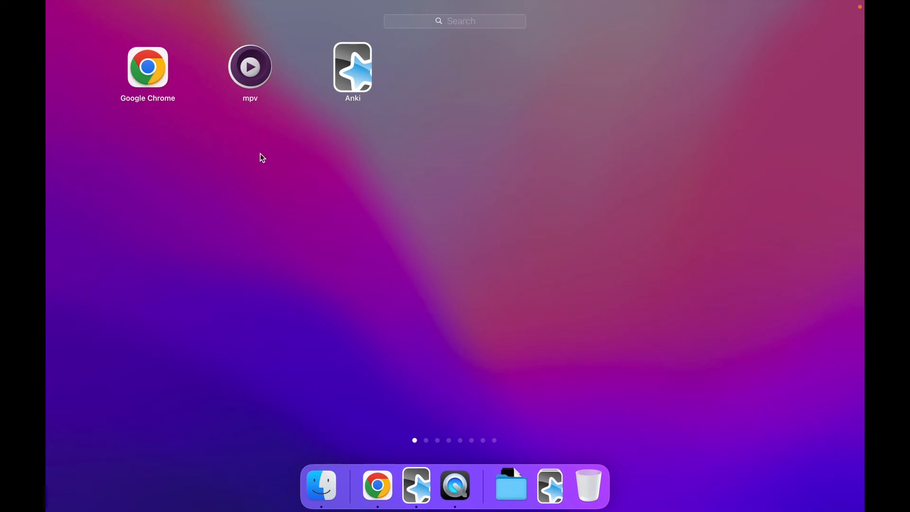
pyautogui.click(380, 227)
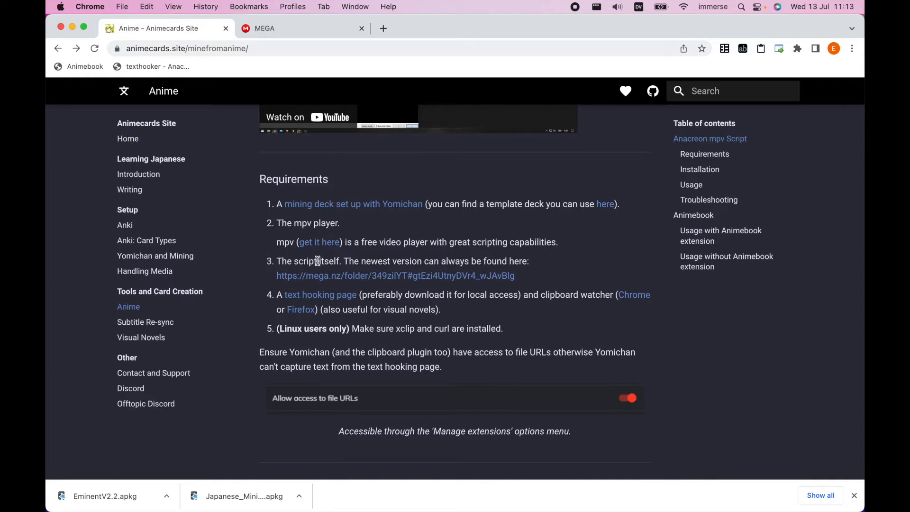
# - Open the mpv script's MEGA folder from the requirements list and download animecards_v35.lua as a standard download
pyautogui.click(351, 278)
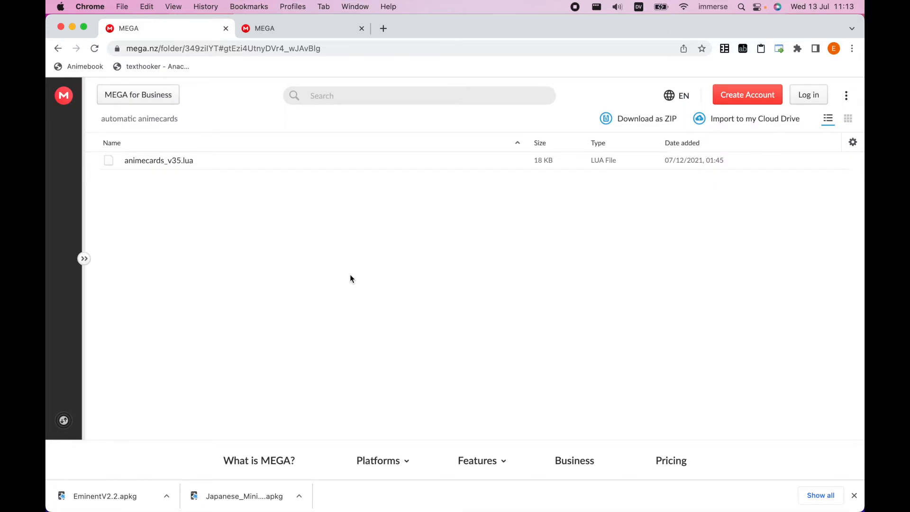
pyautogui.click(171, 165)
pyautogui.rightClick(170, 161)
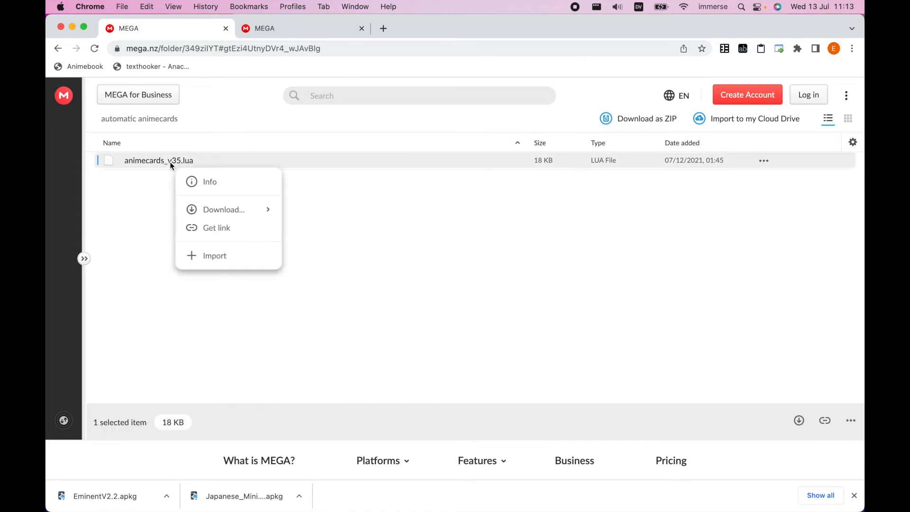
pyautogui.moveTo(240, 209)
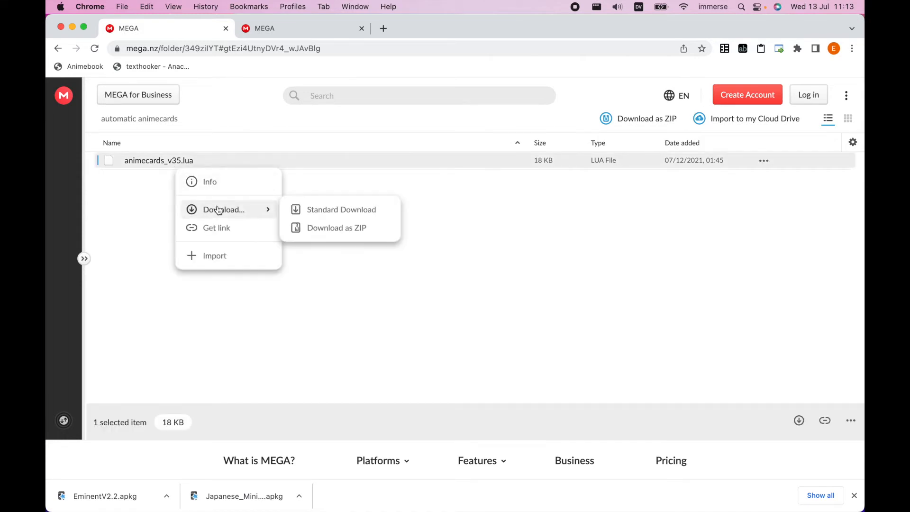
pyautogui.click(298, 210)
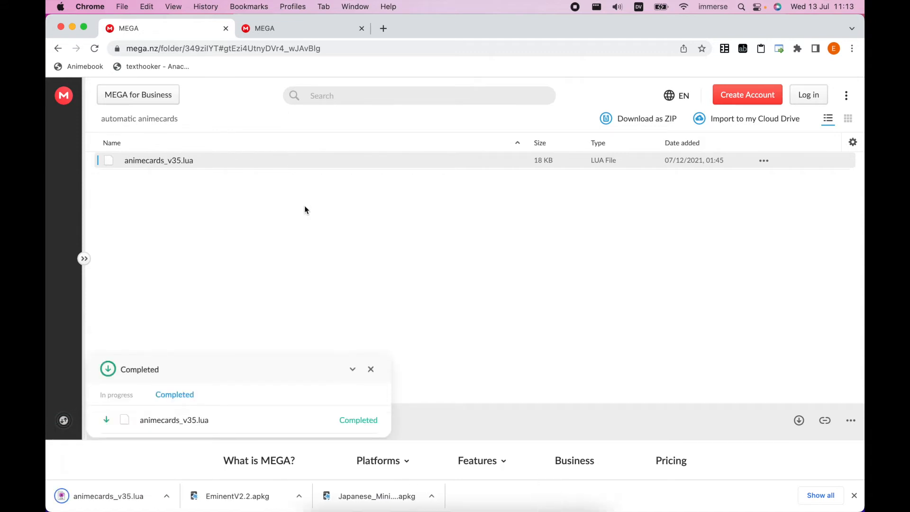
pyautogui.click(304, 206)
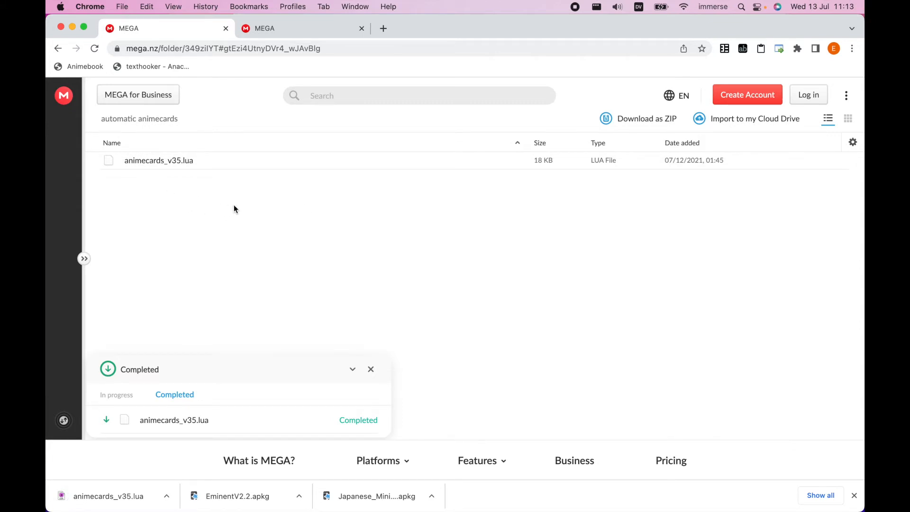
# - Search Google for mpvacious in the other MEGA tab, open the Ajatt-Tools/mpvacious GitHub repository and look through its file list and README
pyautogui.click(322, 29)
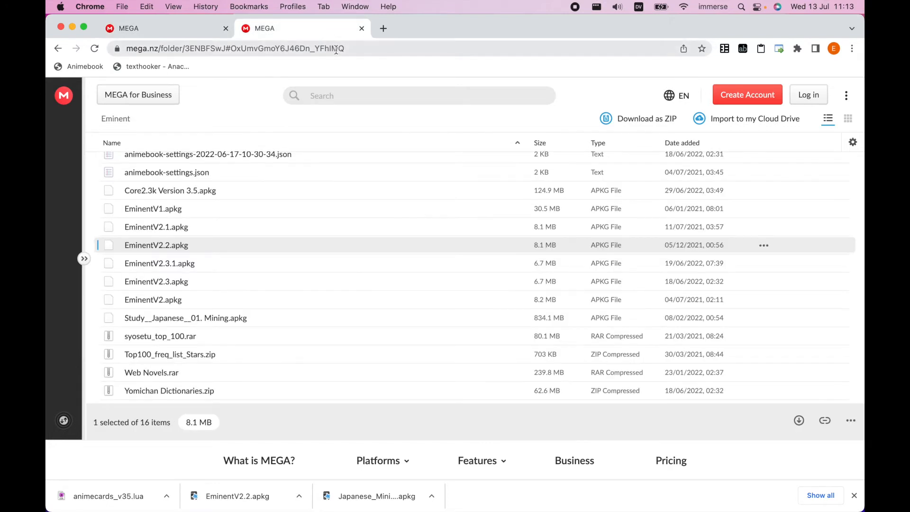
pyautogui.click(336, 49)
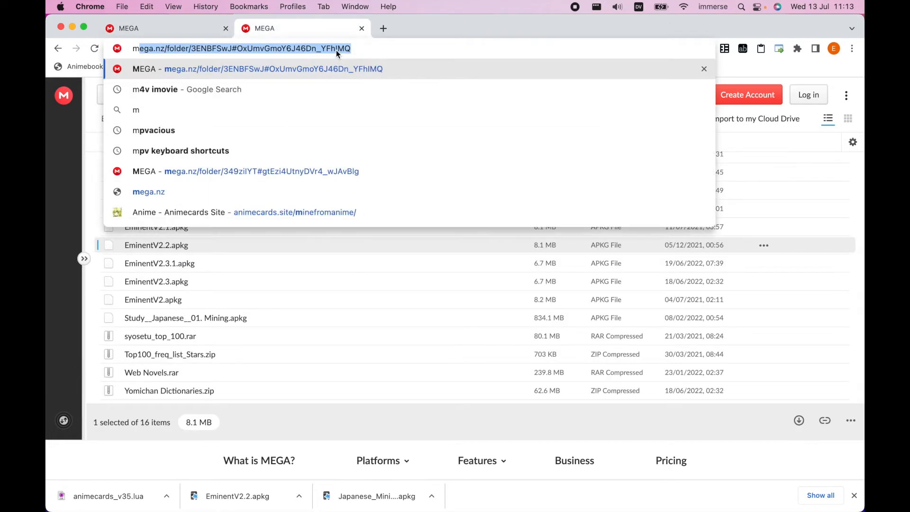
pyautogui.write('mpvacious')
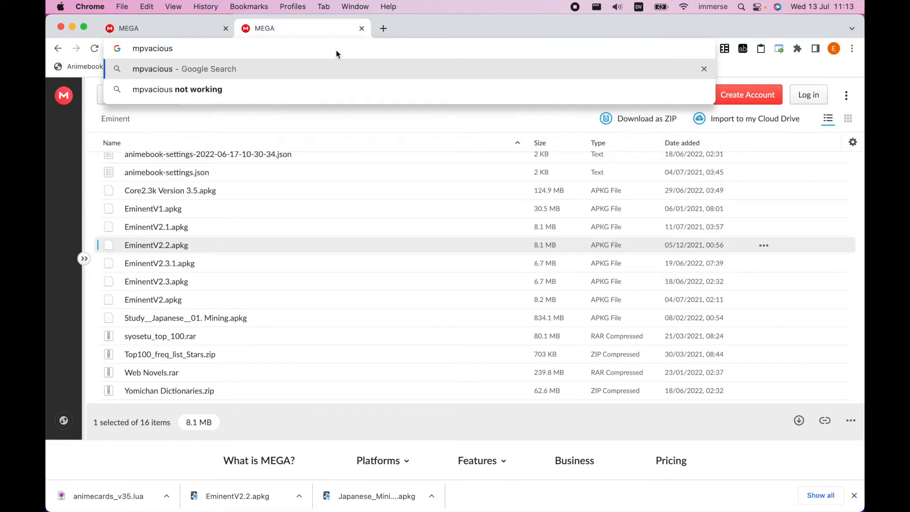
pyautogui.press('Return')
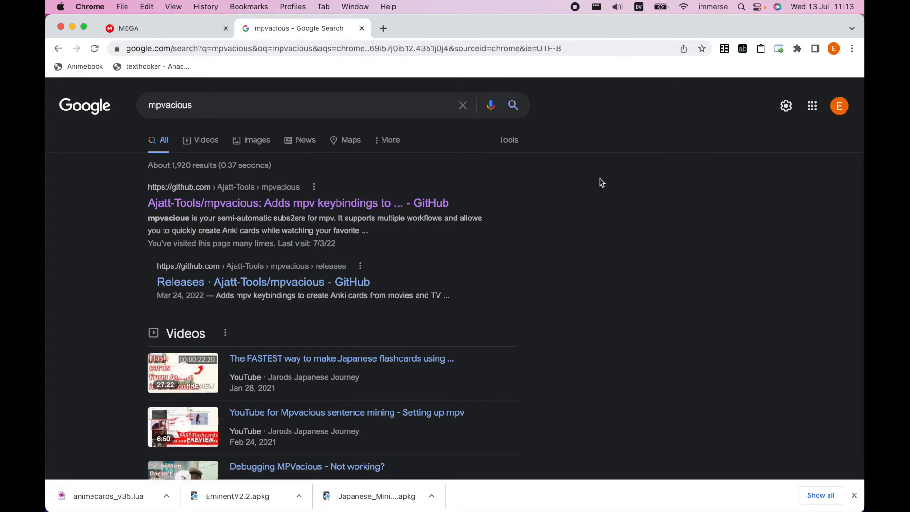
pyautogui.click(289, 204)
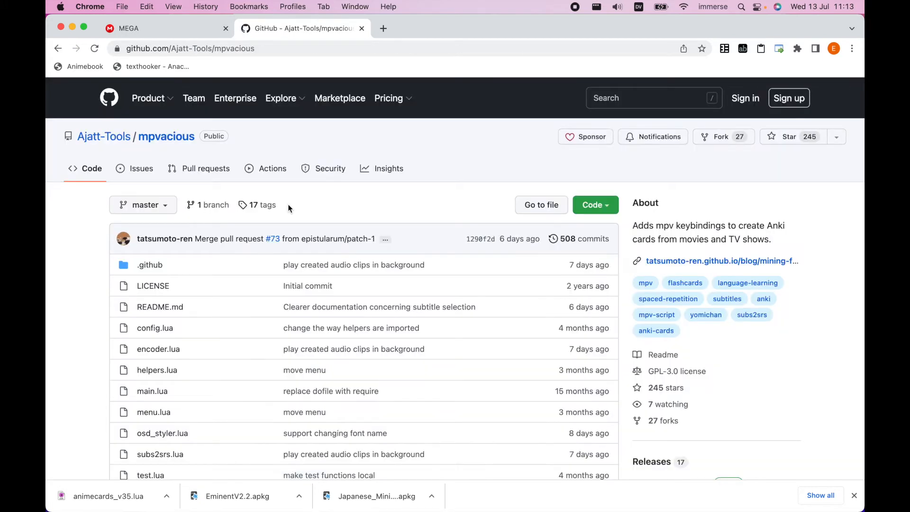
pyautogui.scroll(-5, 97, 234)
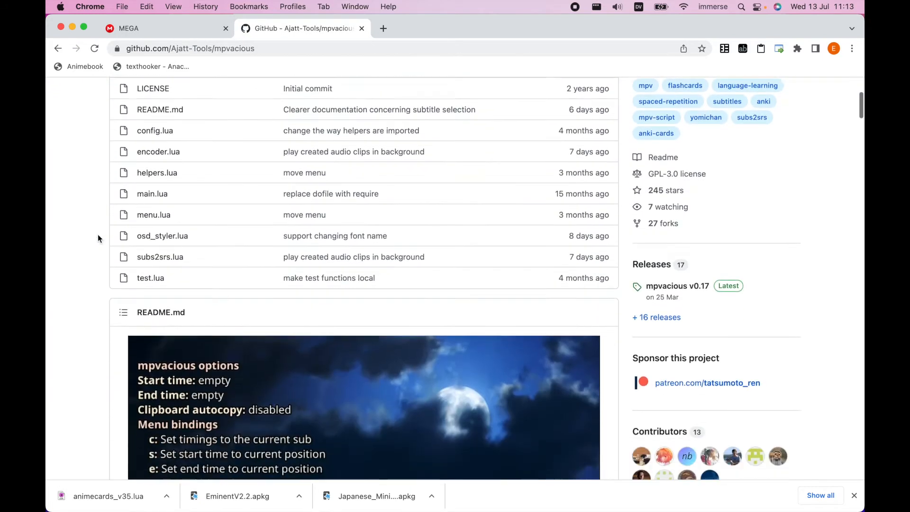
pyautogui.scroll(-3, 98, 234)
pyautogui.scroll(-8, 98, 234)
pyautogui.scroll(6, 98, 234)
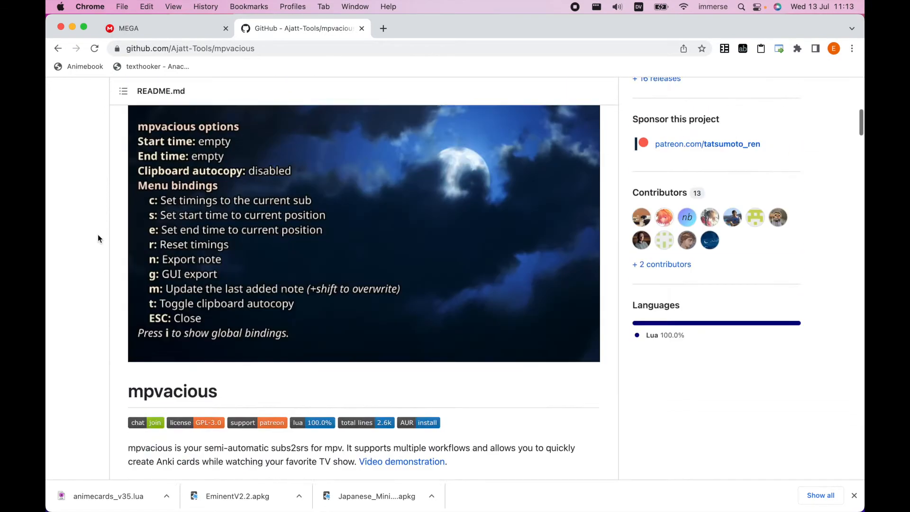
pyautogui.scroll(6, 98, 234)
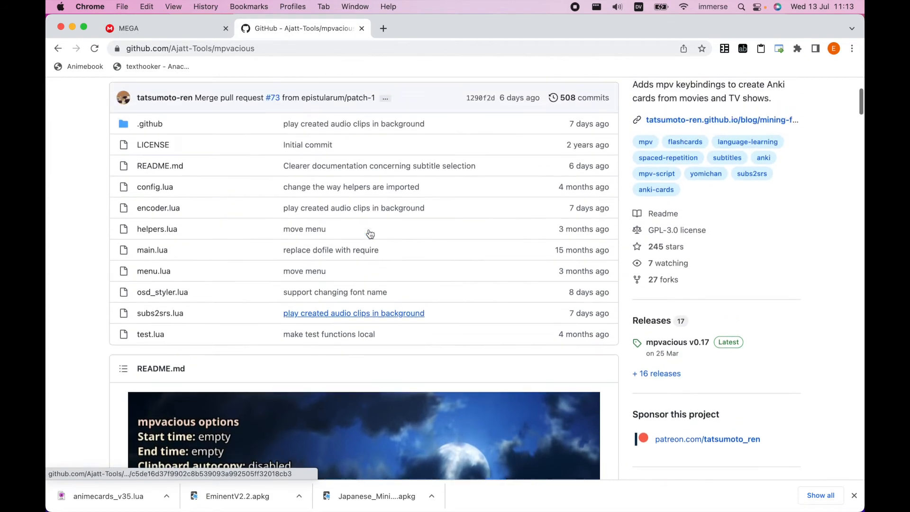
# - Open the latest mpvacious v0.17 release on GitHub and download mpvacious_v0.17.zip from its assets
pyautogui.scroll(2, 370, 233)
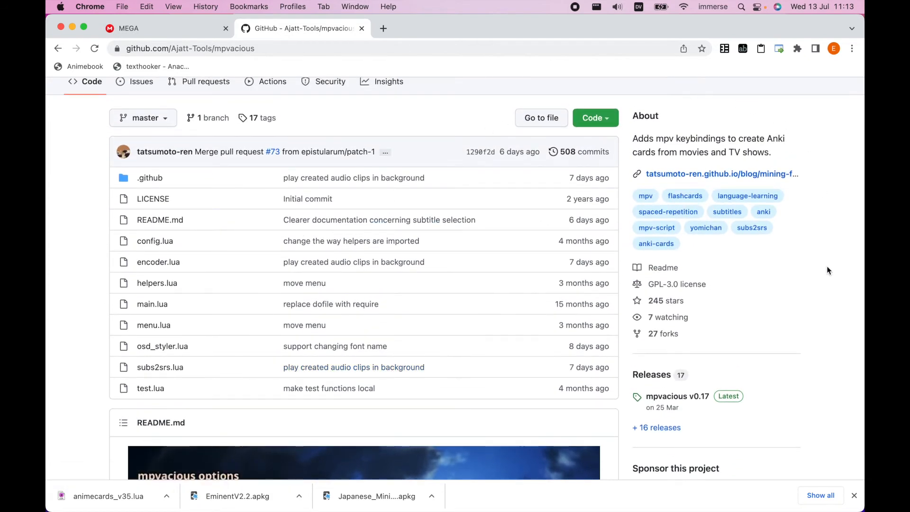
pyautogui.scroll(-3, 832, 370)
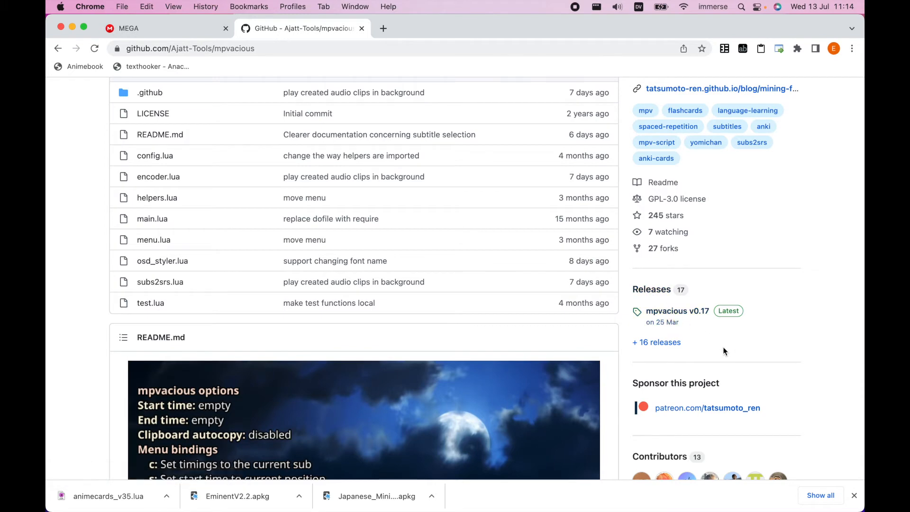
pyautogui.click(665, 315)
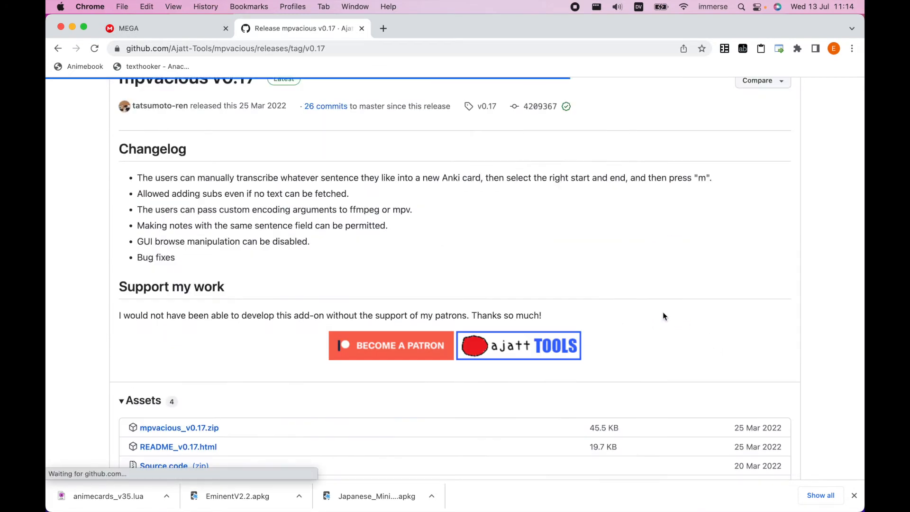
pyautogui.scroll(-5, 662, 315)
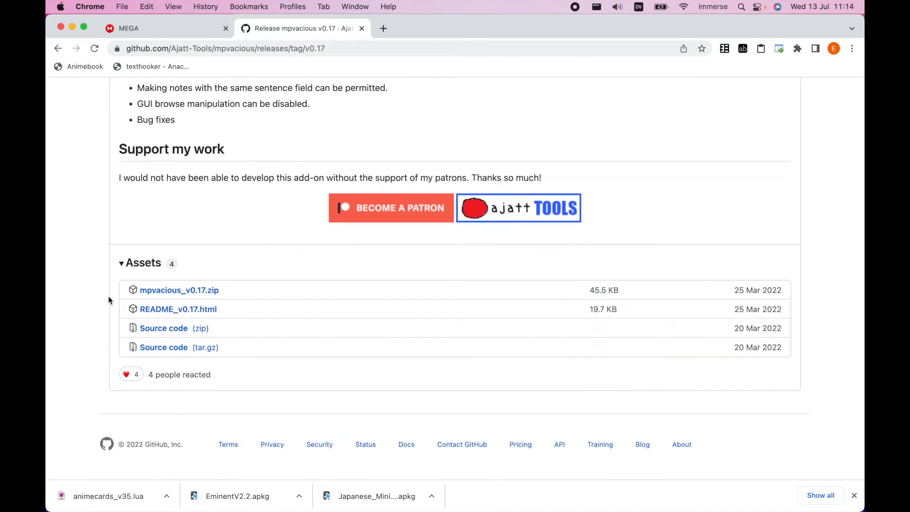
pyautogui.click(191, 294)
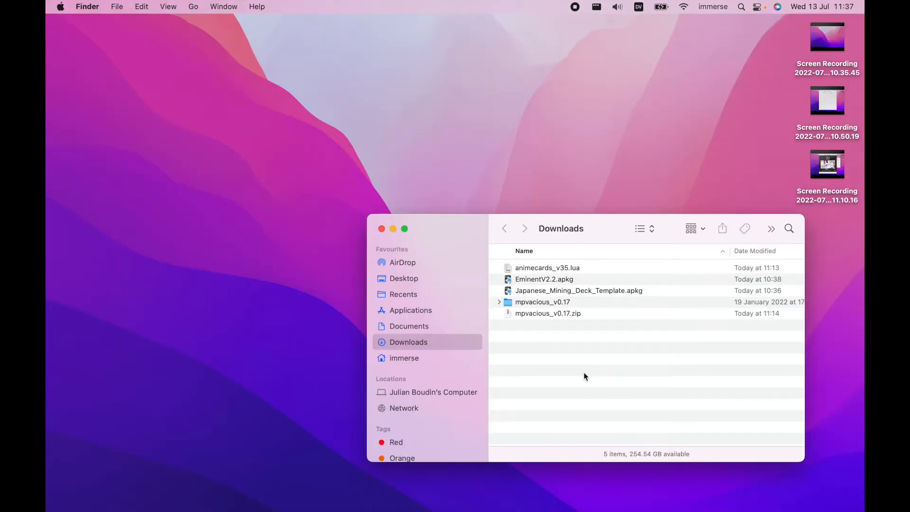
# - Switch to Chrome, open the Texthooker Page from the Animecards text hooking link, and bookmark it as "texthooker" in the Bookmarks Bar
pyautogui.hotkey('ctrl', 'Left')
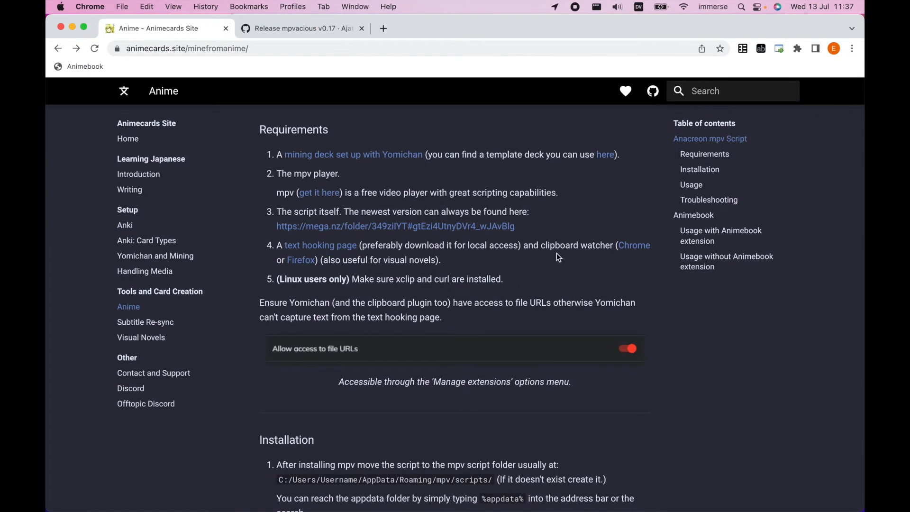
pyautogui.click(342, 245)
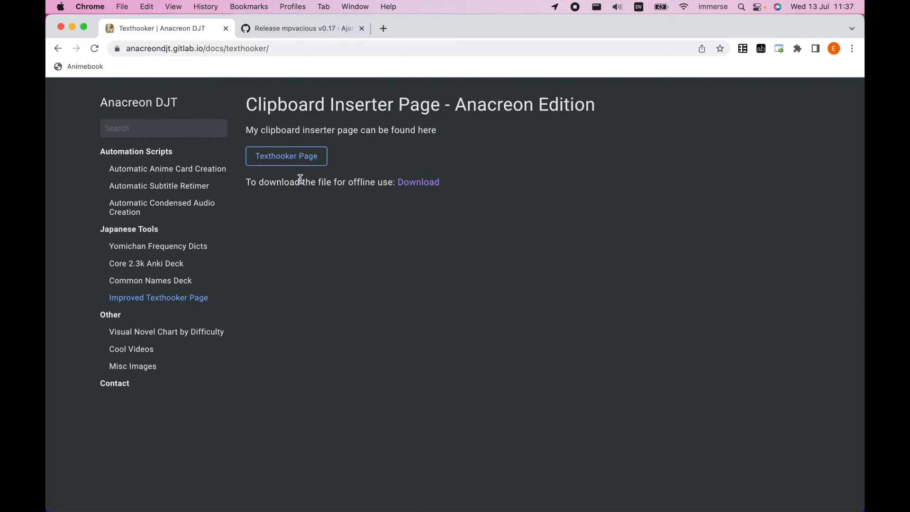
pyautogui.click(286, 162)
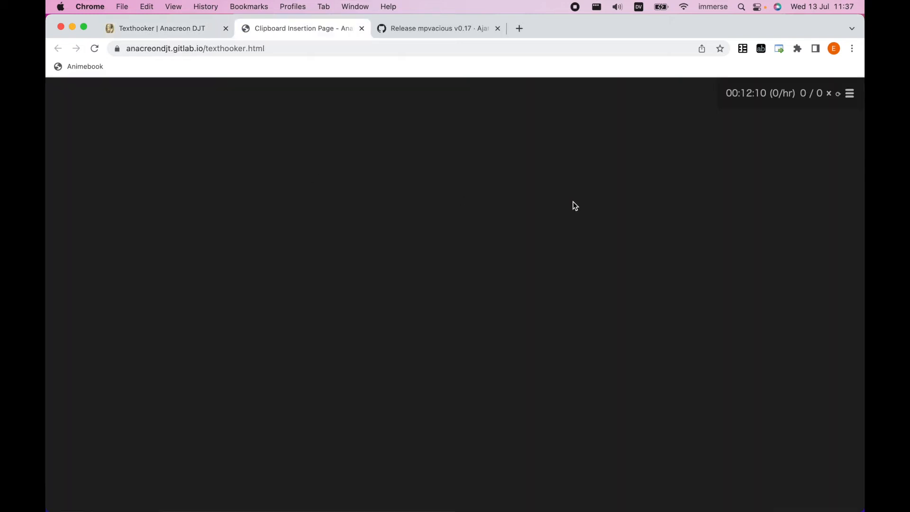
pyautogui.click(720, 49)
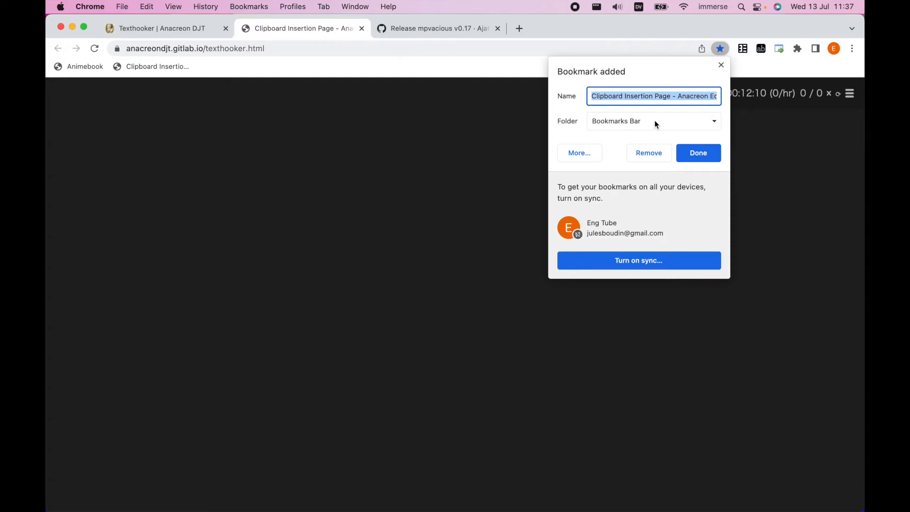
pyautogui.write('tex')
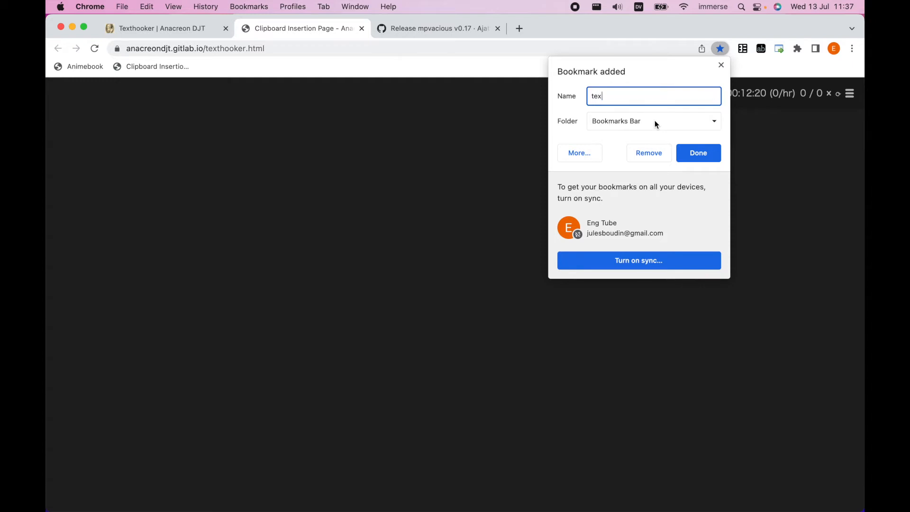
pyautogui.write('thooker')
pyautogui.click(700, 152)
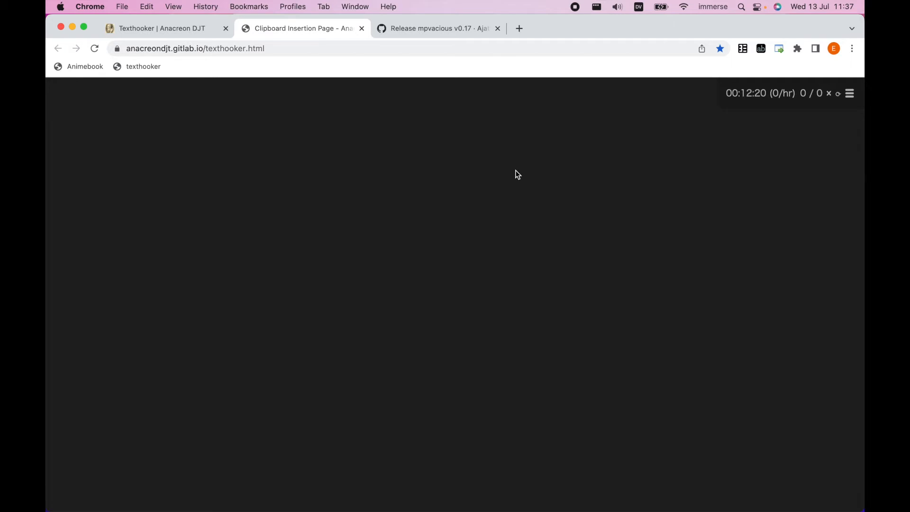
# - Download texthooker.html for offline use from the Anacreon DJT page and return to the Animecards requirements
pyautogui.click(192, 27)
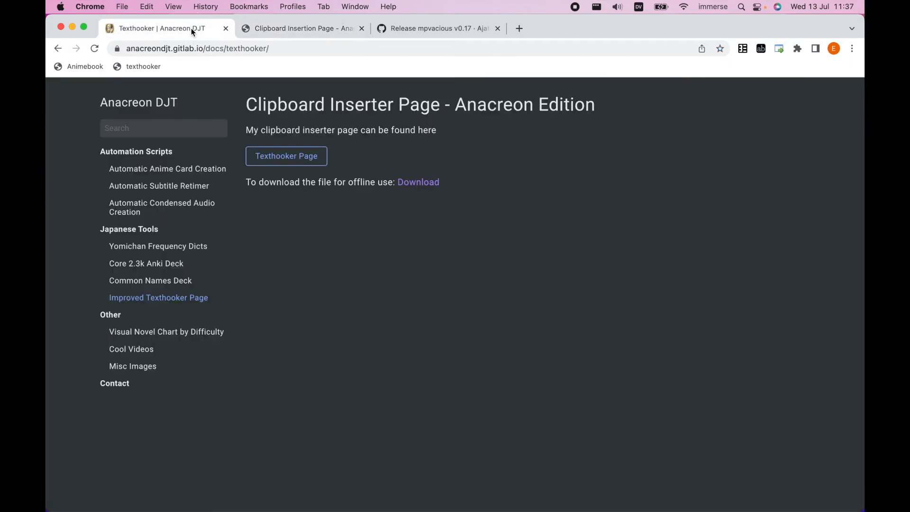
pyautogui.click(417, 185)
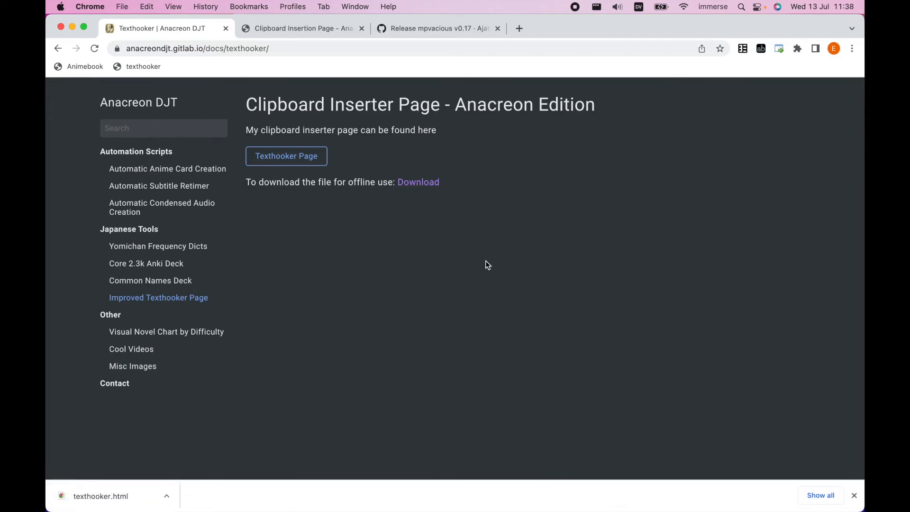
pyautogui.press('super+bracketleft')
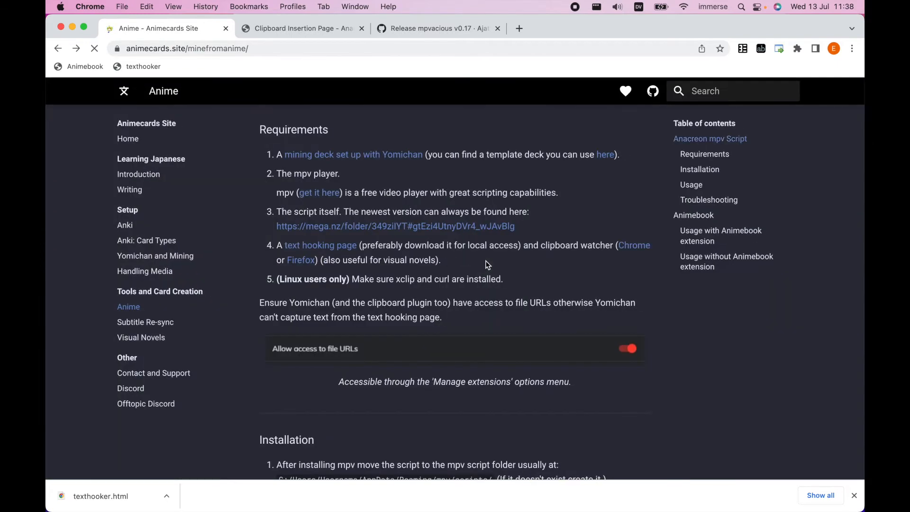
# - Open the Chrome clipboard watcher linked in the requirements, add the Clipboard Inserter extension and make sure it is pinned
pyautogui.click(629, 248)
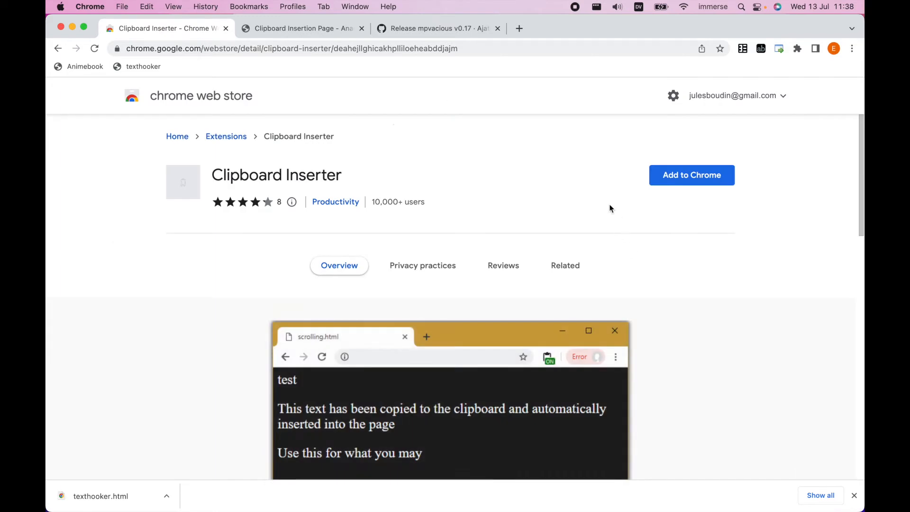
pyautogui.click(704, 183)
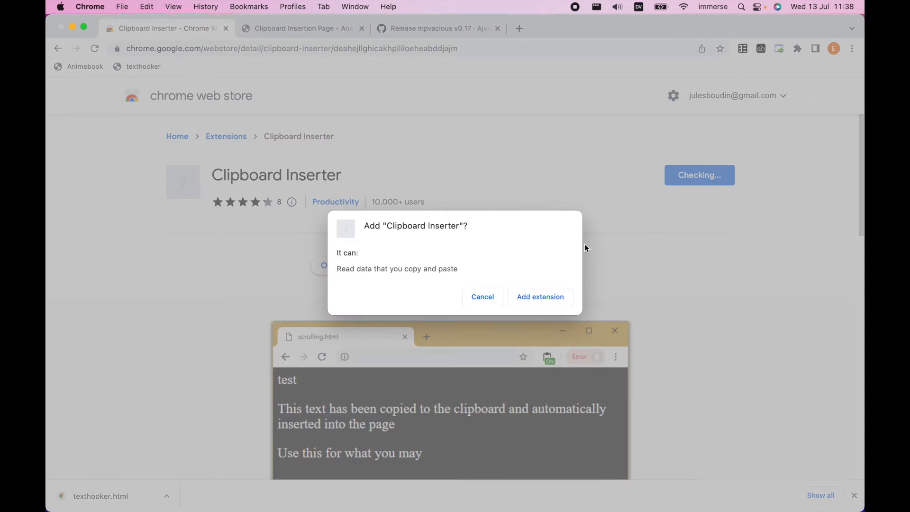
pyautogui.click(553, 297)
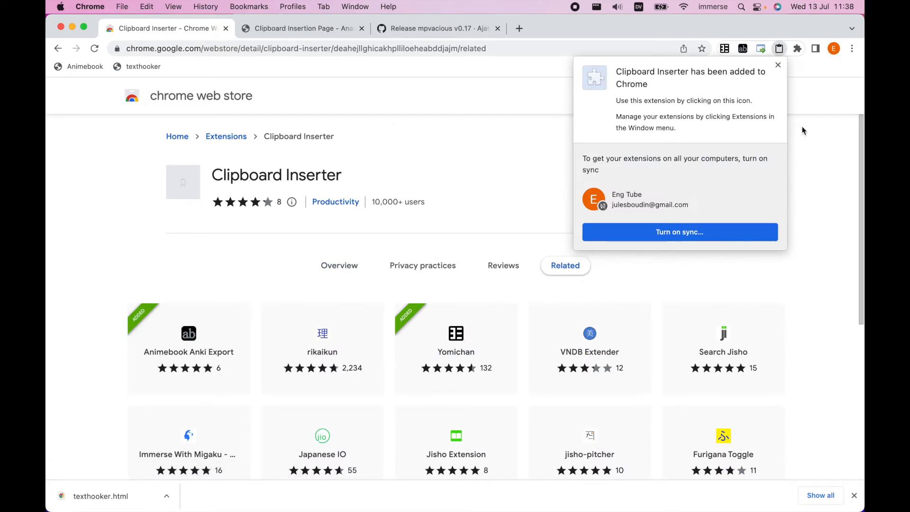
pyautogui.click(798, 49)
pyautogui.click(771, 153)
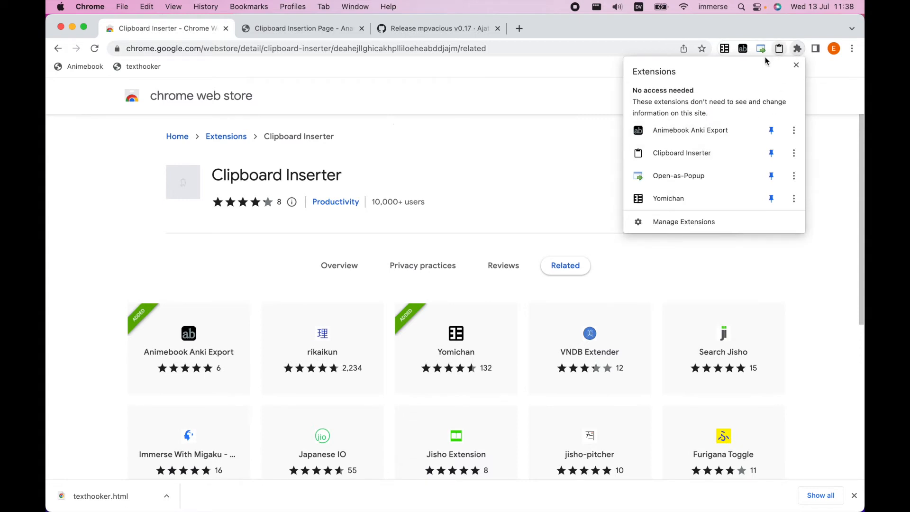
pyautogui.click(589, 171)
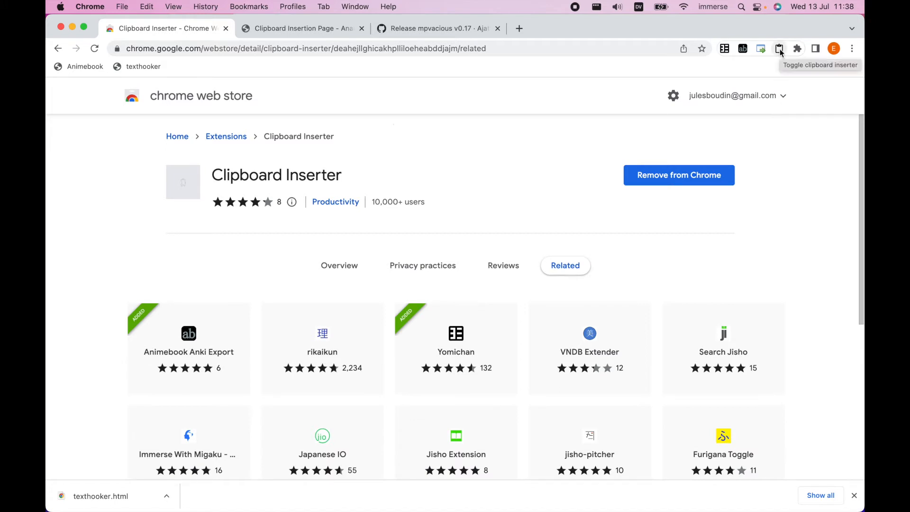
# - Allow the Clipboard Inserter extension access to file URLs on its extension management page
pyautogui.rightClick(780, 49)
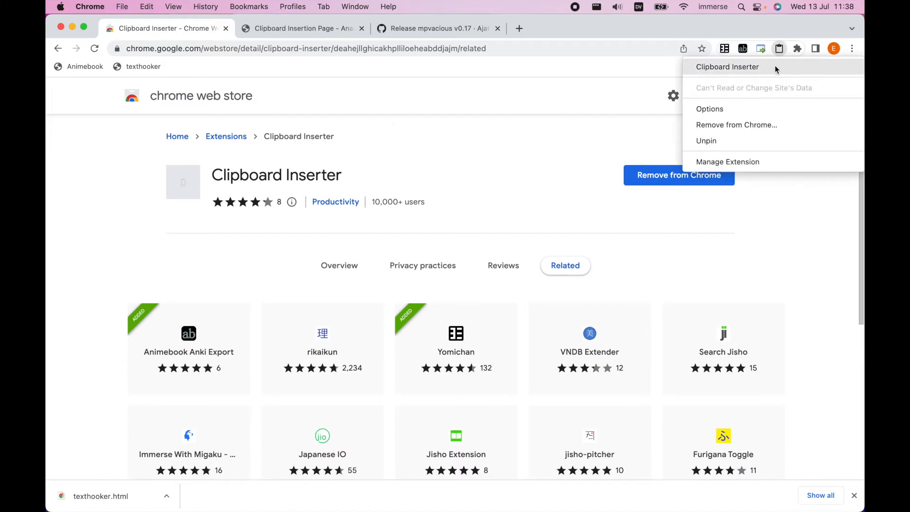
pyautogui.click(751, 163)
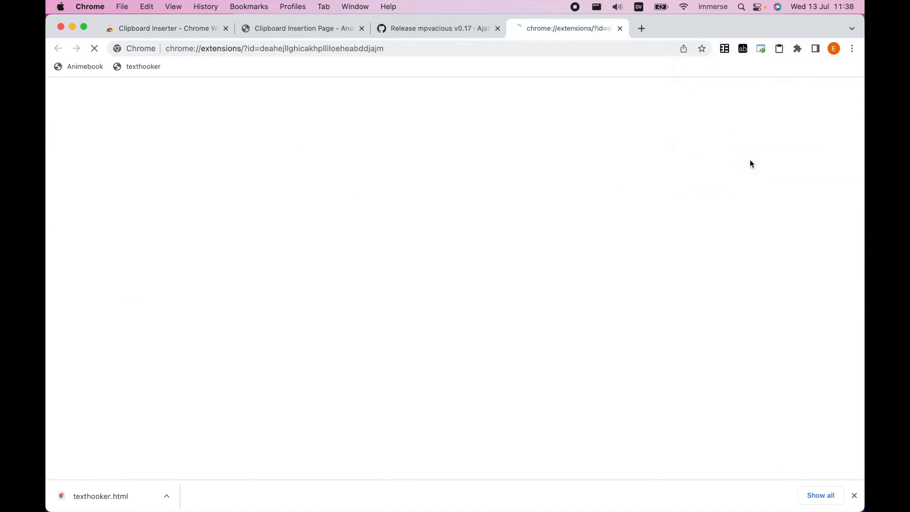
pyautogui.scroll(-5, 666, 258)
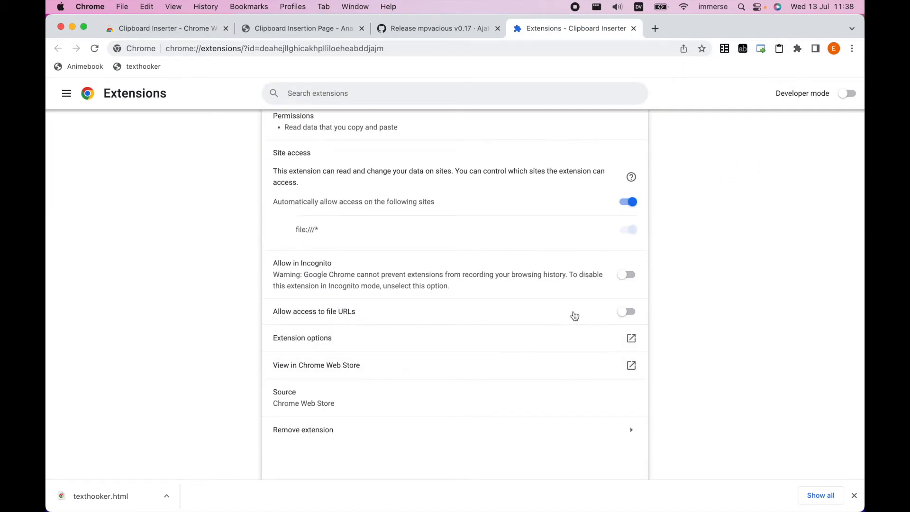
pyautogui.click(622, 315)
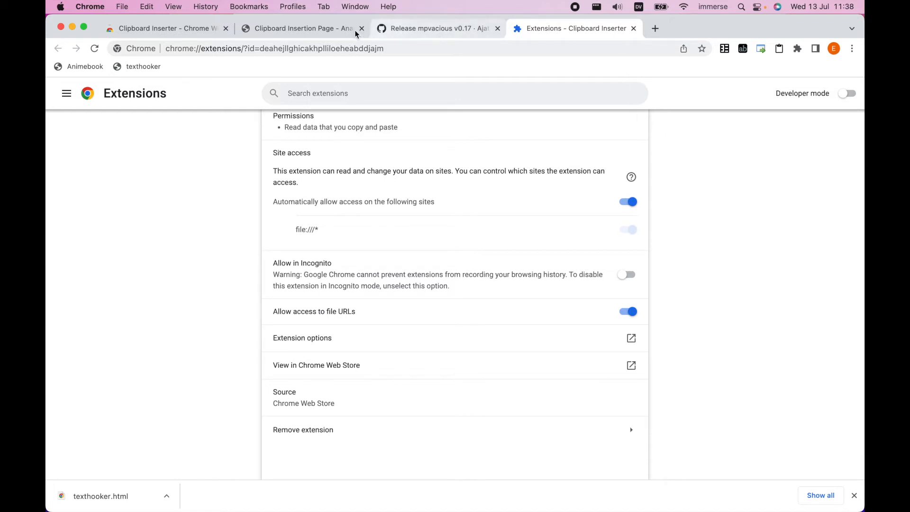
# - Copy "have been able to develop this add-on" from the mpvacious release page and turn on Clipboard Inserter on the texthooker page
pyautogui.click(325, 28)
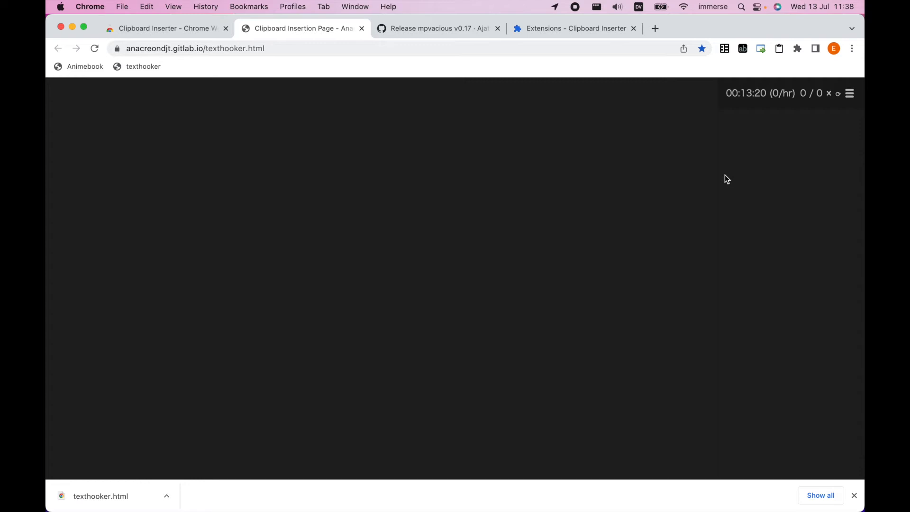
pyautogui.click(437, 30)
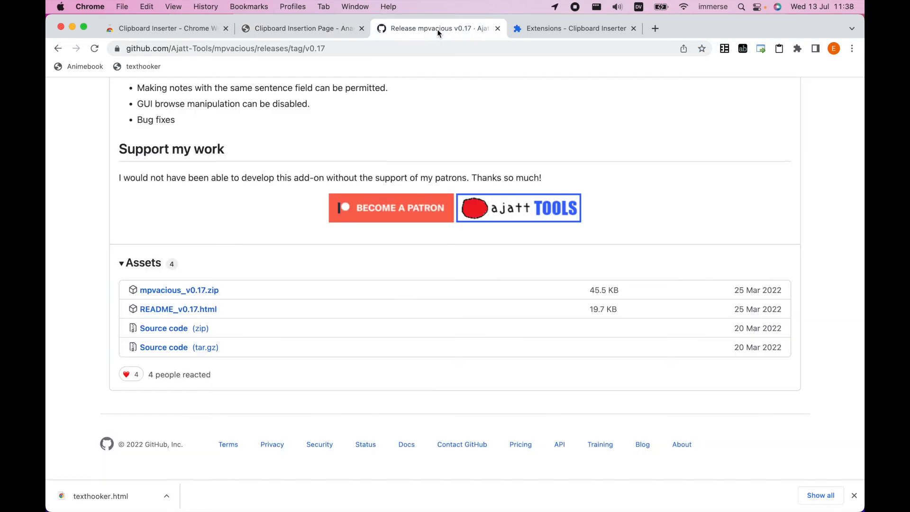
pyautogui.moveTo(164, 178); pyautogui.dragTo(326, 181)
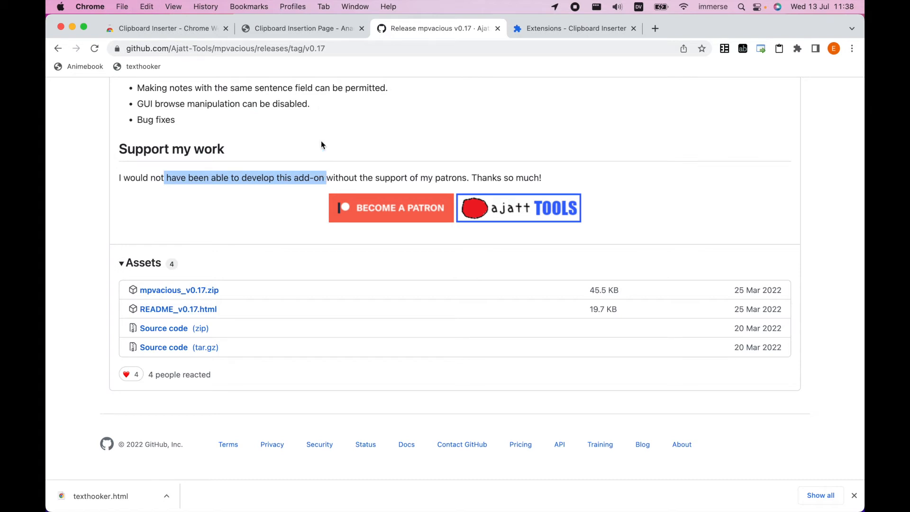
pyautogui.click(309, 28)
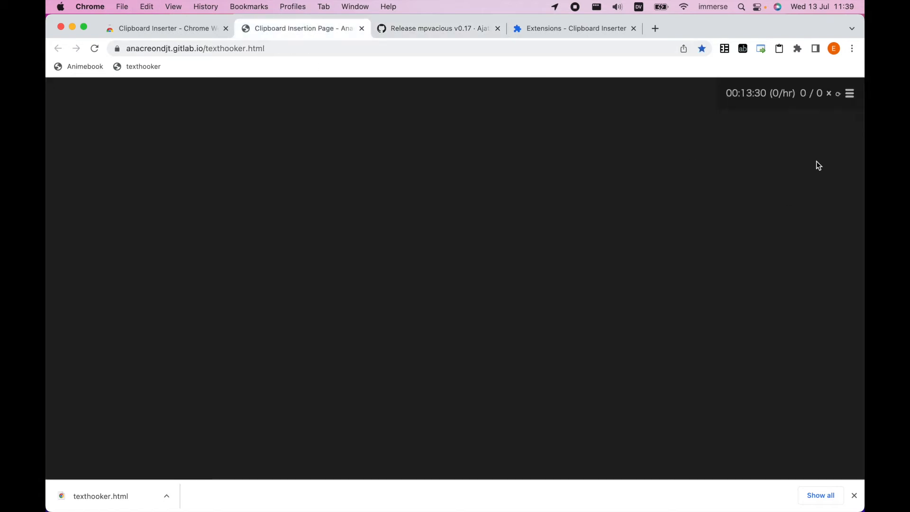
pyautogui.click(779, 49)
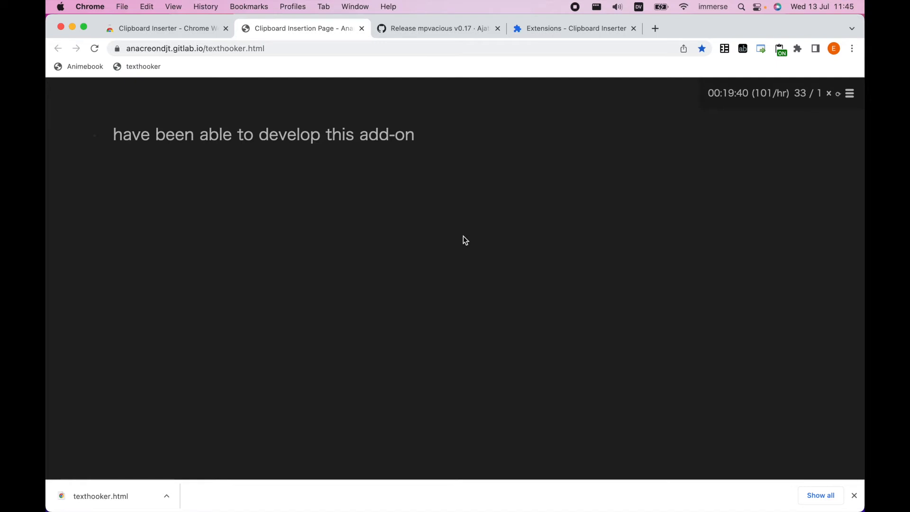
# - Close the Extensions and mpvacious release tabs and open the Yomichan settings in a new tab
pyautogui.click(633, 29)
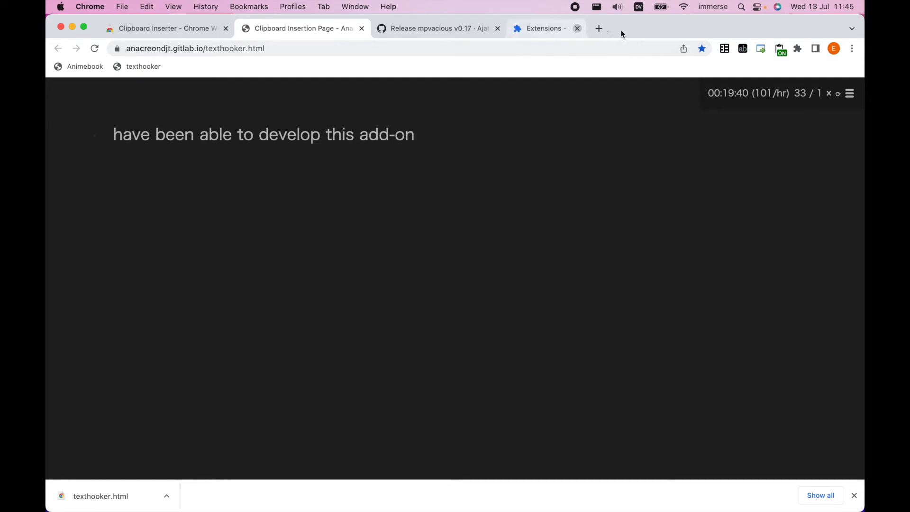
pyautogui.click(497, 29)
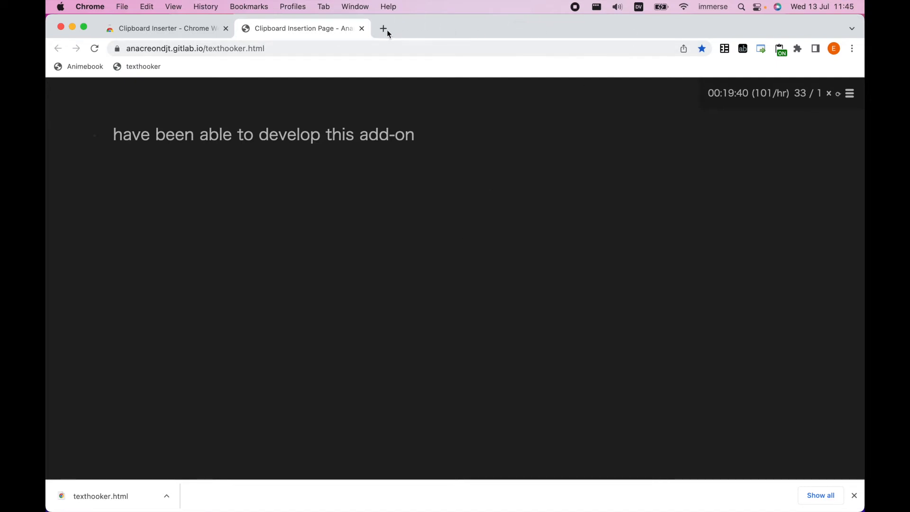
pyautogui.click(385, 29)
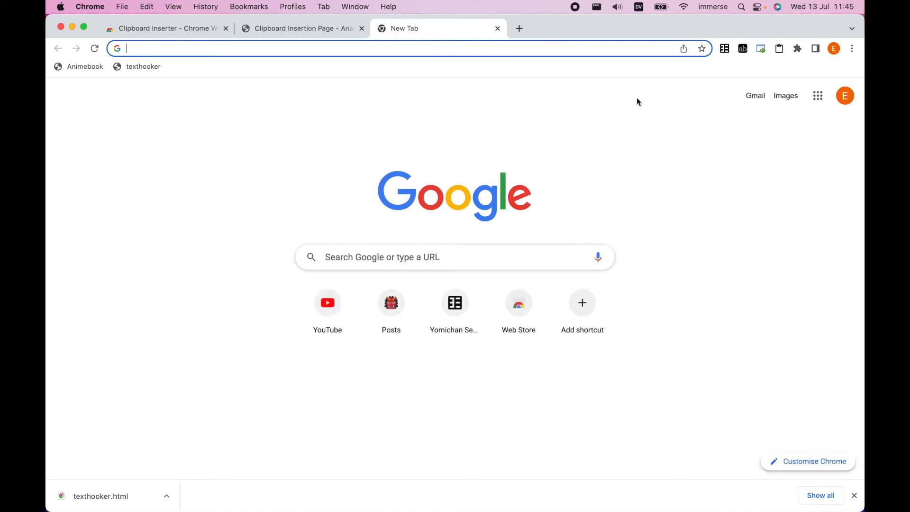
pyautogui.click(724, 48)
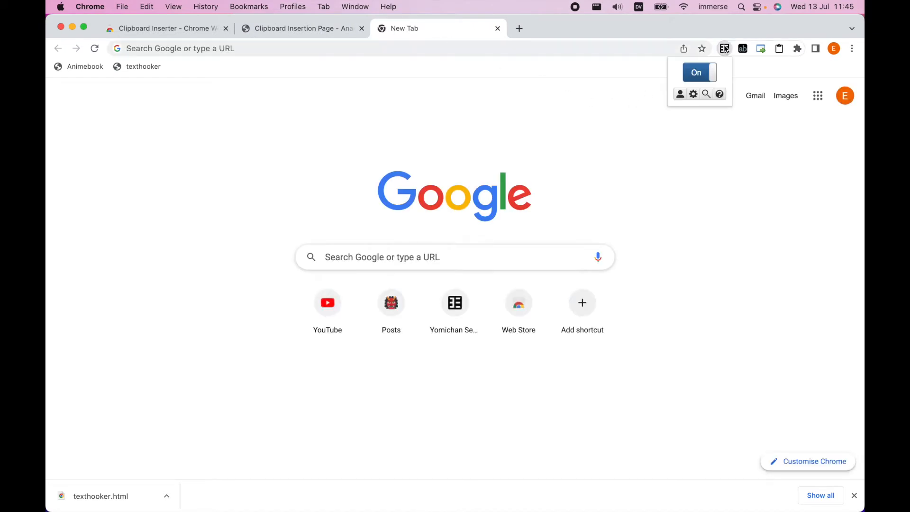
pyautogui.click(693, 94)
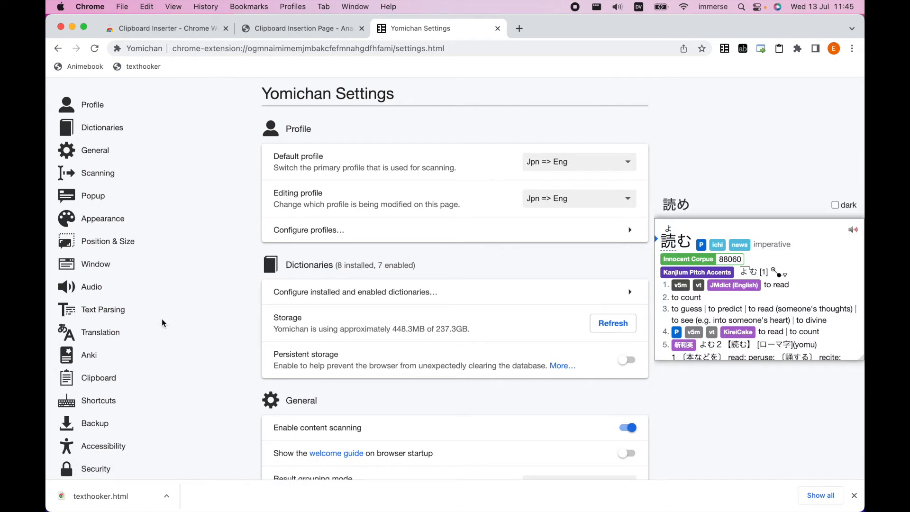
# - Open the Anki card format configuration in the Anki section of the Yomichan settings
pyautogui.click(91, 361)
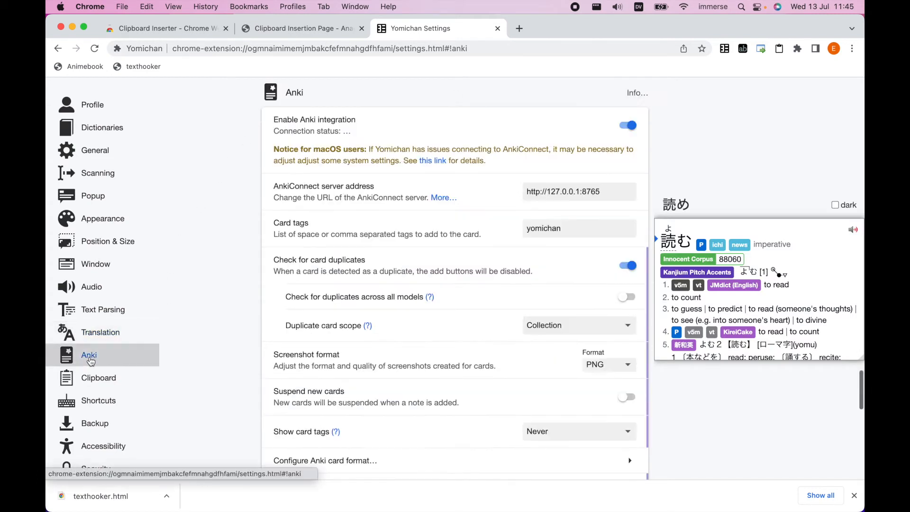
pyautogui.scroll(-3, 271, 331)
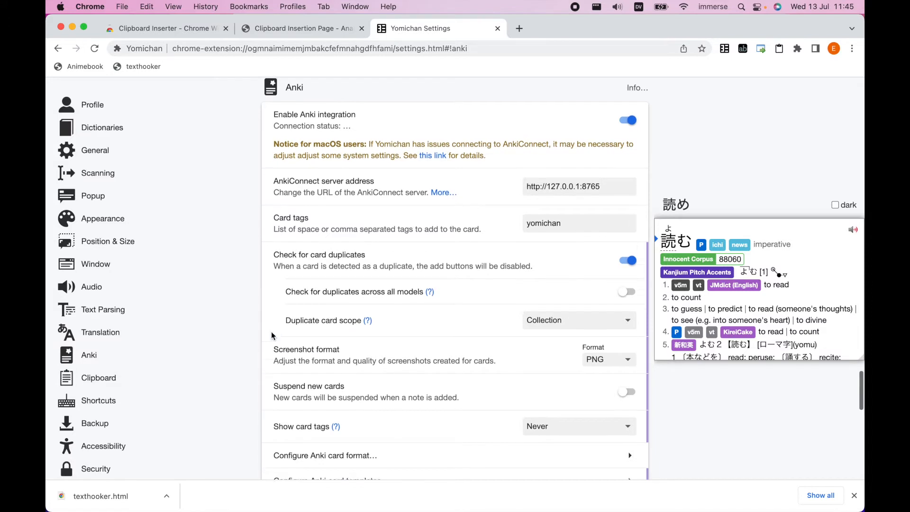
pyautogui.scroll(-2, 271, 331)
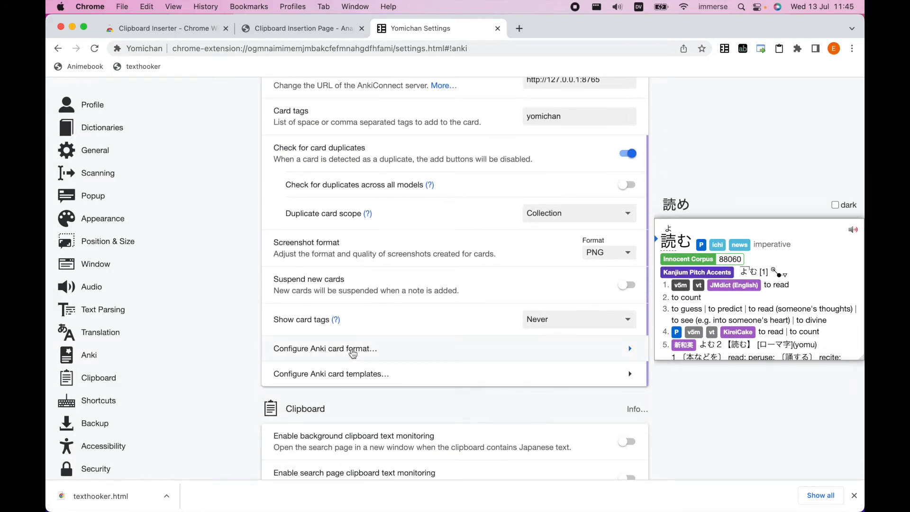
pyautogui.click(352, 350)
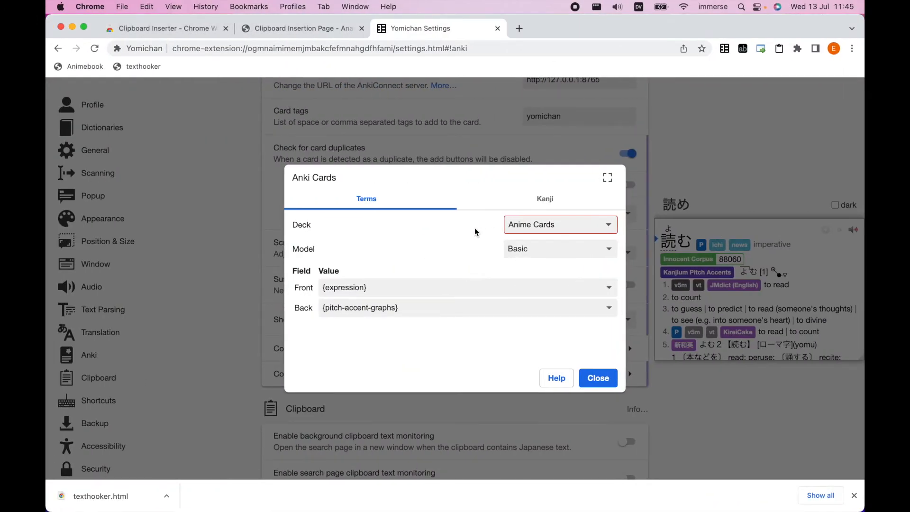
# - Set the term cards' deck to Unused::test and their model to Eminent V2
pyautogui.click(519, 227)
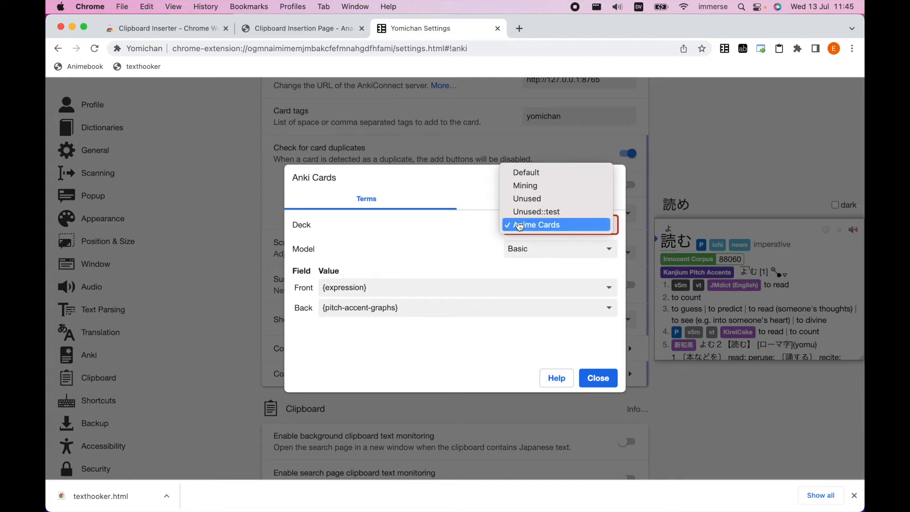
pyautogui.click(543, 213)
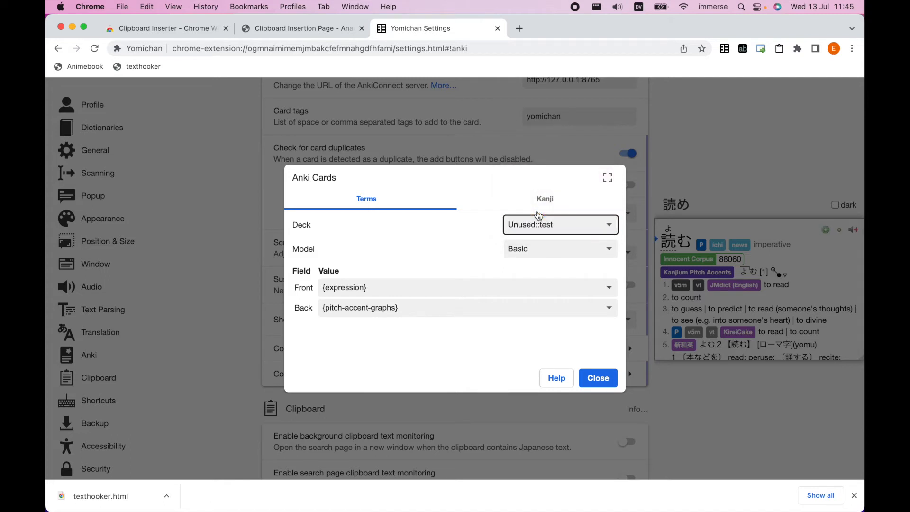
pyautogui.click(536, 249)
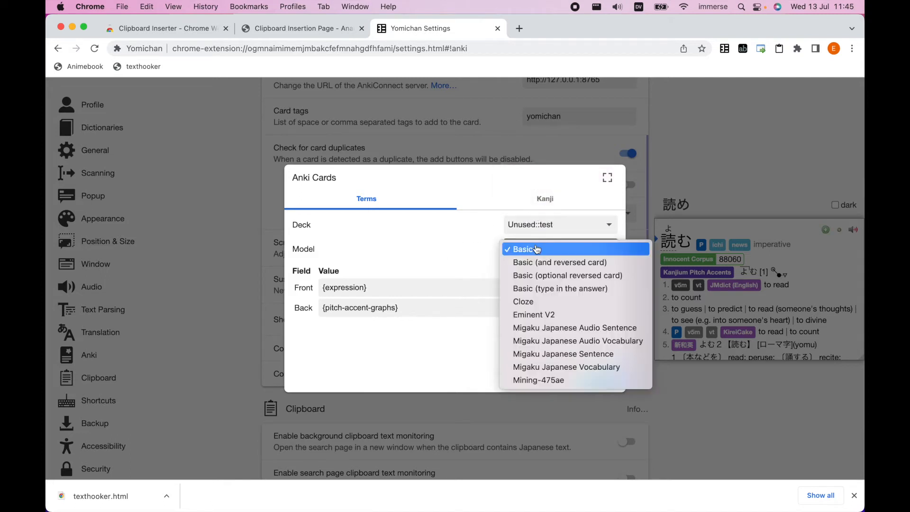
pyautogui.click(544, 315)
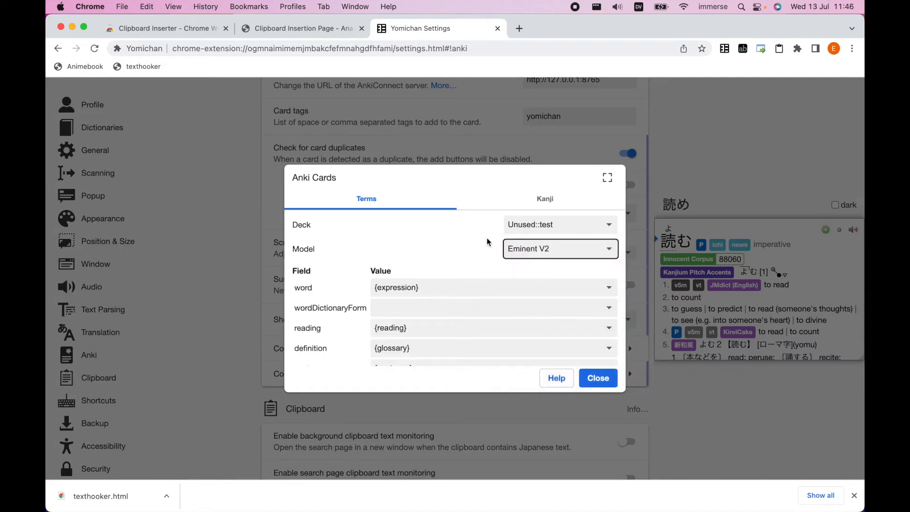
# - Enlarge the Anki Cards dialog and map word to {cloze-body} and wordDictionaryForm to {expression}
pyautogui.scroll(-3, 487, 239)
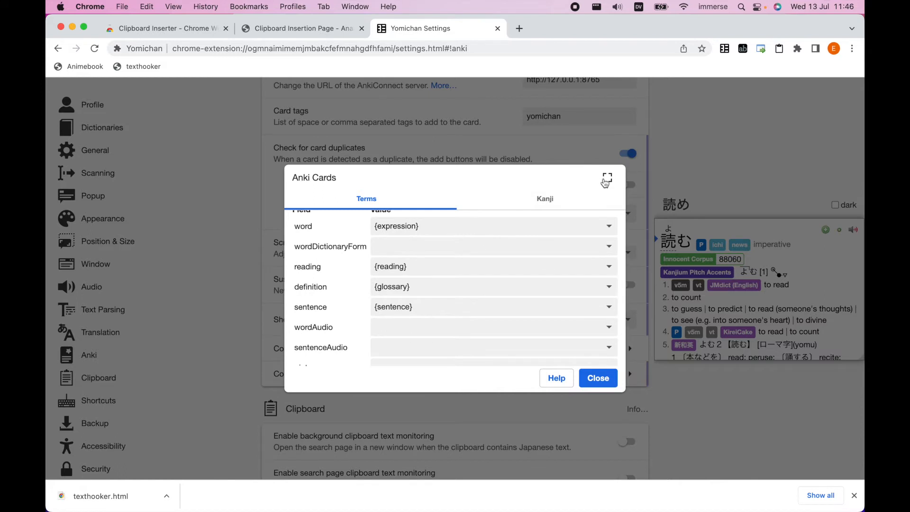
pyautogui.click(607, 179)
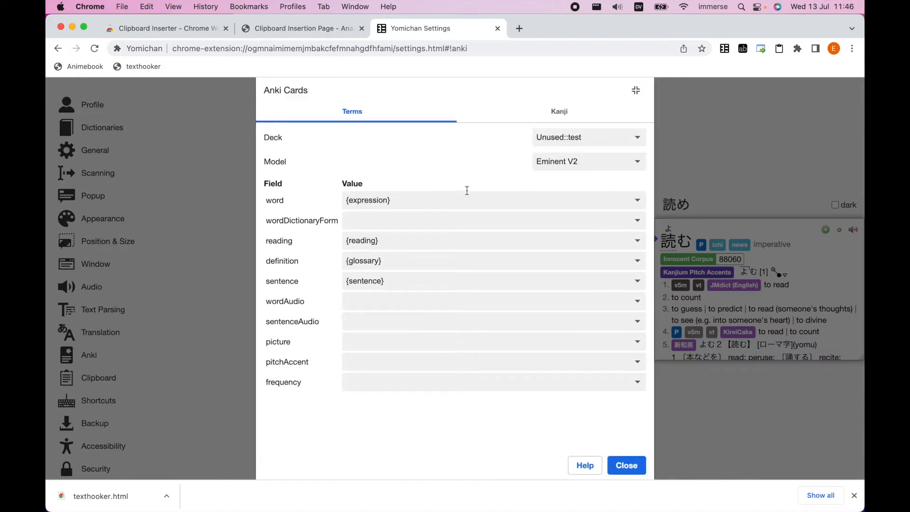
pyautogui.click(638, 202)
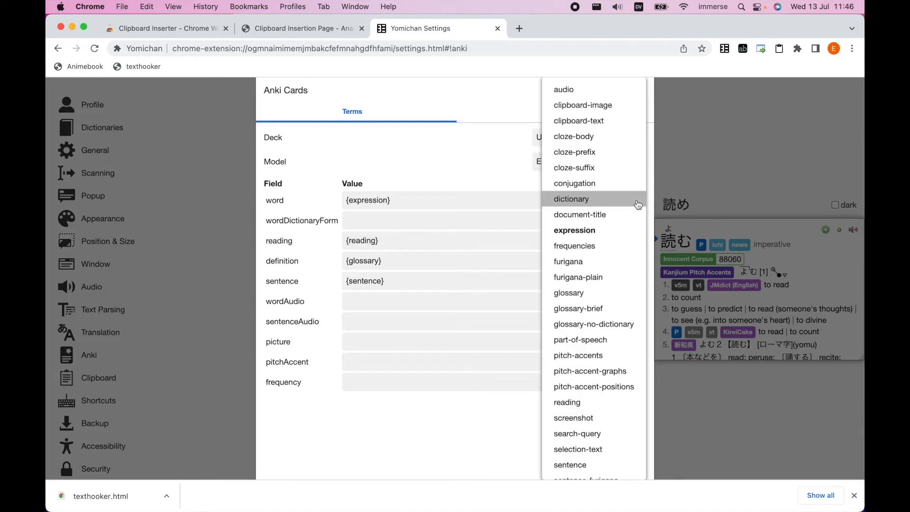
pyautogui.click(587, 140)
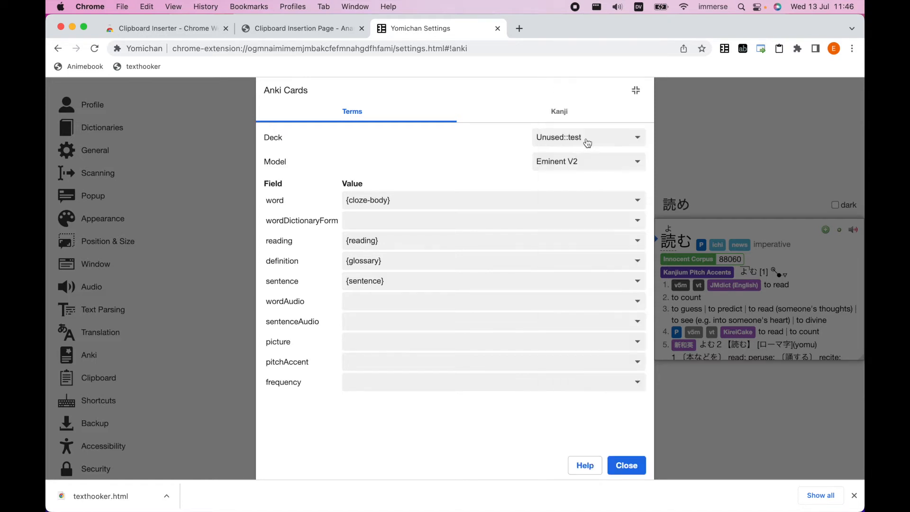
pyautogui.click(637, 220)
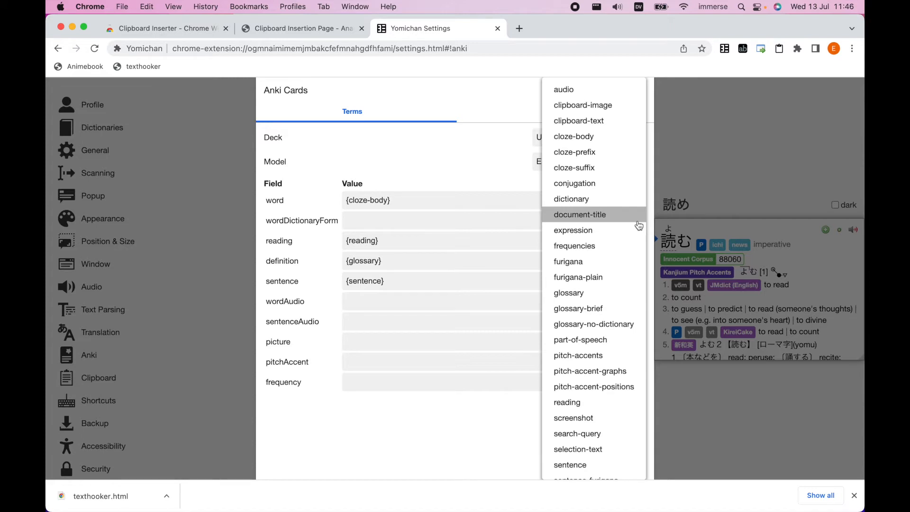
pyautogui.click(616, 234)
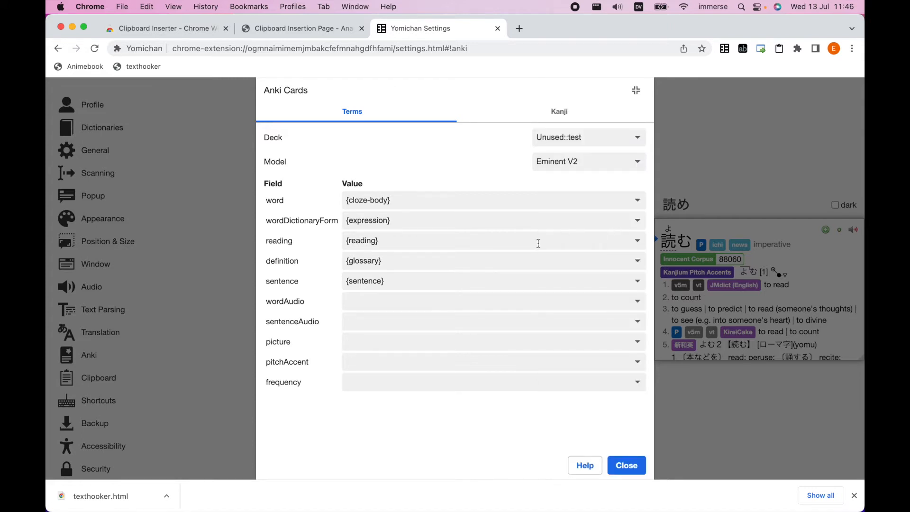
# - Map the definition field to {glossary-brief} and clear the value of the sentence field
pyautogui.click(635, 264)
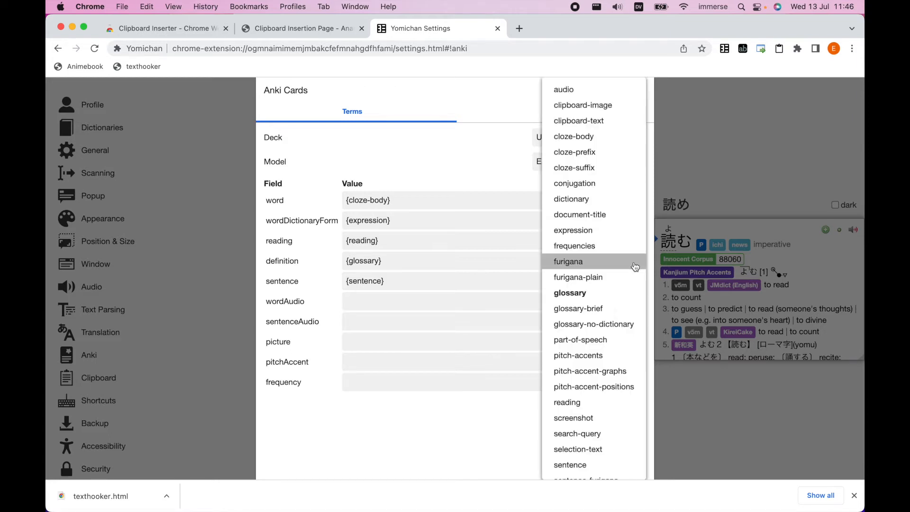
pyautogui.click(616, 309)
pyautogui.click(599, 283)
pyautogui.press('super+a')
pyautogui.press('BackSpace')
# - Map wordAudio to {audio}, pitchAccent to {pitch-accent-graphs} and frequency to {frequencies}, and close the card format dialog
pyautogui.click(637, 300)
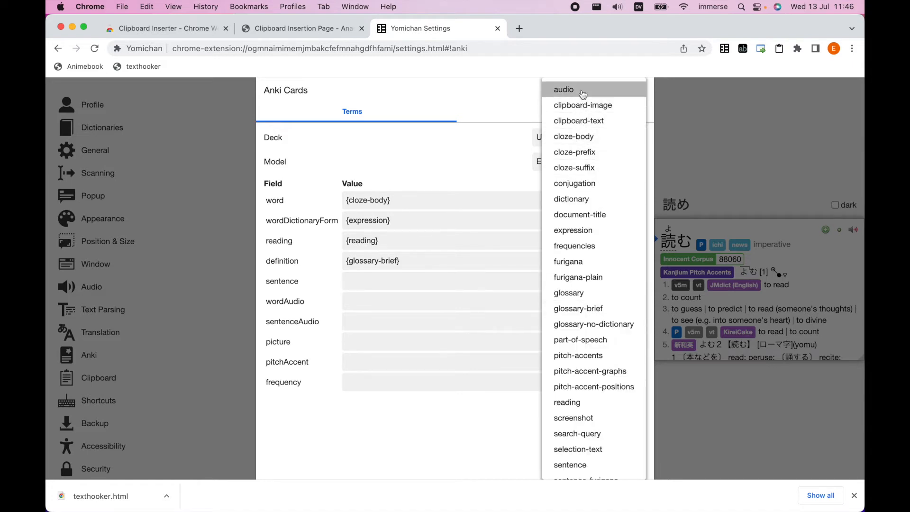
pyautogui.click(583, 94)
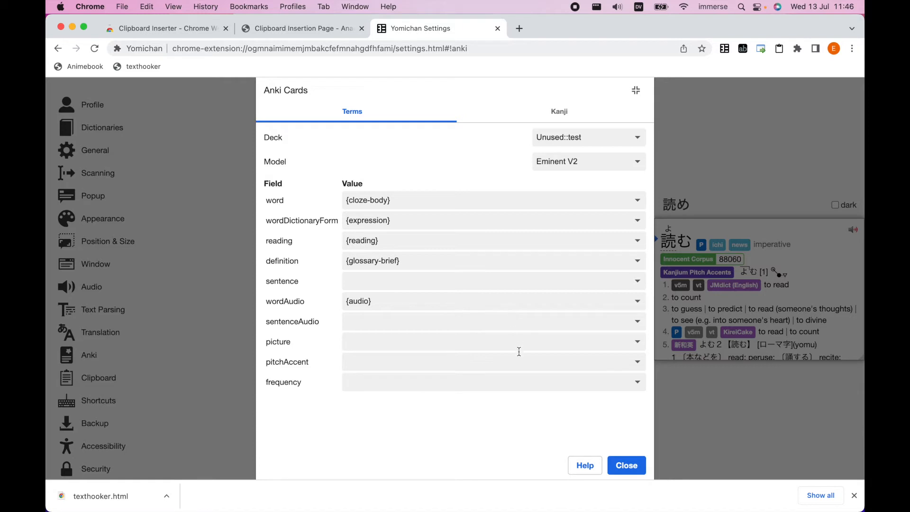
pyautogui.click(637, 362)
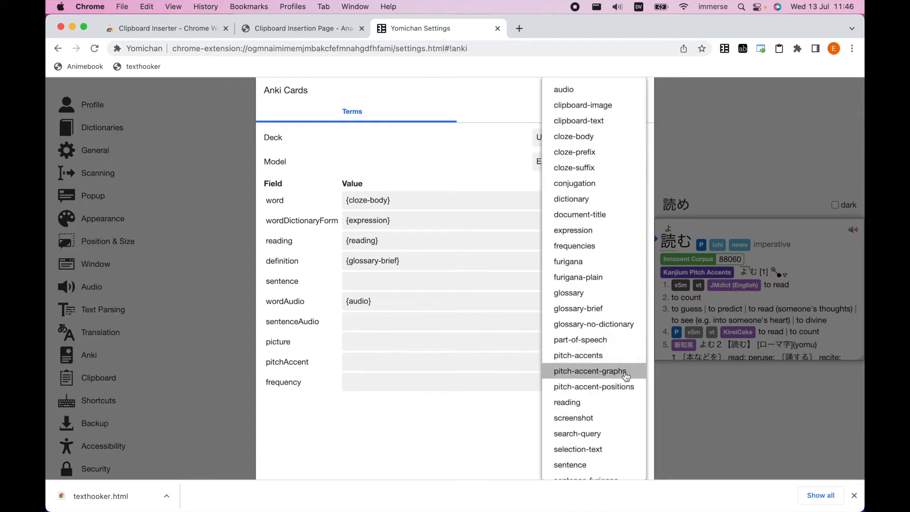
pyautogui.click(625, 375)
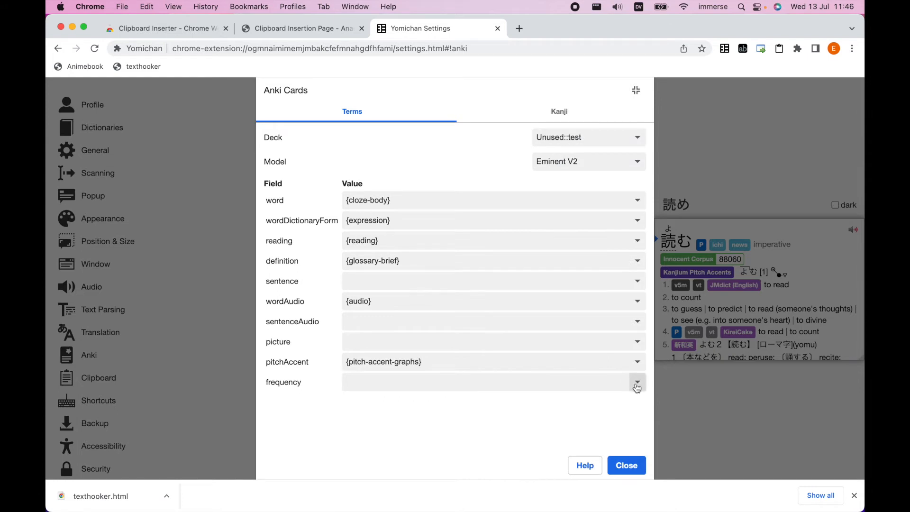
pyautogui.click(636, 383)
pyautogui.scroll(-3, 638, 387)
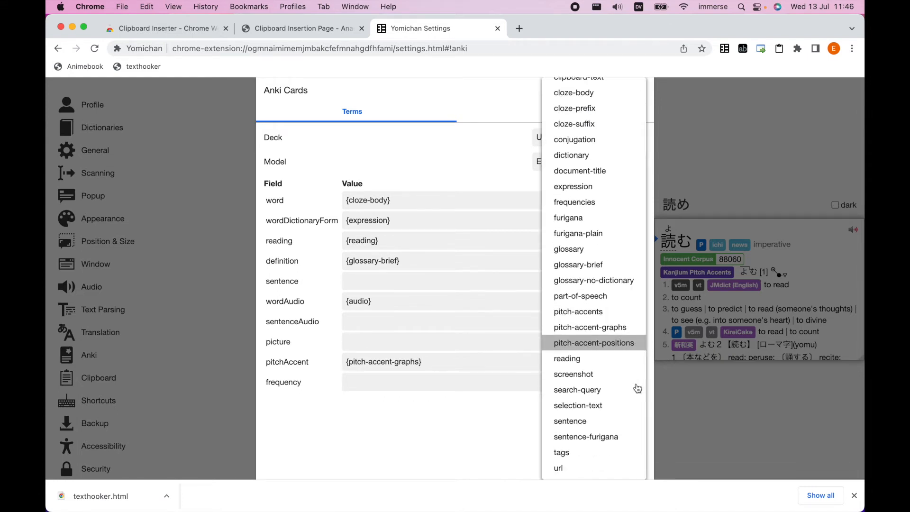
pyautogui.click(596, 202)
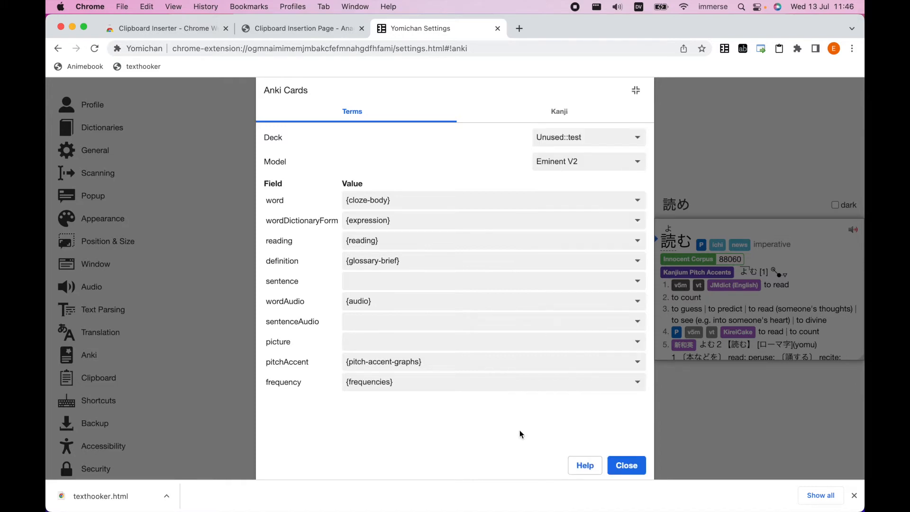
pyautogui.click(626, 466)
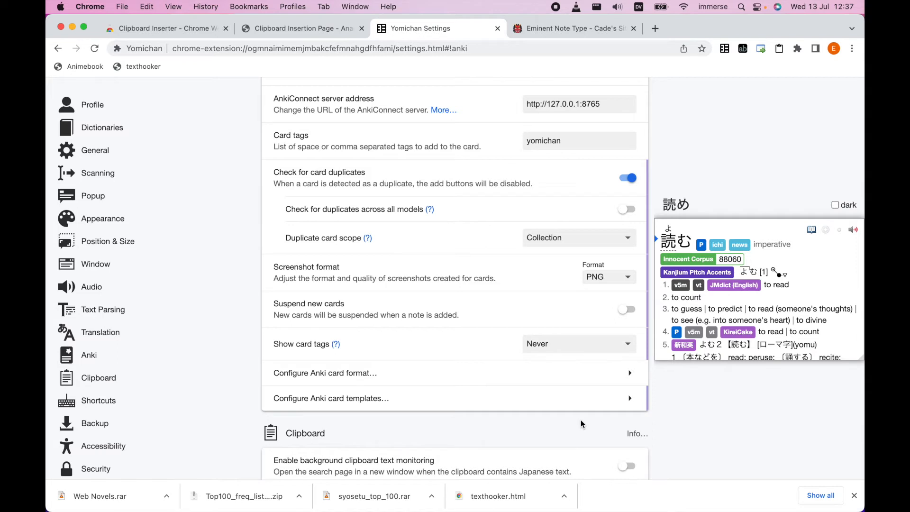
# - From the Eminent Note Type site's Japanese Resources page, open the frequency lists document for Yomichan and go to its Yomichan section
pyautogui.click(580, 31)
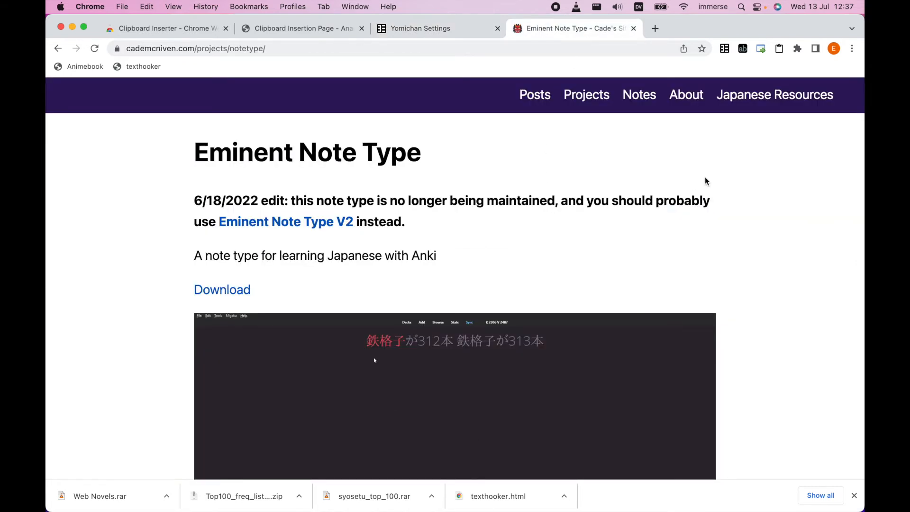
pyautogui.click(780, 97)
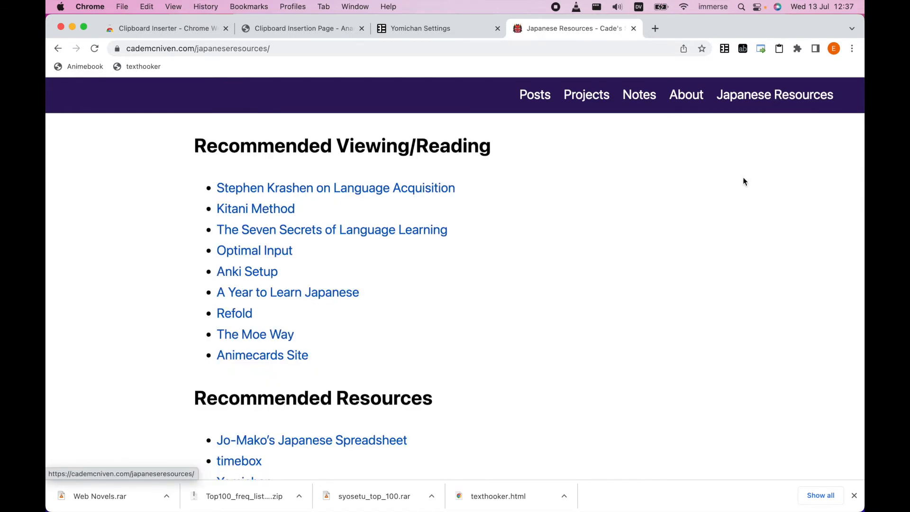
pyautogui.scroll(-3, 729, 223)
pyautogui.scroll(-5, 728, 223)
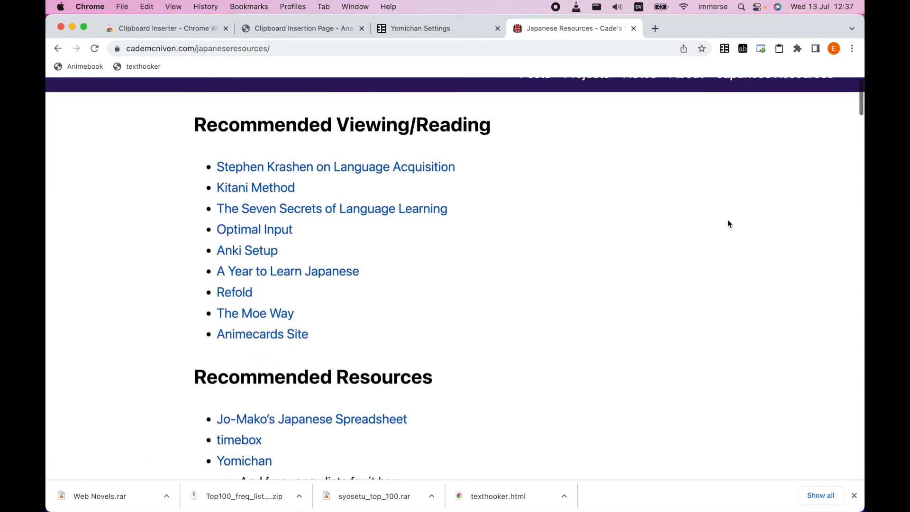
pyautogui.scroll(-2, 728, 223)
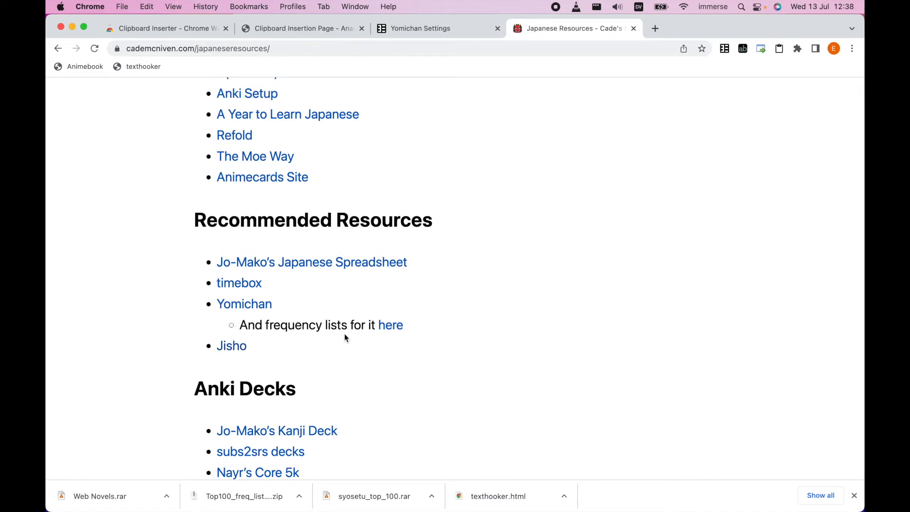
pyautogui.click(396, 331)
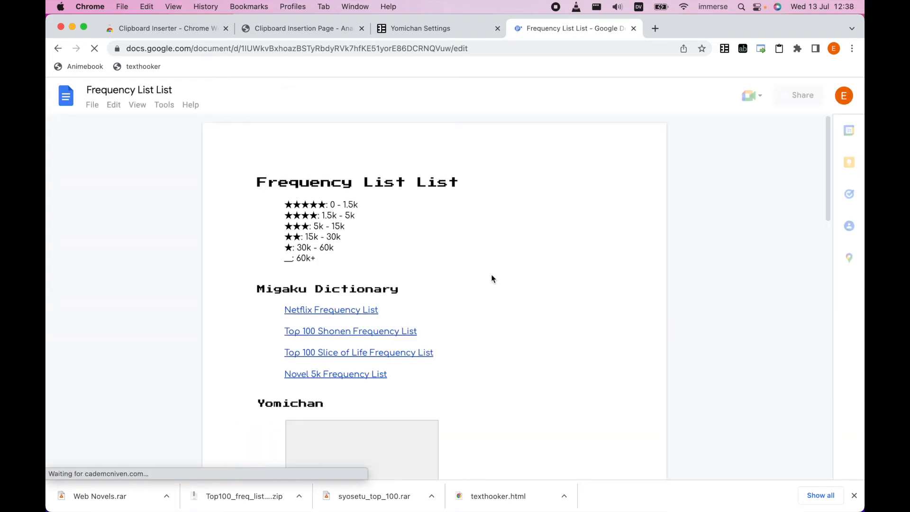
pyautogui.scroll(-1, 513, 272)
pyautogui.scroll(-1, 512, 272)
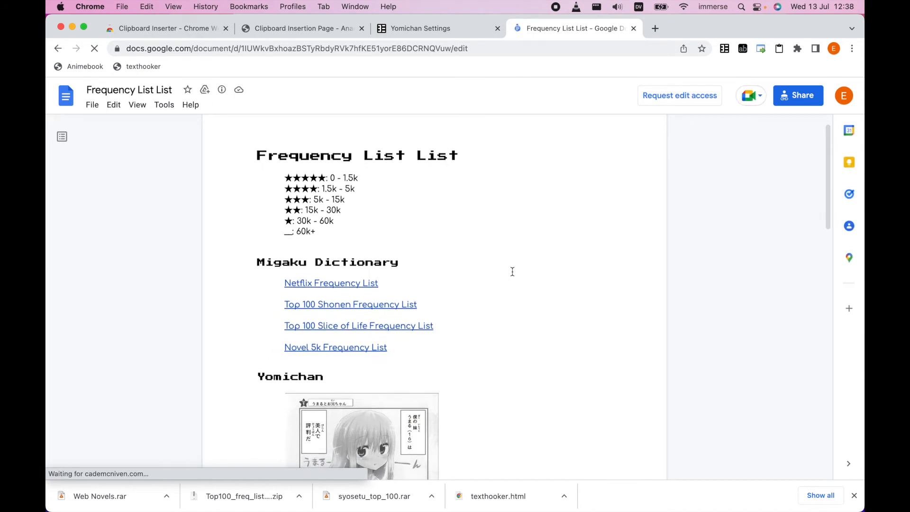
pyautogui.scroll(-8, 513, 272)
pyautogui.scroll(-1, 512, 272)
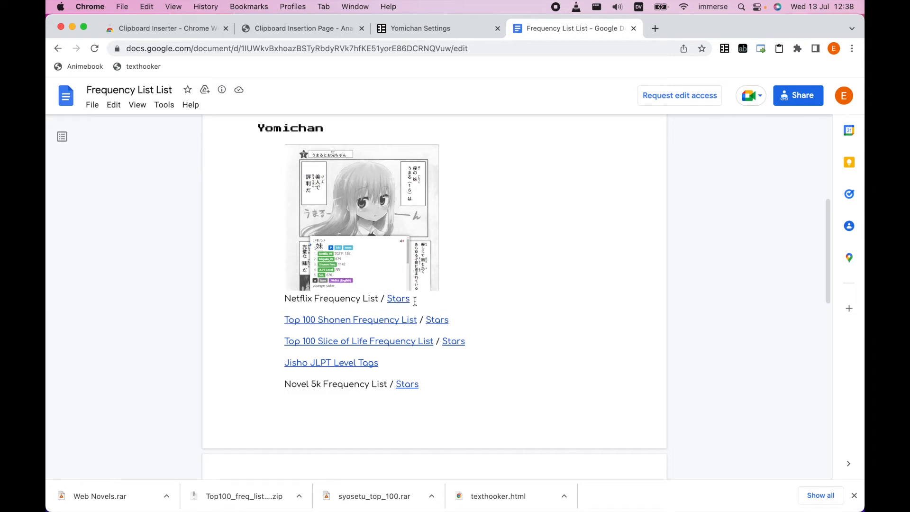
pyautogui.scroll(-3, 514, 370)
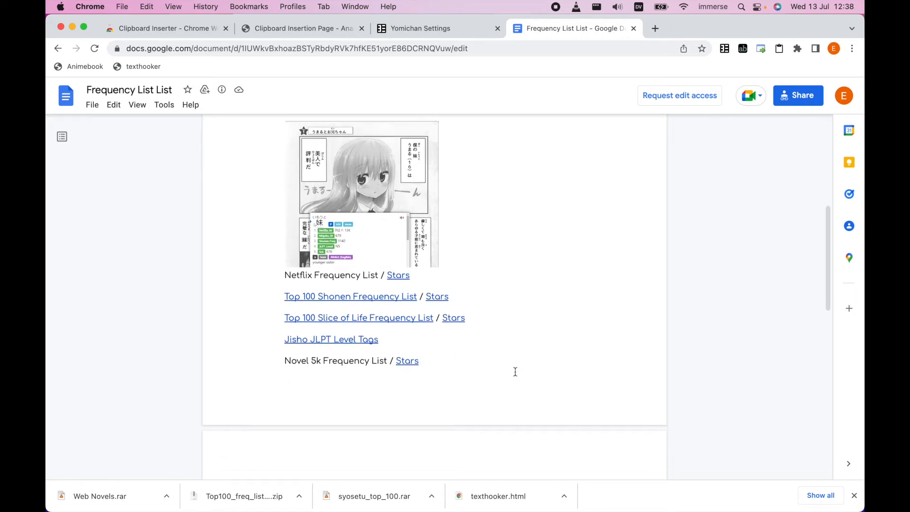
# - Open the Stars versions of the Netflix and Top 100 Shonen frequency lists from the document, each in its own tab
pyautogui.scroll(1, 515, 372)
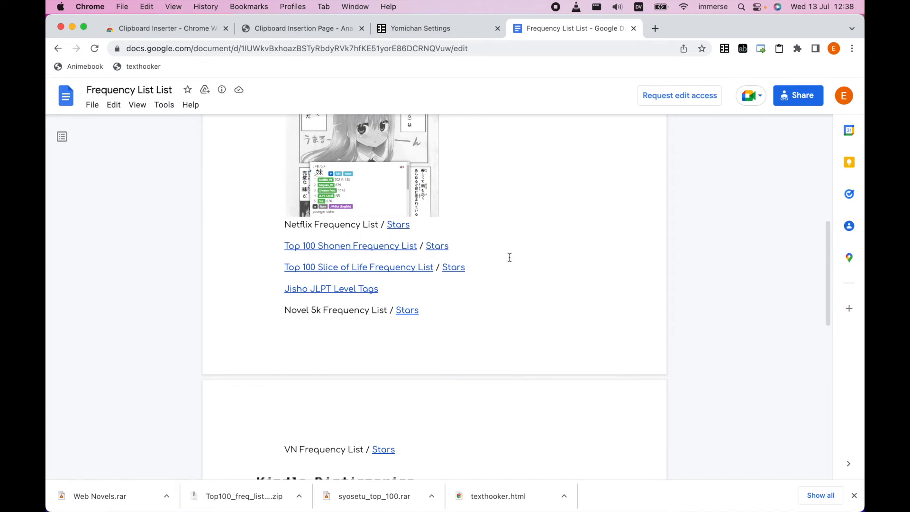
pyautogui.moveTo(398, 225)
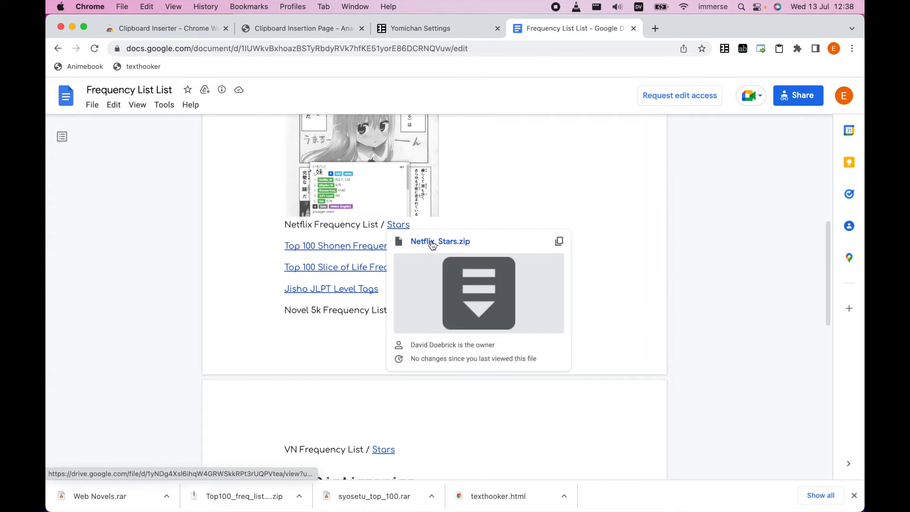
pyautogui.click(432, 243)
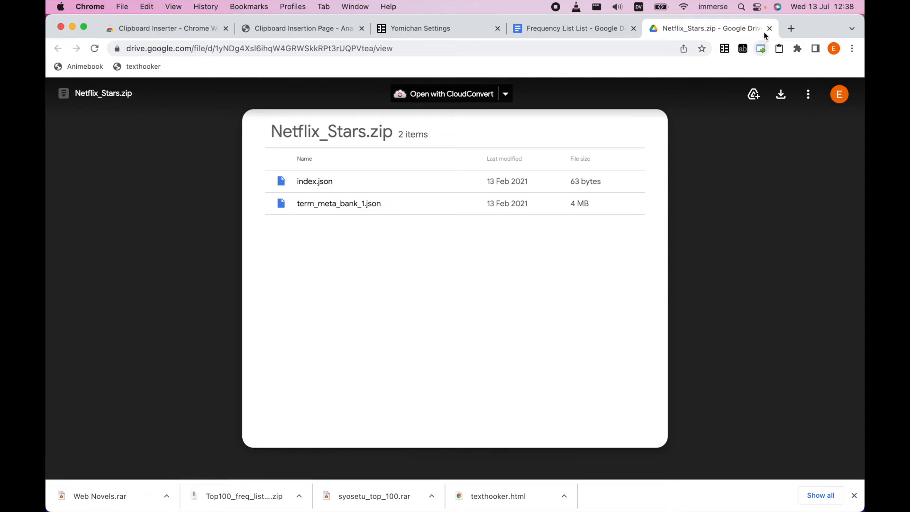
pyautogui.click(583, 33)
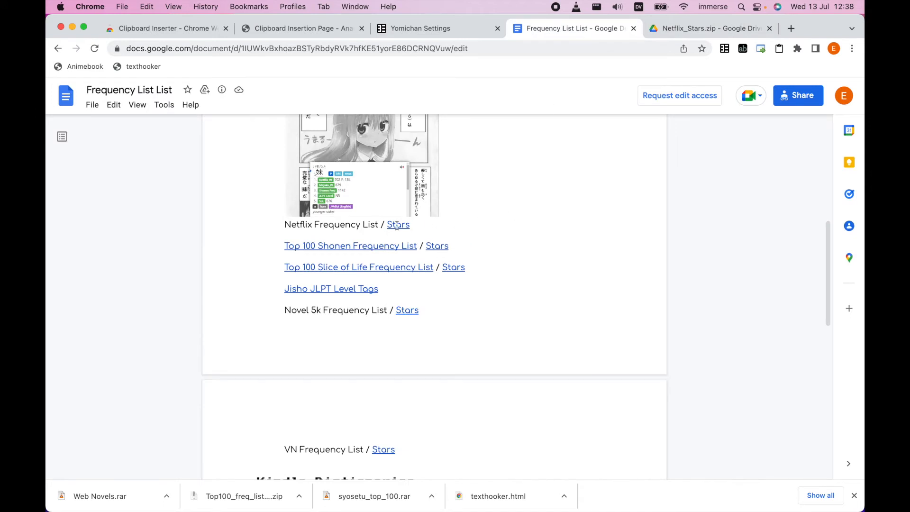
pyautogui.moveTo(437, 248)
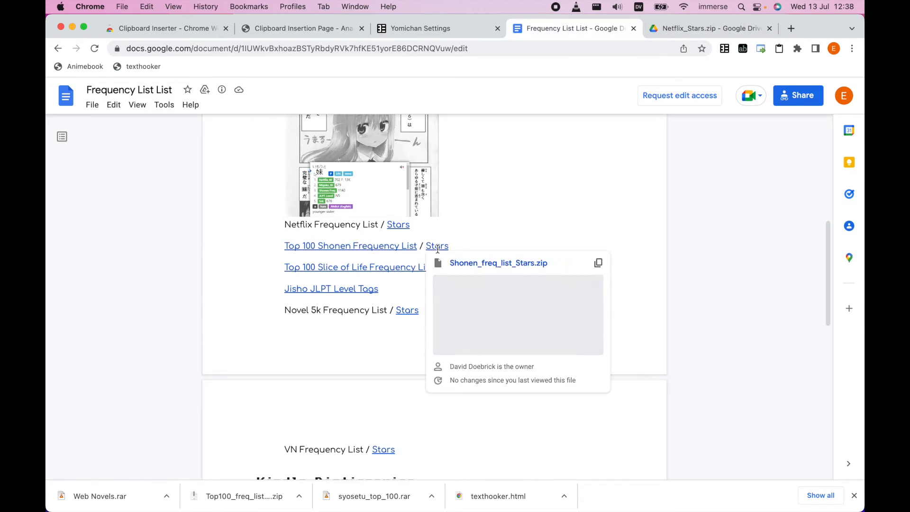
pyautogui.scroll(-2, 526, 294)
pyautogui.scroll(2, 545, 317)
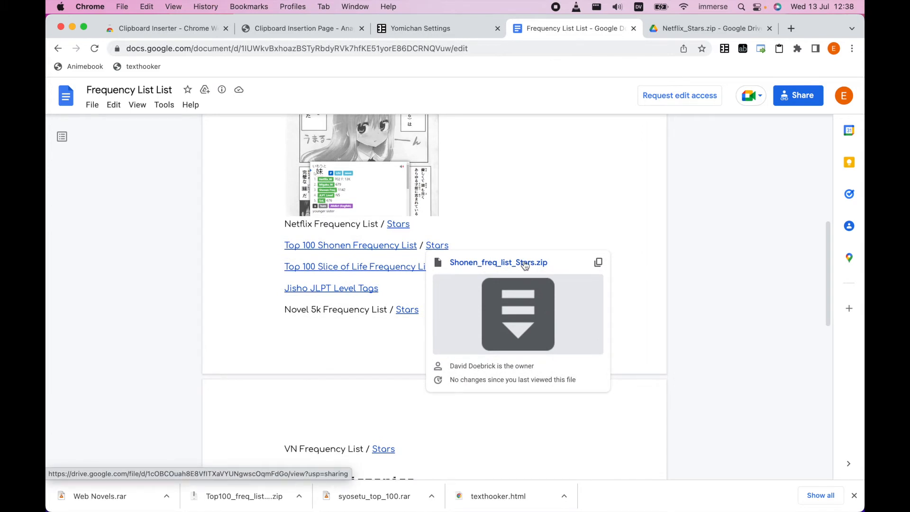
pyautogui.click(525, 263)
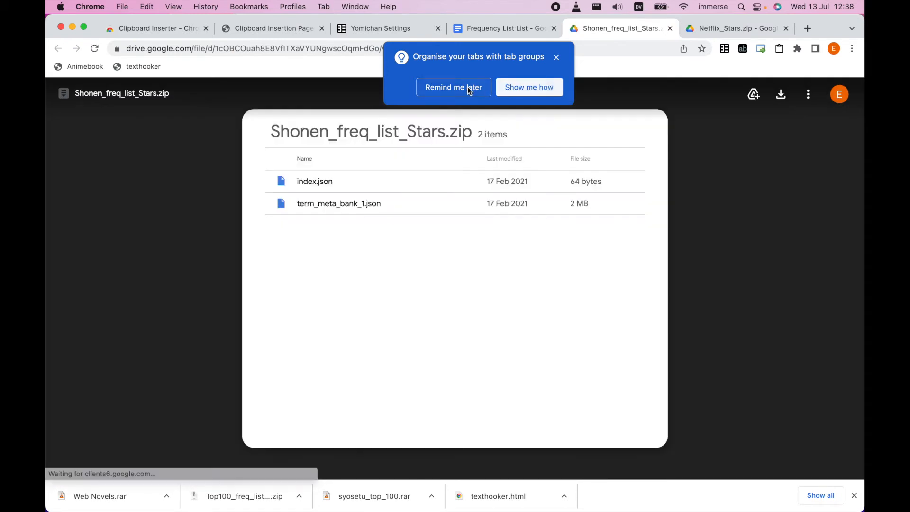
# - Dismiss the tab groups tip and download Shonen_freq_list_Stars.zip and Netflix_Stars.zip from Google Drive
pyautogui.click(468, 87)
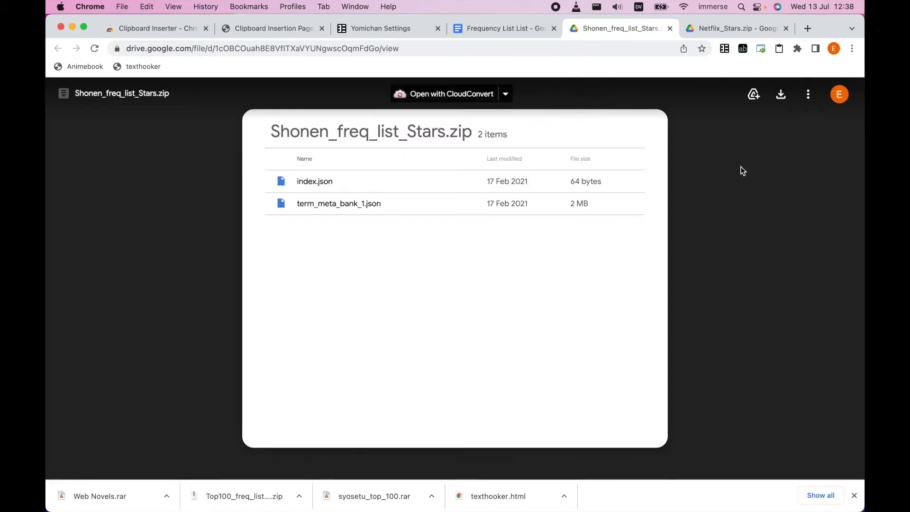
pyautogui.click(780, 99)
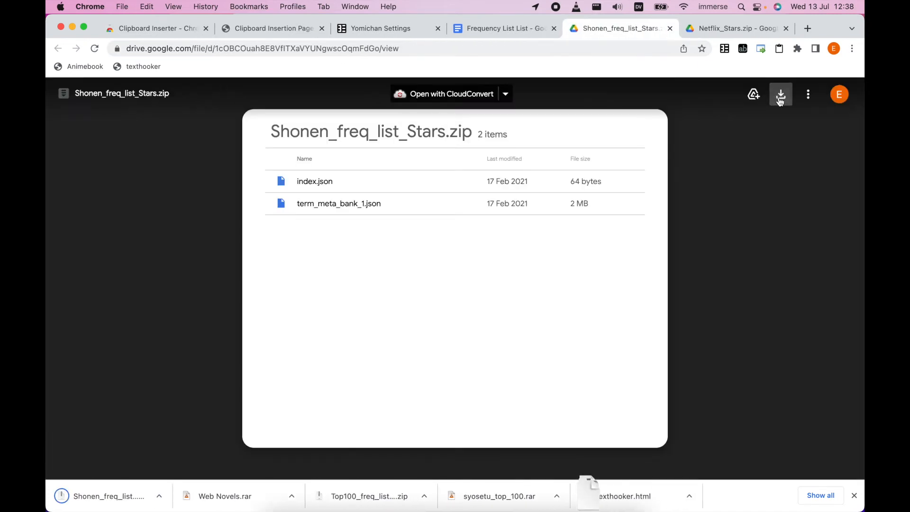
pyautogui.click(733, 25)
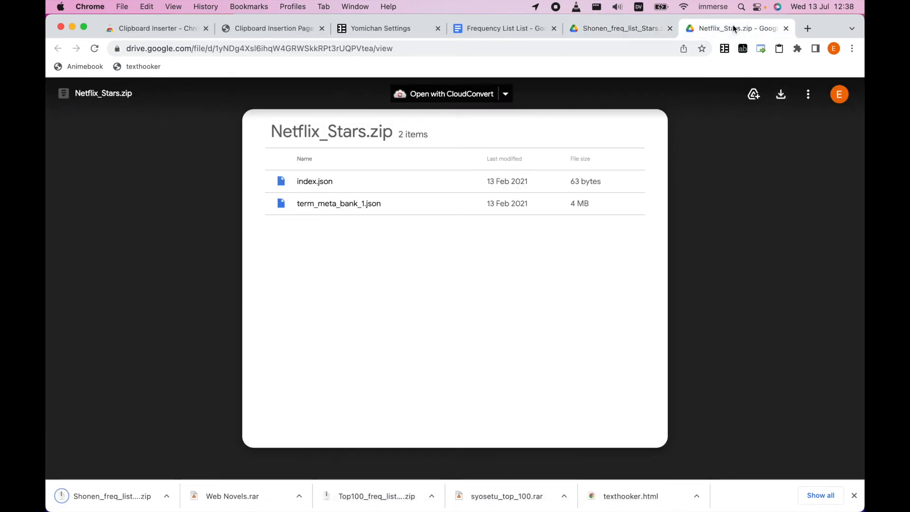
pyautogui.click(784, 98)
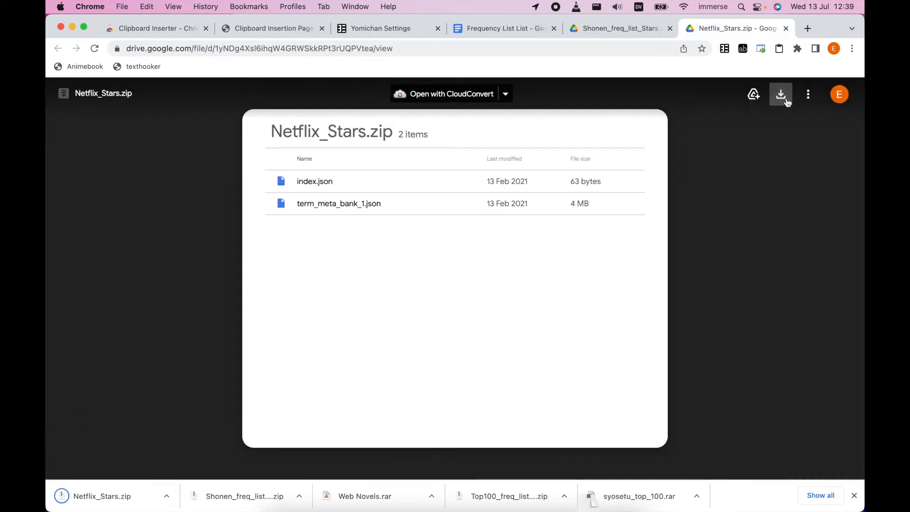
# - Return to the frequency list document and open the Stars version of the Top 100 Slice of Life list, SOL_Top_100_Stars.zip
pyautogui.click(530, 28)
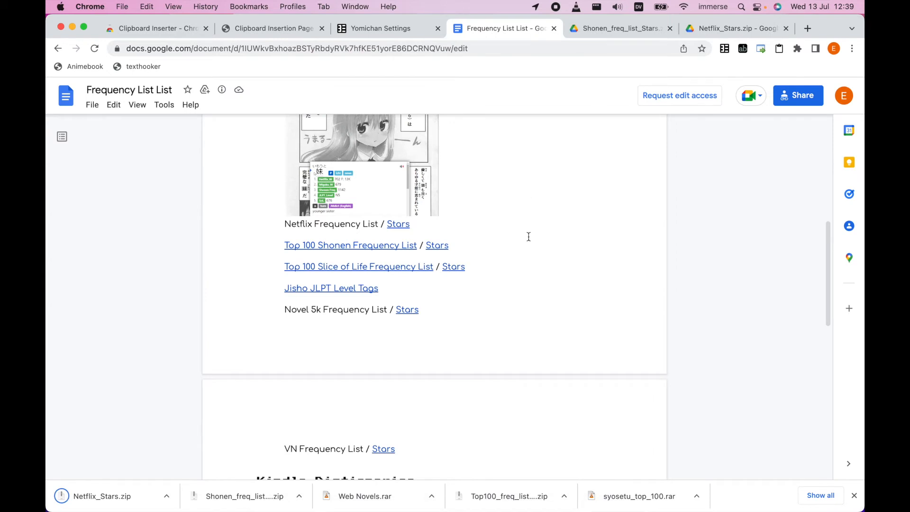
pyautogui.moveTo(455, 268)
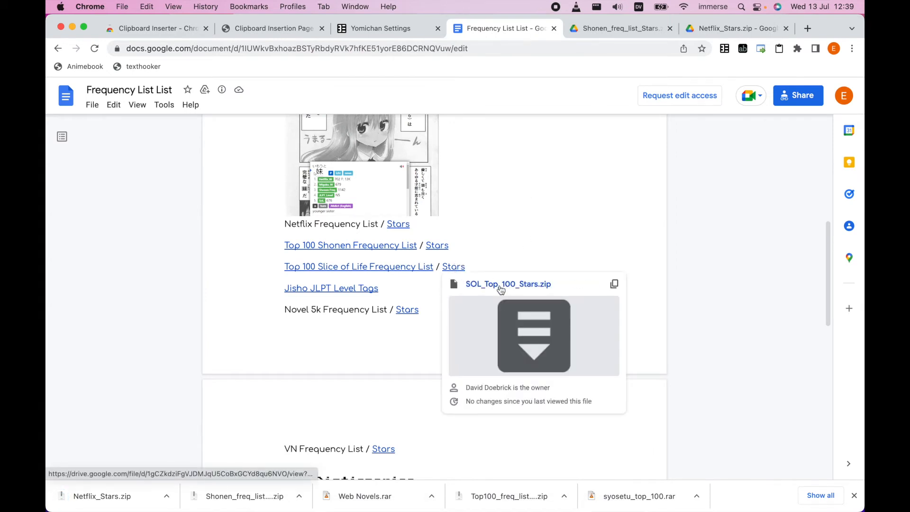
pyautogui.click(500, 285)
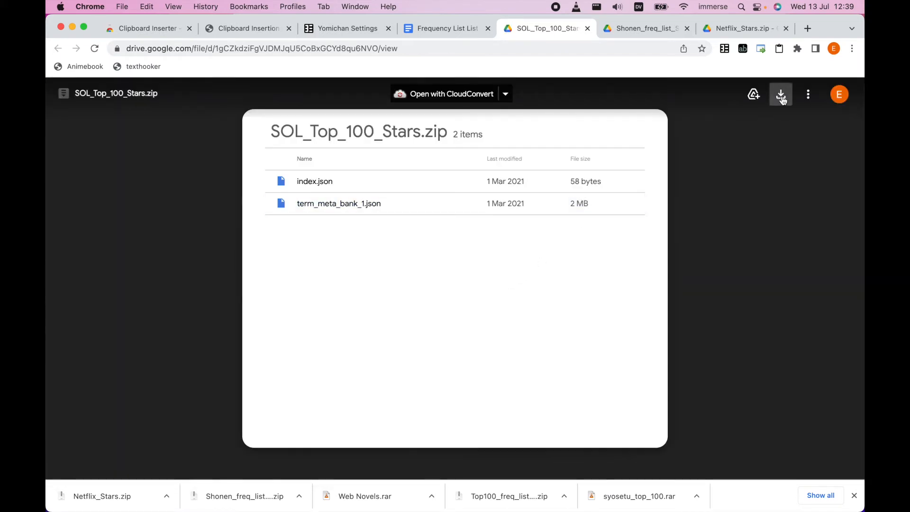
# - Download SOL_Top_100_Stars.zip and close the tabs previewing the frequency list archives
pyautogui.click(781, 94)
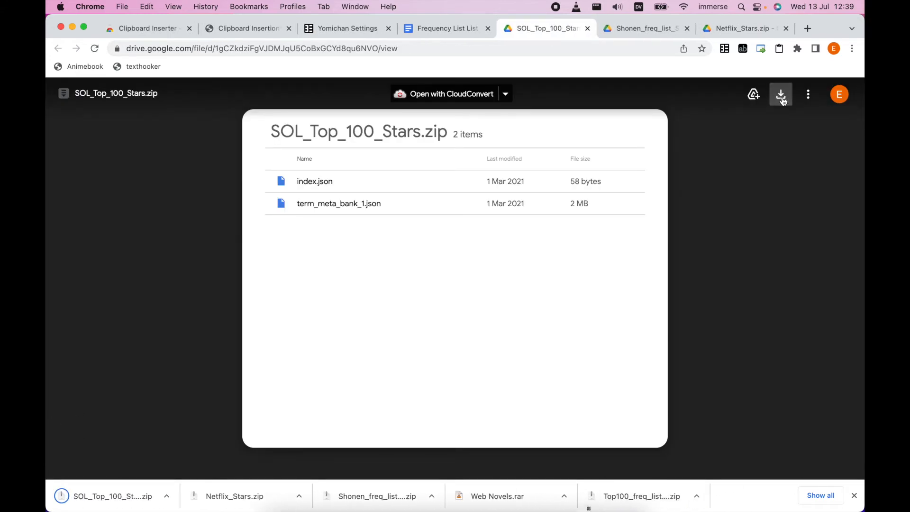
pyautogui.click(588, 29)
pyautogui.click(587, 29)
pyautogui.click(587, 28)
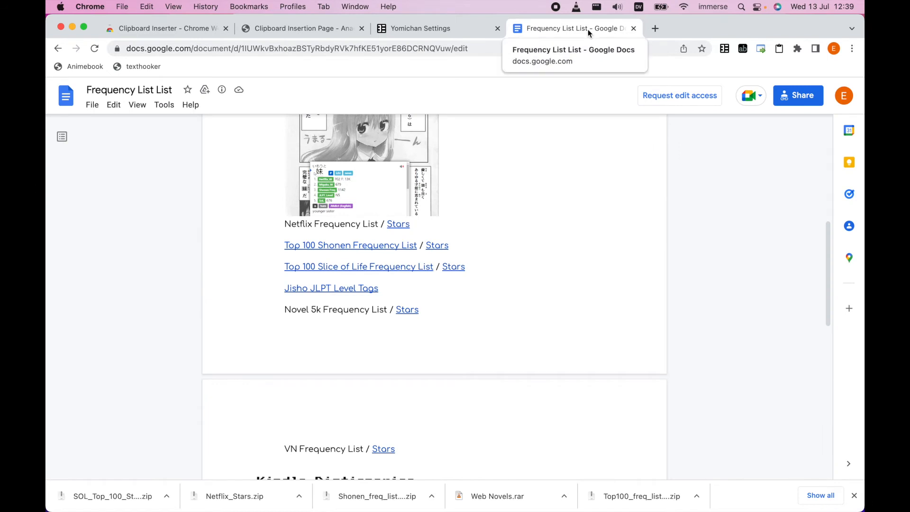
pyautogui.click(656, 30)
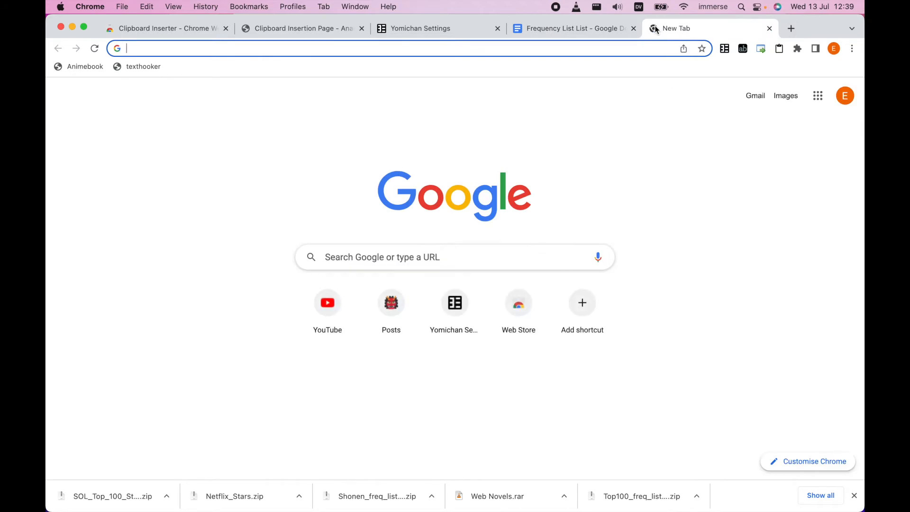
pyautogui.click(770, 28)
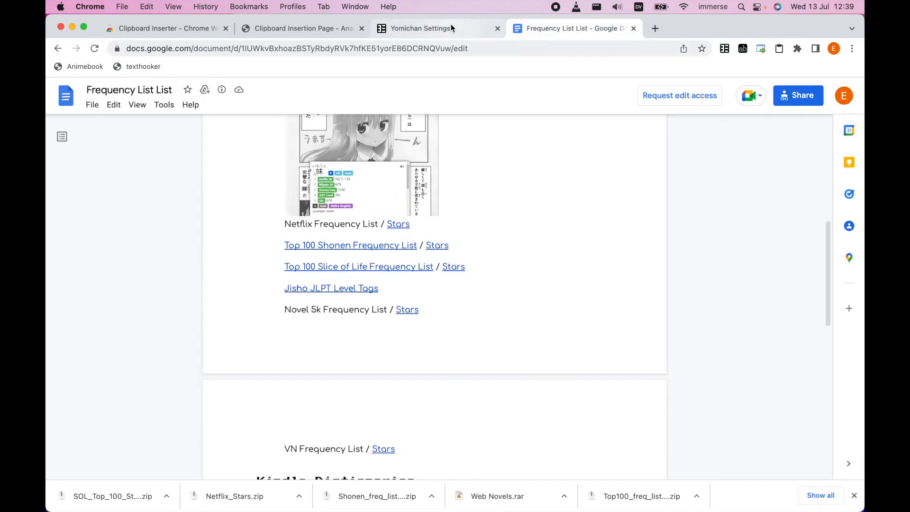
# - Open the configuration of installed and enabled dictionaries in the Yomichan settings
pyautogui.click(451, 24)
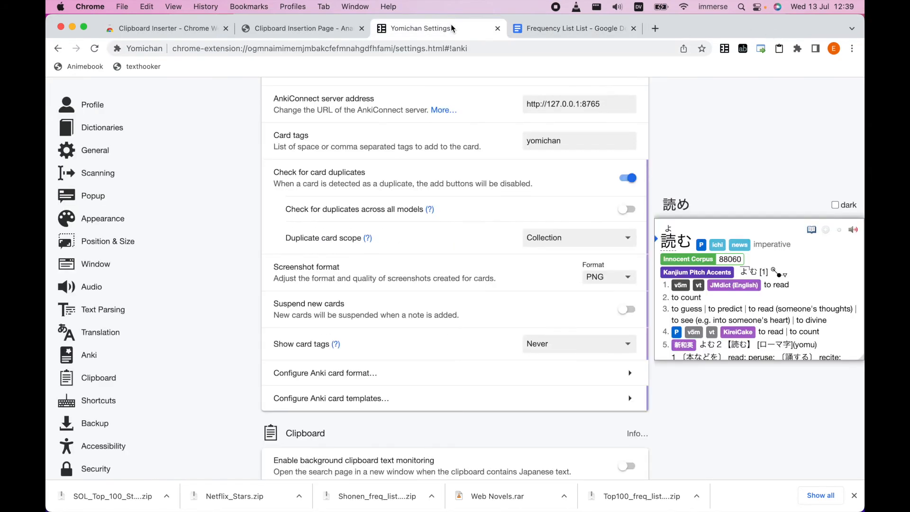
pyautogui.click(122, 128)
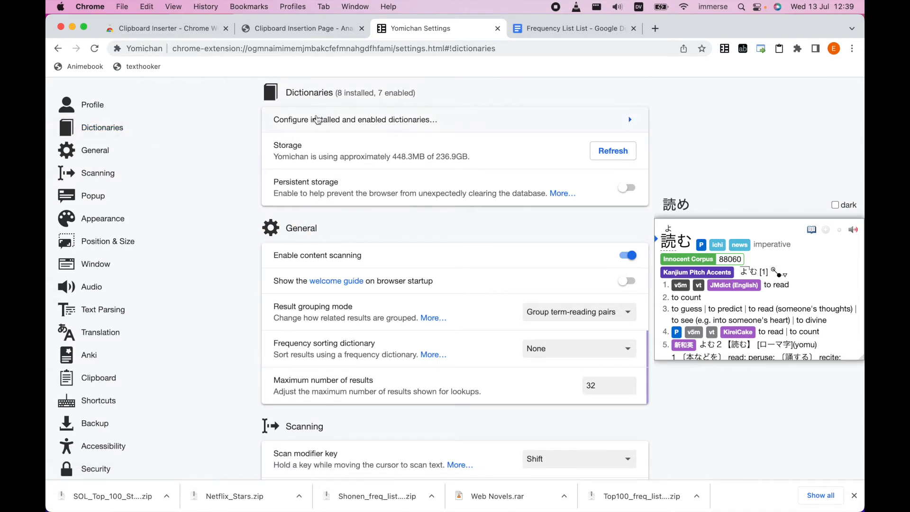
pyautogui.click(369, 124)
# - Import Netflix_Stars.zip, Shonen_freq_list_Stars.zip and SOL_Top_100_Stars.zip from the Downloads folder as dictionaries
pyautogui.click(564, 384)
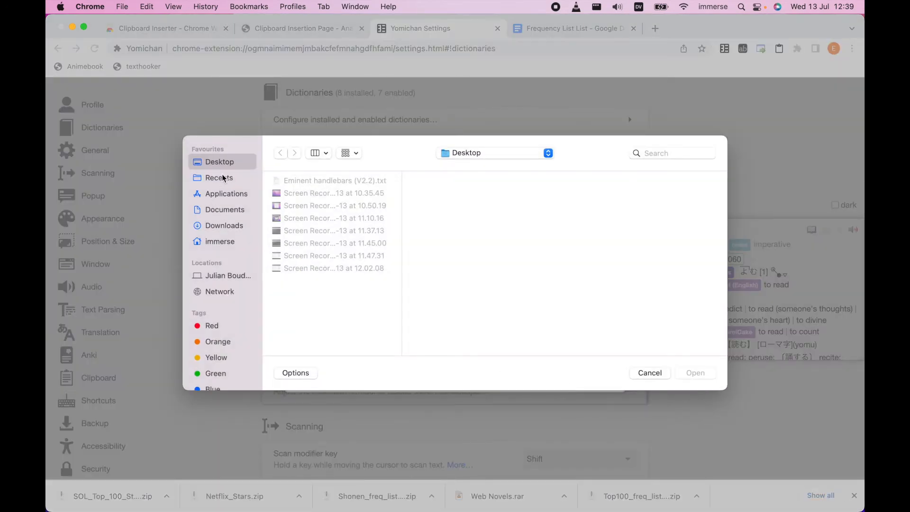
pyautogui.click(220, 209)
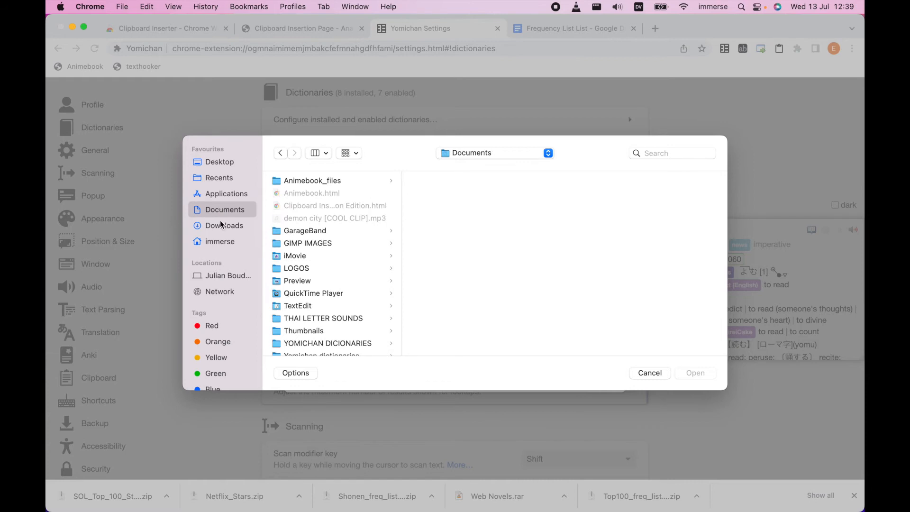
pyautogui.click(221, 224)
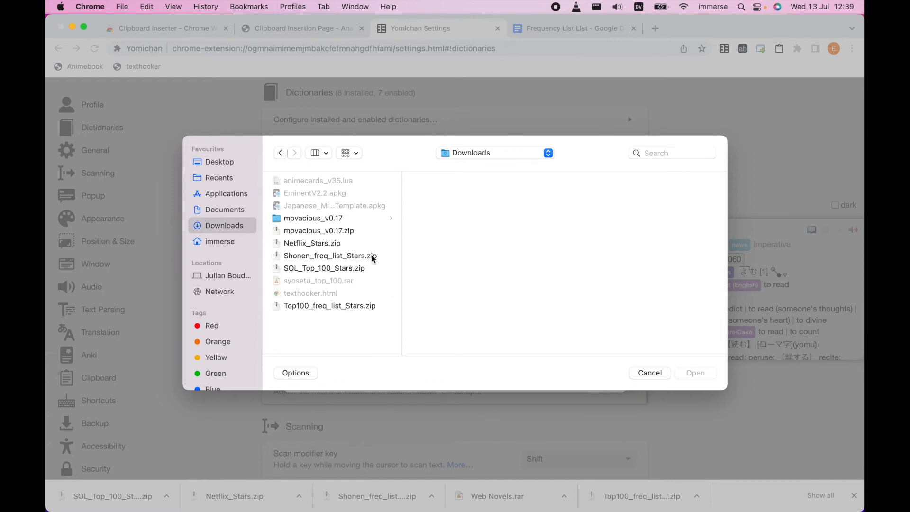
pyautogui.click(361, 246)
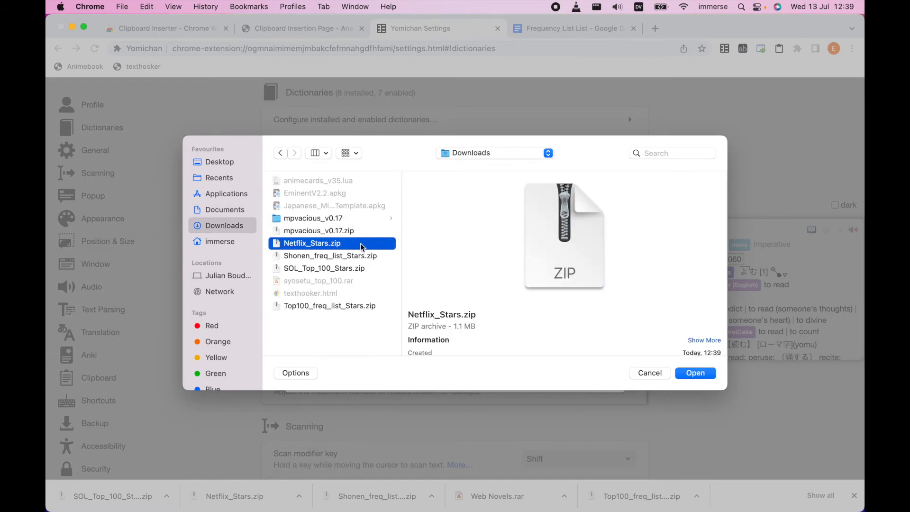
pyautogui.click(370, 269)
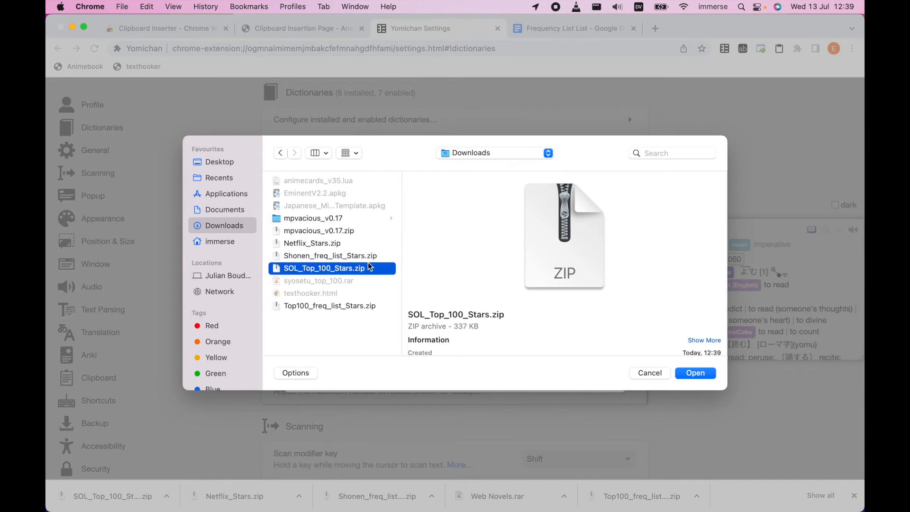
pyautogui.keyDown('shift'); pyautogui.click(363, 254); pyautogui.keyUp('shift')
pyautogui.keyDown('shift'); pyautogui.click(360, 247); pyautogui.keyUp('shift')
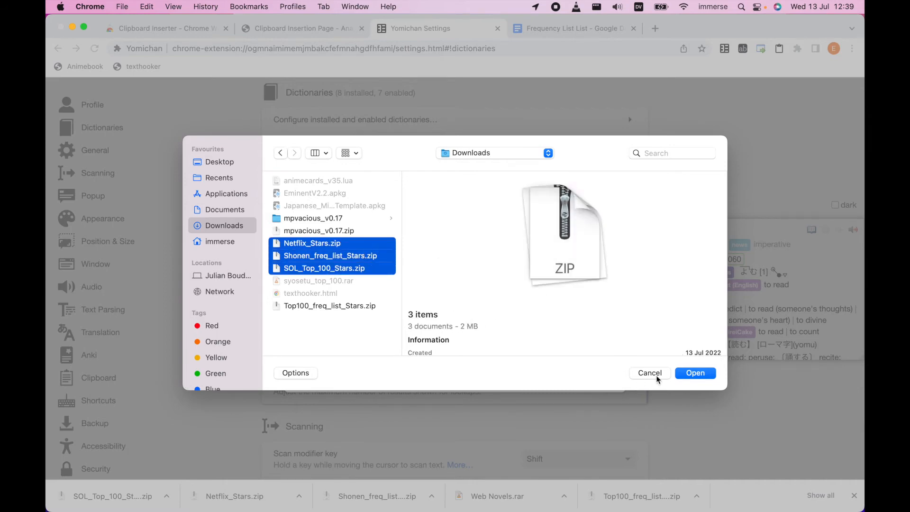
pyautogui.click(679, 372)
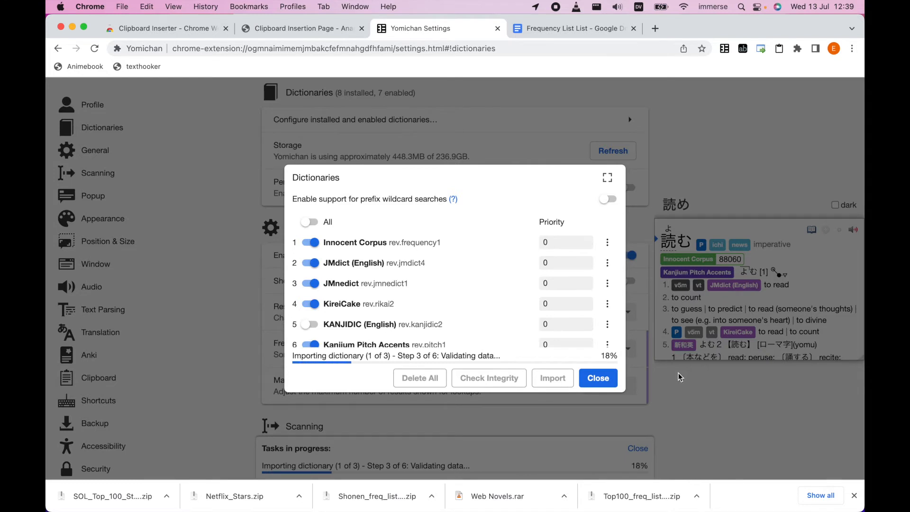
# - Disable the 新和英, 研究社 新和英大辞典 第5版, JMnedict, Innocent Corpus and KireiCake dictionaries
pyautogui.scroll(-3, 542, 282)
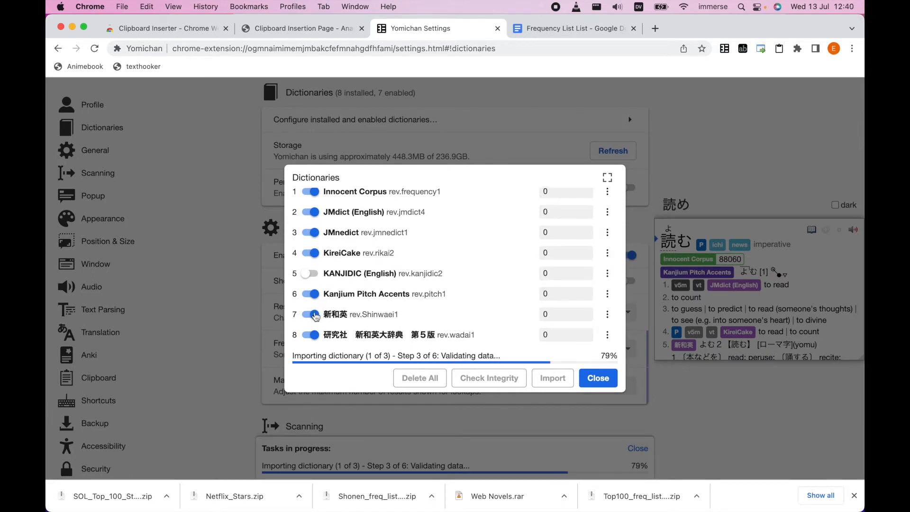
pyautogui.click(311, 315)
pyautogui.click(311, 335)
pyautogui.scroll(2, 380, 303)
pyautogui.scroll(1, 379, 303)
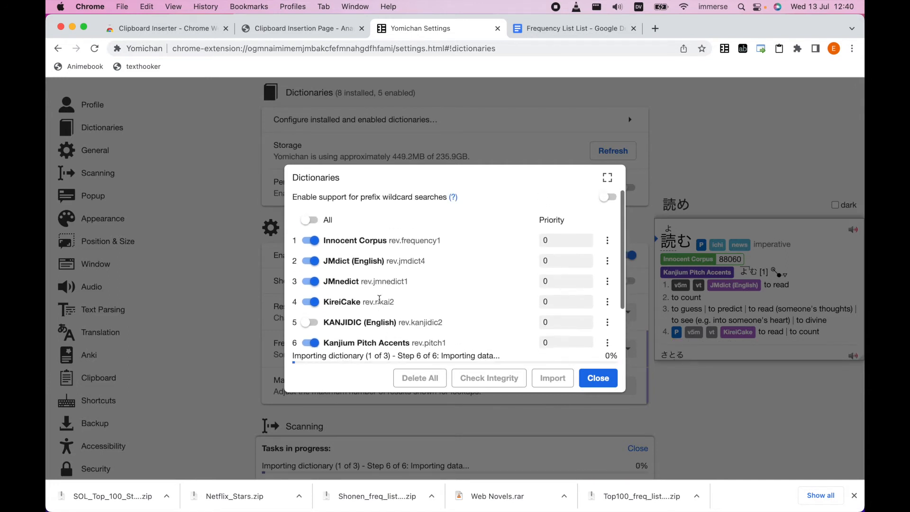
pyautogui.click(314, 283)
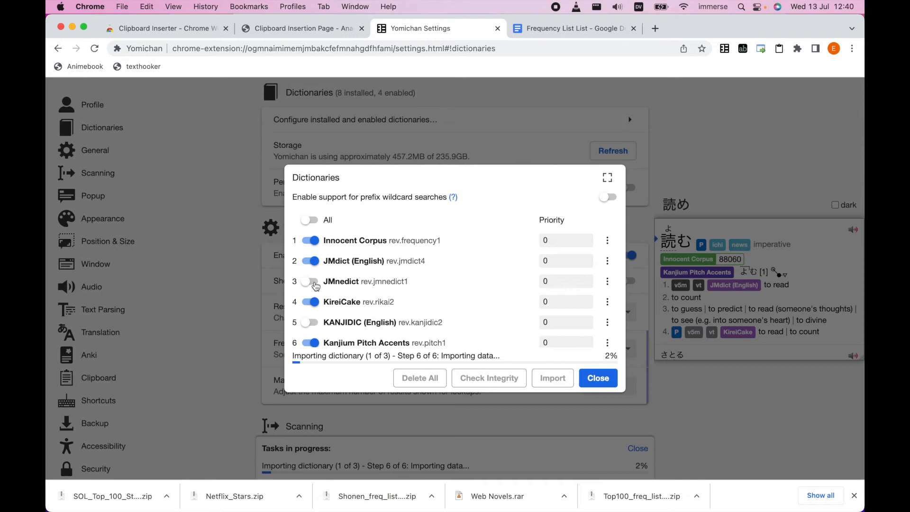
pyautogui.click(318, 243)
pyautogui.click(314, 303)
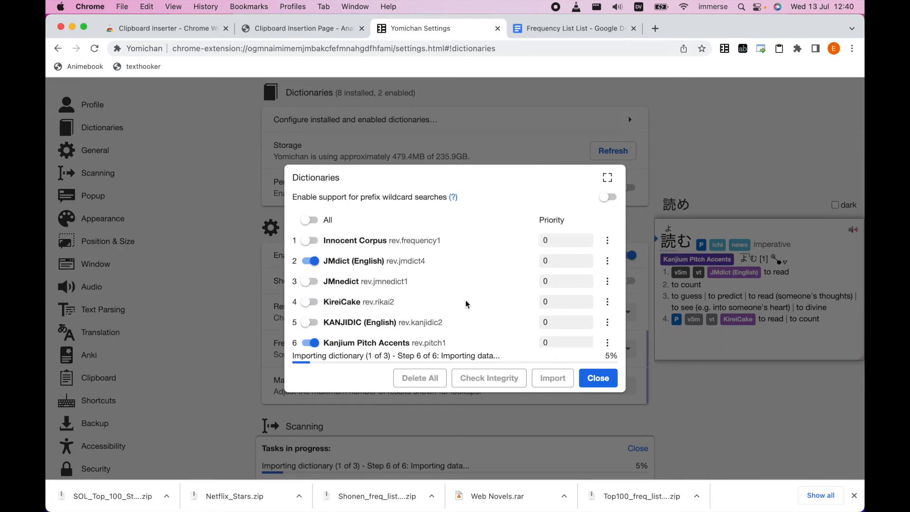
# - Move the JMdict (English) dictionary to position 1 in the dictionary order
pyautogui.scroll(-1, 487, 305)
pyautogui.scroll(-1, 488, 304)
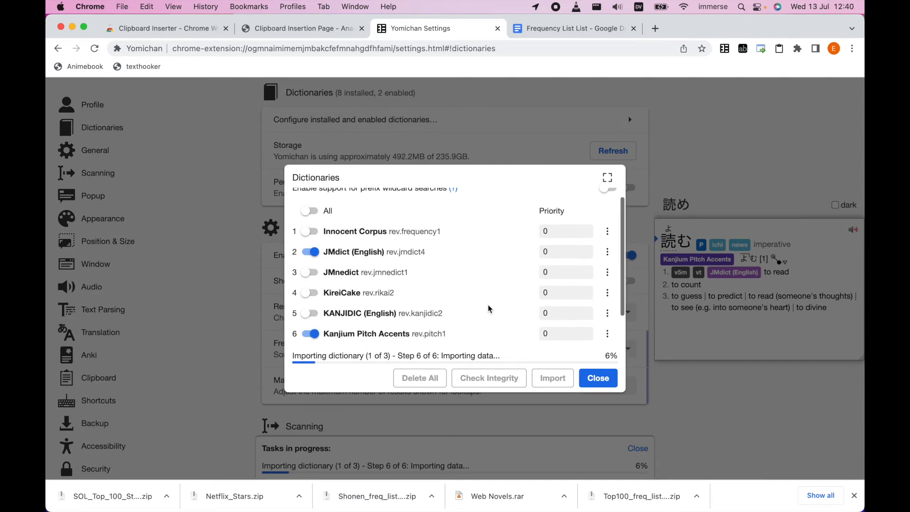
pyautogui.click(607, 254)
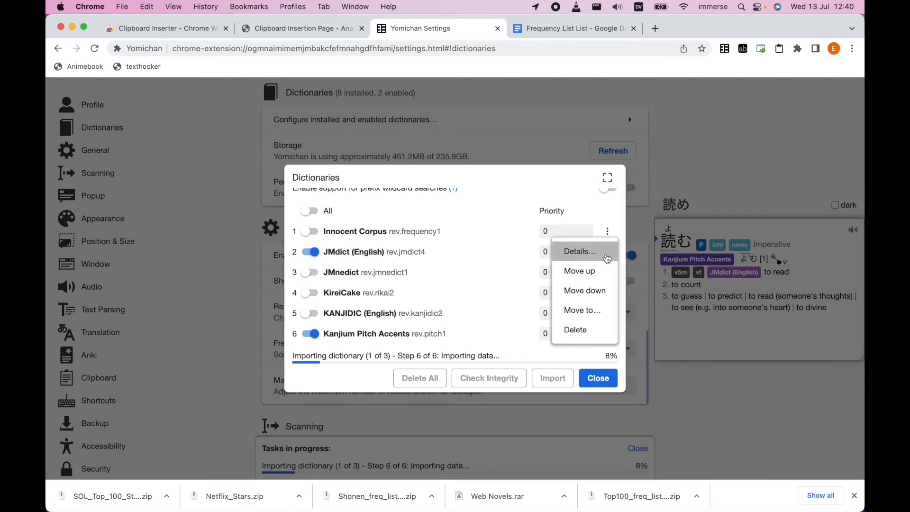
pyautogui.click(582, 310)
pyautogui.moveTo(367, 281); pyautogui.dragTo(335, 282)
pyautogui.write('11')
pyautogui.press('BackSpace')
pyautogui.click(542, 321)
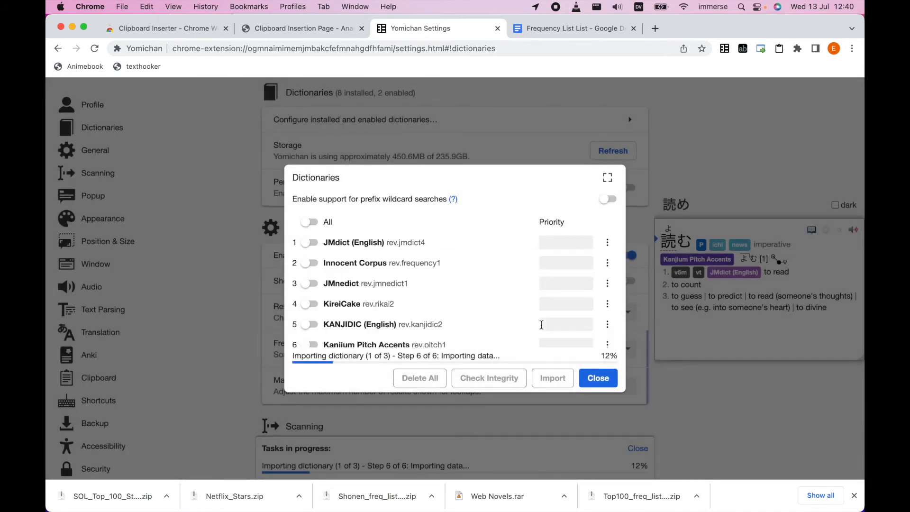
# - Move the Kanjium Pitch Accents dictionary to position 2 in the dictionary order
pyautogui.scroll(-1, 509, 305)
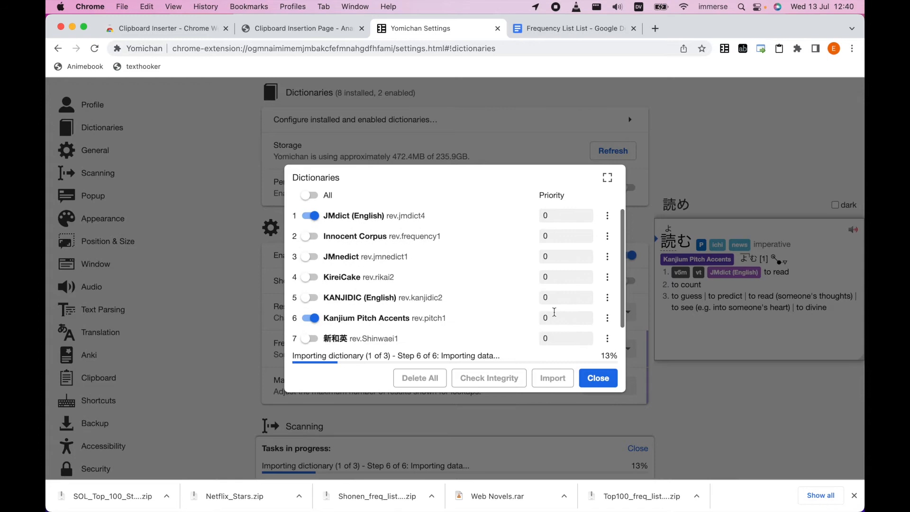
pyautogui.click(608, 322)
pyautogui.click(582, 376)
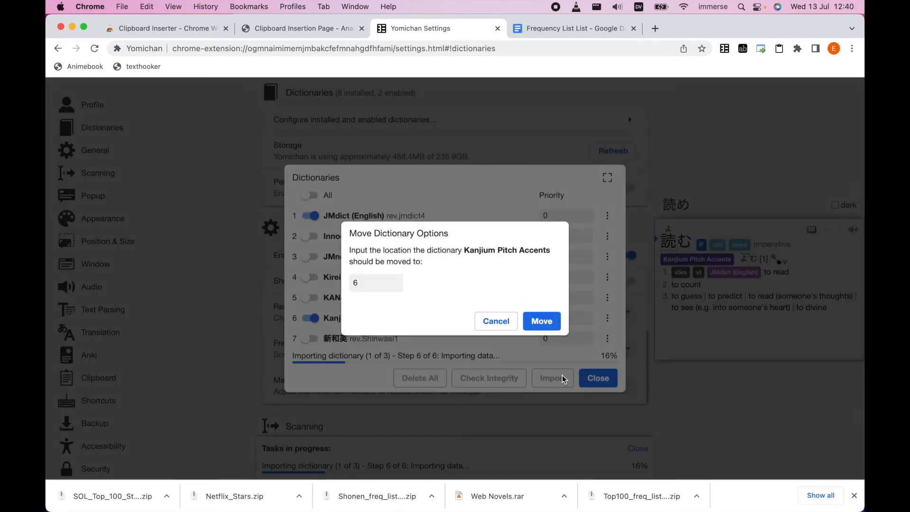
pyautogui.moveTo(369, 283); pyautogui.dragTo(349, 288)
pyautogui.write('2')
pyautogui.click(542, 317)
pyautogui.scroll(-1, 508, 278)
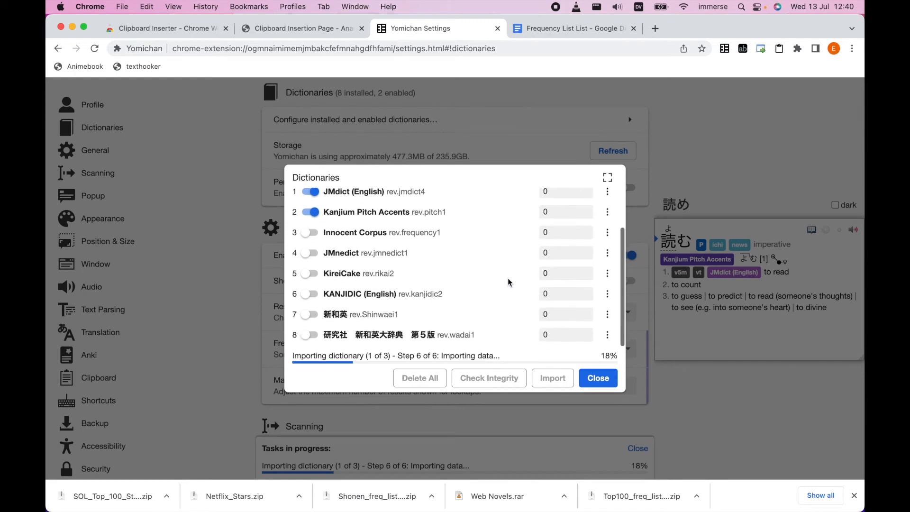
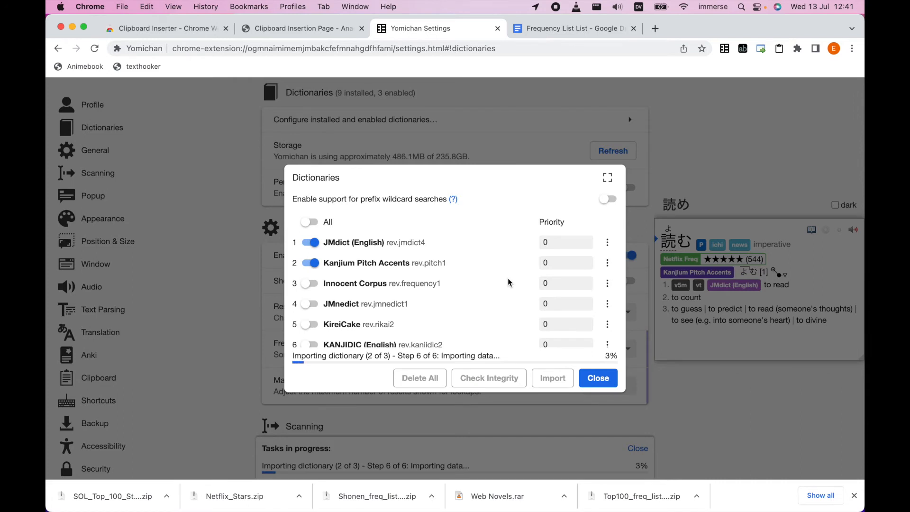
# - Move the imported Netflix Freq dictionary to position 3 in the dictionary order
pyautogui.scroll(-3, 508, 279)
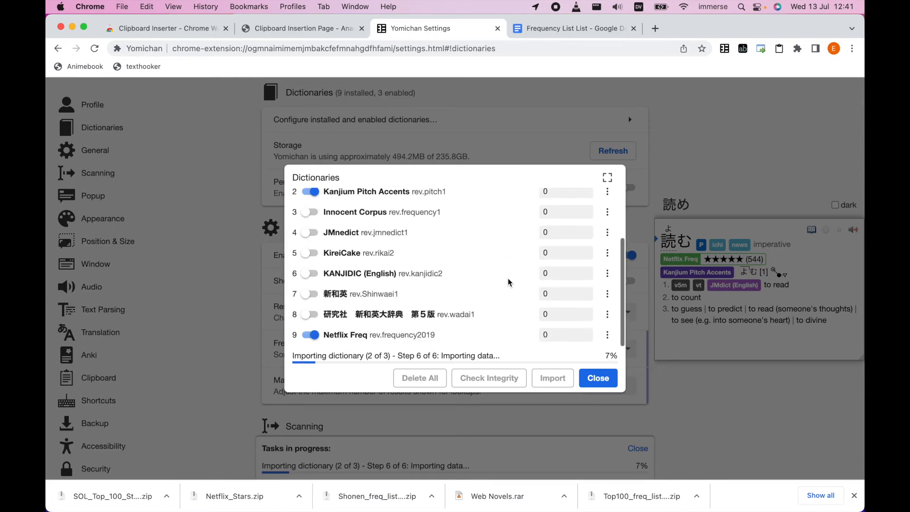
pyautogui.scroll(3, 508, 282)
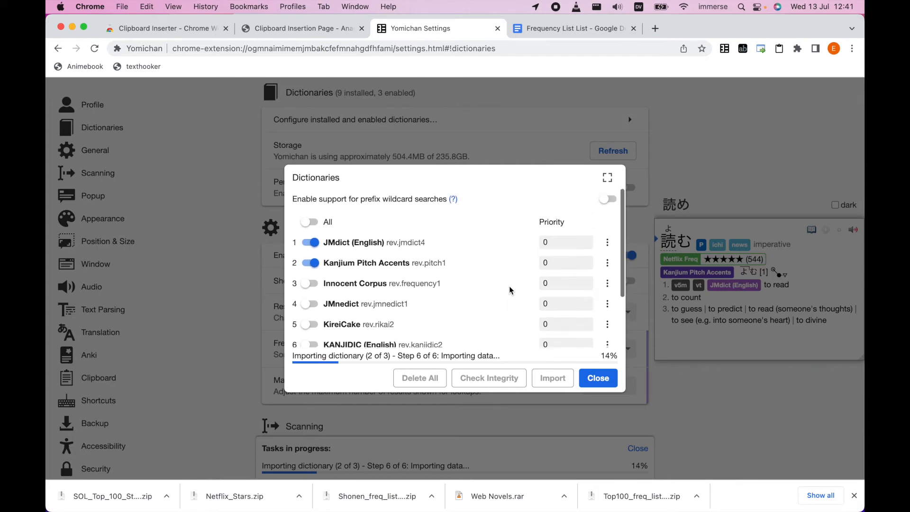
pyautogui.scroll(-3, 509, 285)
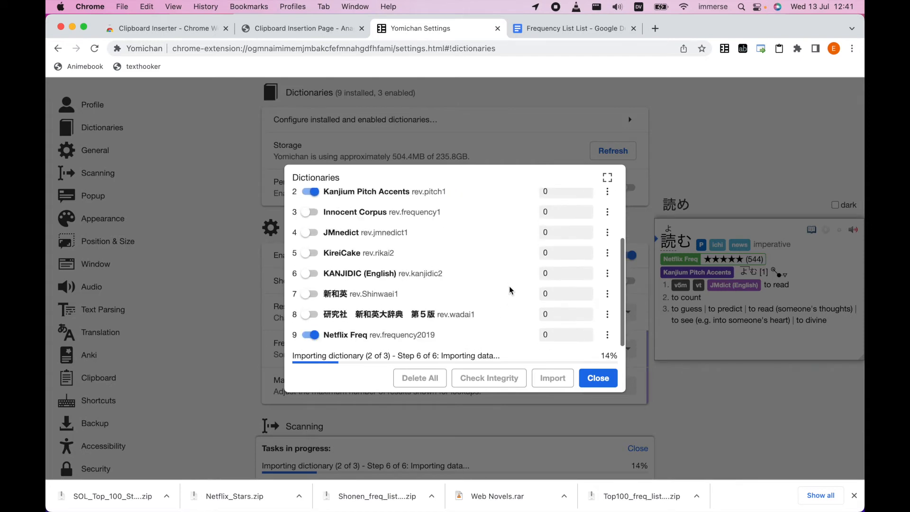
pyautogui.click(608, 336)
pyautogui.click(595, 389)
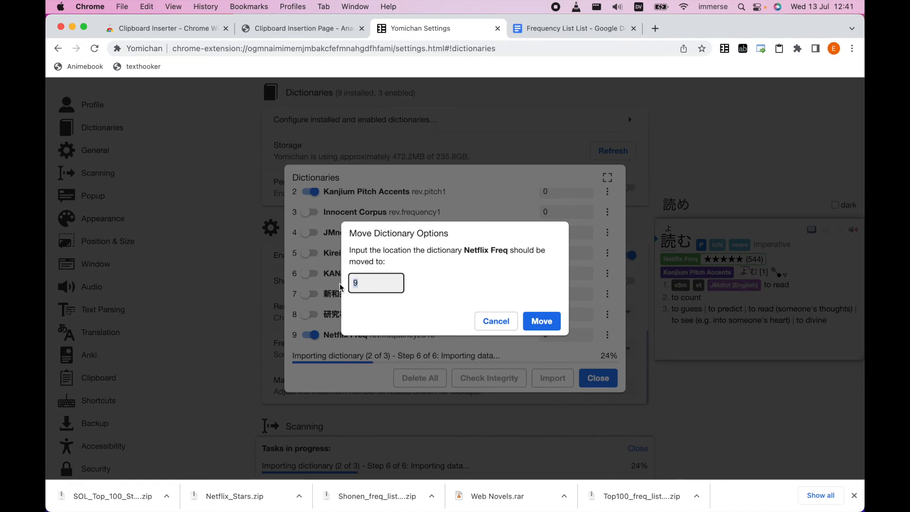
pyautogui.click(549, 317)
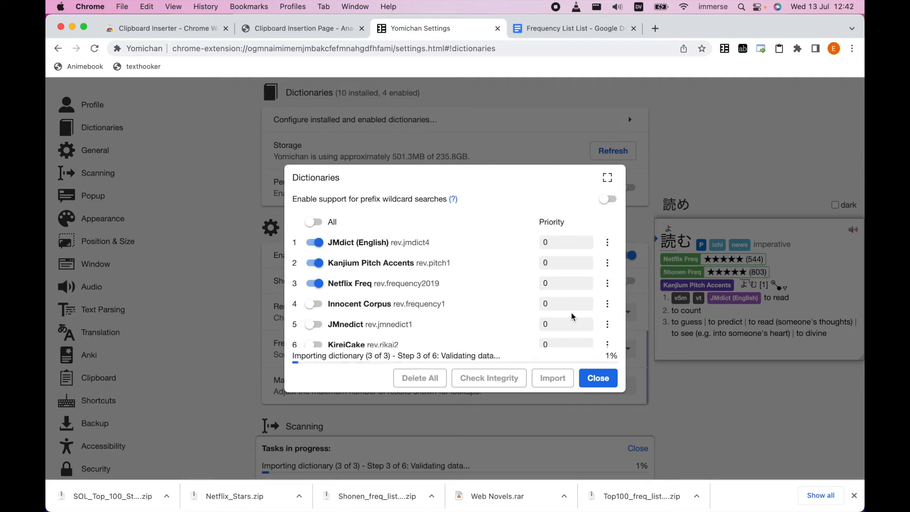
# - Move the imported Shonen Freq dictionary to position 5 in the dictionary order
pyautogui.scroll(-3, 571, 312)
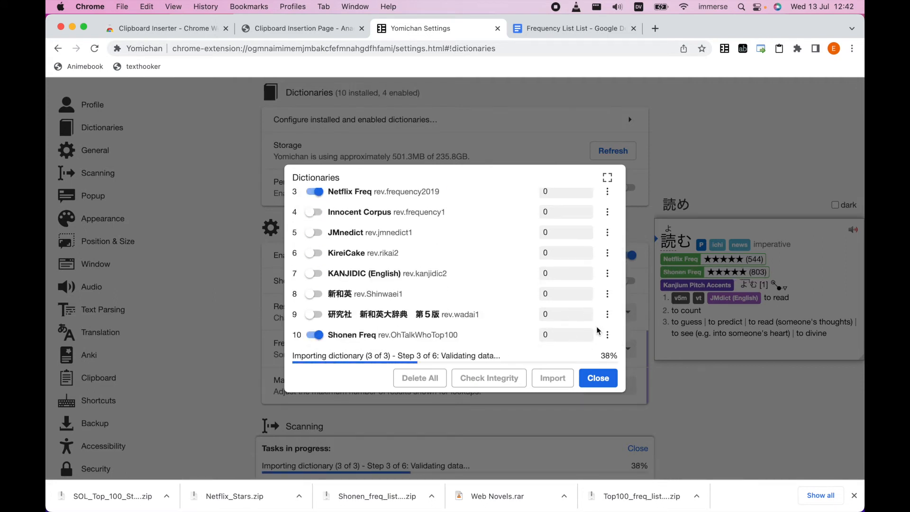
pyautogui.click(607, 337)
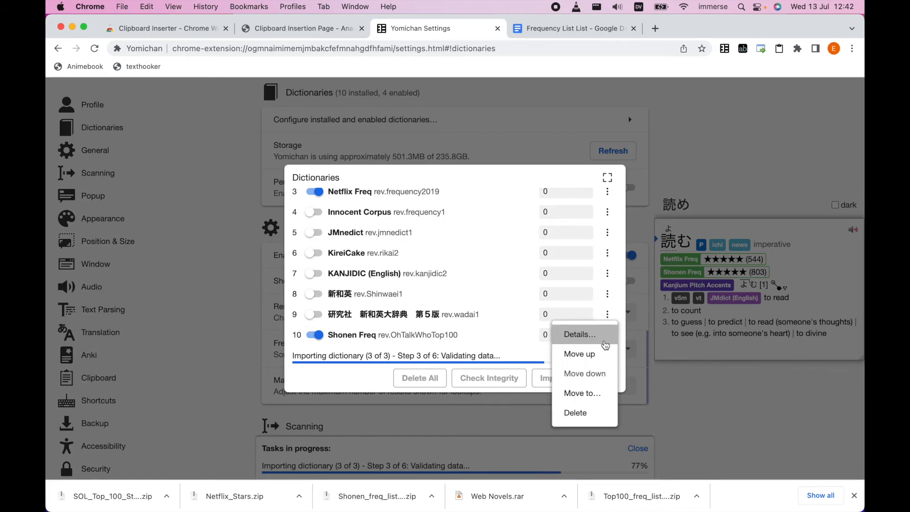
pyautogui.click(593, 392)
pyautogui.moveTo(370, 280); pyautogui.dragTo(350, 281)
pyautogui.write('5')
pyautogui.click(538, 320)
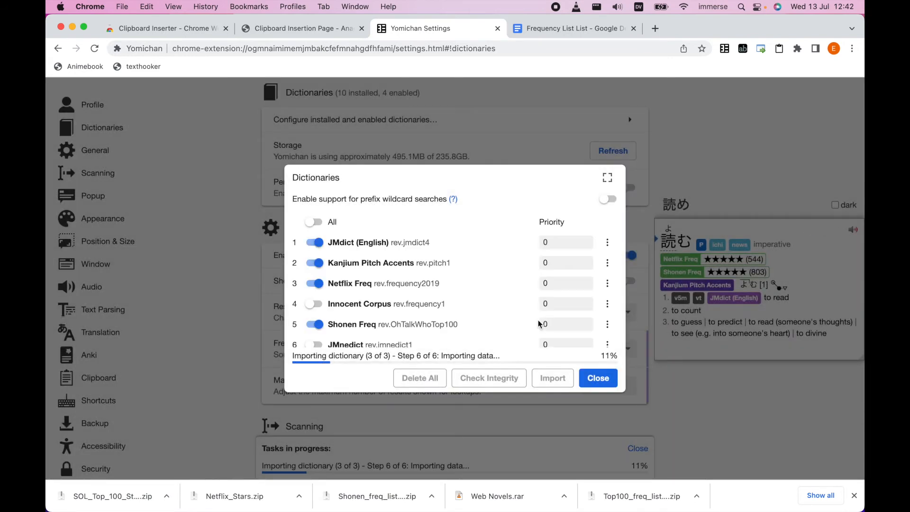
pyautogui.click(607, 324)
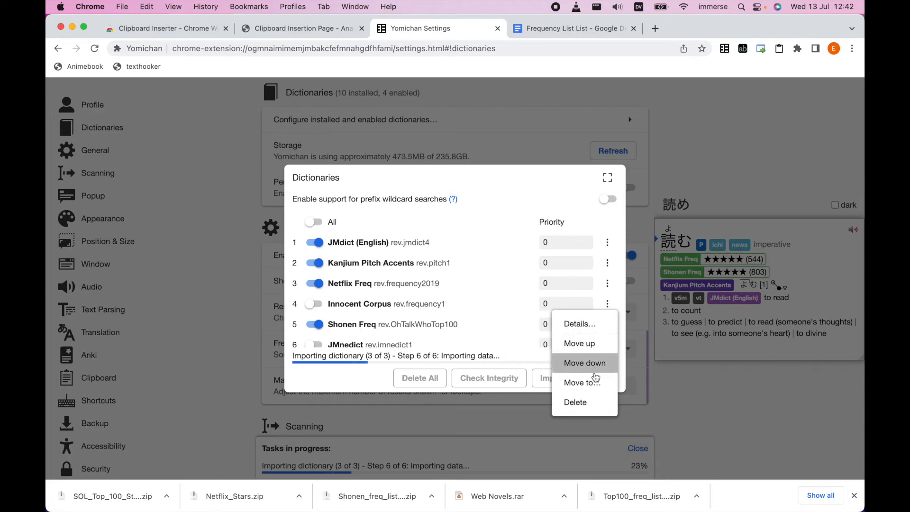
pyautogui.click(505, 318)
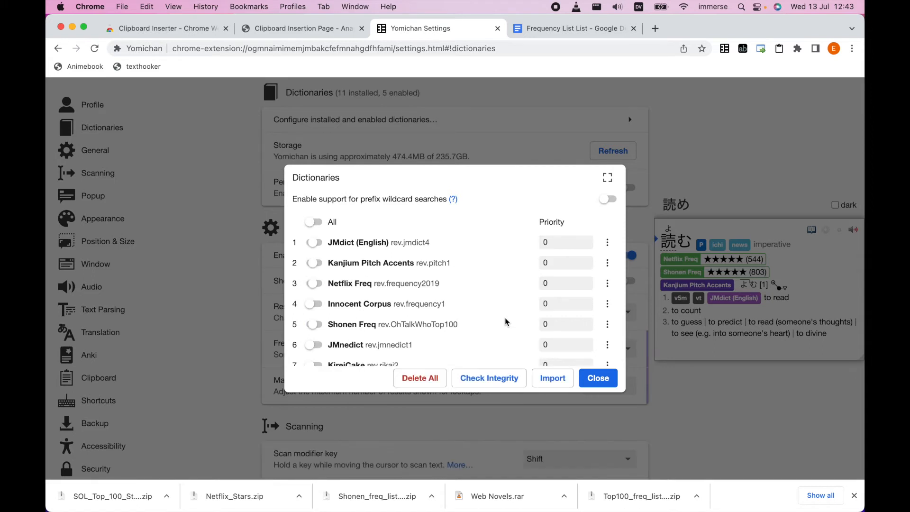
pyautogui.scroll(-3, 505, 317)
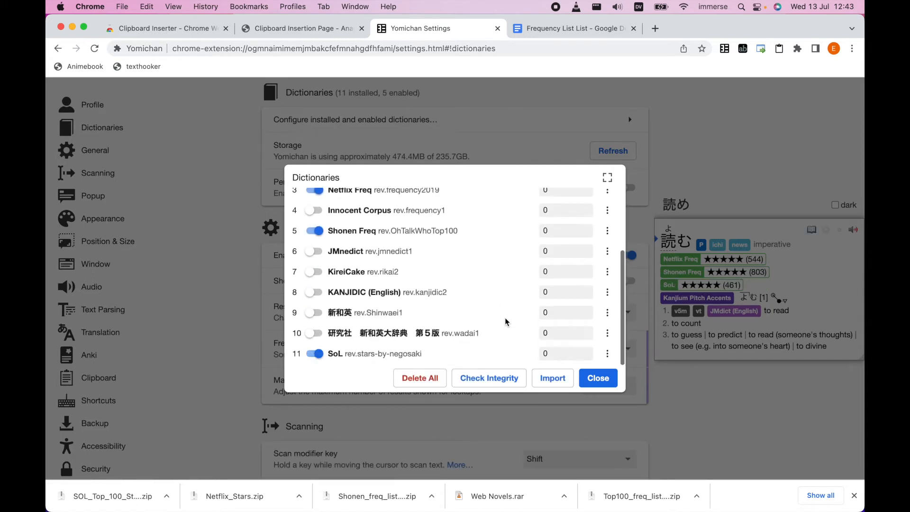
# - Move the imported SoL dictionary to position 4 in the dictionary order
pyautogui.click(607, 355)
pyautogui.click(588, 409)
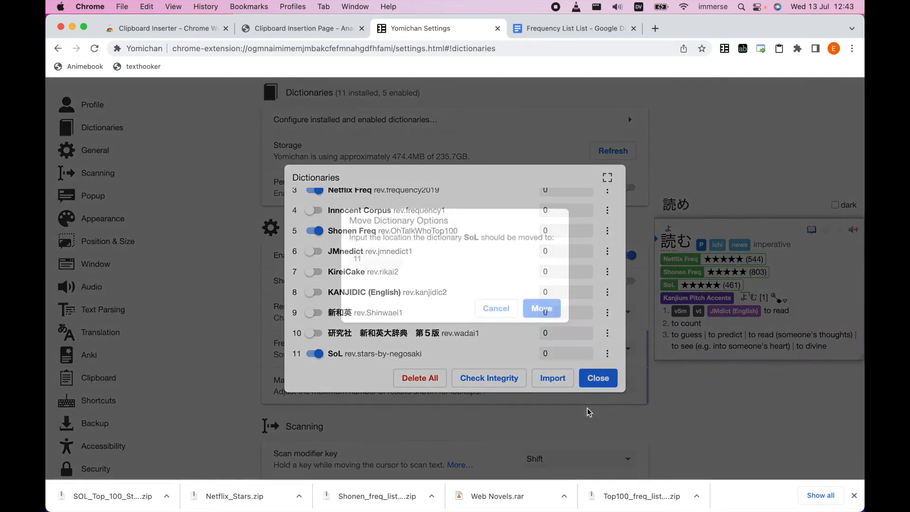
pyautogui.doubleClick(374, 273)
pyautogui.write('4')
pyautogui.click(541, 320)
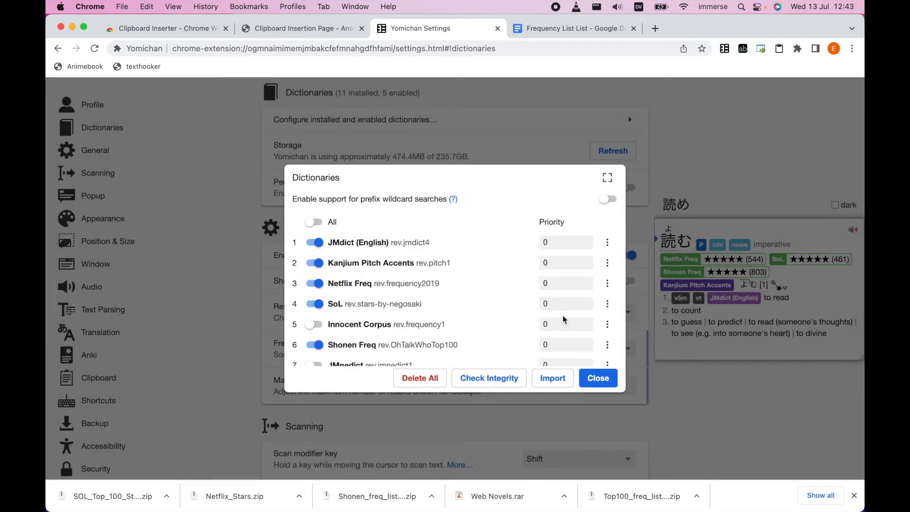
# - Move the Shonen Freq dictionary to position 5, ahead of Innocent Corpus, and close the dictionary list
pyautogui.scroll(-5, 562, 315)
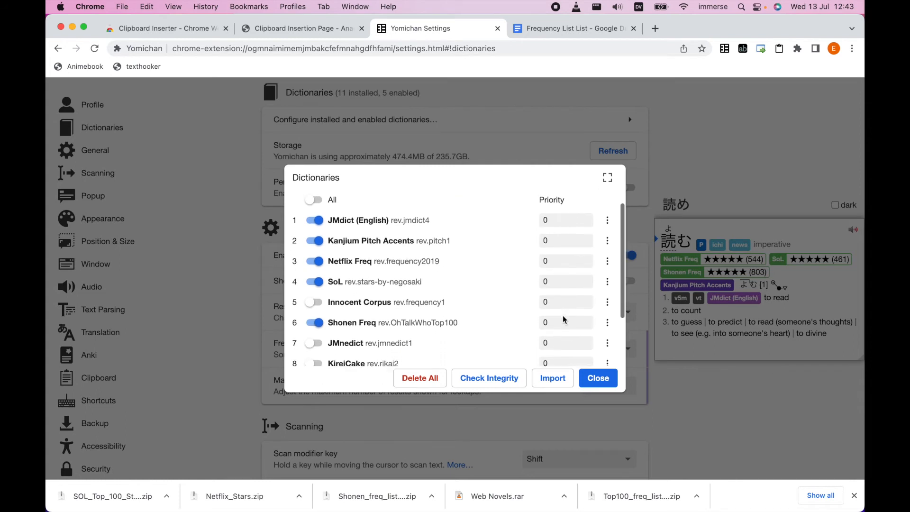
pyautogui.scroll(6, 562, 315)
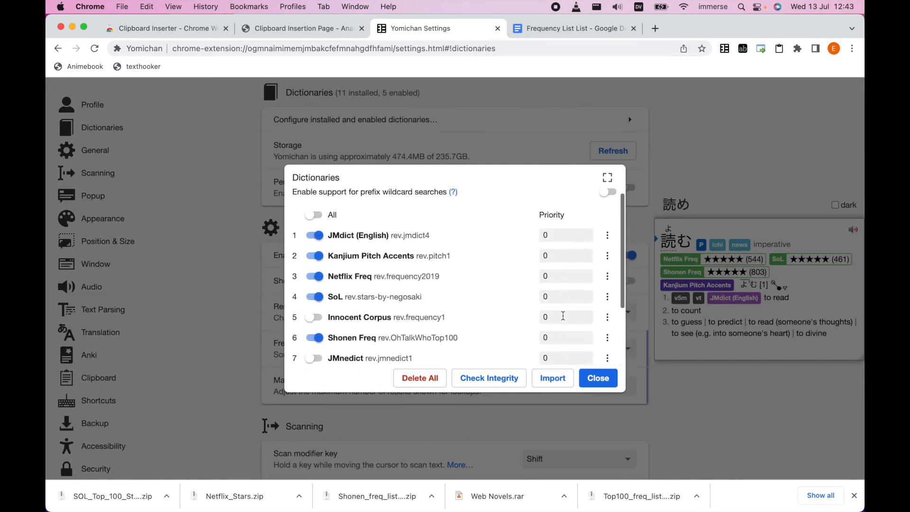
pyautogui.scroll(-3, 562, 315)
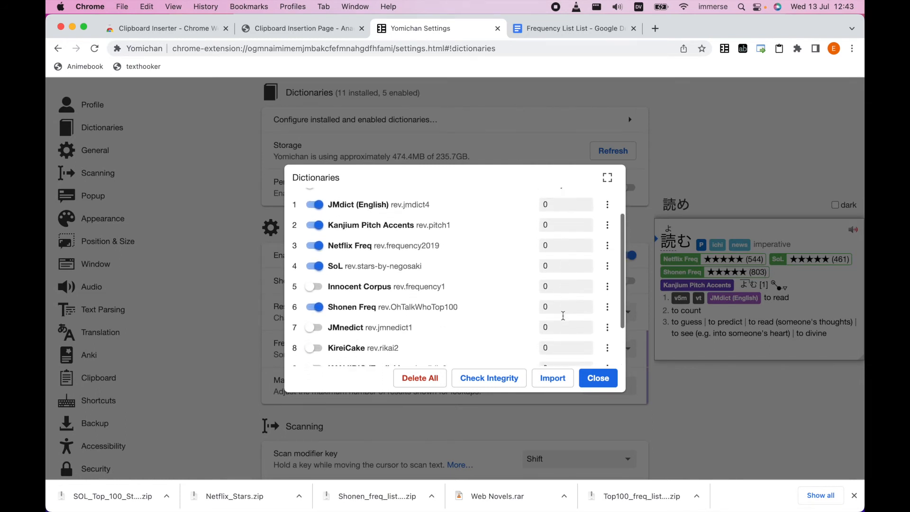
pyautogui.click(607, 308)
pyautogui.click(586, 364)
pyautogui.moveTo(363, 283); pyautogui.dragTo(332, 283)
pyautogui.write('5')
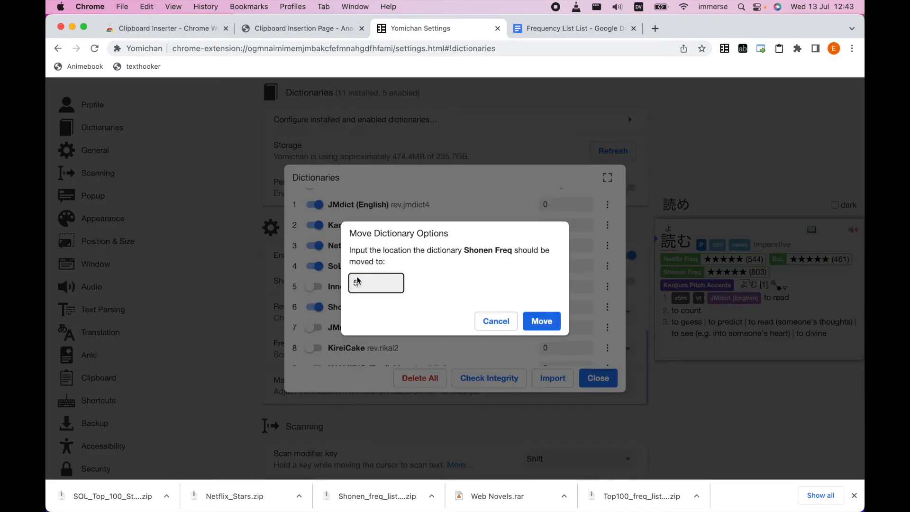
pyautogui.click(549, 324)
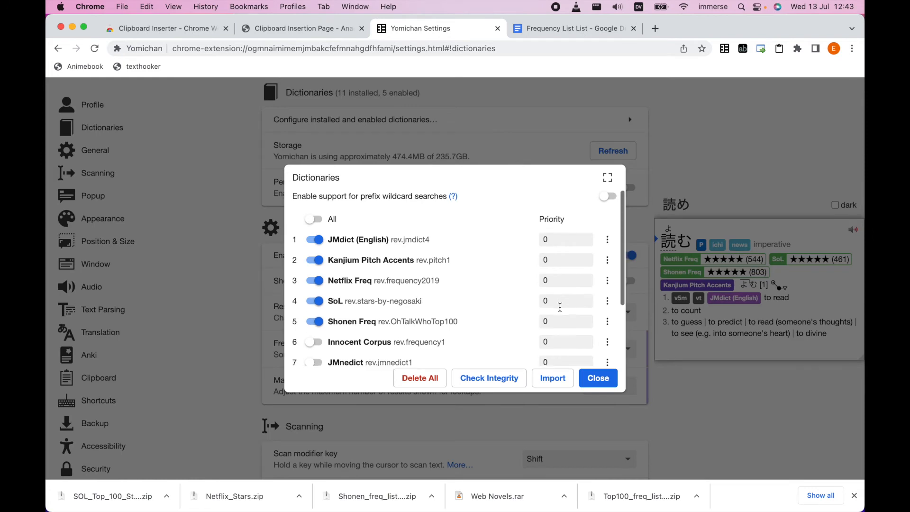
pyautogui.scroll(-1, 560, 307)
pyautogui.click(607, 379)
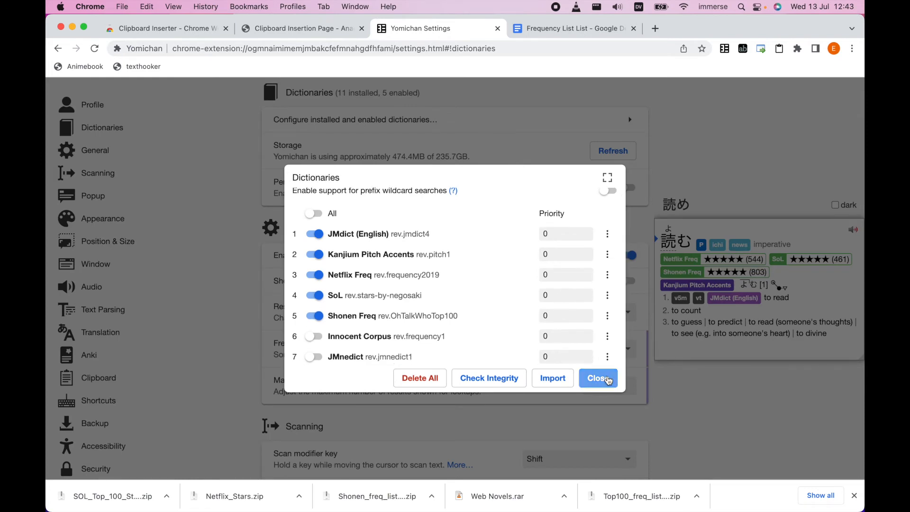
# - Reload the settings page, add 読む to Anki from the lookup preview, and switch to Anki to preview its card in the test deck
pyautogui.click(94, 49)
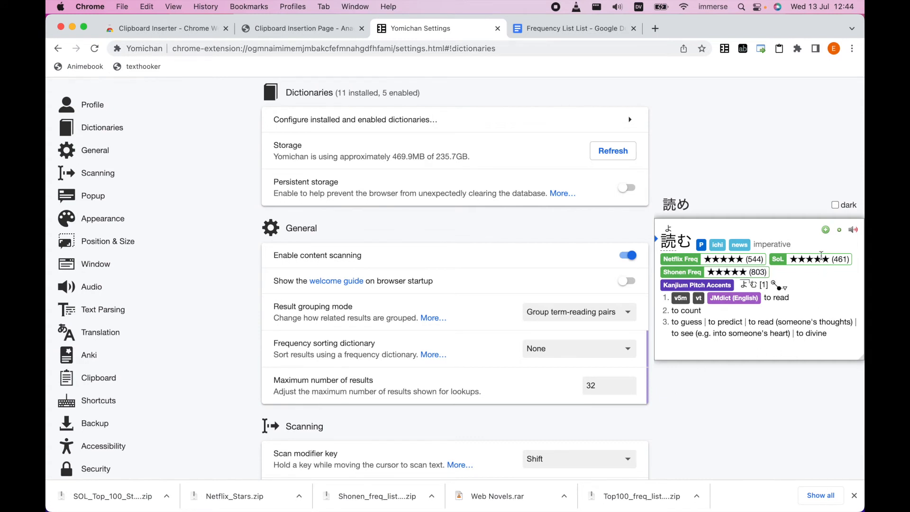
pyautogui.click(826, 231)
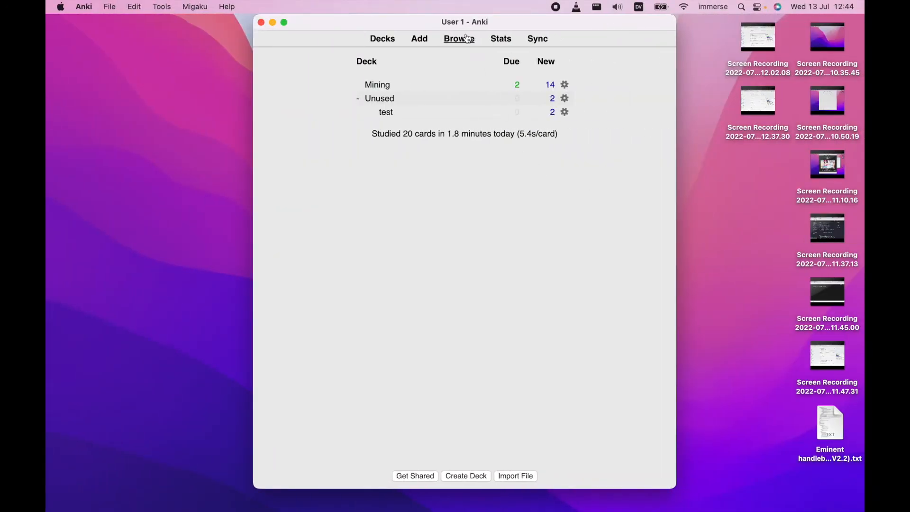
pyautogui.click(459, 38)
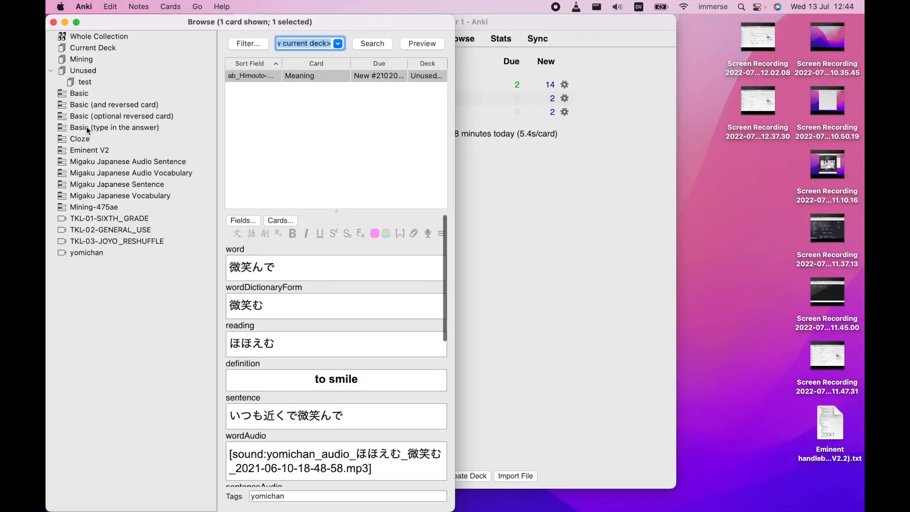
pyautogui.click(84, 84)
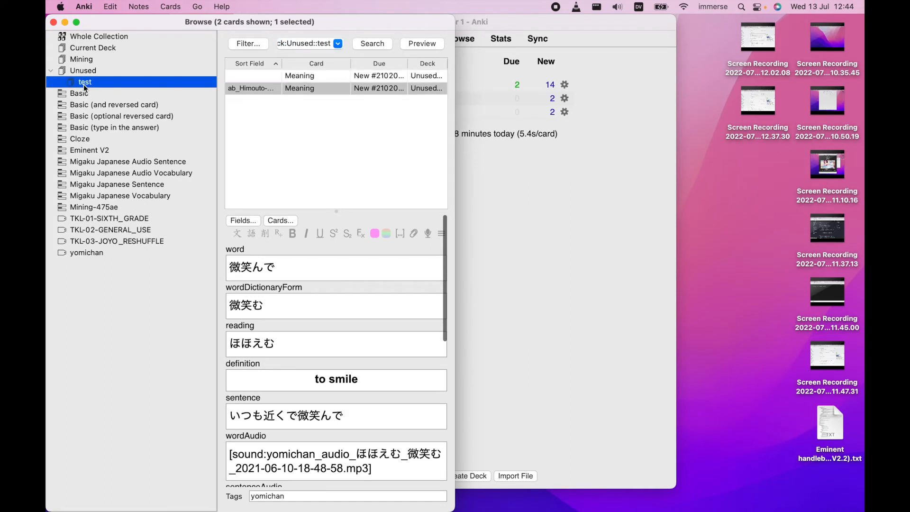
pyautogui.click(312, 79)
pyautogui.click(418, 44)
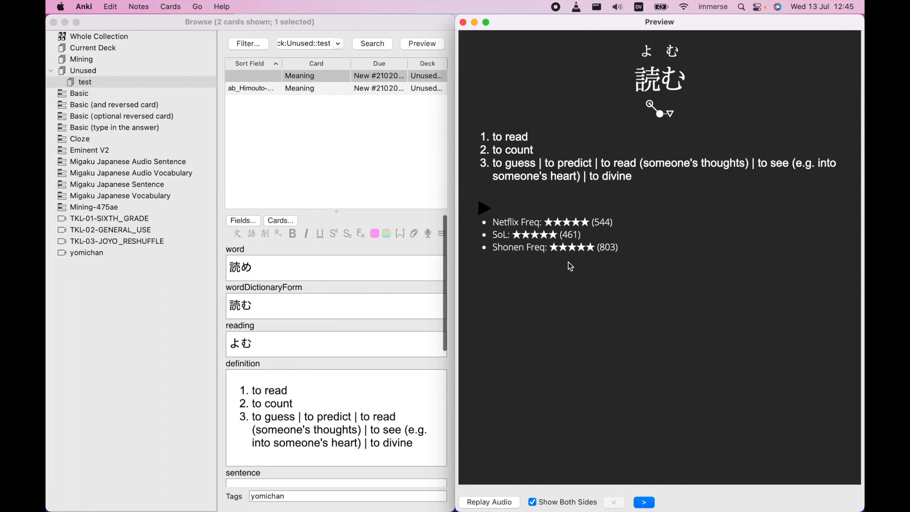
pyautogui.click(53, 23)
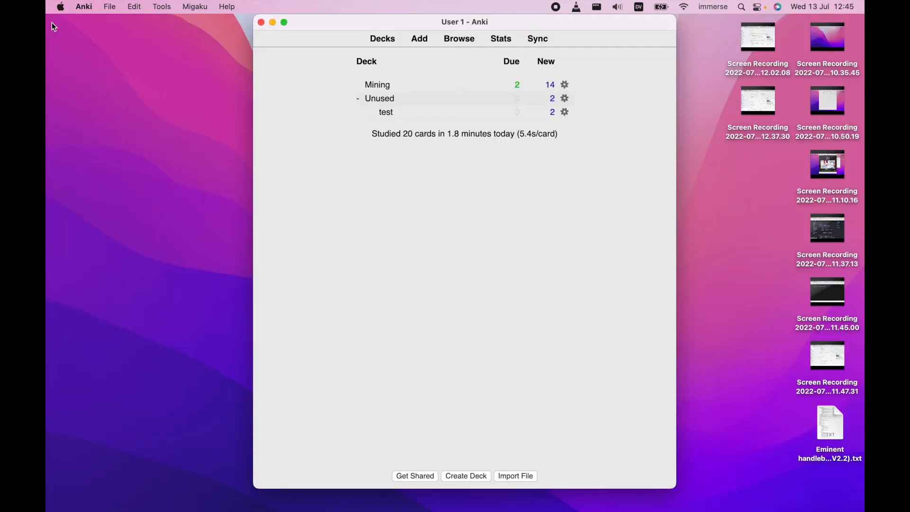
# - Open the desktop file Eminent handlebars (V2.2).txt and copy its entire contents
pyautogui.doubleClick(824, 420)
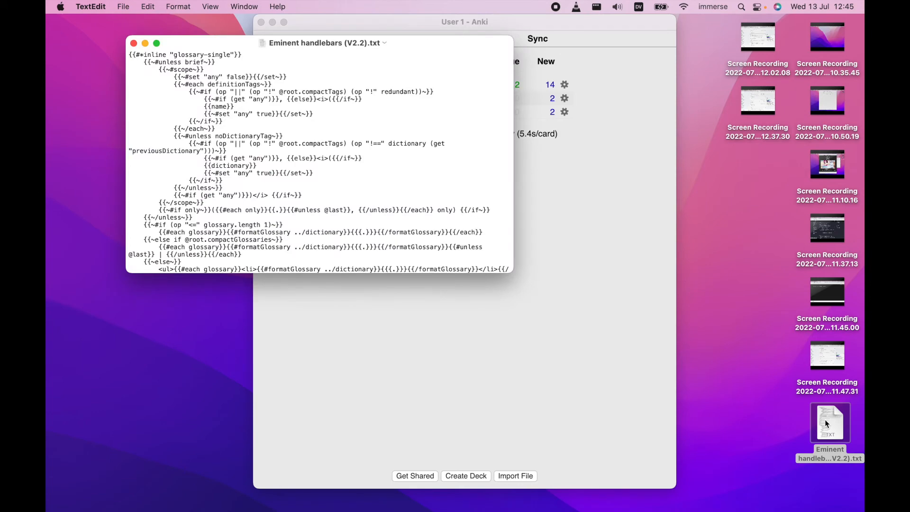
pyautogui.moveTo(425, 41); pyautogui.dragTo(493, 75)
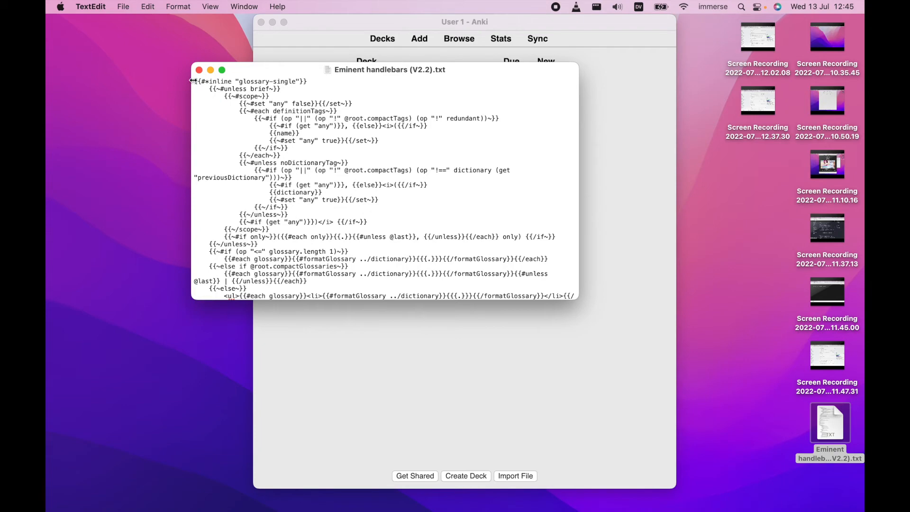
pyautogui.moveTo(194, 81)
pyautogui.mouseDown()
pyautogui.moveTo(379, 127)
pyautogui.moveTo(449, 432)
pyautogui.mouseUp()
pyautogui.press('super+c')
# - Switch to Chrome and replace the whole Anki card templates code in the Yomichan settings with the copied handlebars
pyautogui.hotkey('ctrl', 'Left')
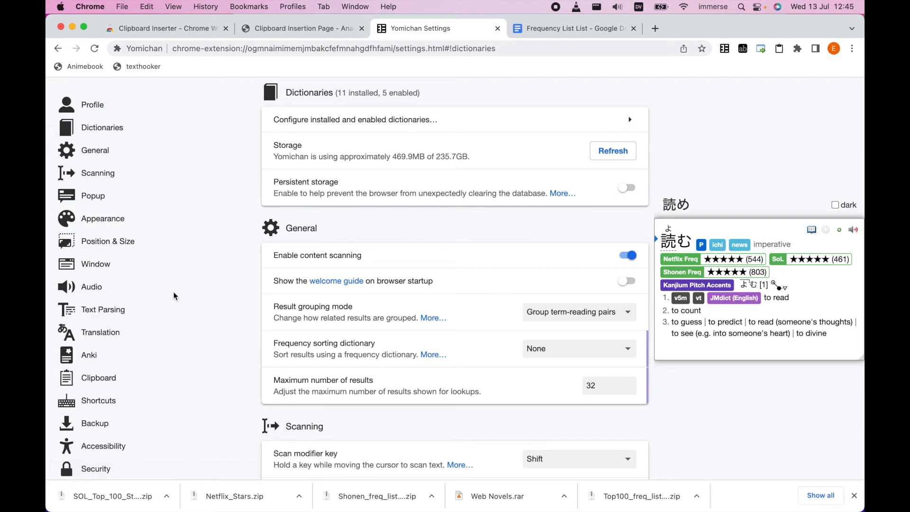
pyautogui.click(96, 359)
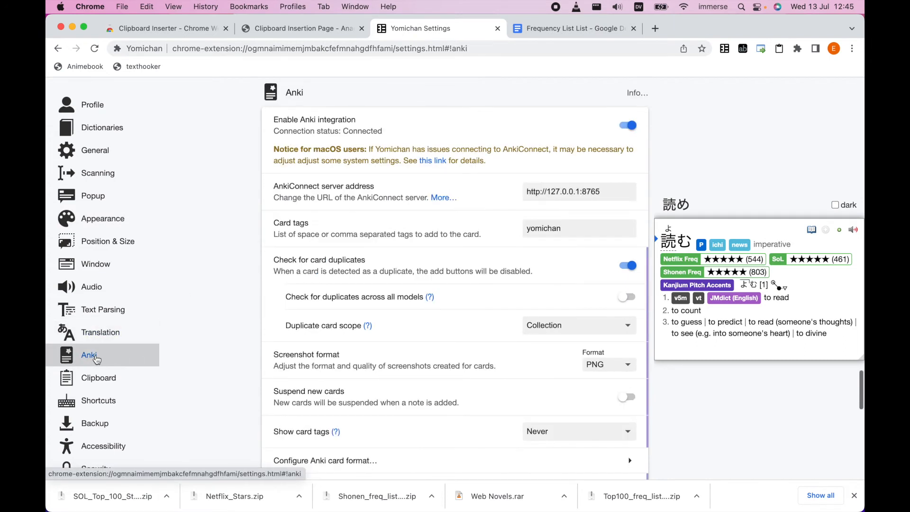
pyautogui.scroll(-3, 284, 403)
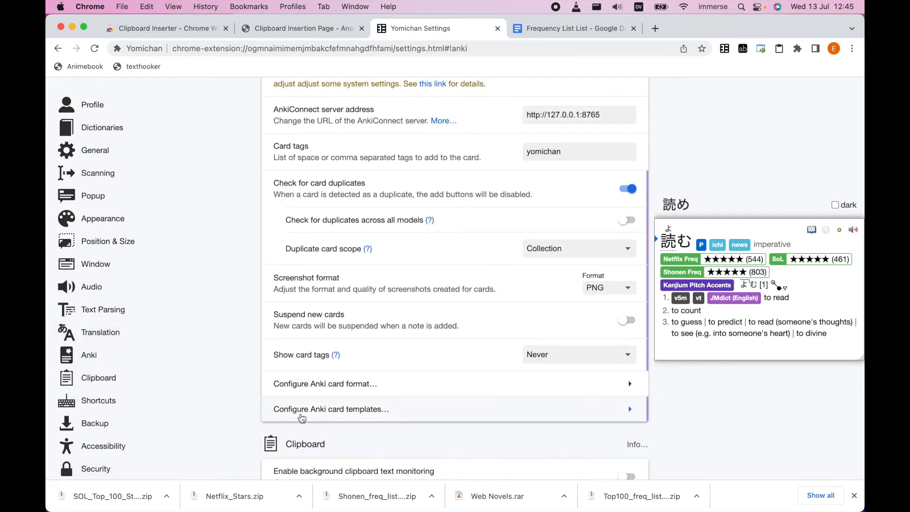
pyautogui.click(352, 409)
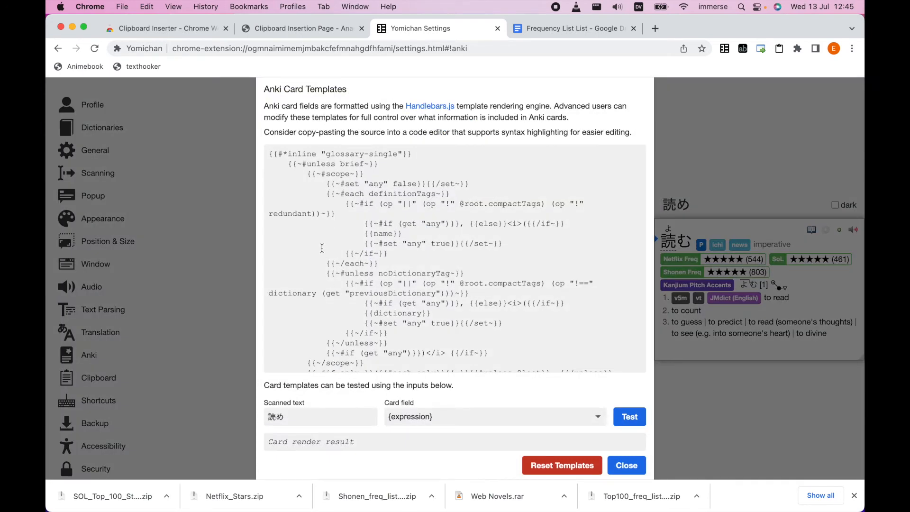
pyautogui.moveTo(268, 155); pyautogui.dragTo(457, 464)
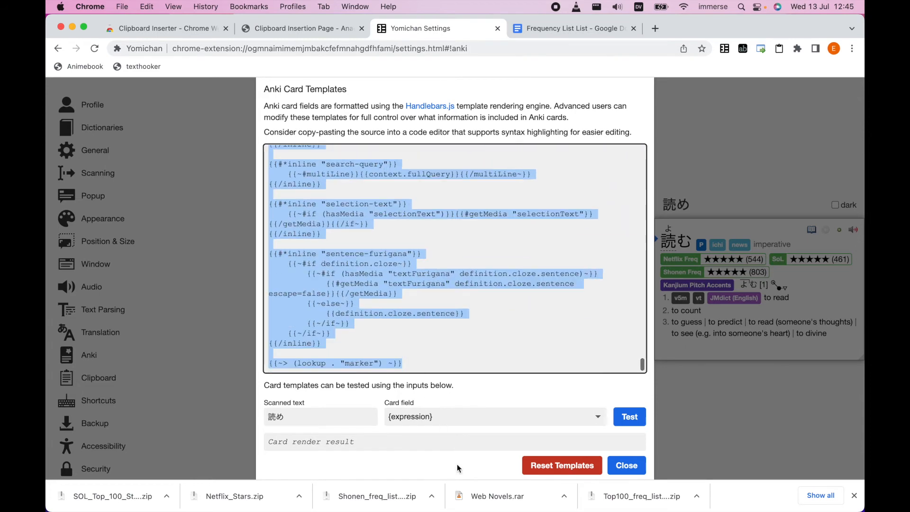
pyautogui.press('BackSpace')
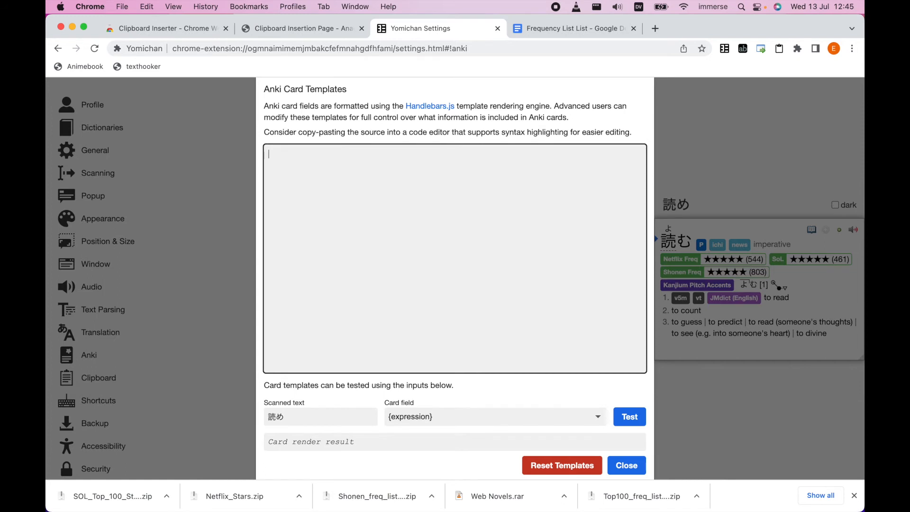
pyautogui.press('super+v')
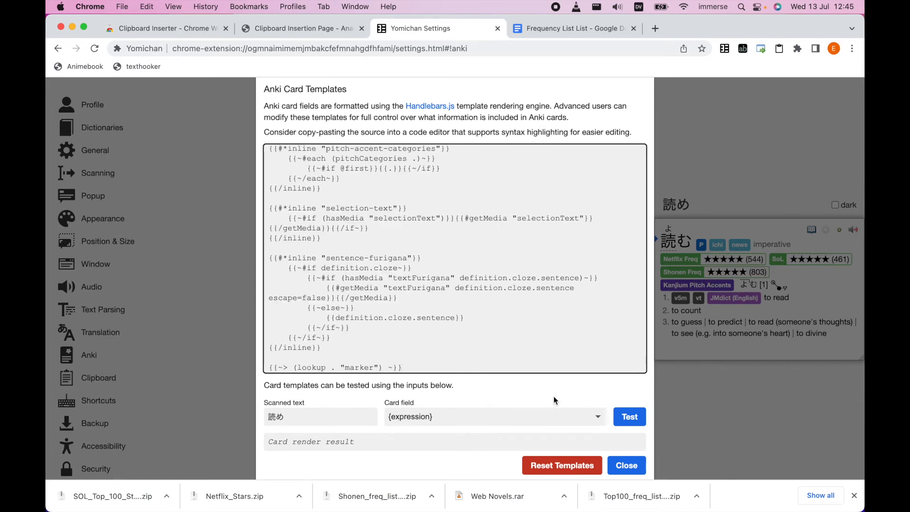
# - Test the {frequencies} card field on the scanned text 読め, examine the full render result, and close the card templates
pyautogui.click(597, 416)
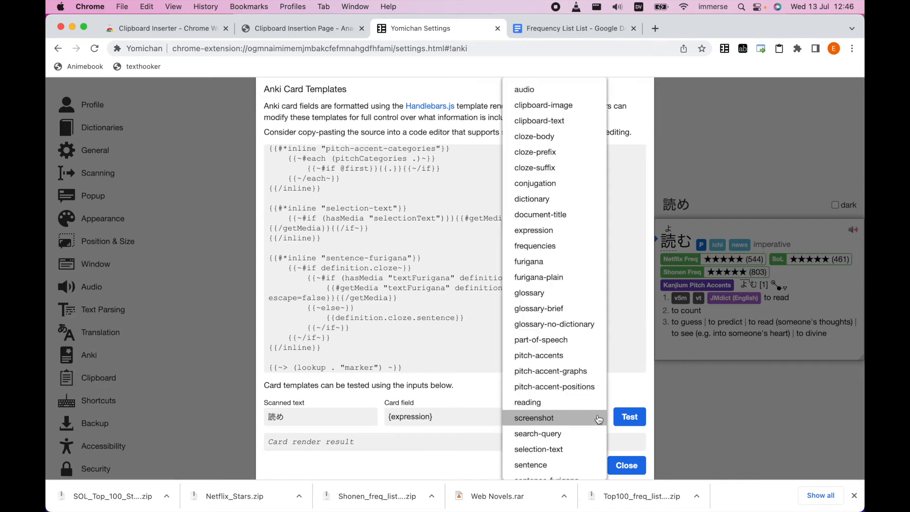
pyautogui.click(543, 246)
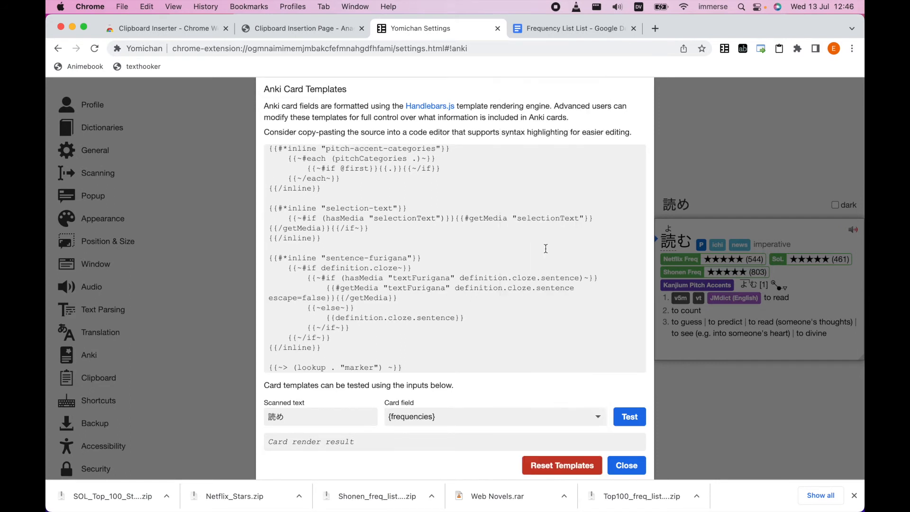
pyautogui.click(638, 417)
pyautogui.hscroll(3, 515, 442)
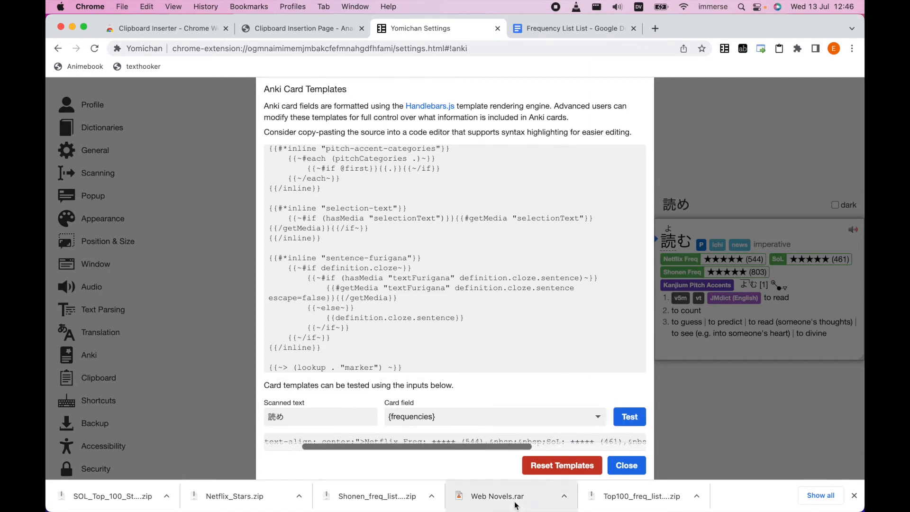
pyautogui.hscroll(3, 500, 436)
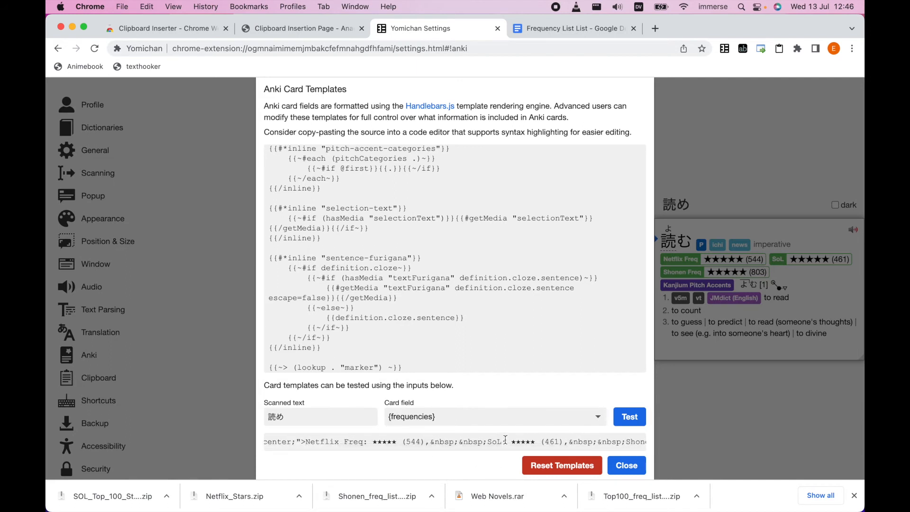
pyautogui.hscroll(2, 505, 440)
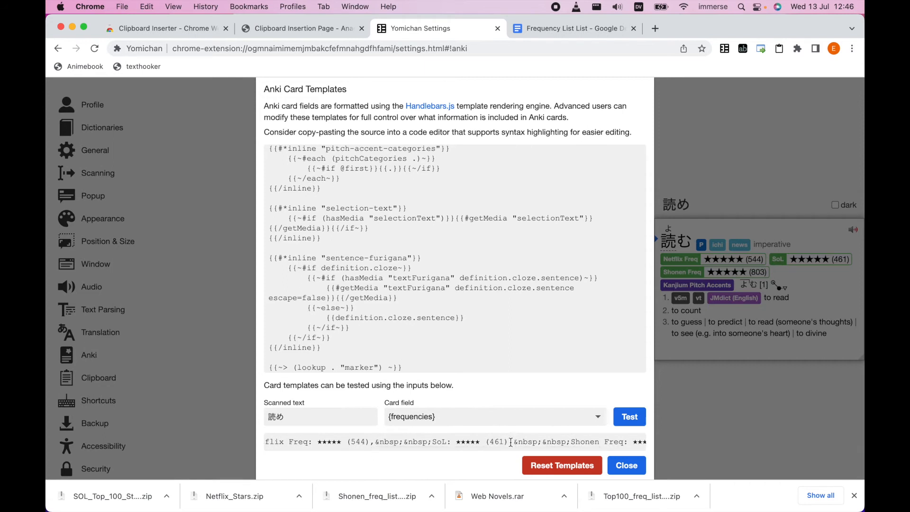
pyautogui.hscroll(2, 510, 442)
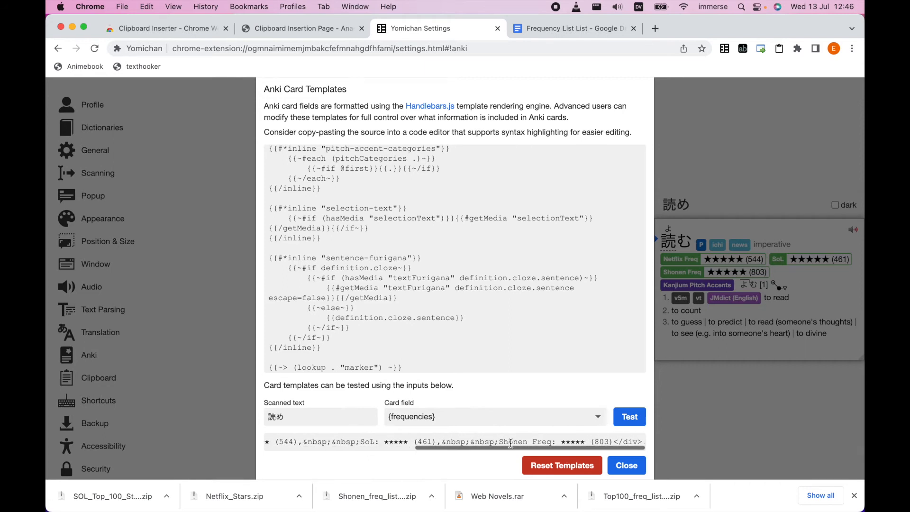
pyautogui.hscroll(-3, 510, 443)
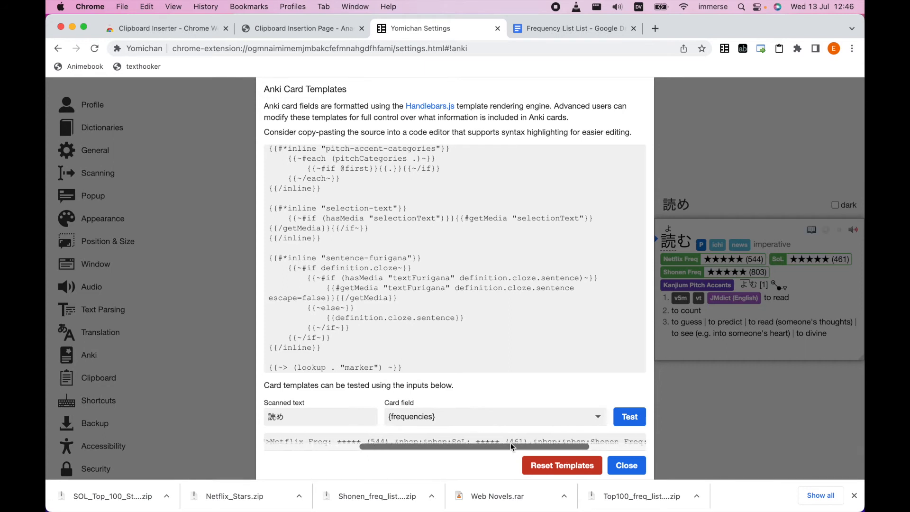
pyautogui.click(629, 469)
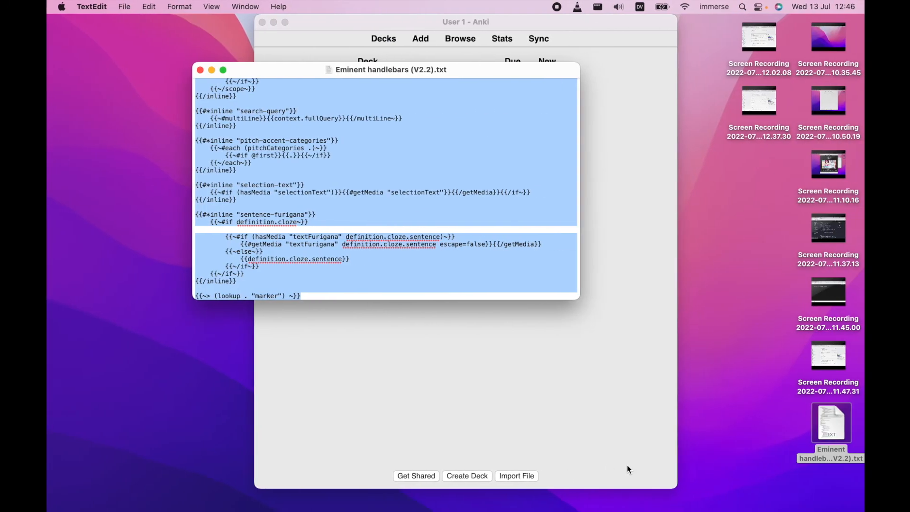
# - Switch to Anki and delete the 読む card from the test deck in the card browser
pyautogui.click(454, 40)
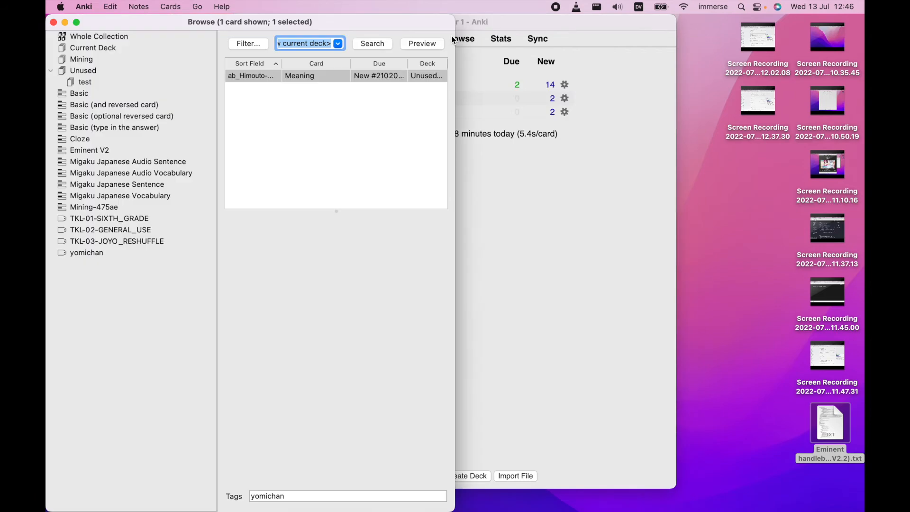
pyautogui.click(117, 82)
pyautogui.click(311, 78)
pyautogui.rightClick(312, 79)
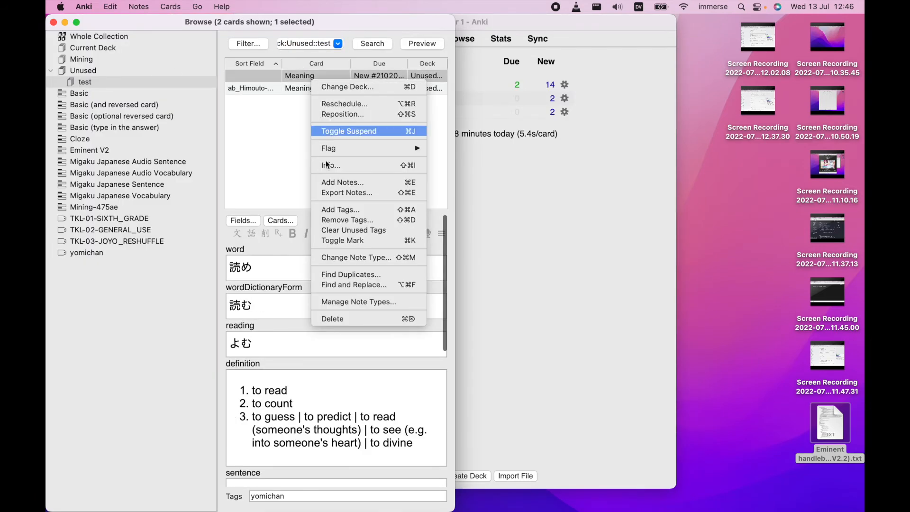
pyautogui.click(339, 320)
# - Switch to Chrome, add the 読む entry to Anki again from the Yomichan preview, and preview the new card in Anki's card browser
pyautogui.press('super+Tab')
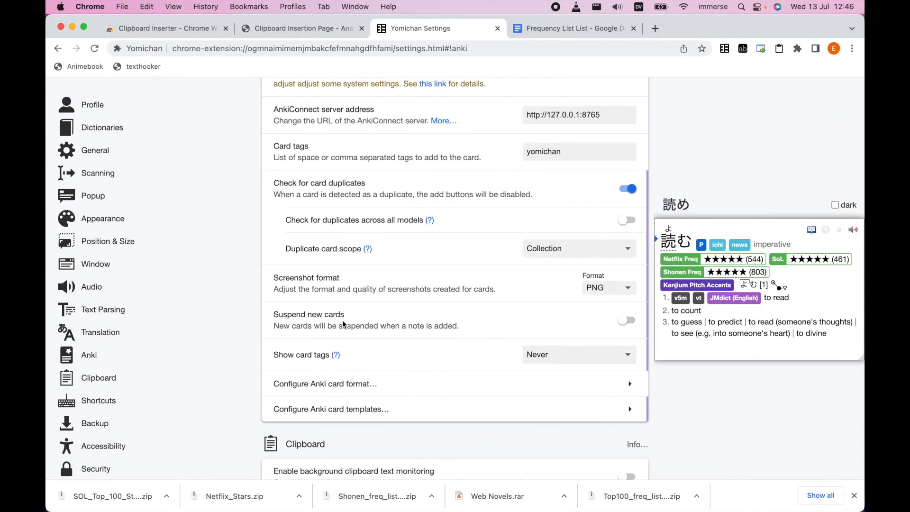
pyautogui.click(96, 48)
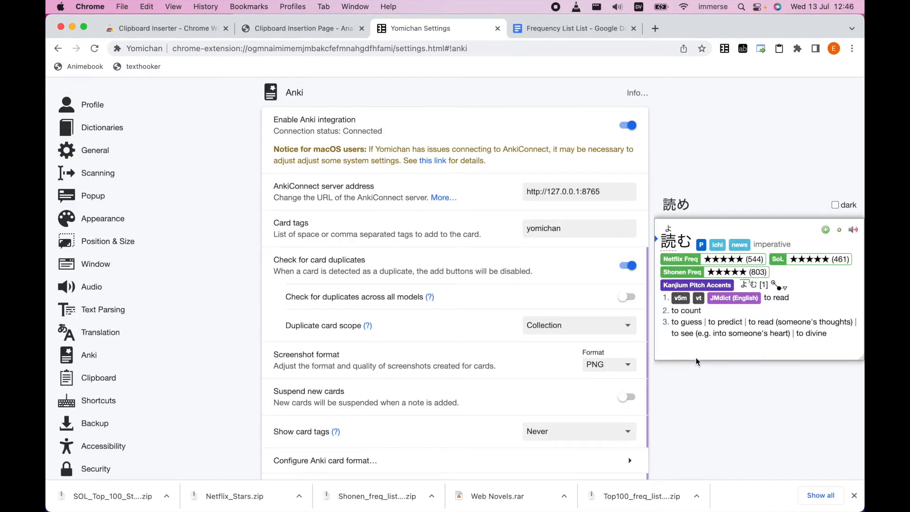
pyautogui.click(825, 229)
pyautogui.click(811, 229)
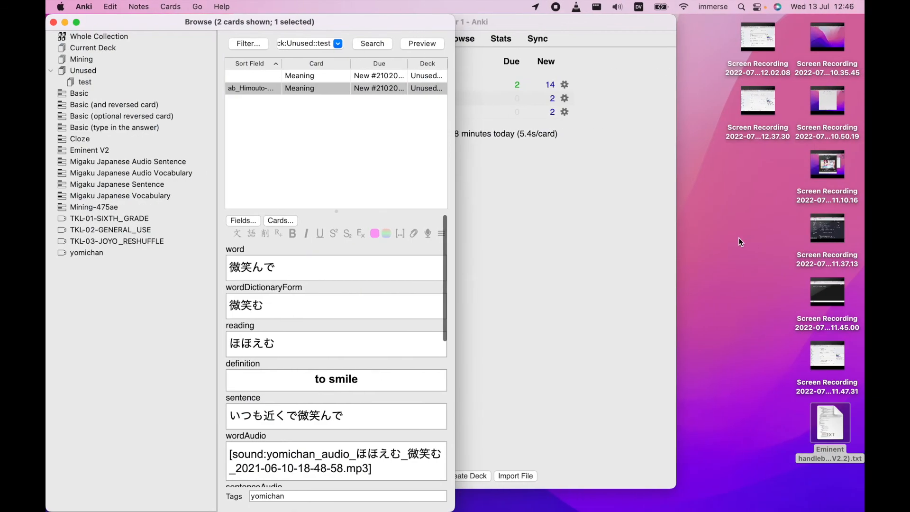
pyautogui.click(346, 75)
pyautogui.click(412, 43)
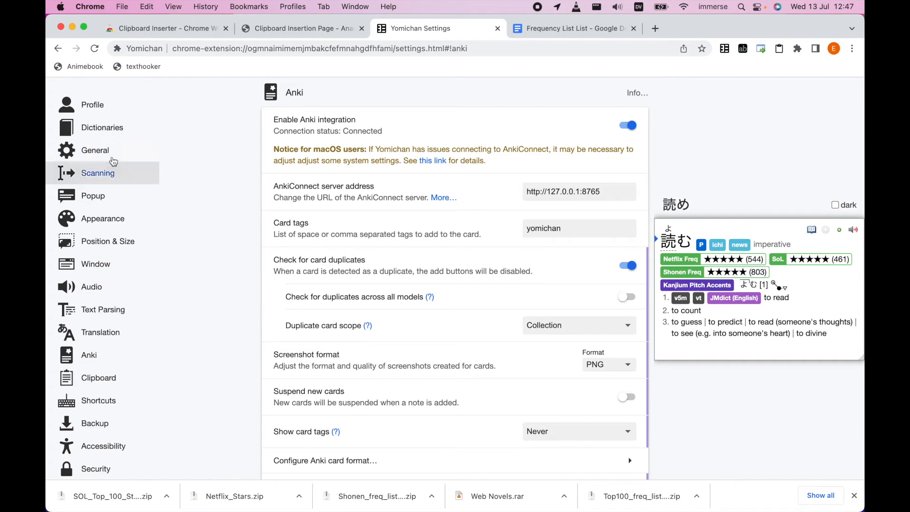
# - Switch to Chrome and return the Clipboard Inserter tab to the Animecards anime page, at the mpv script's Installation section
pyautogui.click(160, 29)
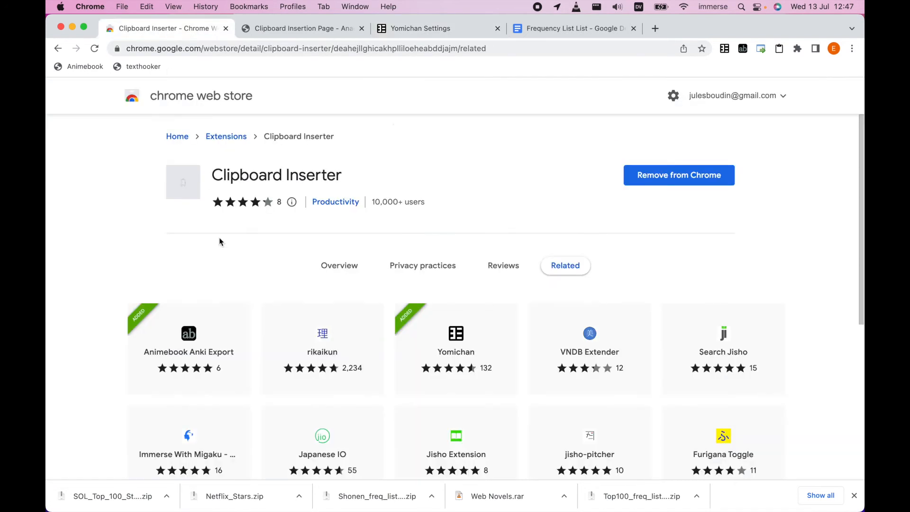
pyautogui.click(57, 50)
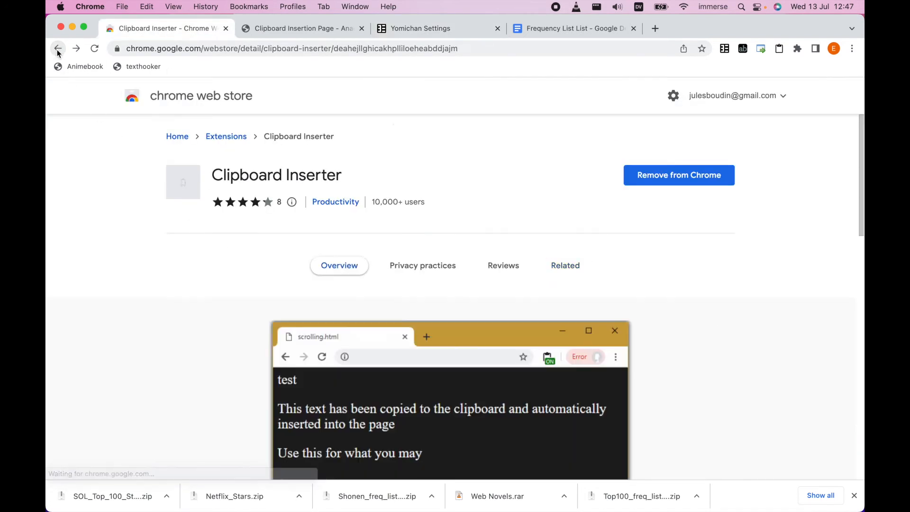
pyautogui.click(57, 49)
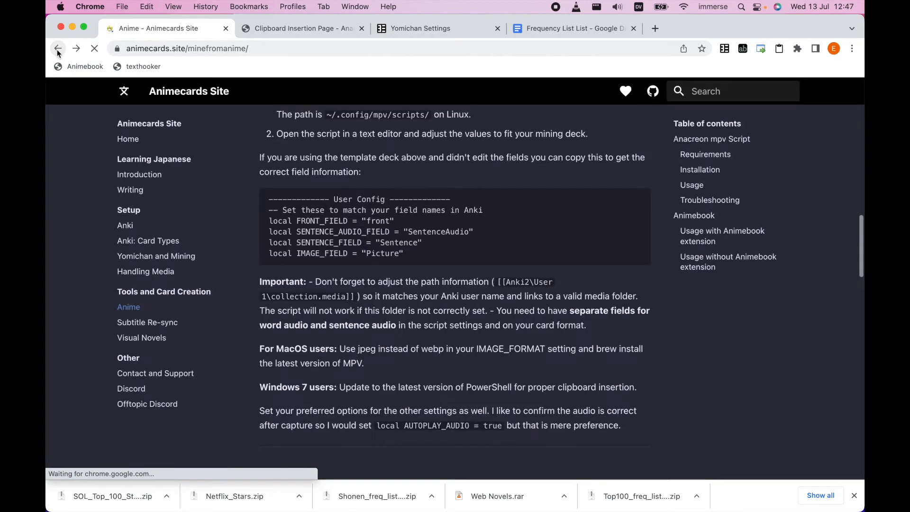
pyautogui.scroll(3, 279, 296)
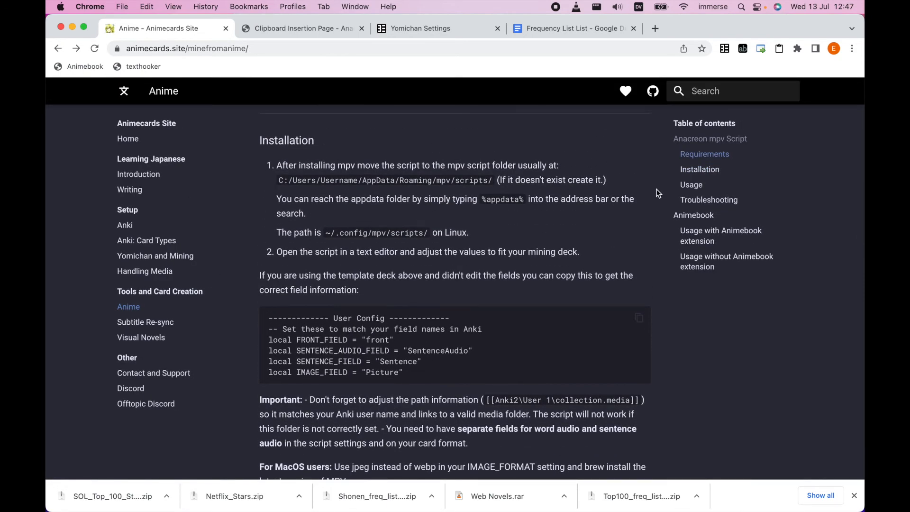
pyautogui.scroll(1, 489, 245)
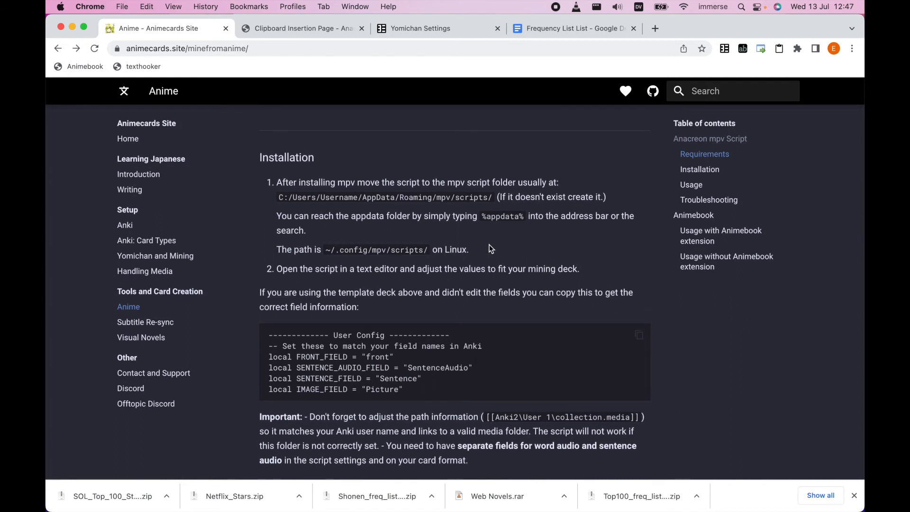
# - Examine the Windows and Linux script locations in the installation instructions and copy the path ~/.config/mpv/scripts/
pyautogui.moveTo(326, 251); pyautogui.dragTo(429, 253)
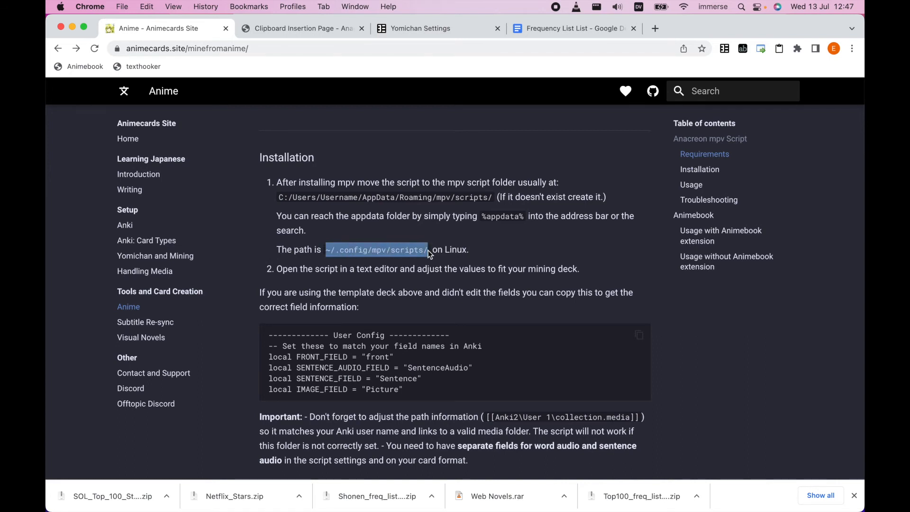
pyautogui.moveTo(279, 197); pyautogui.dragTo(490, 196)
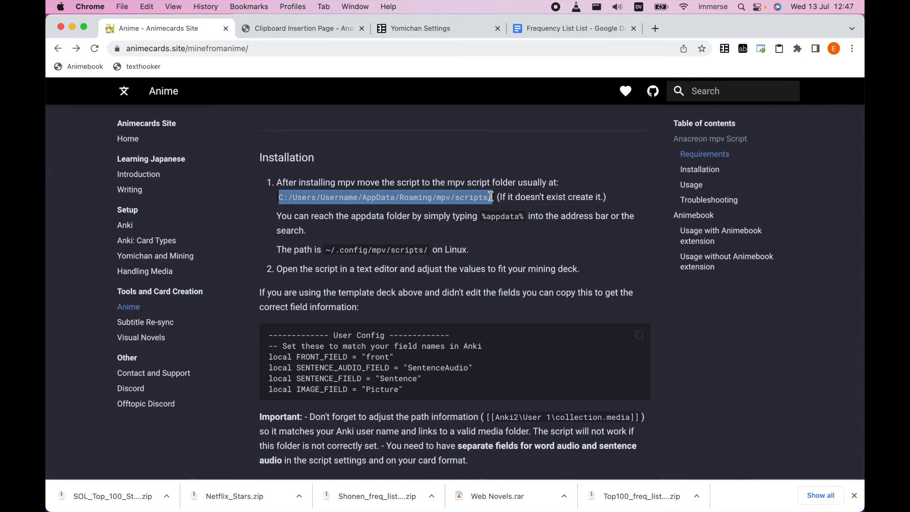
pyautogui.click(340, 247)
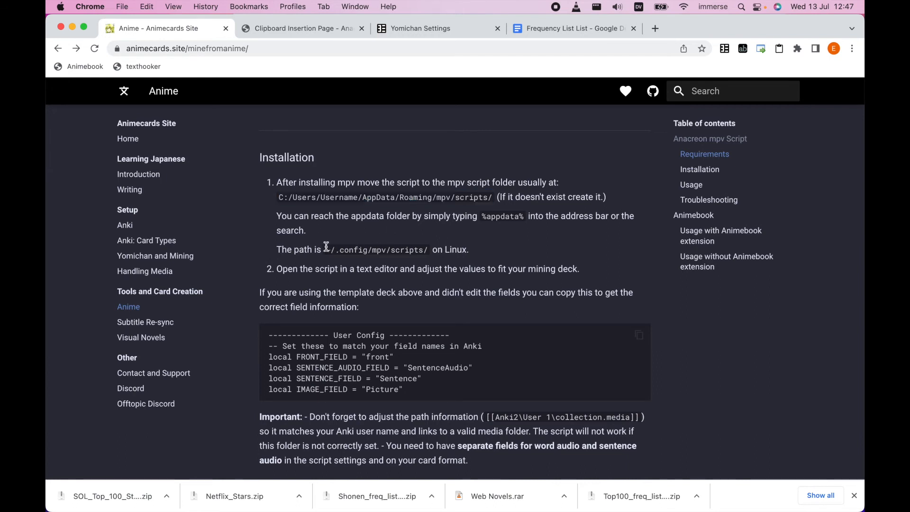
pyautogui.moveTo(327, 252); pyautogui.dragTo(428, 250)
pyautogui.press('super+c')
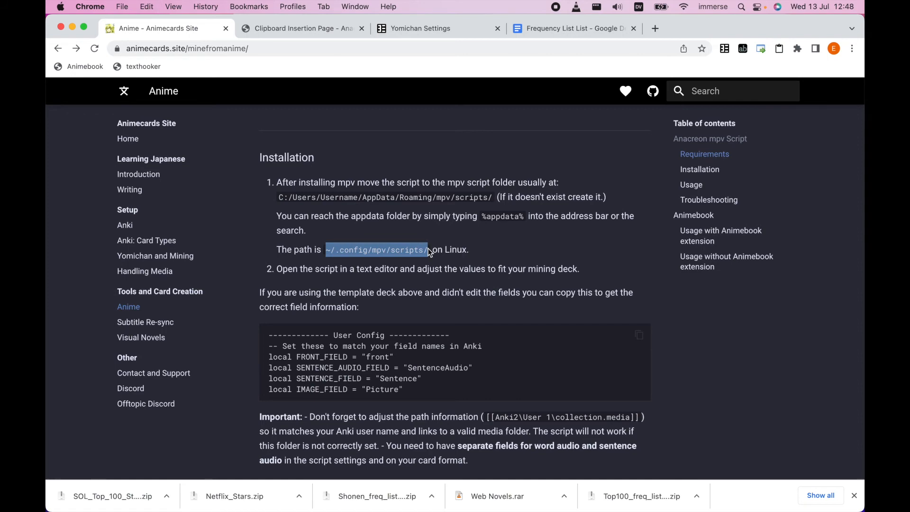
# - Switch to Finder and go to the folder ~/.config/mpv/scripts/, moving its window to a free area
pyautogui.hotkey('ctrl', 'Right')
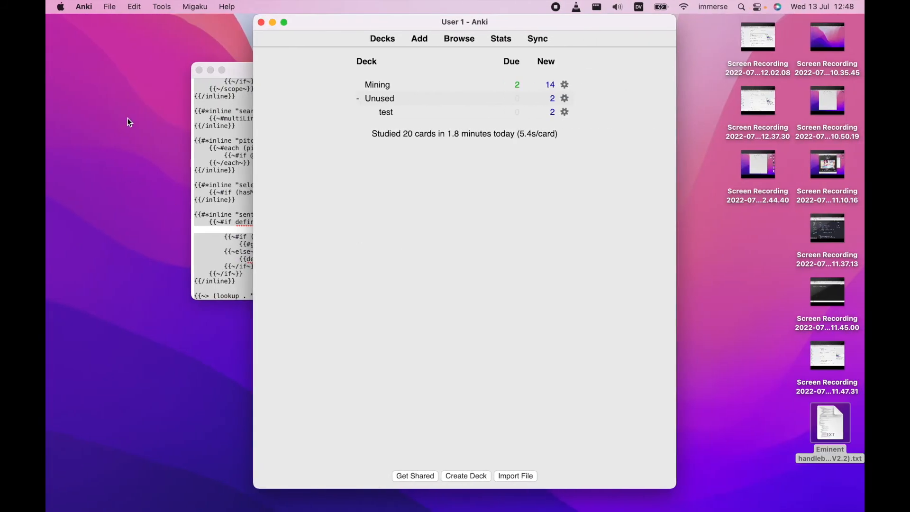
pyautogui.moveTo(111, 106); pyautogui.dragTo(146, 212)
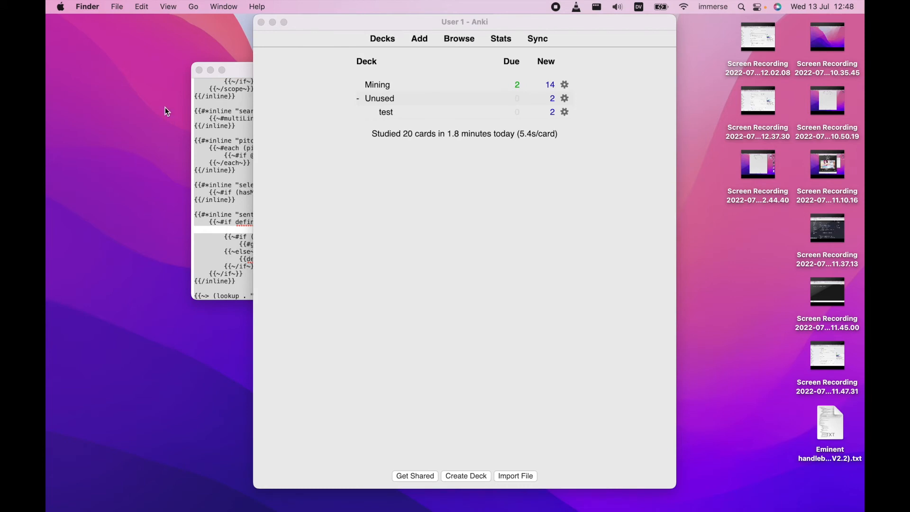
pyautogui.click(194, 8)
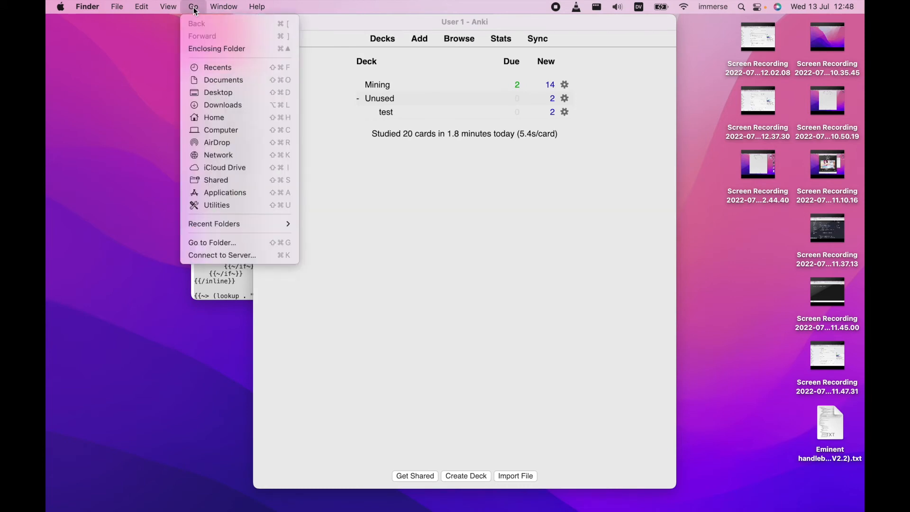
pyautogui.click(216, 243)
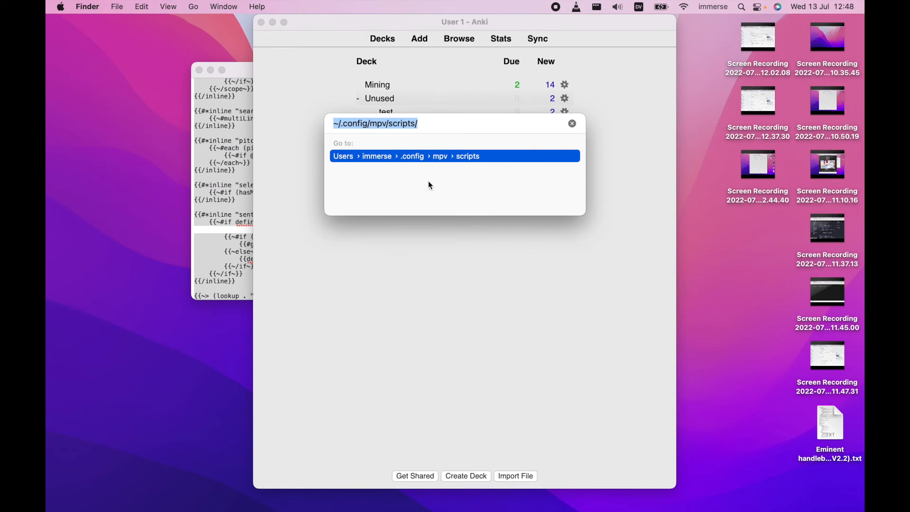
pyautogui.press('Right')
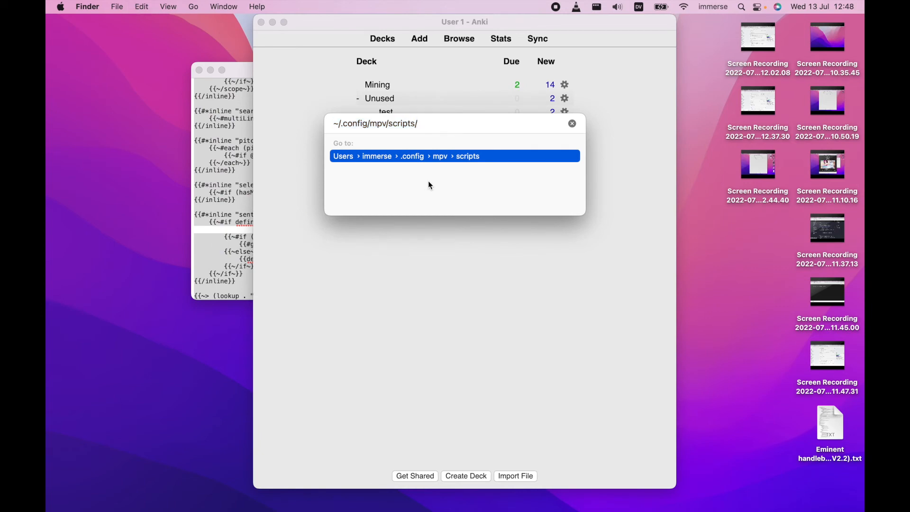
pyautogui.press('Return')
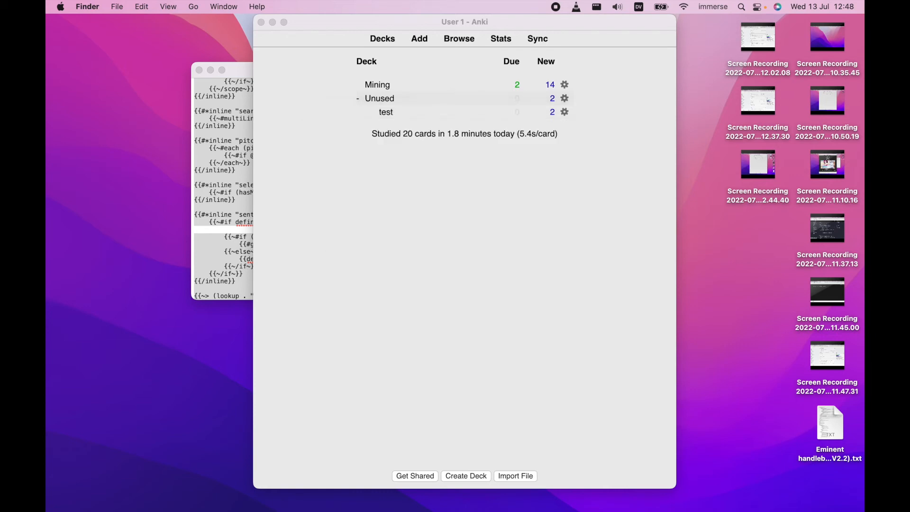
pyautogui.moveTo(444, 130); pyautogui.dragTo(361, 108)
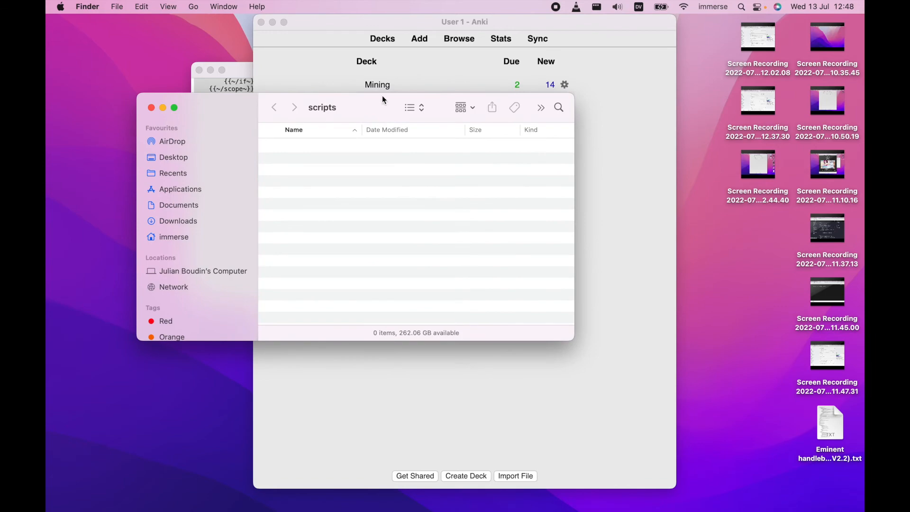
# - Open the Downloads folder in Finder and arrange its window beside the scripts window so both file lists are accessible
pyautogui.click(588, 496)
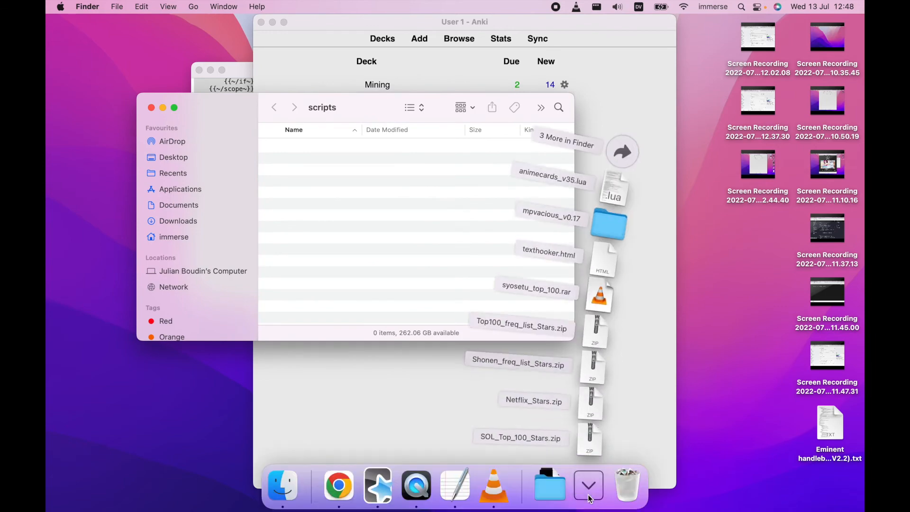
pyautogui.click(618, 179)
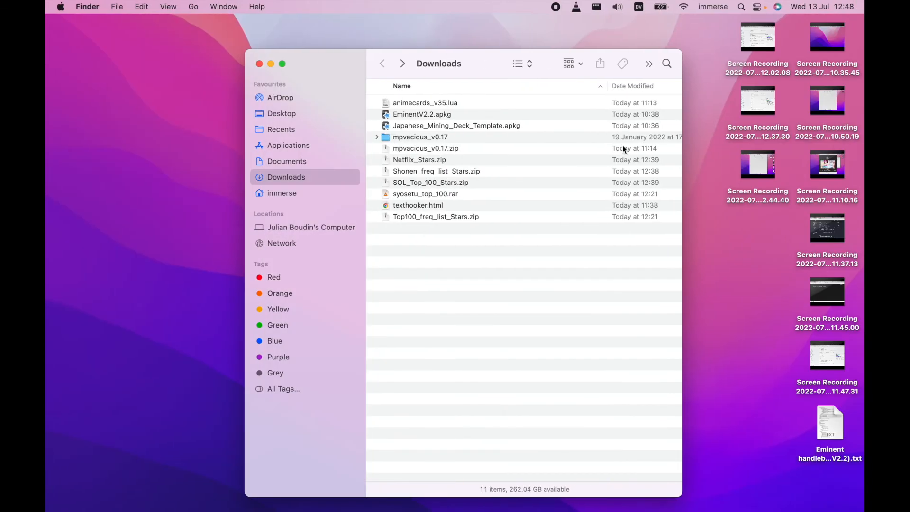
pyautogui.moveTo(502, 65); pyautogui.dragTo(615, 62)
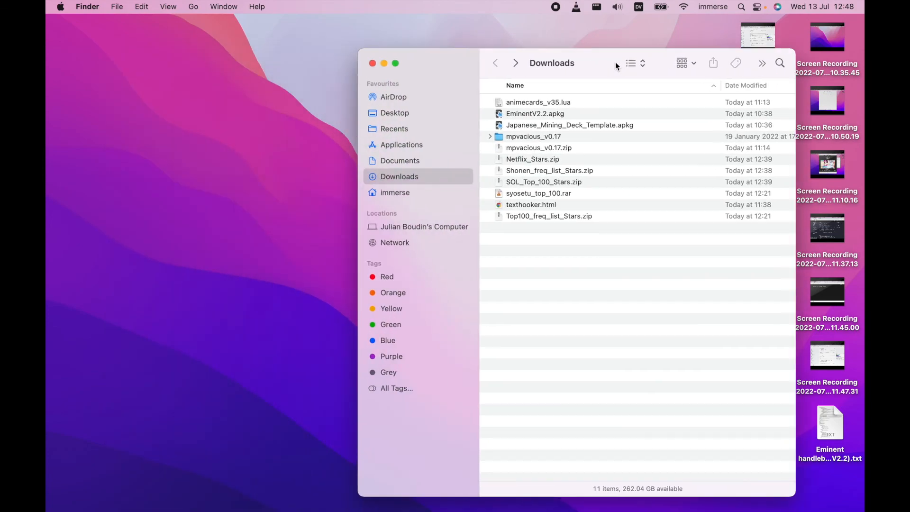
pyautogui.hotkey('ctrl', 'Left')
pyautogui.moveTo(354, 100); pyautogui.dragTo(285, 59)
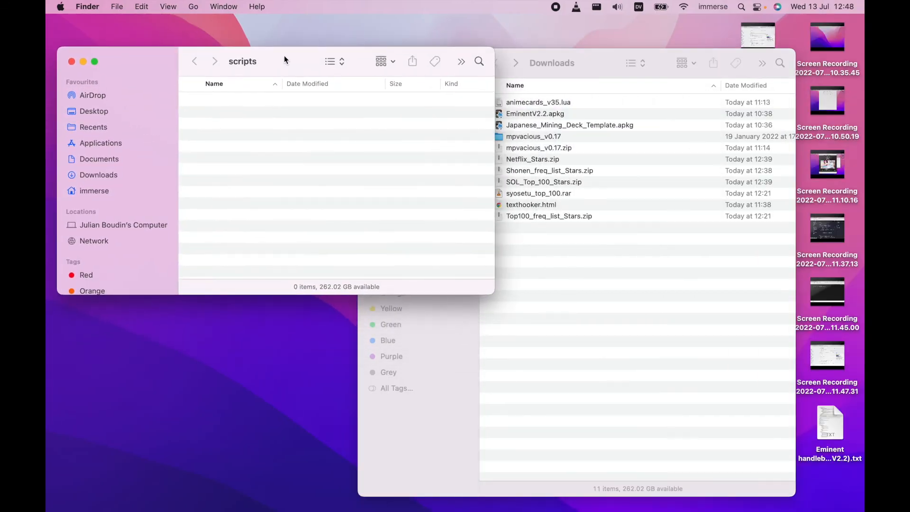
pyautogui.click(642, 306)
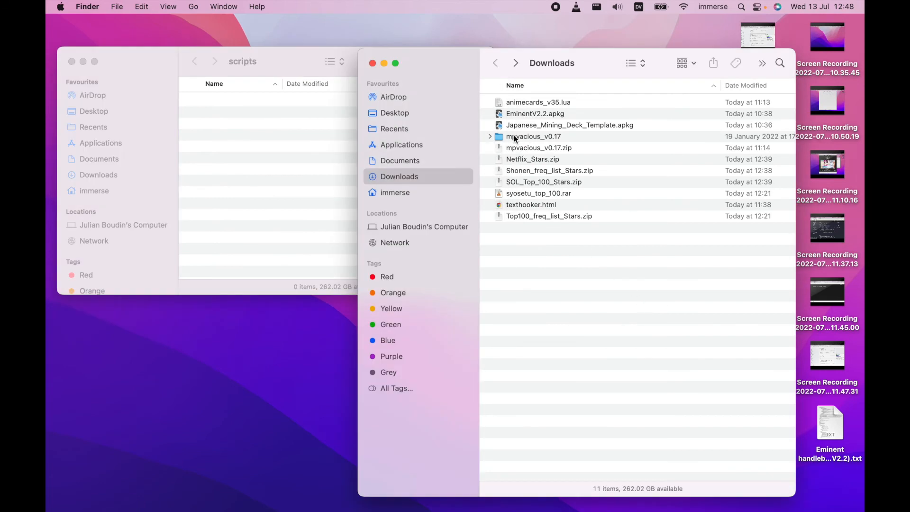
# - Move the mpvacious_v0.17 folder and the animecards_v35.lua file from Downloads into the scripts folder
pyautogui.click(516, 137)
pyautogui.moveTo(521, 138); pyautogui.dragTo(277, 181)
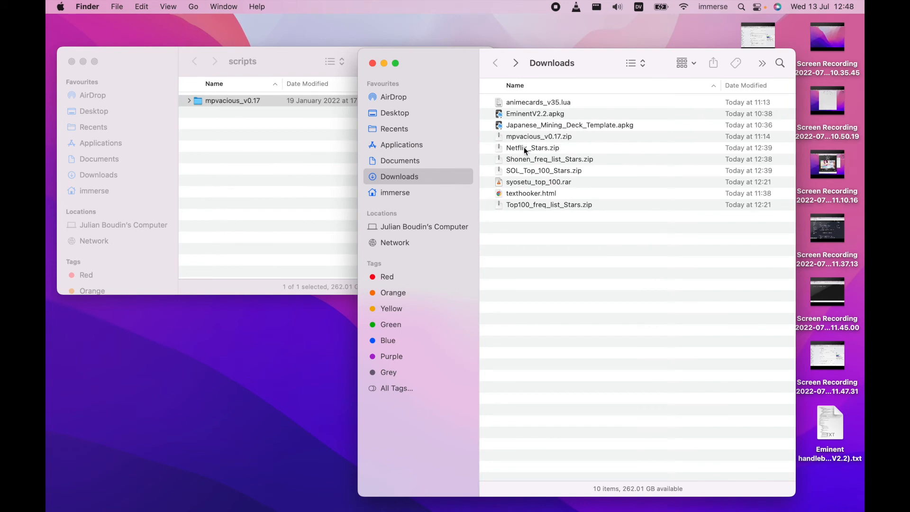
pyautogui.click(522, 104)
pyautogui.moveTo(533, 102); pyautogui.dragTo(283, 160)
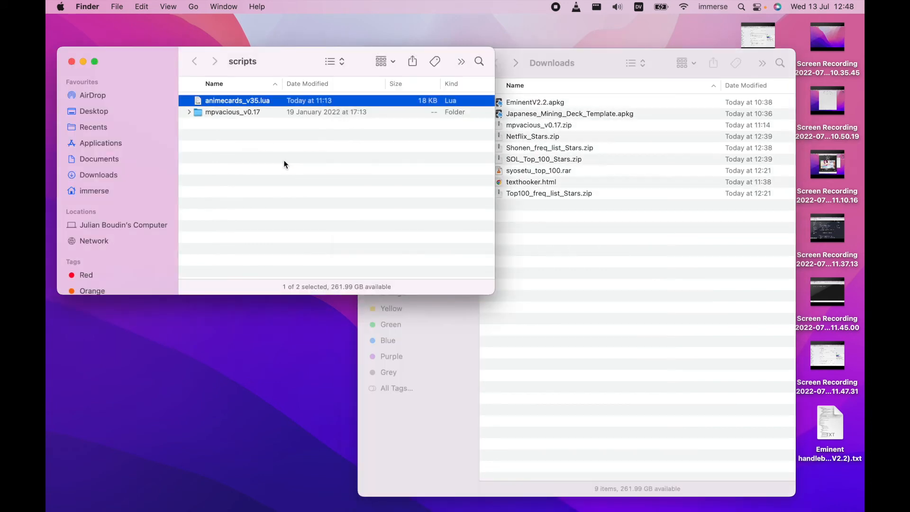
pyautogui.click(283, 160)
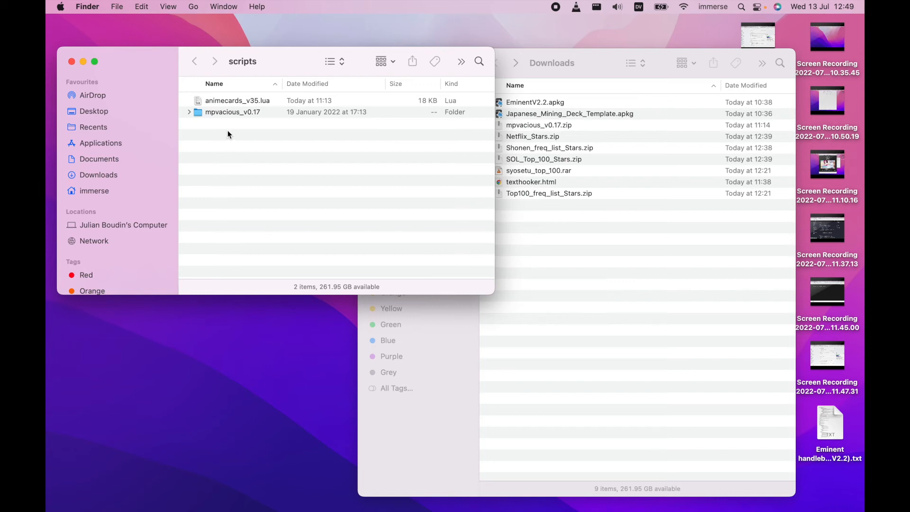
# - Open animecards_v35.lua from the scripts folder in TextMate and examine its User Config section
pyautogui.click(221, 101)
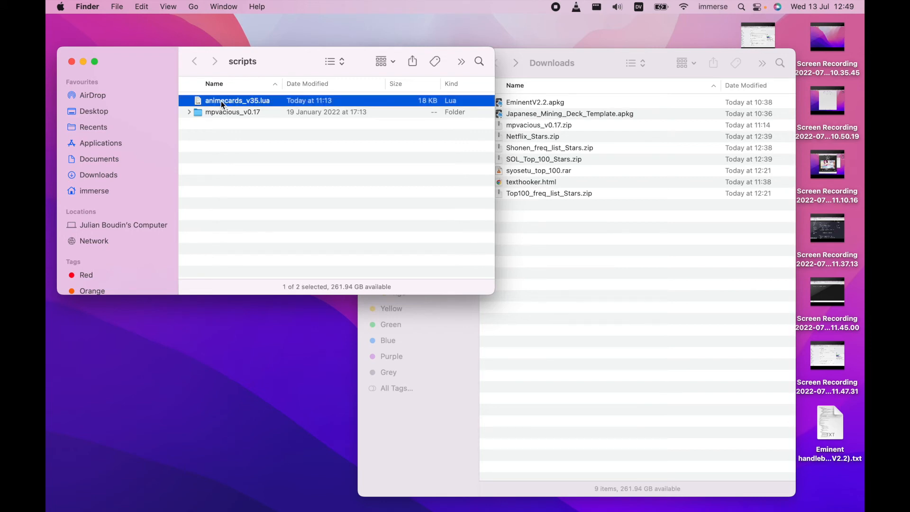
pyautogui.rightClick(221, 101)
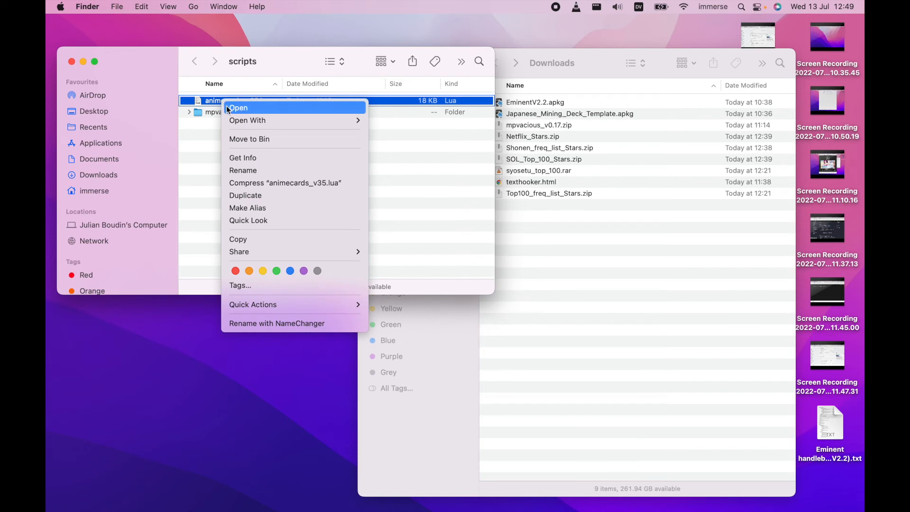
pyautogui.moveTo(244, 122)
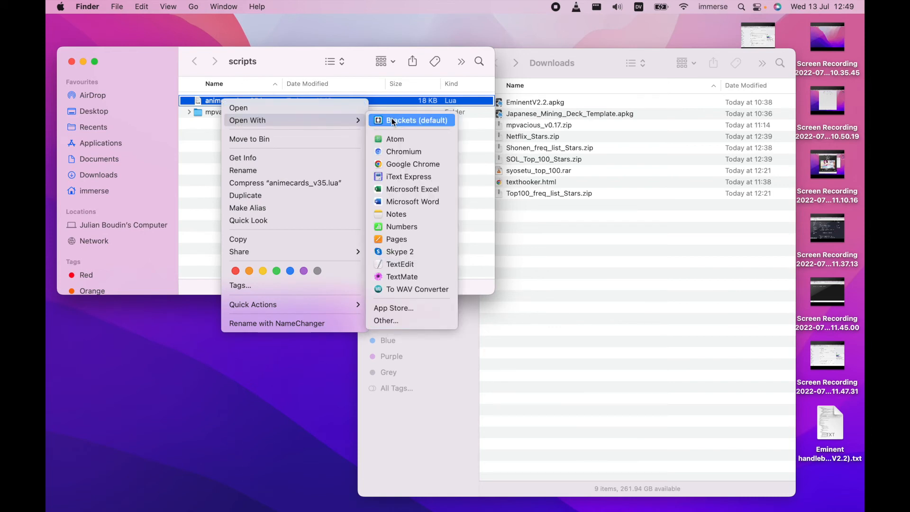
pyautogui.click(398, 277)
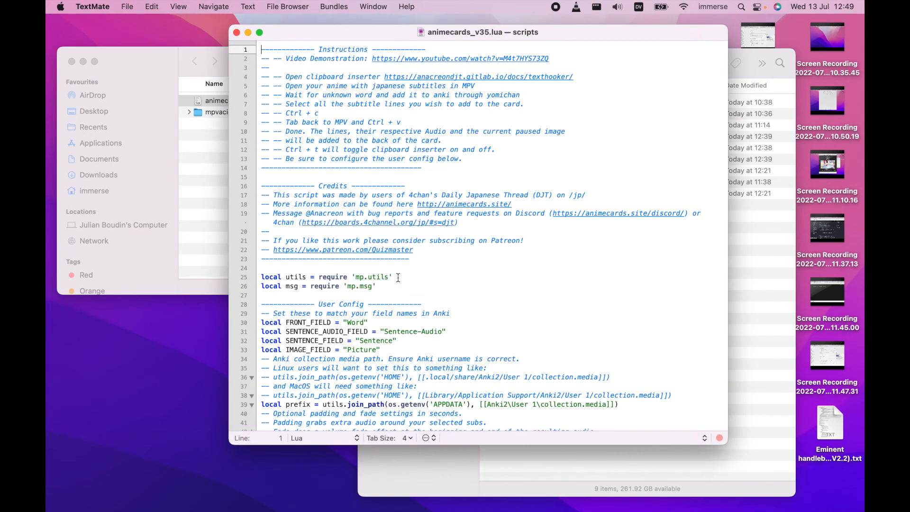
pyautogui.scroll(-10, 517, 212)
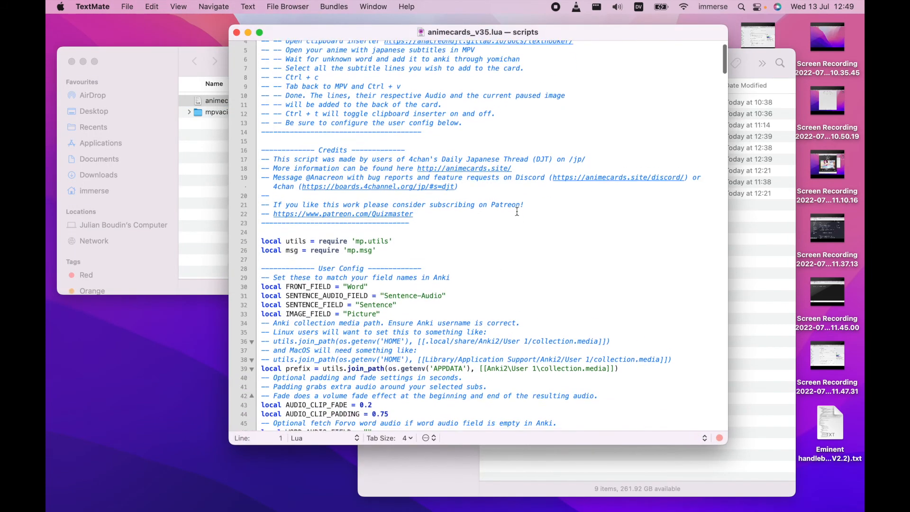
pyautogui.scroll(3, 517, 211)
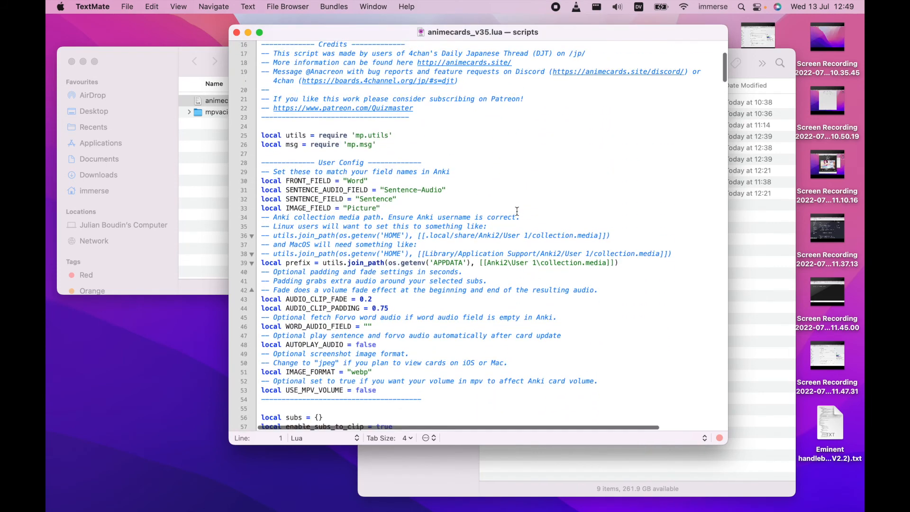
pyautogui.scroll(-5, 517, 211)
pyautogui.scroll(-2, 517, 212)
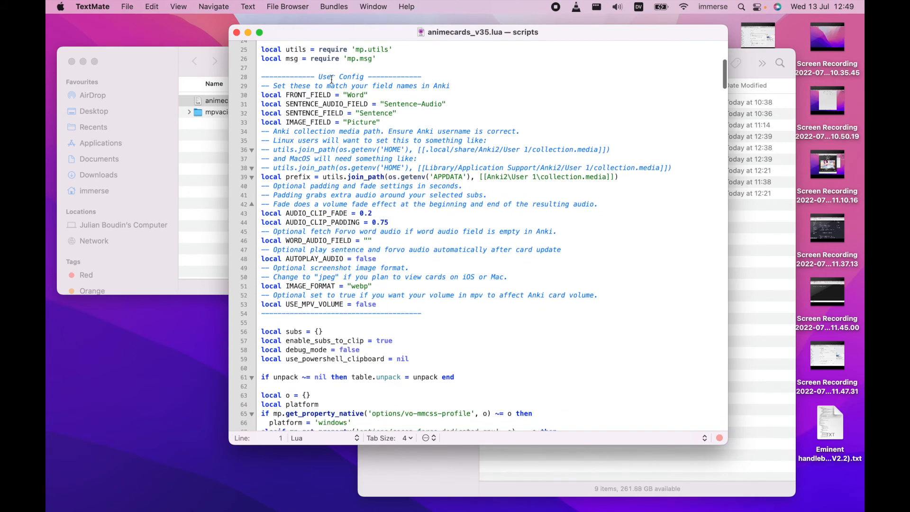
# - Examine where the User Config section of animecards_v35.lua starts and ends, and view the Anki main window
pyautogui.moveTo(261, 77); pyautogui.dragTo(431, 81)
pyautogui.moveTo(261, 314); pyautogui.dragTo(429, 317)
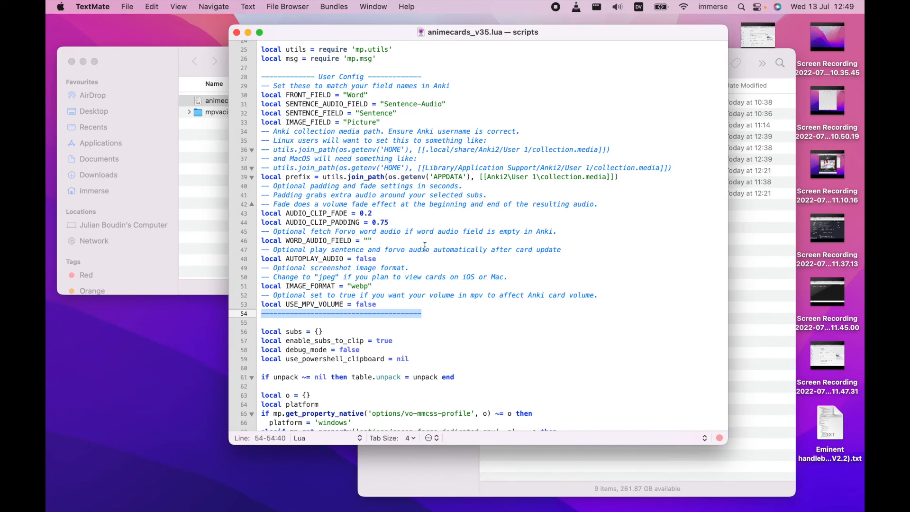
pyautogui.hotkey('ctrl', 'Left')
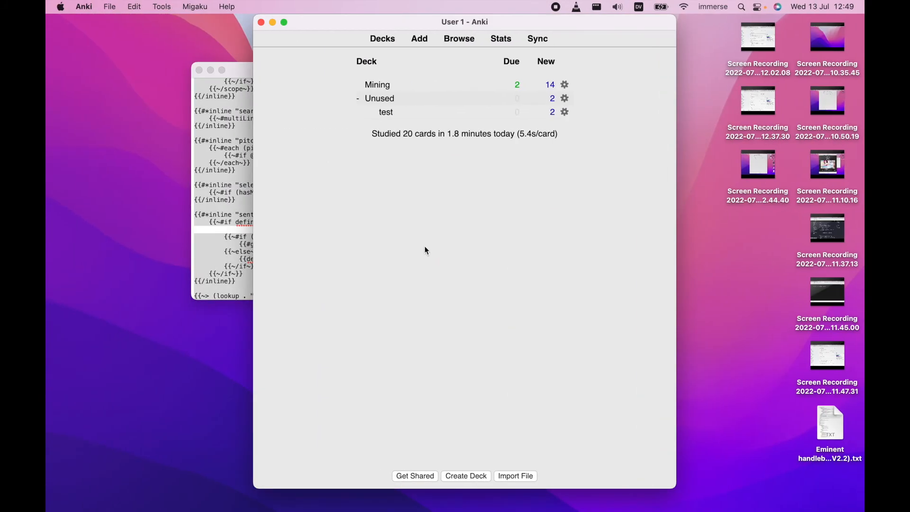
pyautogui.hotkey('ctrl', 'Up')
pyautogui.moveTo(435, 13)
pyautogui.moveTo(513, 21); pyautogui.dragTo(675, 26)
pyautogui.click(573, 39)
pyautogui.hotkey('ctrl', 'Left')
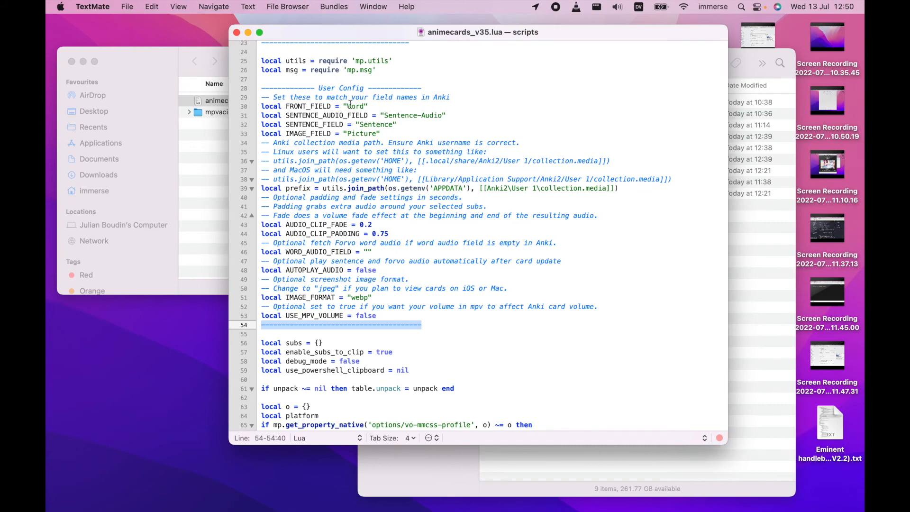
# - Switch to Anki, browse the cards of the test deck, and enlarge the note editor area that shows the field names
pyautogui.hotkey('ctrl', 'Right')
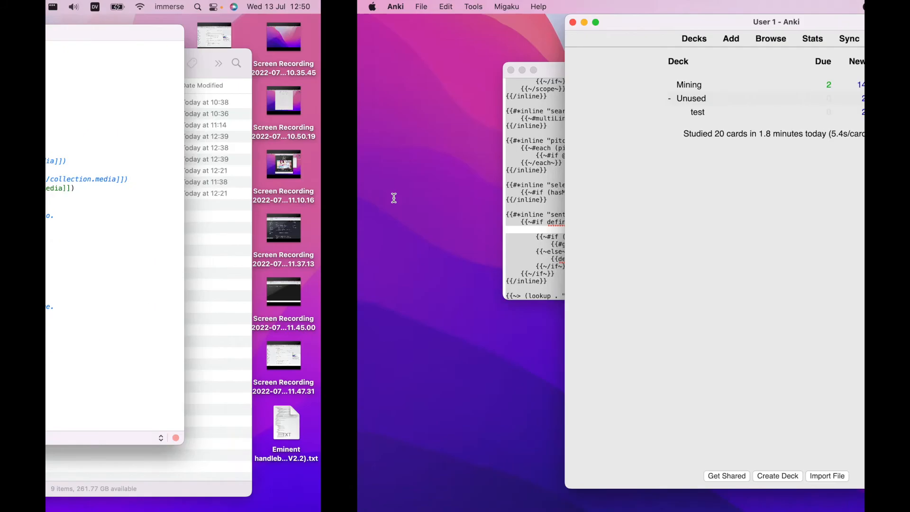
pyautogui.click(456, 42)
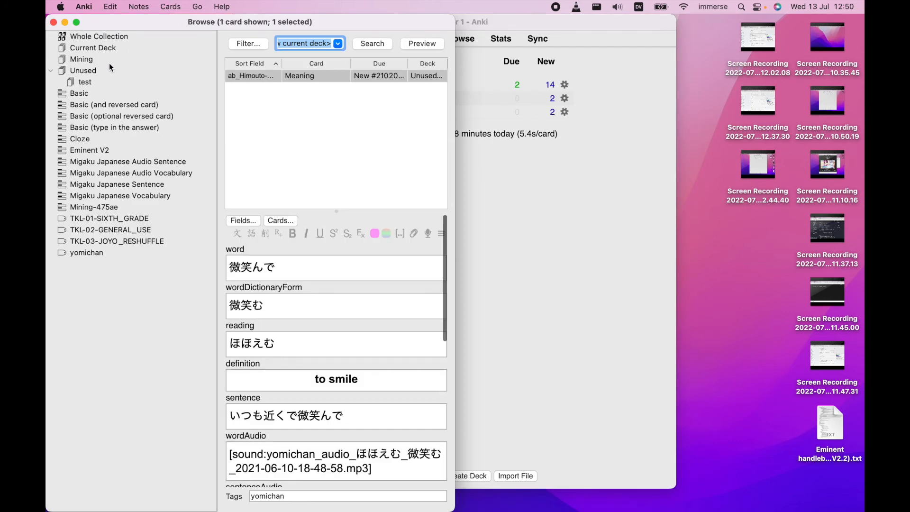
pyautogui.click(86, 82)
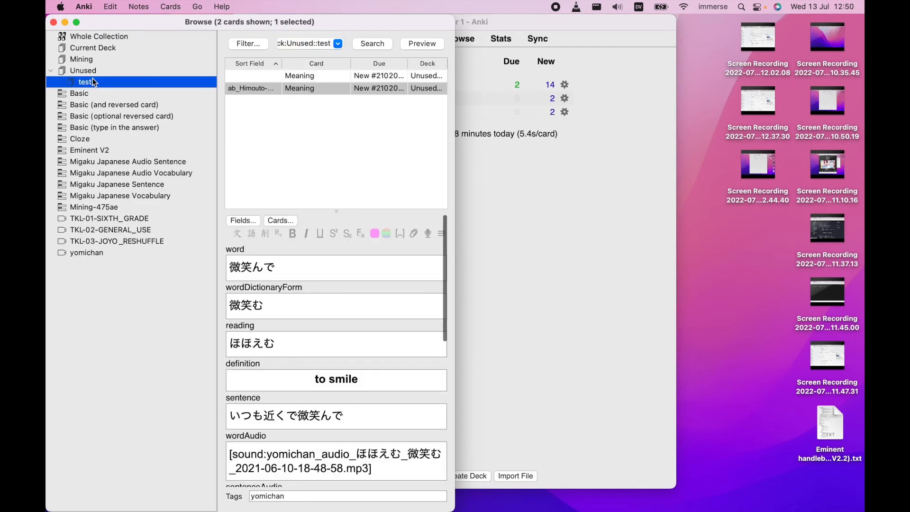
pyautogui.click(284, 221)
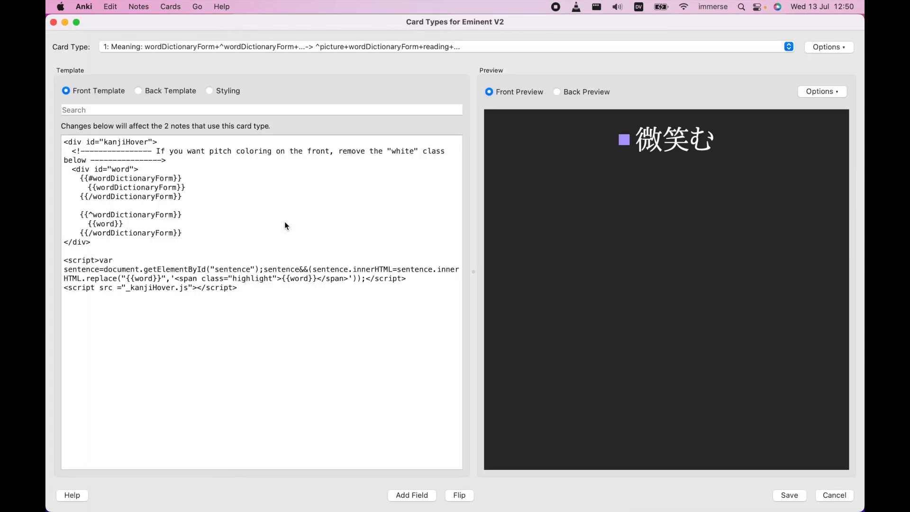
pyautogui.click(54, 22)
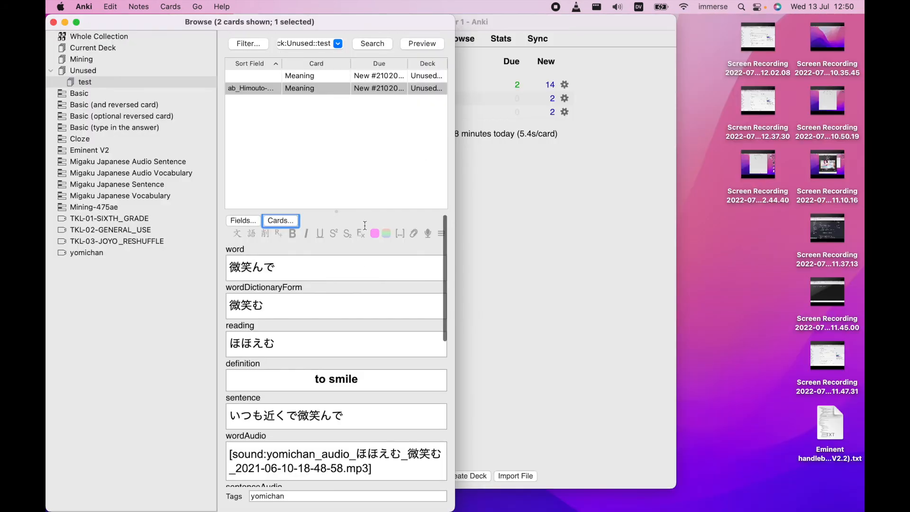
pyautogui.click(337, 215)
pyautogui.press('super+a')
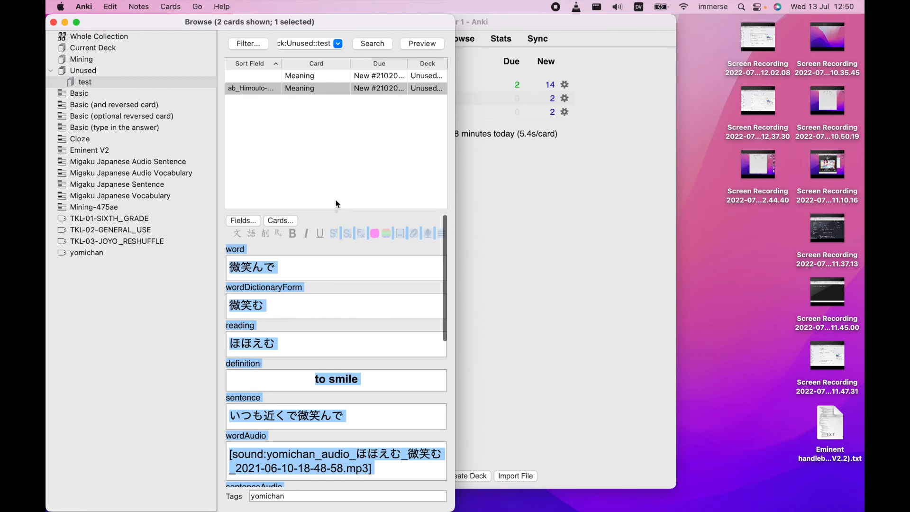
pyautogui.click(367, 267)
pyautogui.moveTo(333, 211); pyautogui.dragTo(340, 112)
pyautogui.scroll(-1, 371, 230)
pyautogui.scroll(1, 371, 230)
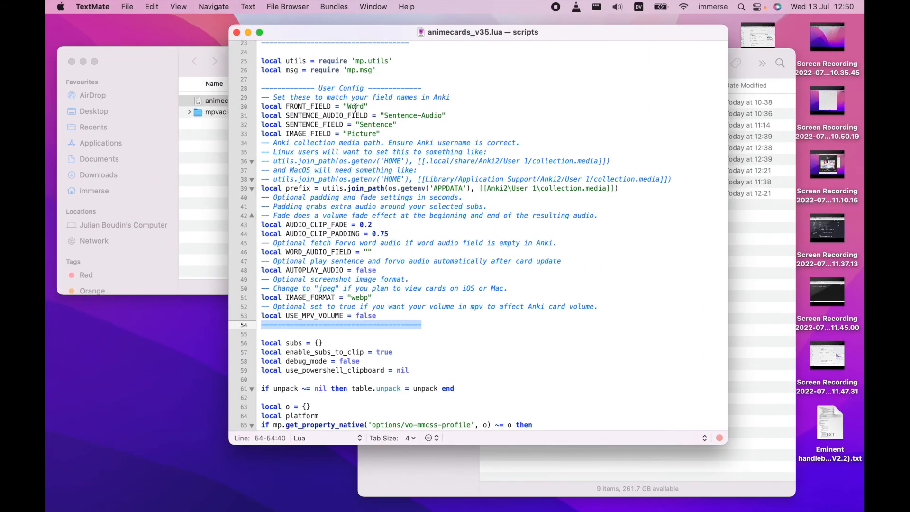
# - Set FRONT_FIELD to "word" in the User Config section of animecards_v35.lua in TextMate
pyautogui.click(352, 106)
pyautogui.press('BackSpace')
pyautogui.write('w')
# - Copy the field name sentenceAudio from the Anki card and set it as the SENTENCE_AUDIO_FIELD value in animecards_v35.lua
pyautogui.hotkey('ctrl', 'Right')
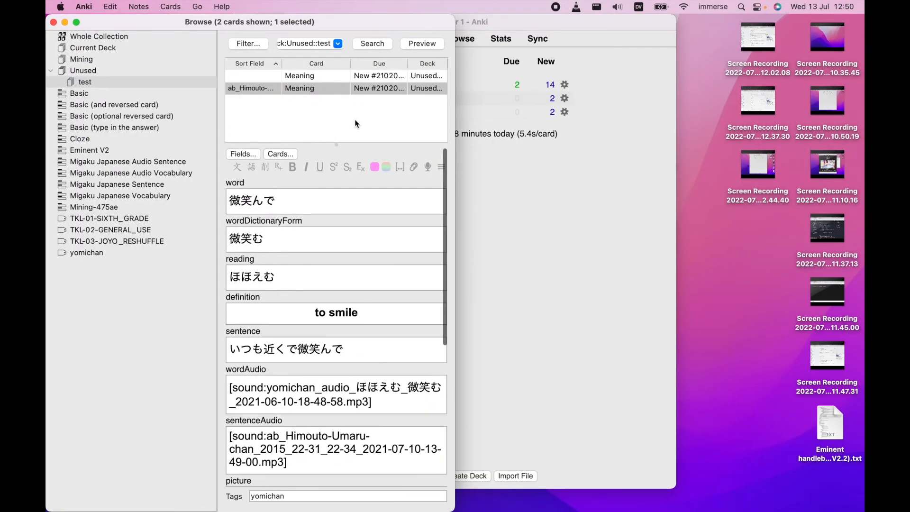
pyautogui.hotkey('ctrl', 'Left')
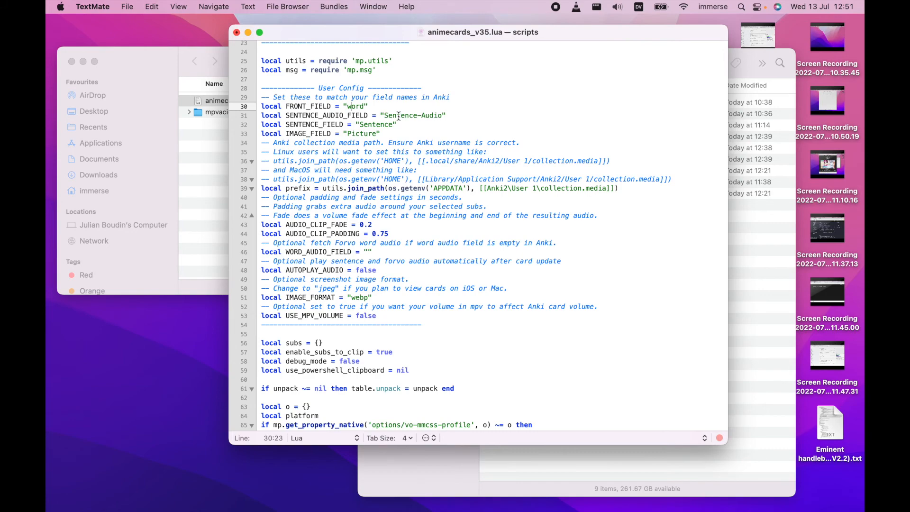
pyautogui.hotkey('ctrl', 'Right')
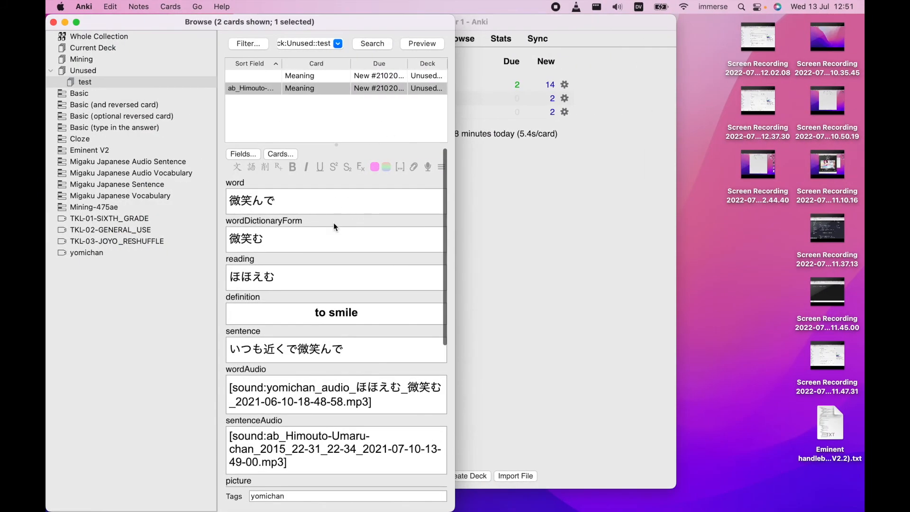
pyautogui.scroll(-5, 334, 226)
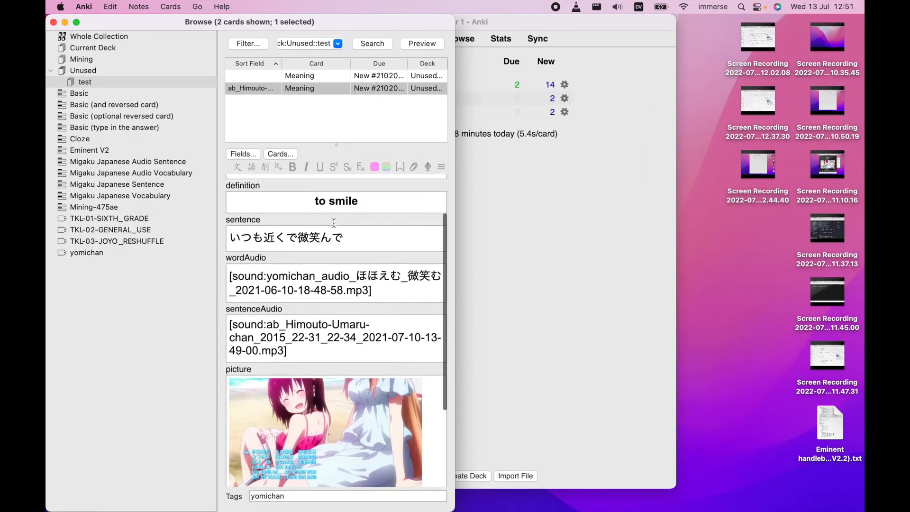
pyautogui.doubleClick(251, 295)
pyautogui.press('super+c')
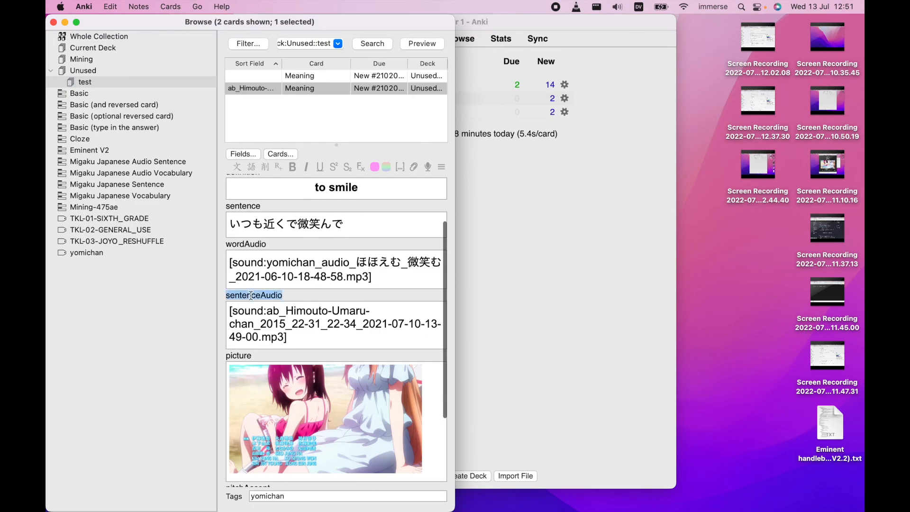
pyautogui.hotkey('ctrl', 'Left')
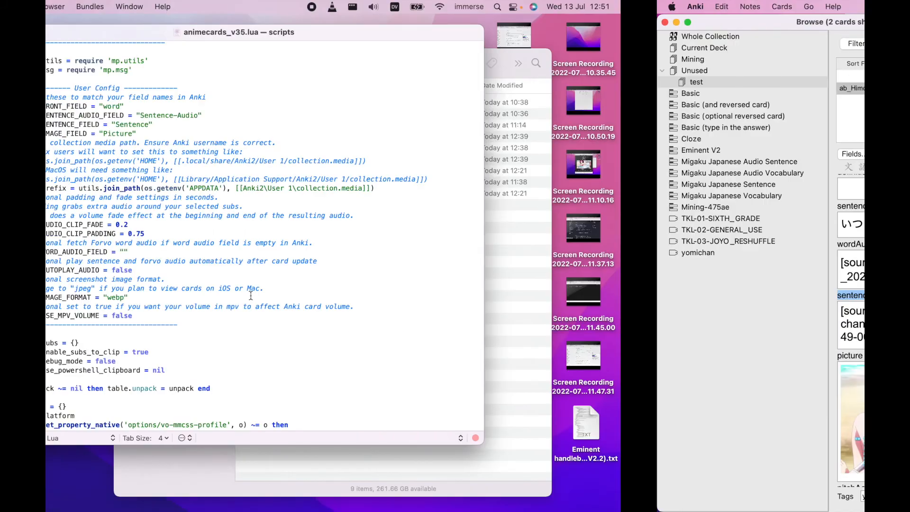
pyautogui.doubleClick(402, 115)
pyautogui.moveTo(401, 115); pyautogui.dragTo(428, 115)
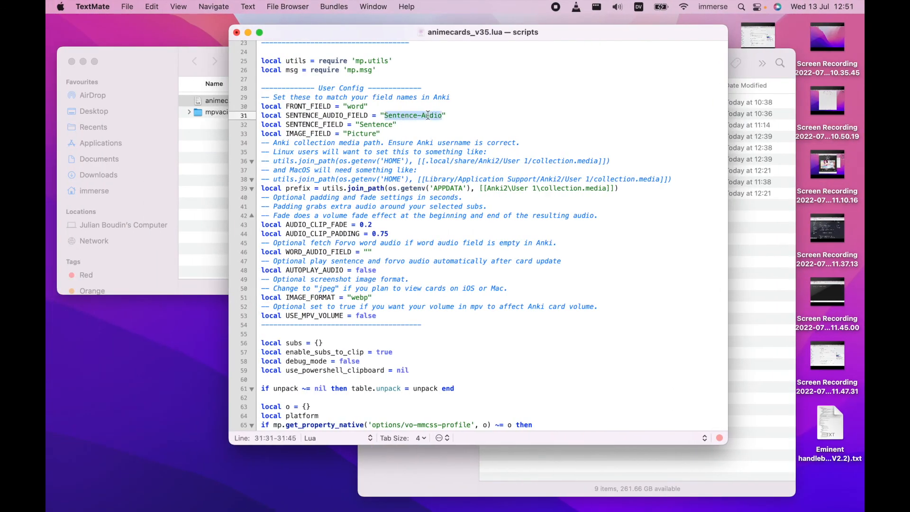
pyautogui.press('super+v')
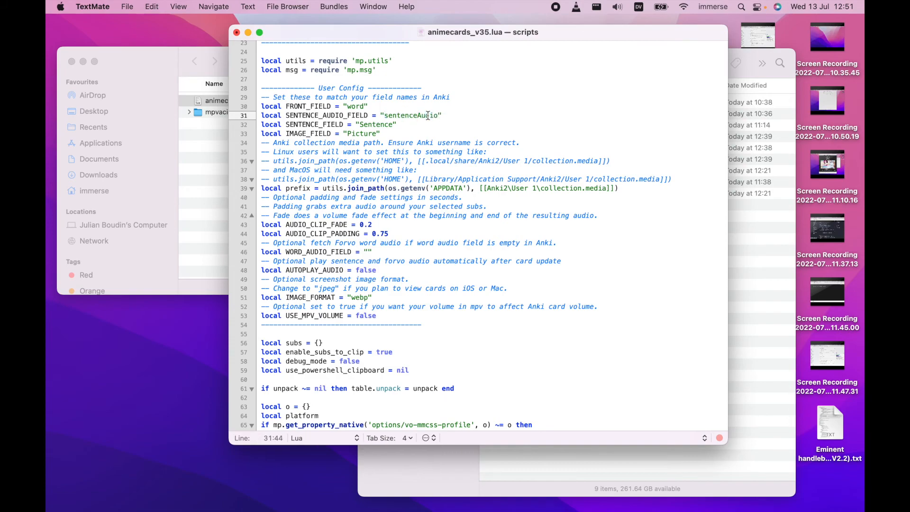
# - Copy the field name sentence from the Anki card and set it as the SENTENCE_FIELD value in animecards_v35.lua
pyautogui.hotkey('ctrl', 'Right')
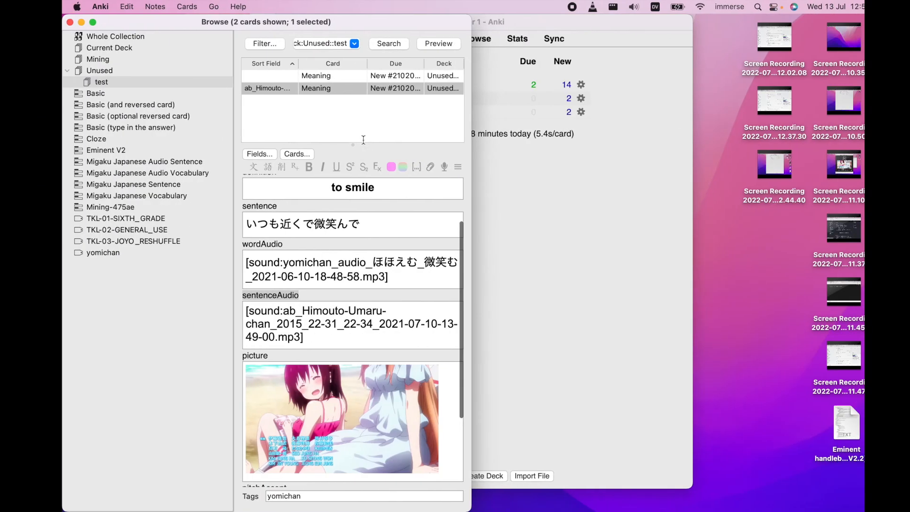
pyautogui.scroll(-5, 330, 271)
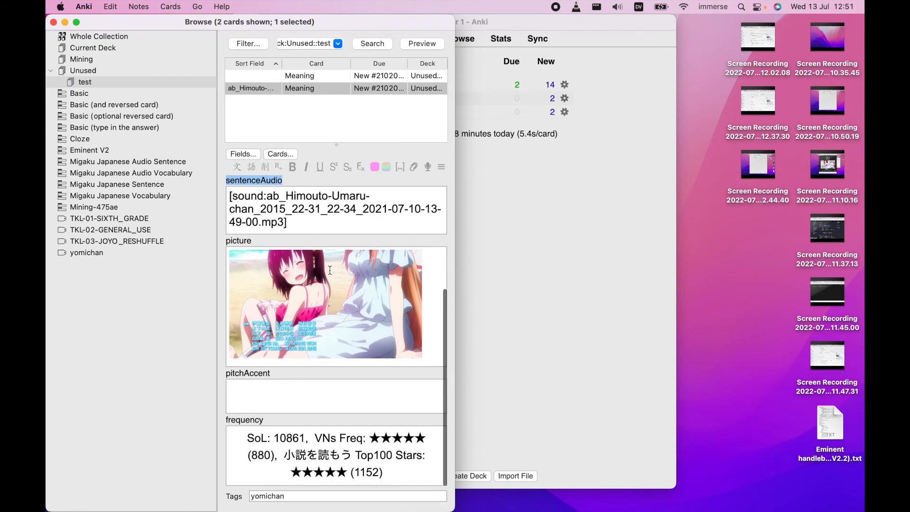
pyautogui.scroll(8, 330, 270)
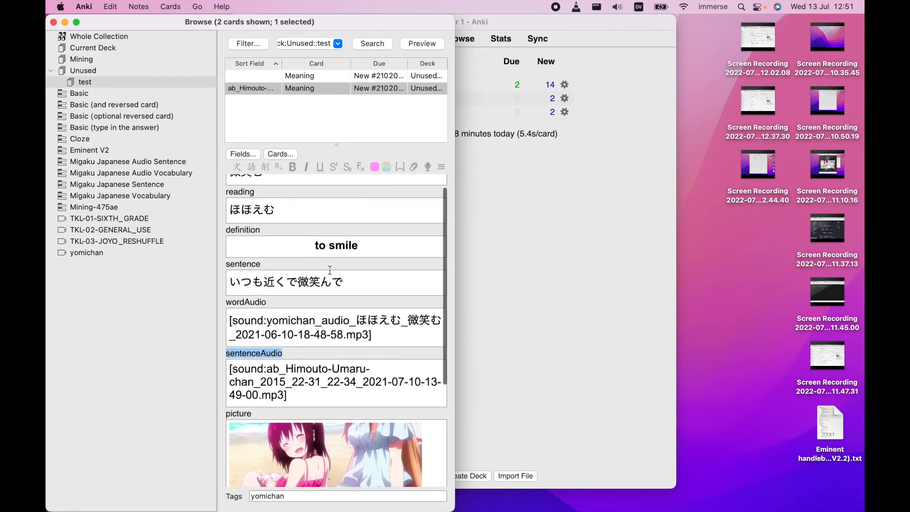
pyautogui.scroll(3, 329, 270)
pyautogui.scroll(-2, 330, 270)
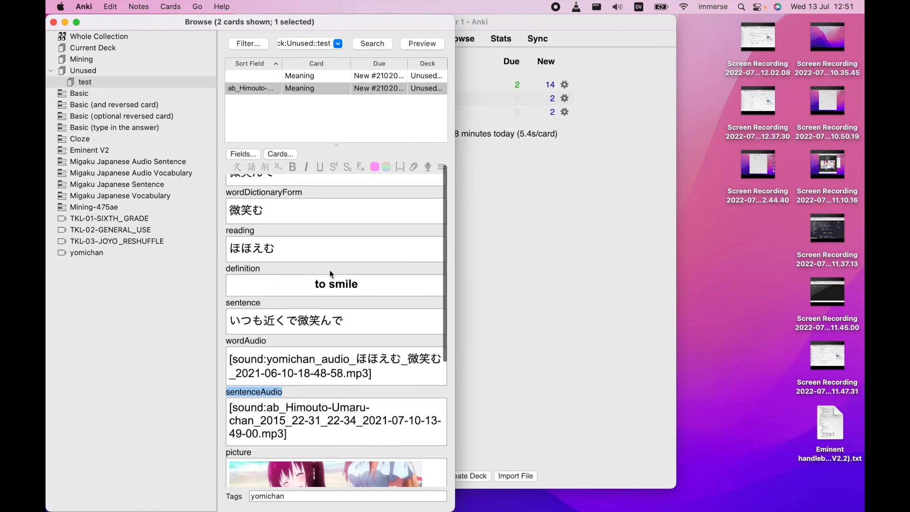
pyautogui.doubleClick(243, 302)
pyautogui.press('super+c')
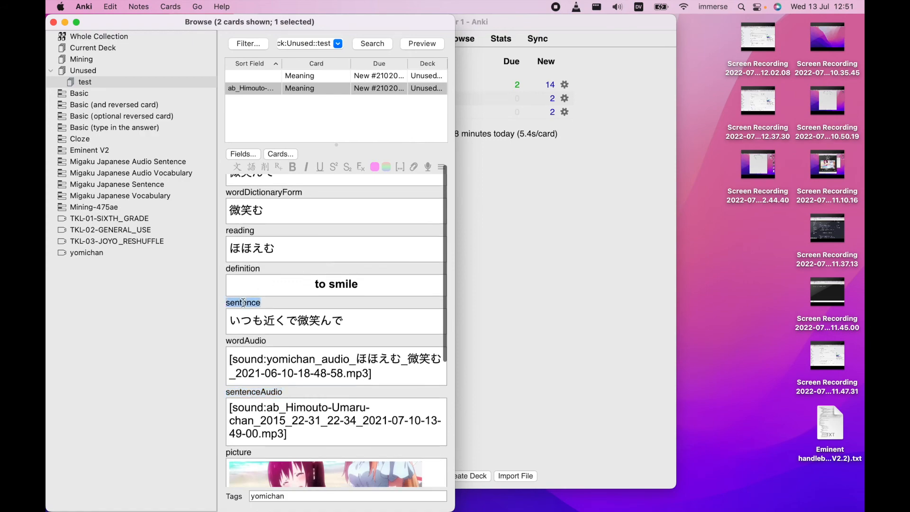
pyautogui.hotkey('ctrl', 'Left')
pyautogui.click(371, 125)
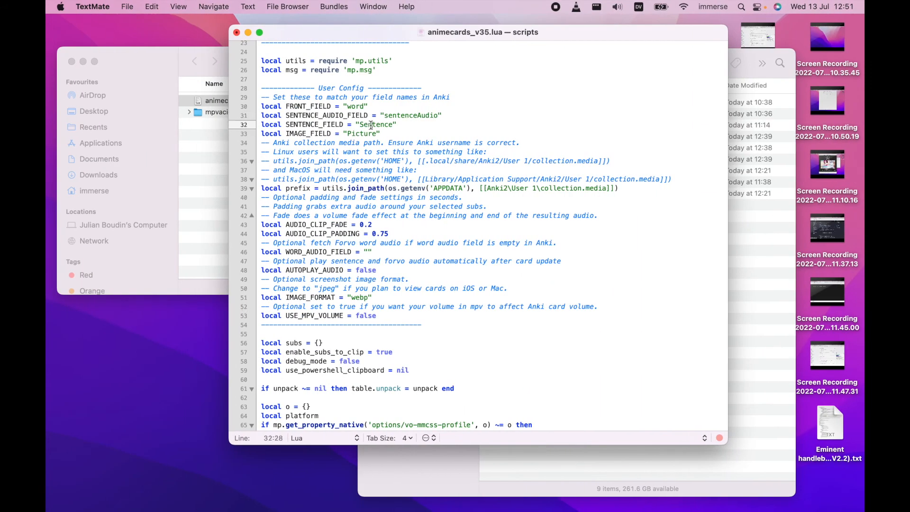
pyautogui.doubleClick(371, 124)
pyautogui.press('super+v')
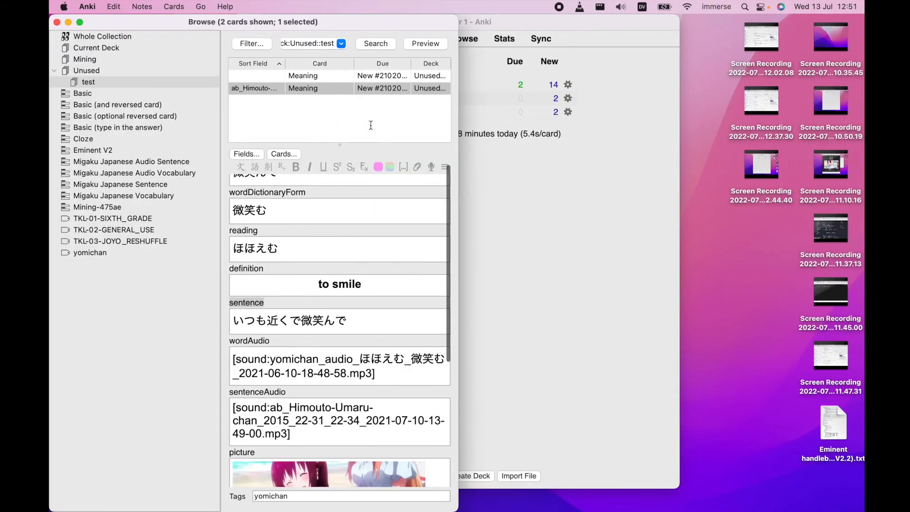
# - Copy the field name picture from the Anki card and set it as the IMAGE_FIELD value in animecards_v35.lua
pyautogui.scroll(-5, 319, 302)
pyautogui.scroll(1, 319, 300)
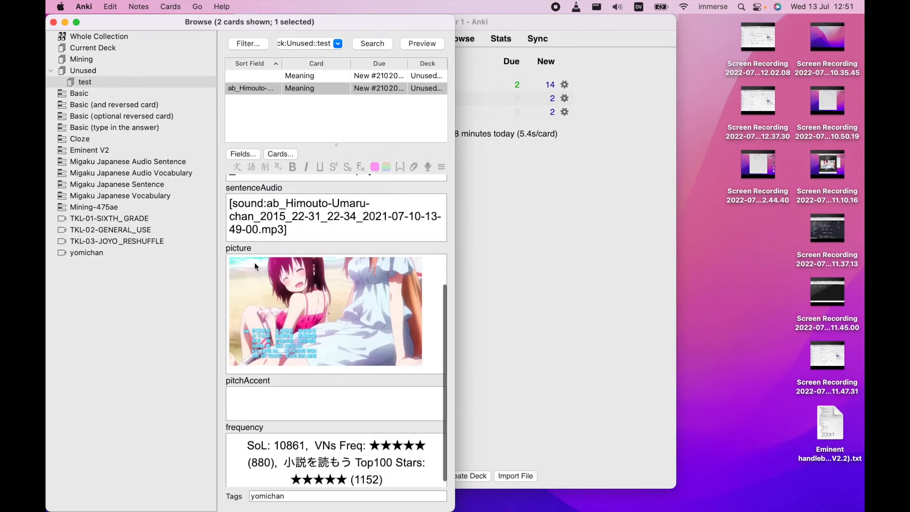
pyautogui.doubleClick(237, 248)
pyautogui.press('super+c')
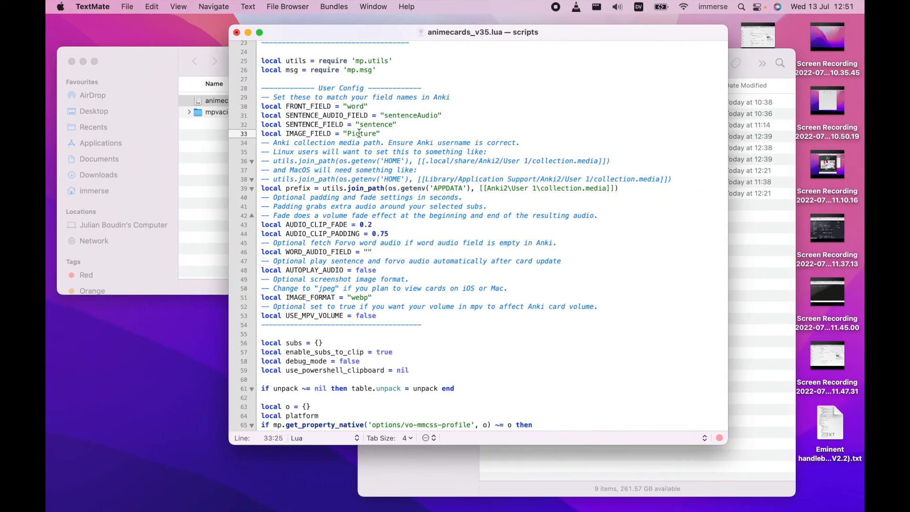
pyautogui.doubleClick(360, 134)
pyautogui.press('super+v')
# - Comment out the APPDATA "local prefix" line with "-- " at its start
pyautogui.scroll(-1, 395, 131)
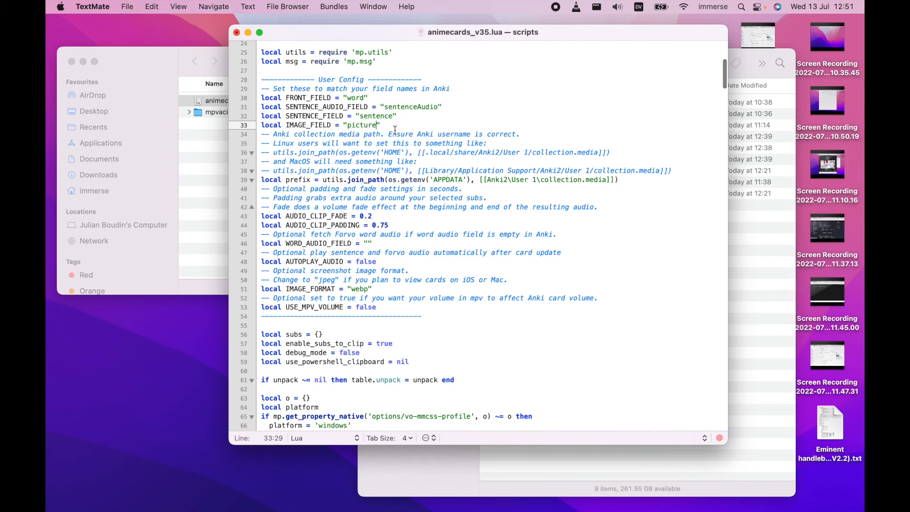
pyautogui.moveTo(261, 162); pyautogui.dragTo(678, 171)
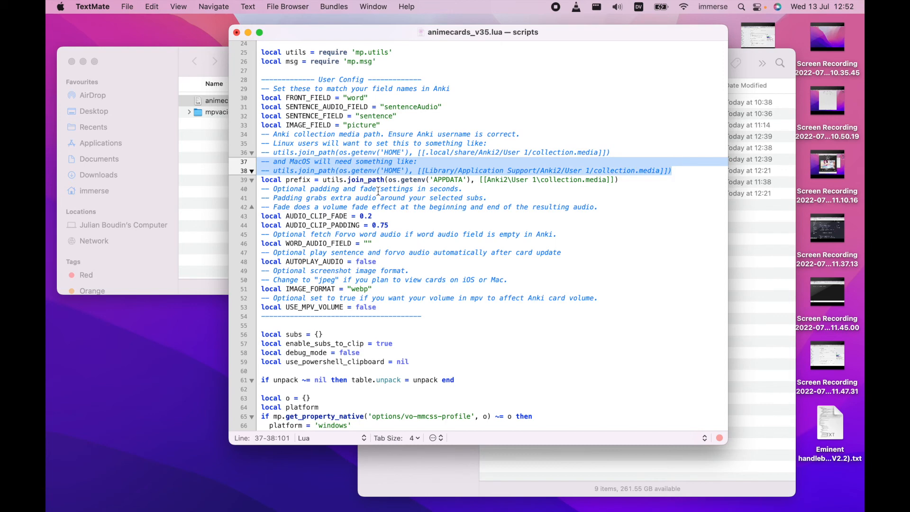
pyautogui.click(285, 170)
pyautogui.click(260, 180)
pyautogui.write('--')
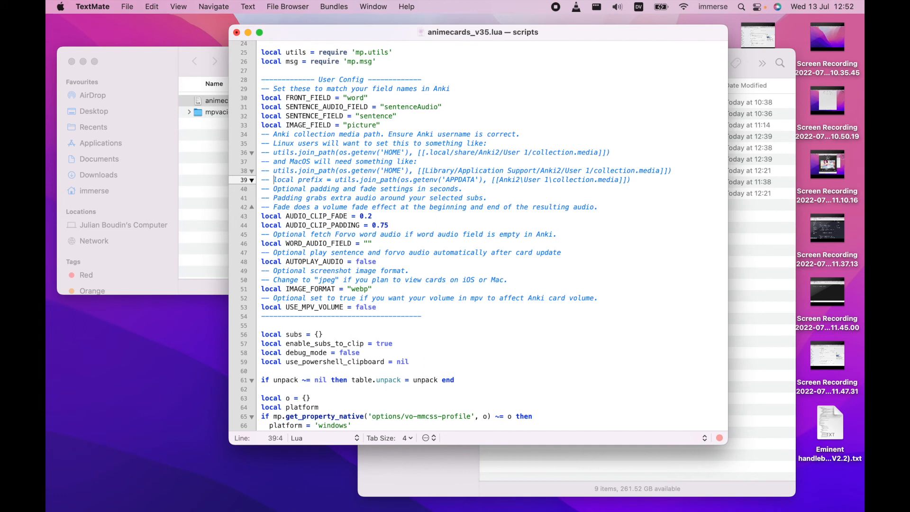
# - Uncomment the macOS utils.join_path line for the Anki media folder and add "local prefix = " copied from the line below at its start
pyautogui.click(273, 171)
pyautogui.press('BackSpace')
pyautogui.press('BackSpace')
pyautogui.press('BackSpace')
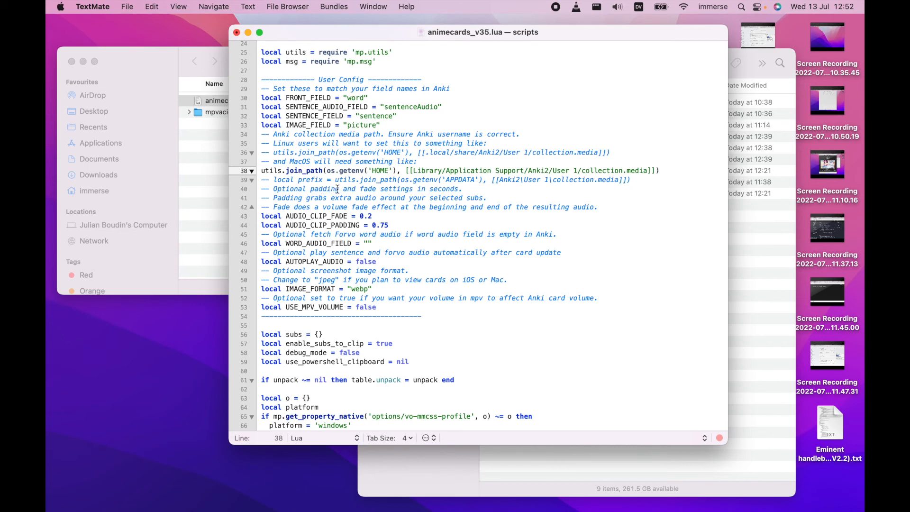
pyautogui.moveTo(336, 180); pyautogui.dragTo(275, 180)
pyautogui.press('super+c')
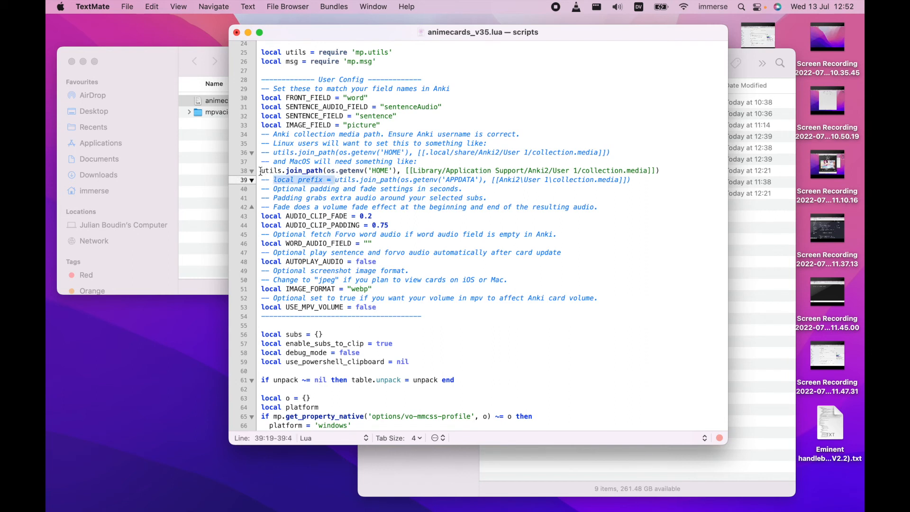
pyautogui.click(260, 171)
pyautogui.press('super+v')
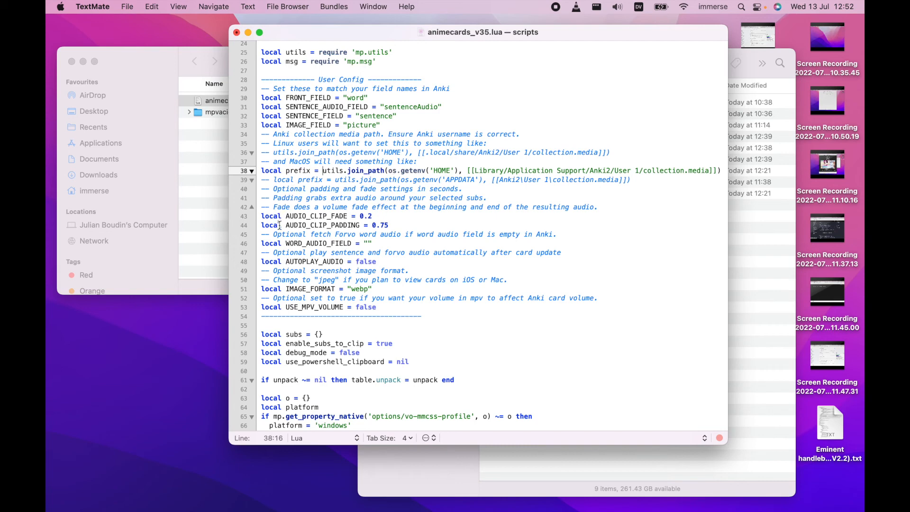
# - Set AUDIO_CLIP_PADDING to 0.5 in animecards_v35.lua
pyautogui.scroll(-2, 289, 227)
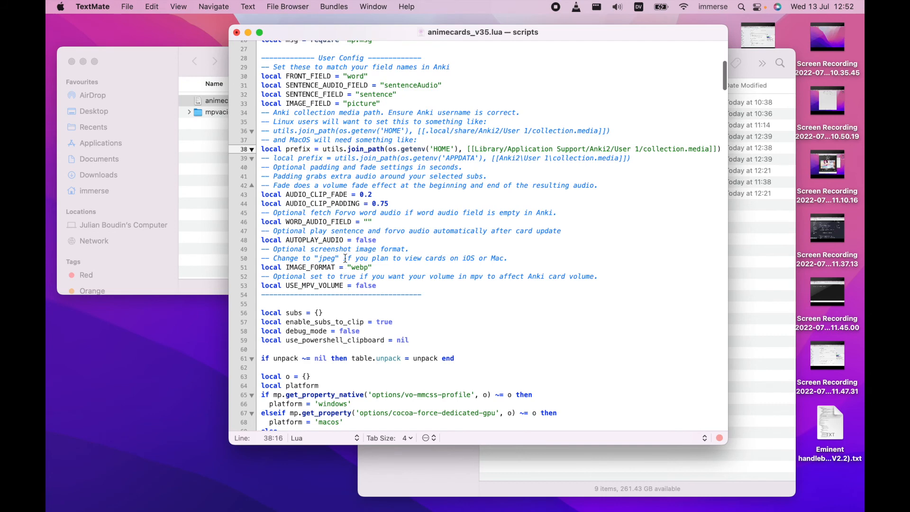
pyautogui.click(386, 204)
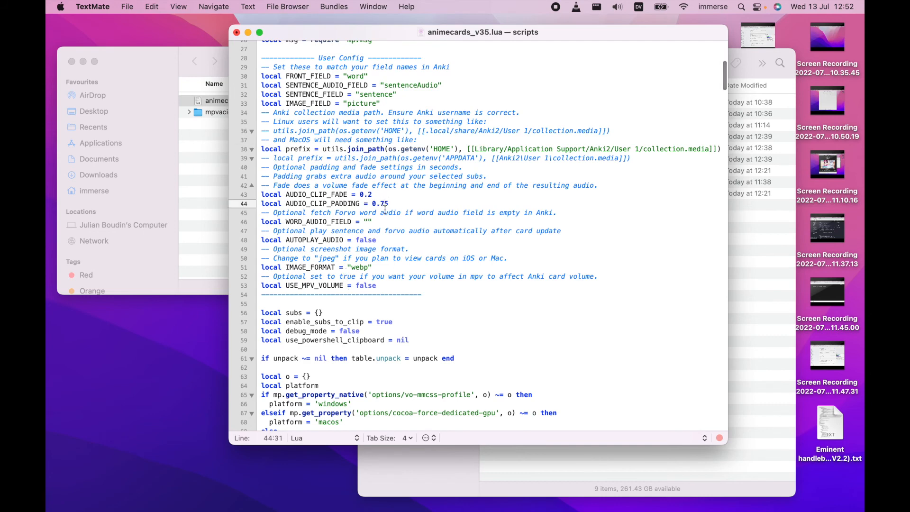
pyautogui.press('BackSpace')
# - Set the IMAGE_FORMAT value to jpeg, using the word copied from the comment above it, and remove webp
pyautogui.doubleClick(326, 259)
pyautogui.press('super+c')
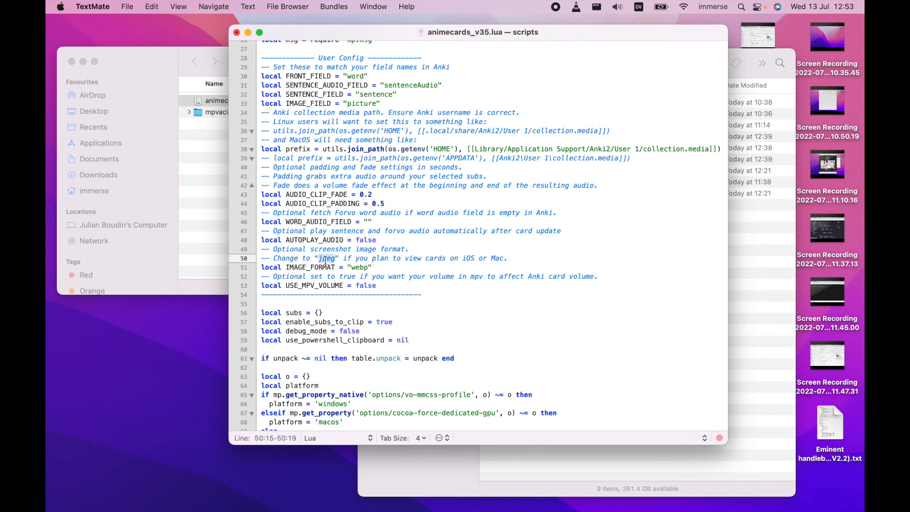
pyautogui.click(373, 267)
pyautogui.press('super+v')
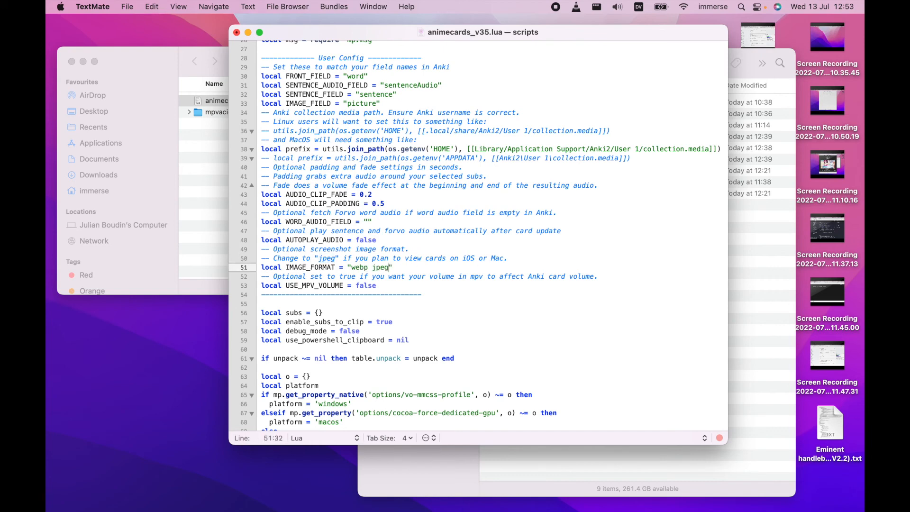
pyautogui.doubleClick(359, 267)
pyautogui.press('super+x')
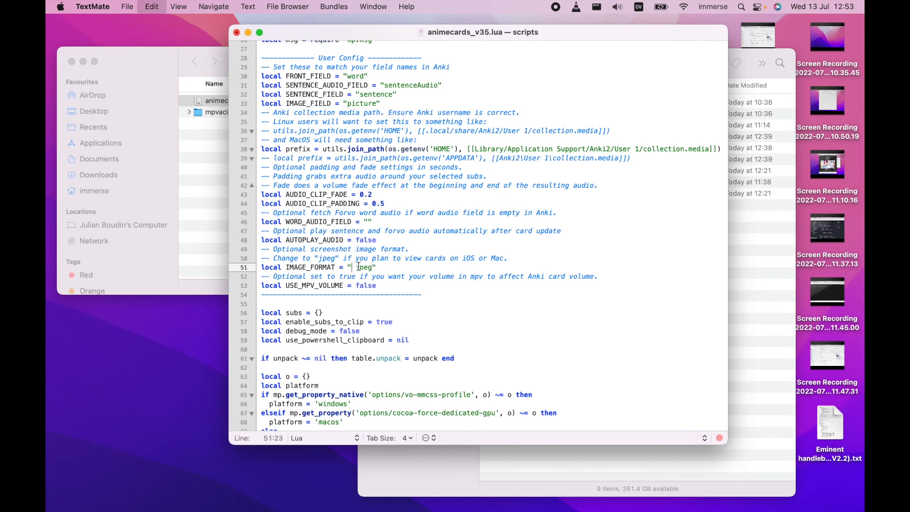
pyautogui.press('Delete')
# - Replace jpeg with webp in the comment above IMAGE_FORMAT, and save and close animecards_v35.lua
pyautogui.doubleClick(328, 259)
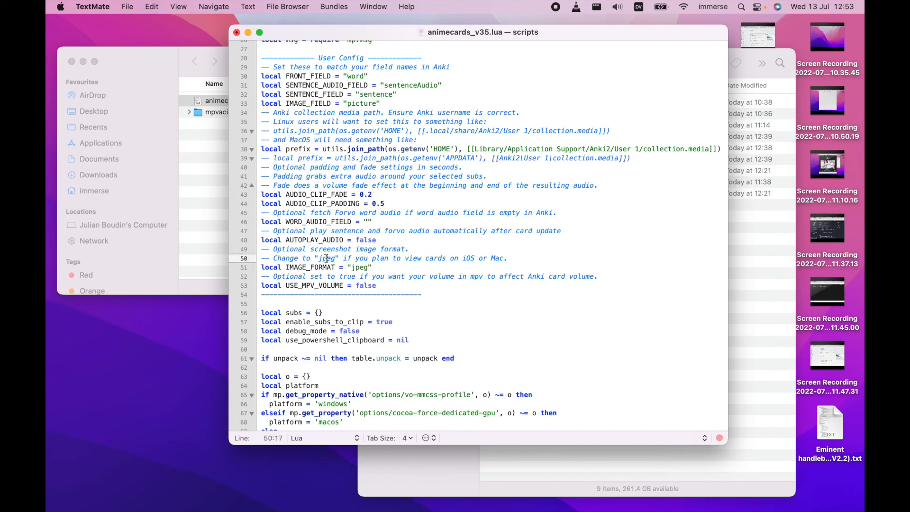
pyautogui.press('super+v')
pyautogui.scroll(2, 393, 262)
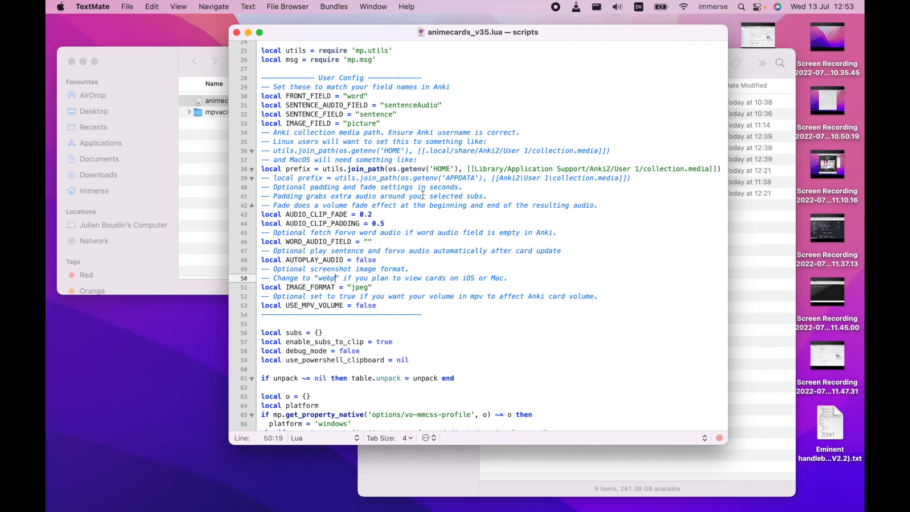
pyautogui.scroll(3, 422, 195)
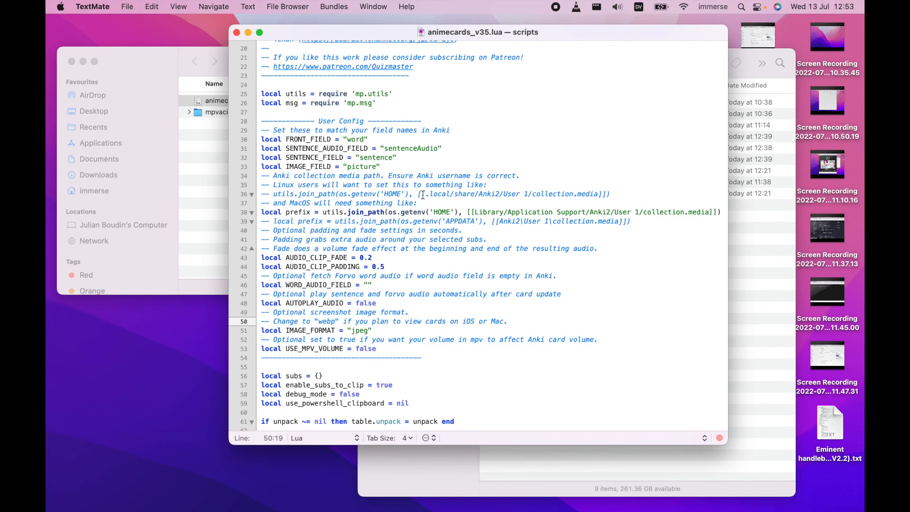
pyautogui.click(237, 33)
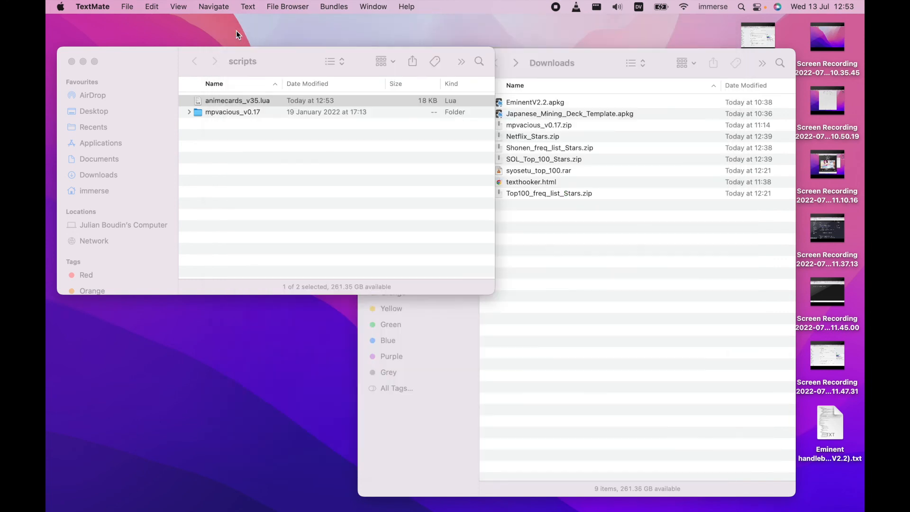
# - Open subs2srs.lua from the mpvacious_v0.17 folder in TextMate
pyautogui.doubleClick(200, 112)
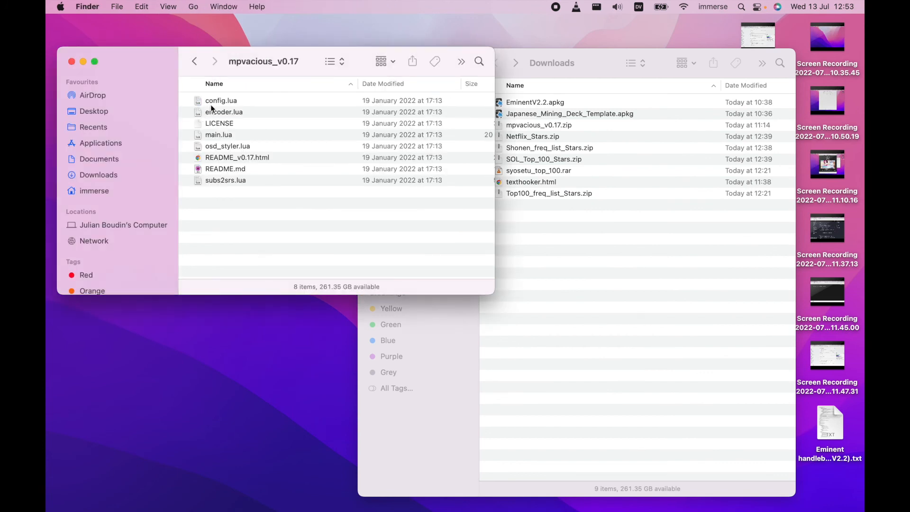
pyautogui.click(228, 182)
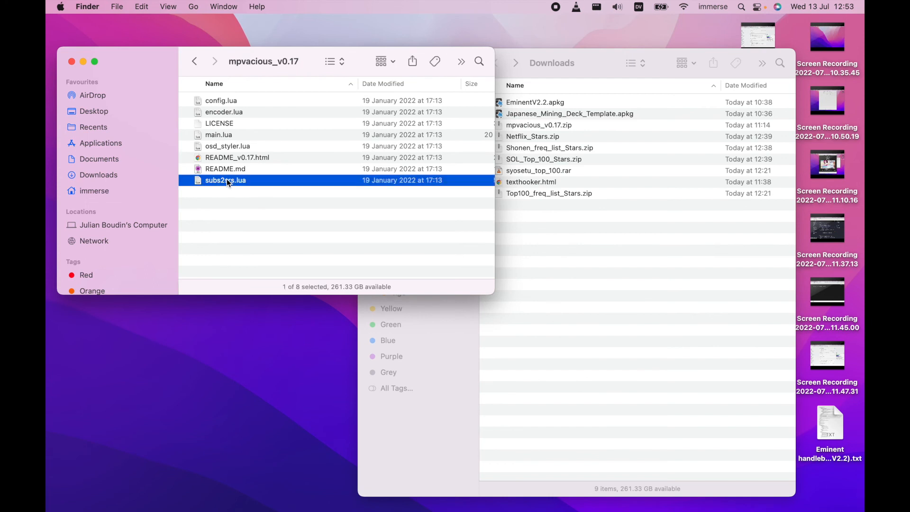
pyautogui.rightClick(228, 182)
pyautogui.moveTo(254, 200)
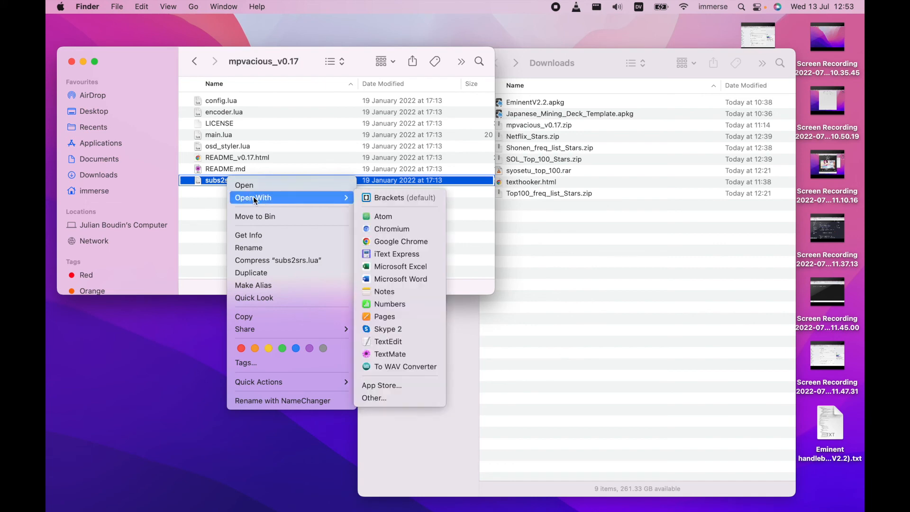
pyautogui.click(388, 354)
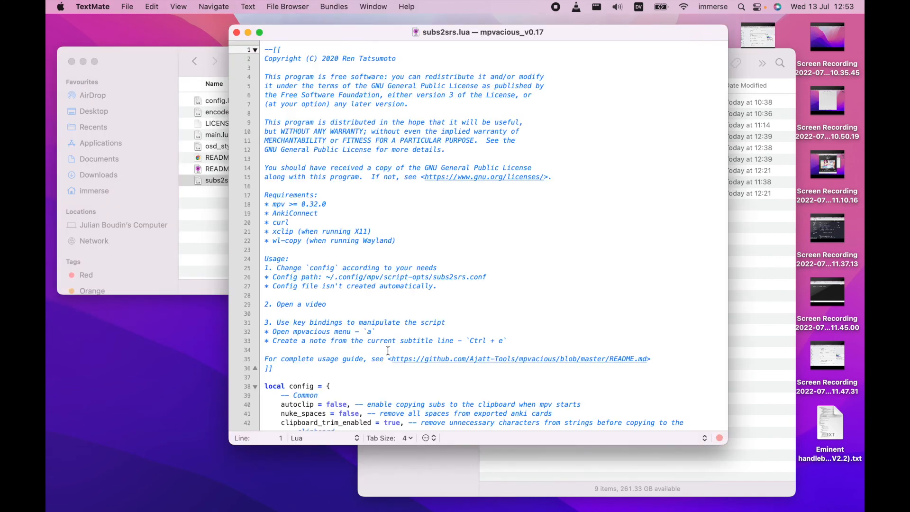
# - Set snapshot_format to jpg and snapshot_height to 700 in the Common section of the subs2srs.lua config
pyautogui.scroll(-13, 433, 297)
pyautogui.scroll(3, 433, 298)
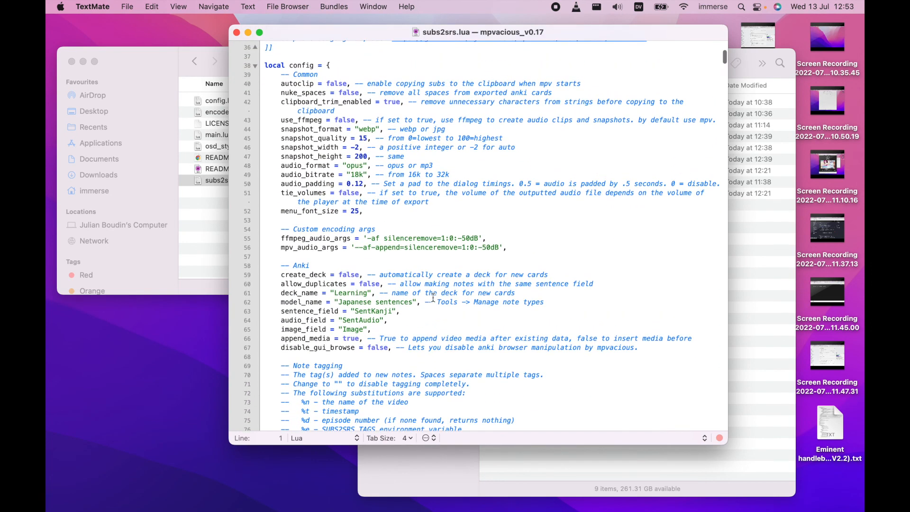
pyautogui.scroll(1, 433, 297)
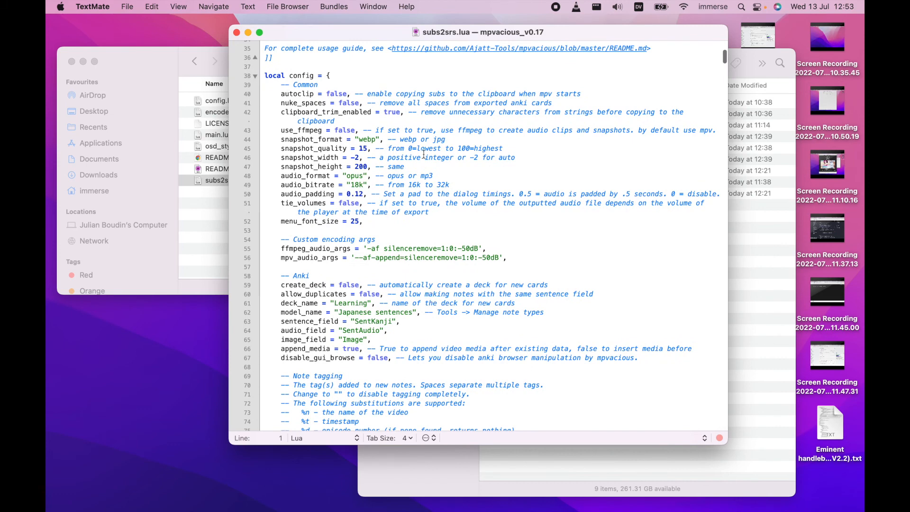
pyautogui.doubleClick(439, 138)
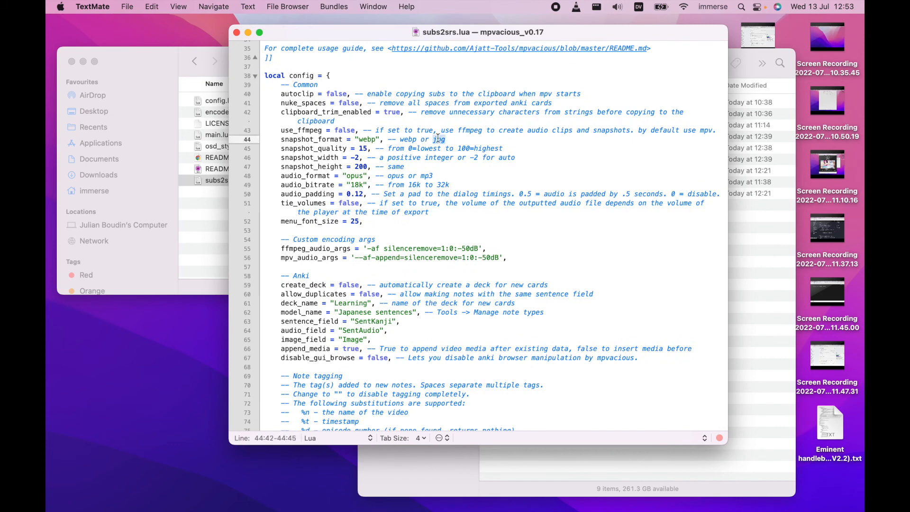
pyautogui.doubleClick(365, 140)
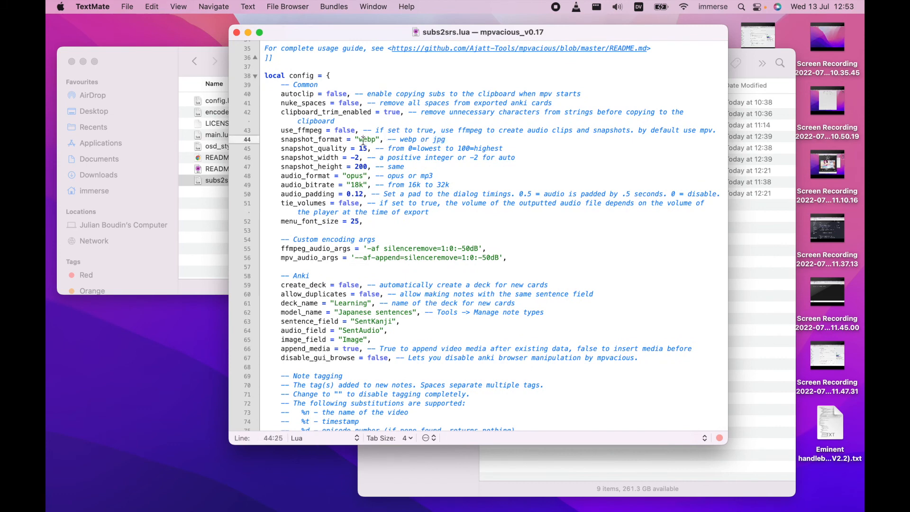
pyautogui.write('jpg')
pyautogui.click(356, 166)
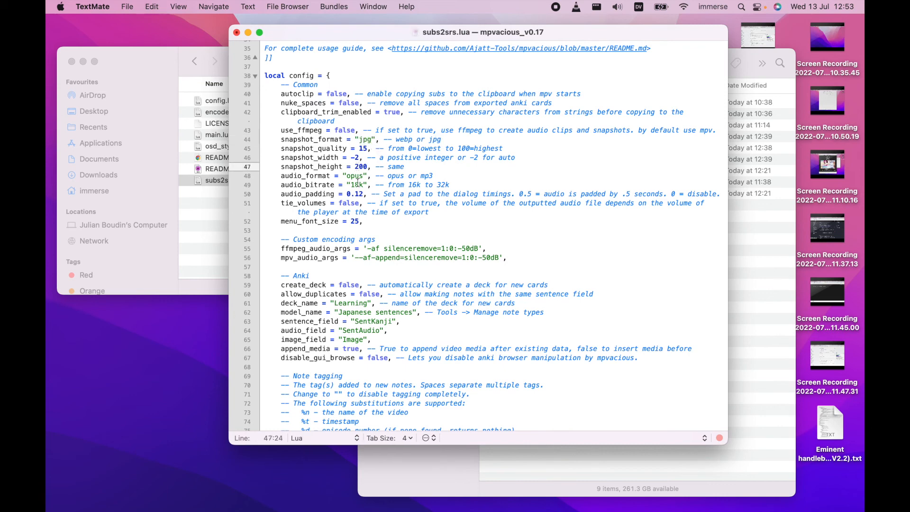
pyautogui.press('BackSpace')
pyautogui.write('7')
# - Set audio_format to mp3 and audio_bitrate to 32k in the subs2srs.lua config
pyautogui.doubleClick(425, 175)
pyautogui.press('cmd+c')
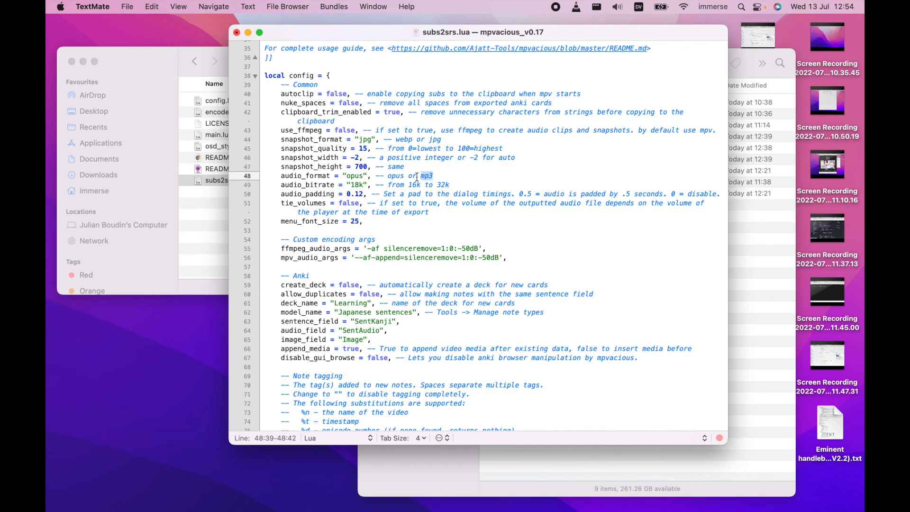
pyautogui.doubleClick(354, 175)
pyautogui.press('cmd+v')
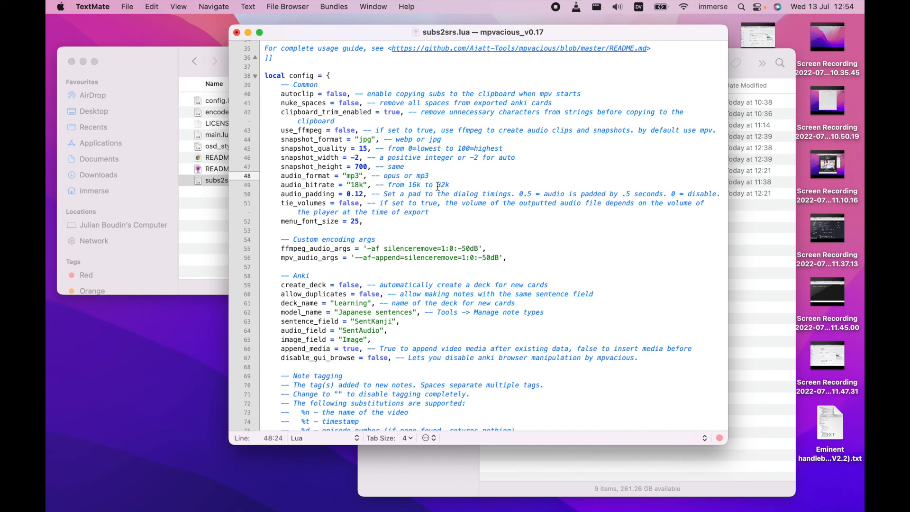
pyautogui.click(358, 185)
pyautogui.press('BackSpace')
pyautogui.press('BackSpace')
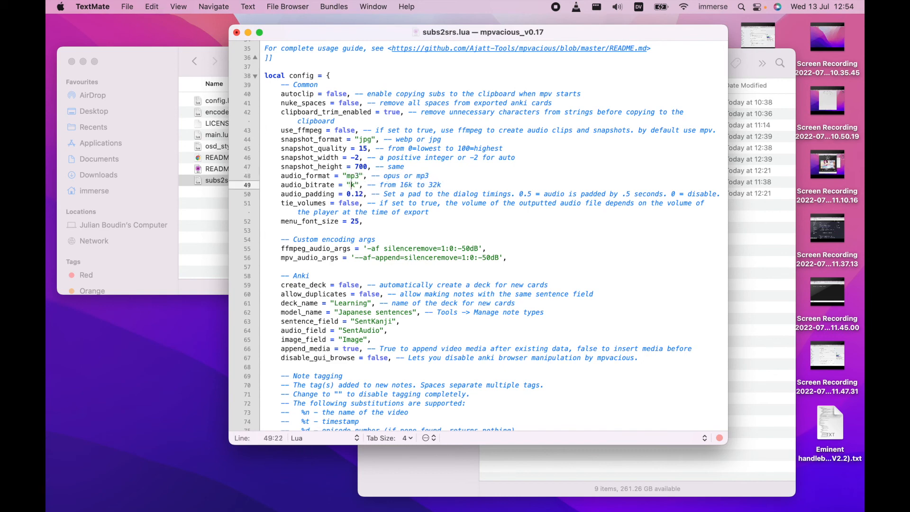
pyautogui.write('32')
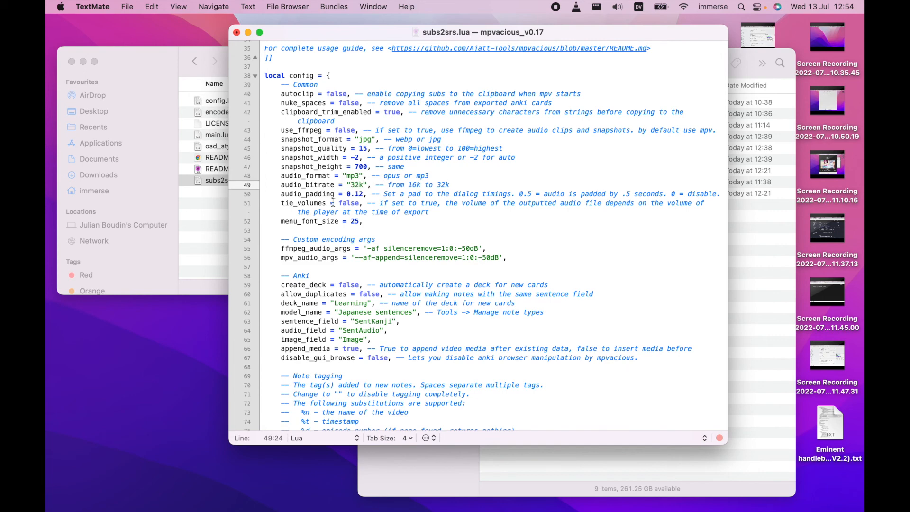
# - Set audio_padding to 0.5 in the subs2srs.lua config
pyautogui.press('Down')
pyautogui.press('Delete')
pyautogui.press('BackSpace')
pyautogui.write('5')
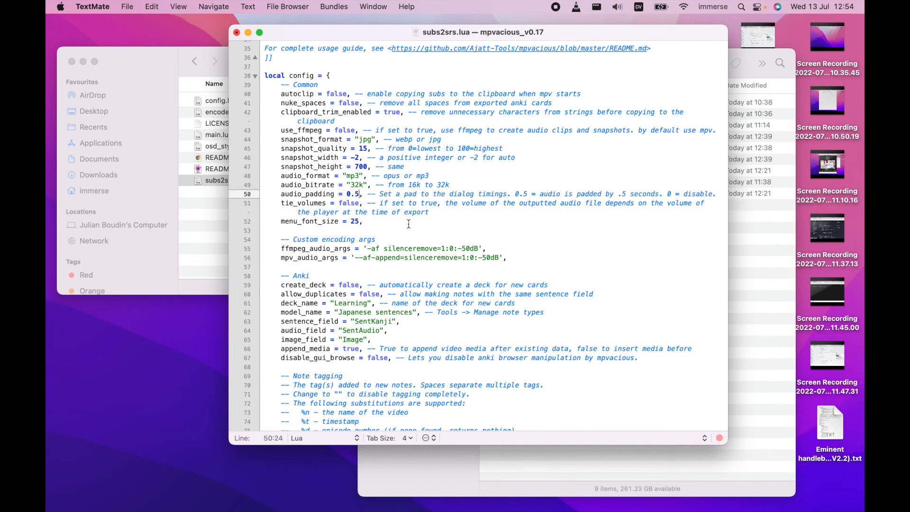
# - Set sentence_field to sentence in the Anki section of the subs2srs.lua config
pyautogui.scroll(-5, 409, 223)
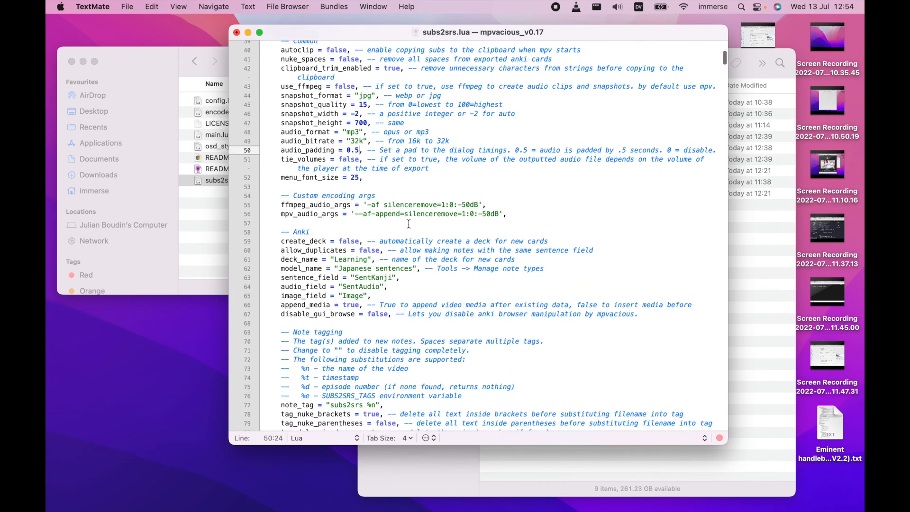
pyautogui.scroll(-2, 409, 223)
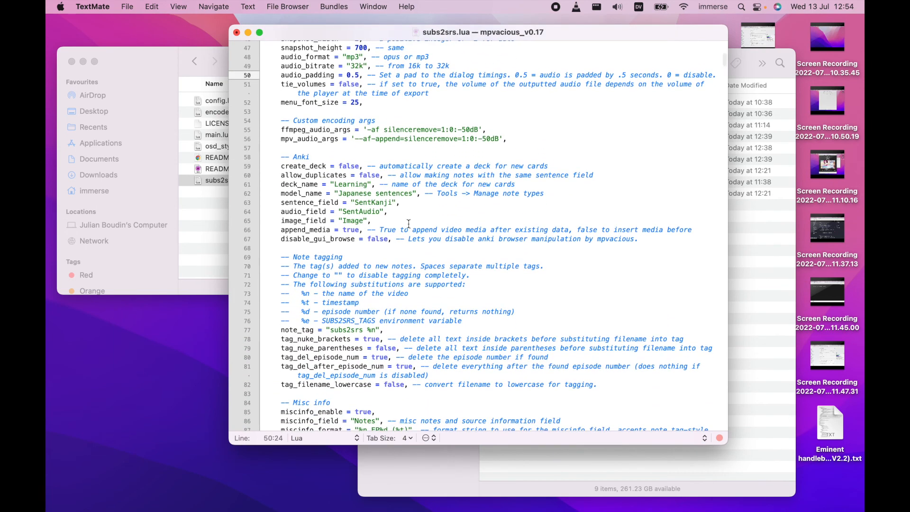
pyautogui.click(365, 204)
pyautogui.doubleClick(365, 204)
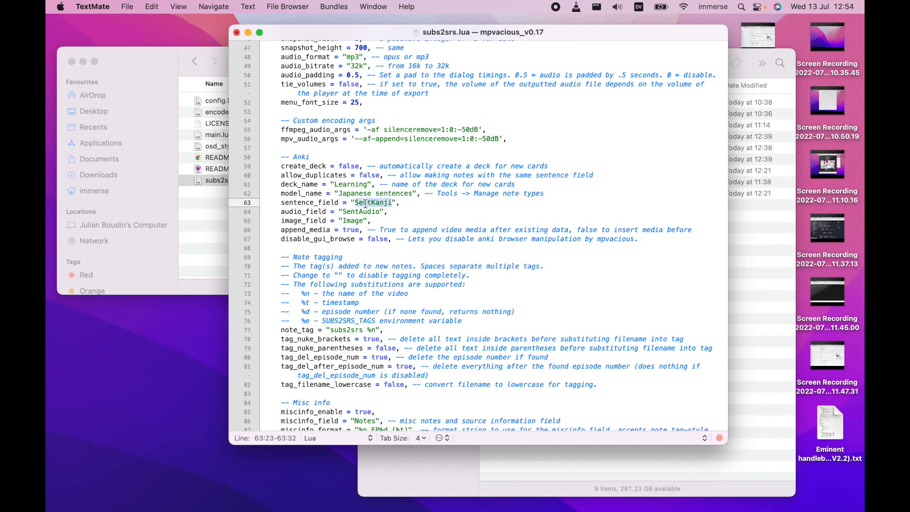
pyautogui.write('sentence')
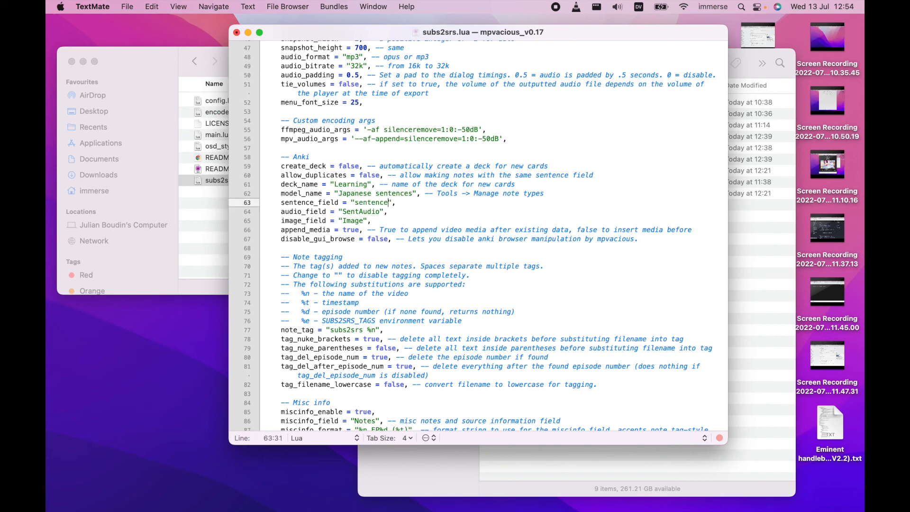
# - Set audio_field to SentenceAudio and image_field to picture in the Anki section of the config
pyautogui.click(359, 213)
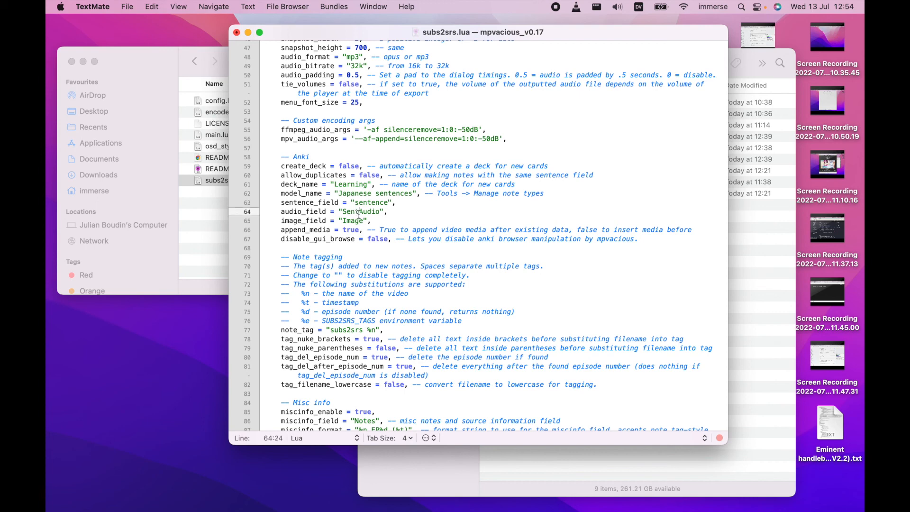
pyautogui.write('ence')
pyautogui.doubleClick(352, 221)
pyautogui.write('pic')
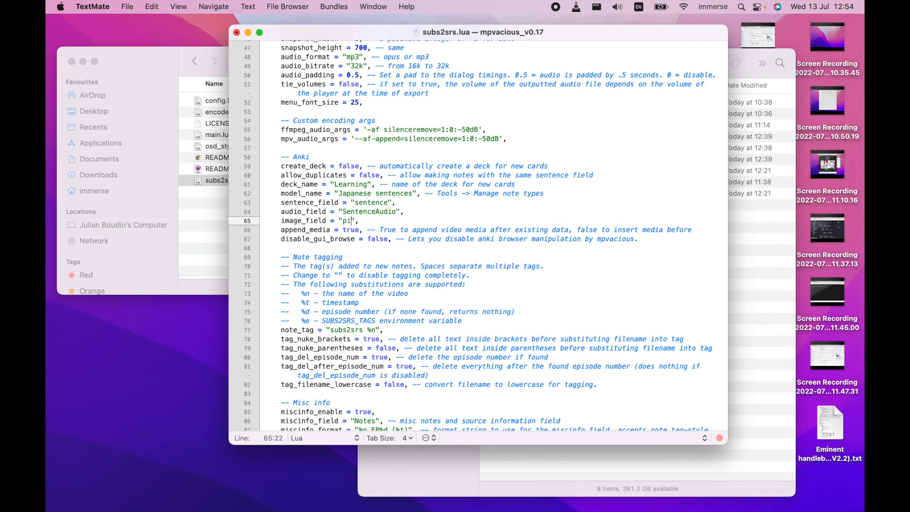
pyautogui.write('ture')
# - Check the target deck's name in Anki, and set deck_name to test in the Anki section of subs2srs.lua
pyautogui.moveTo(280, 185); pyautogui.dragTo(458, 194)
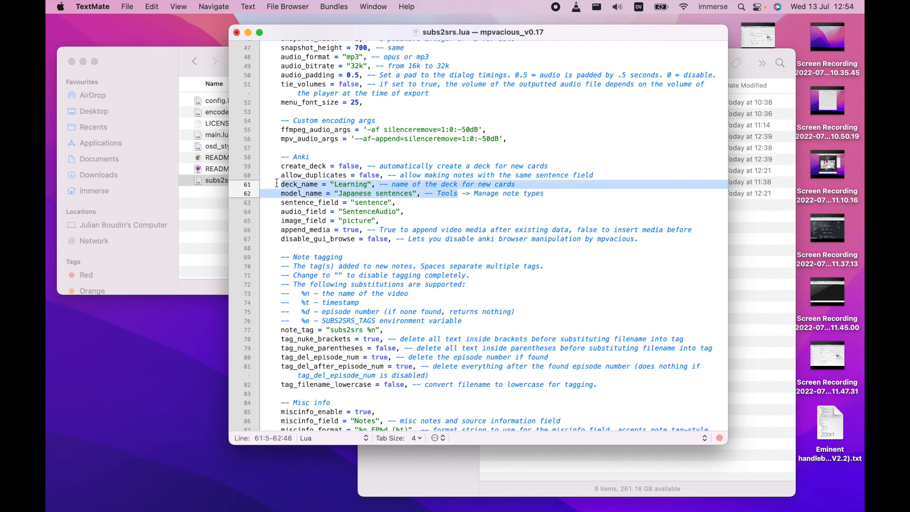
pyautogui.click(290, 196)
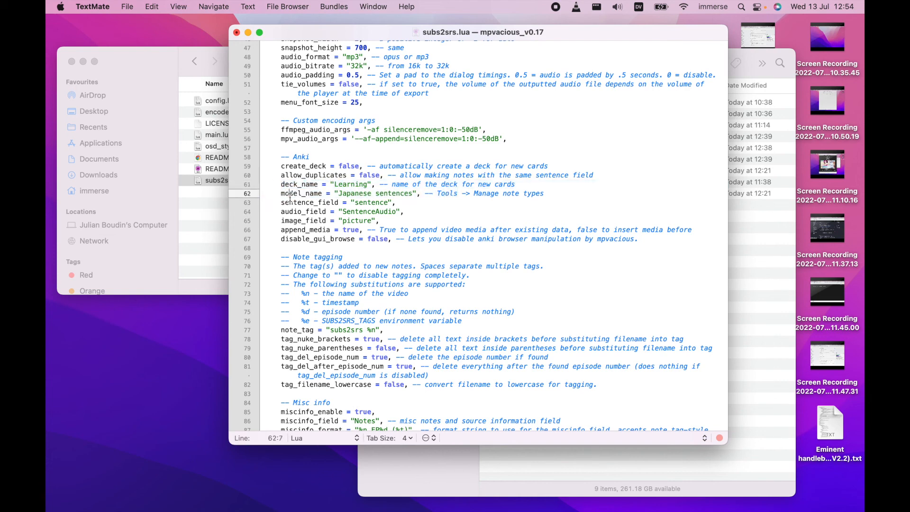
pyautogui.doubleClick(351, 184)
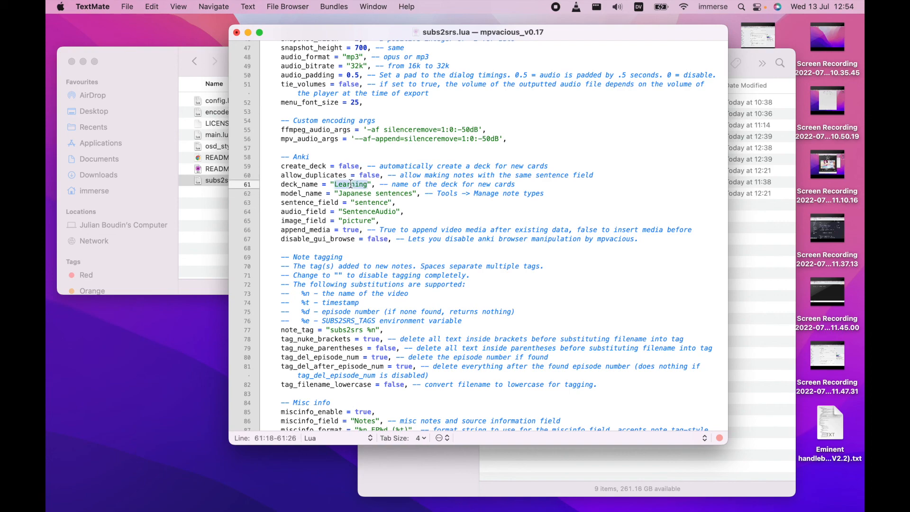
pyautogui.press('super+Tab')
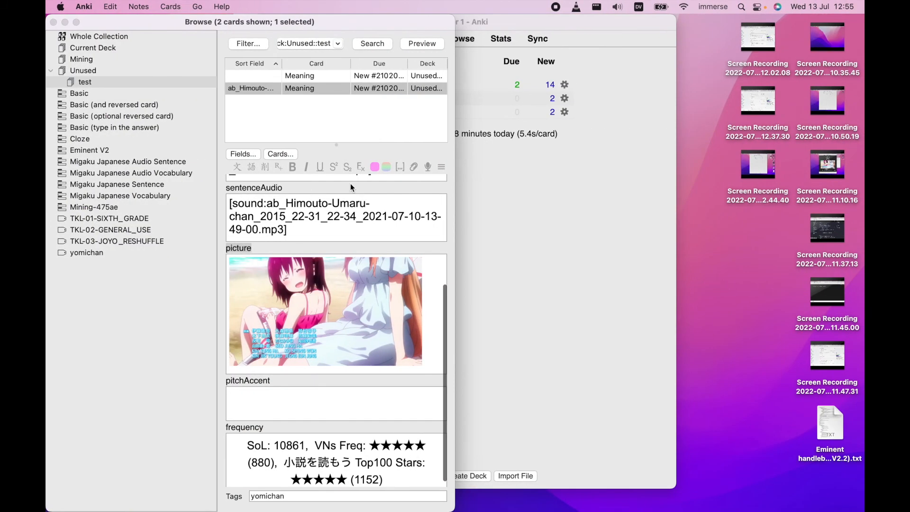
pyautogui.click(52, 23)
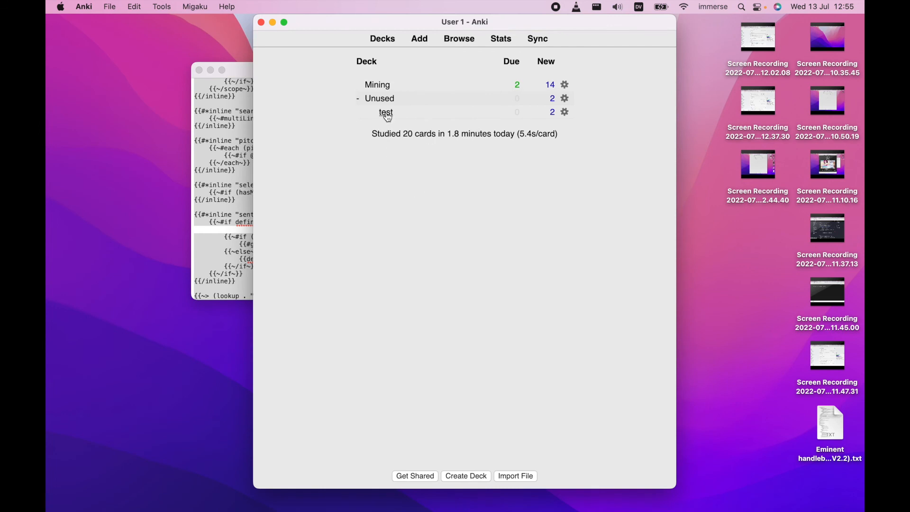
pyautogui.hotkey('ctrl', 'Left')
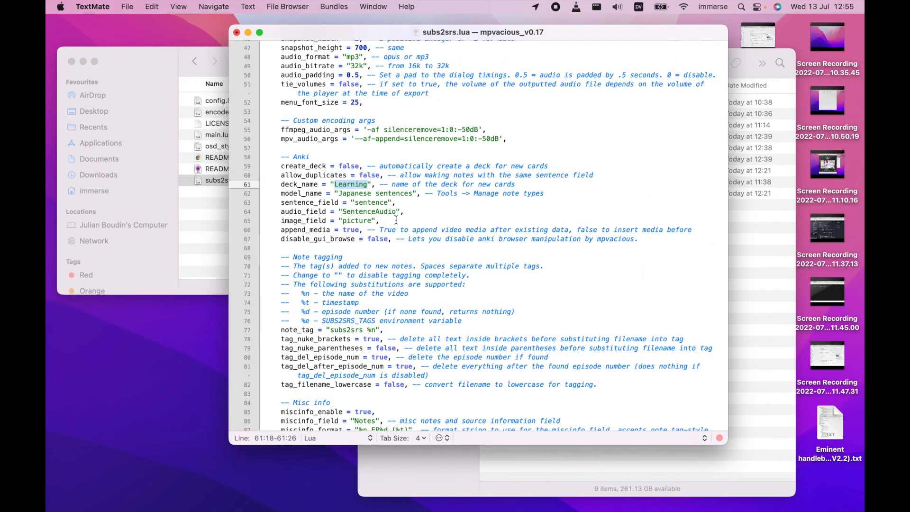
pyautogui.write('test')
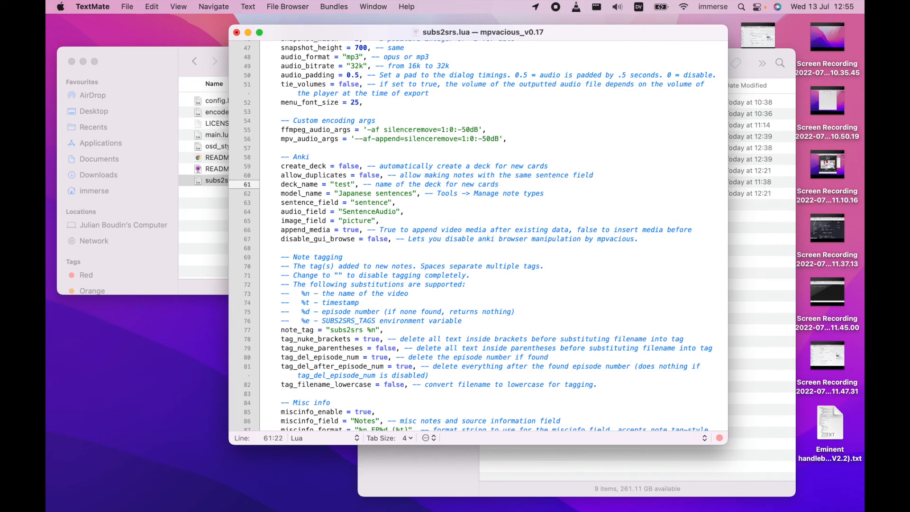
# - Look up the note type in Anki's card browser, and set model_name to Eminent V2 in subs2srs.lua
pyautogui.hotkey('ctrl', 'Right')
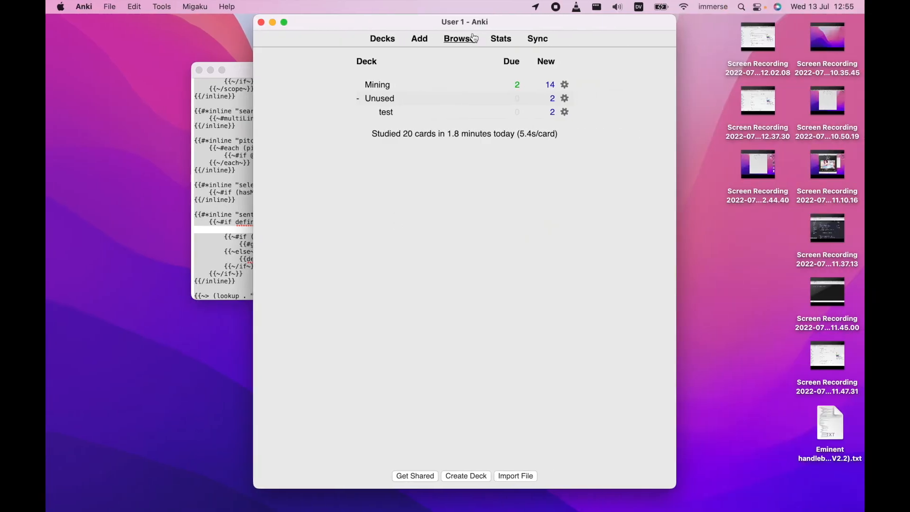
pyautogui.click(463, 40)
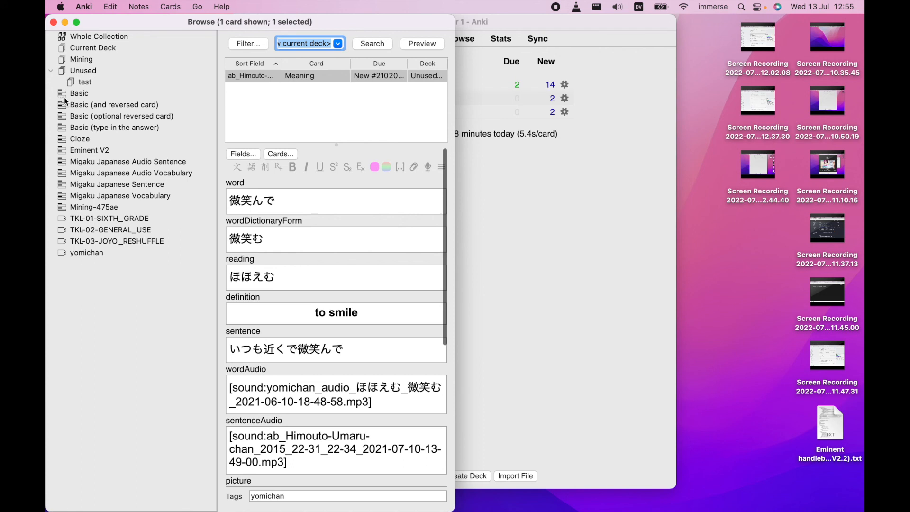
pyautogui.click(71, 150)
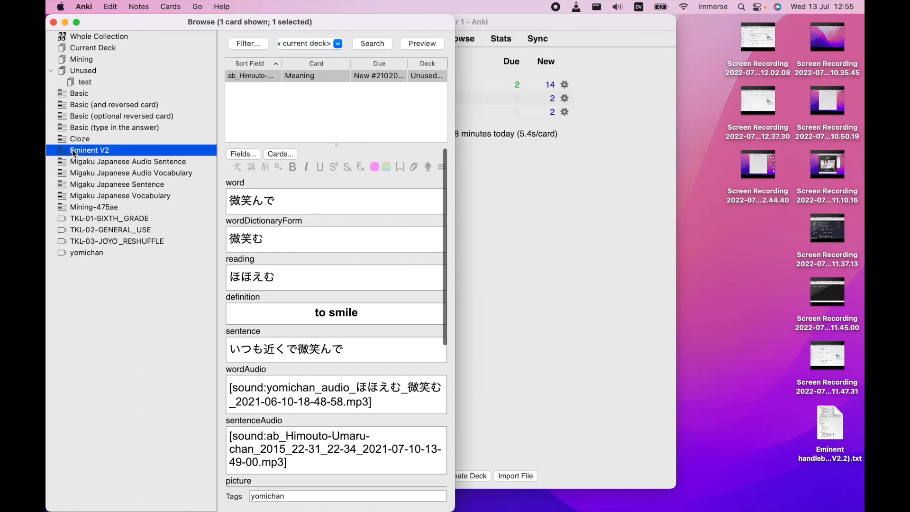
pyautogui.click(106, 151)
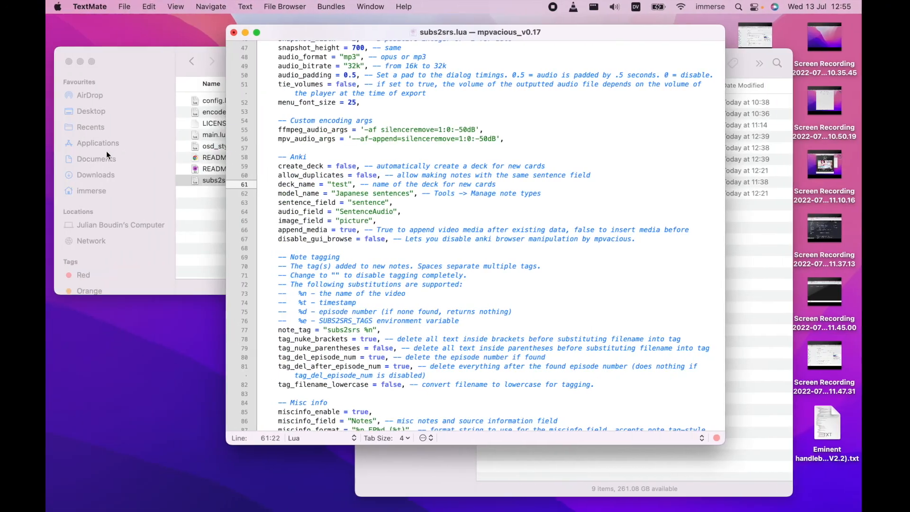
pyautogui.doubleClick(356, 191)
pyautogui.keyDown('shift'); pyautogui.click(390, 193); pyautogui.keyUp('shift')
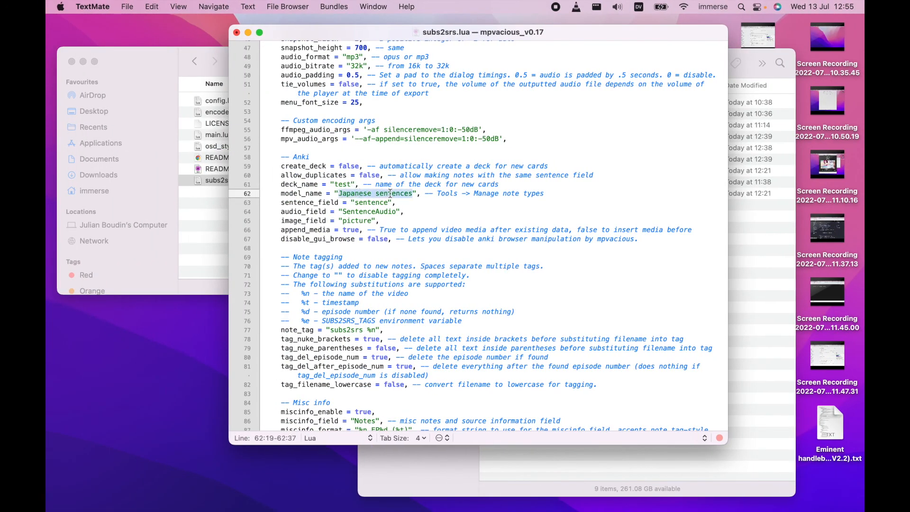
pyautogui.write('E')
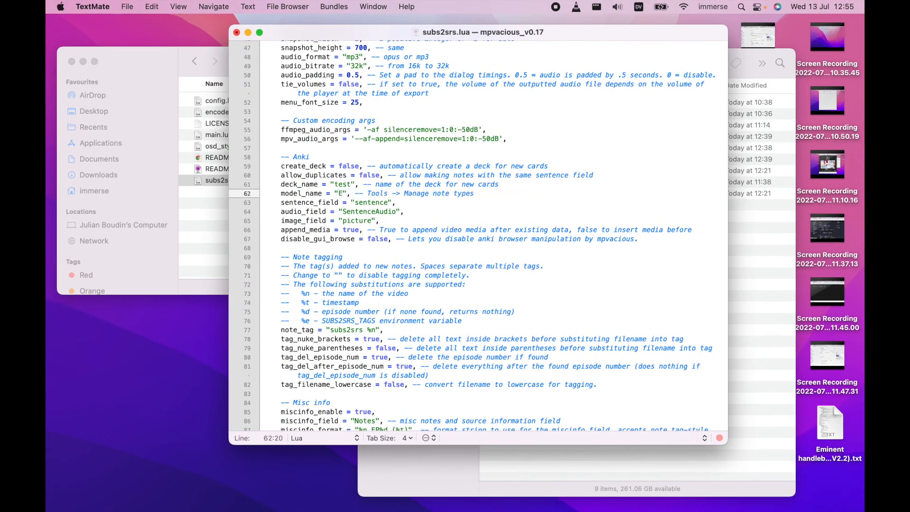
pyautogui.write('mi')
pyautogui.write('nent V')
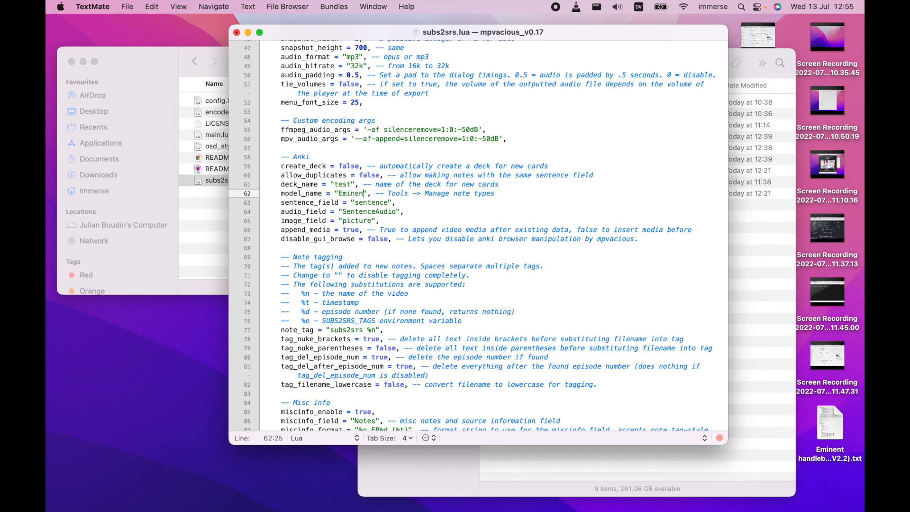
pyautogui.write('2')
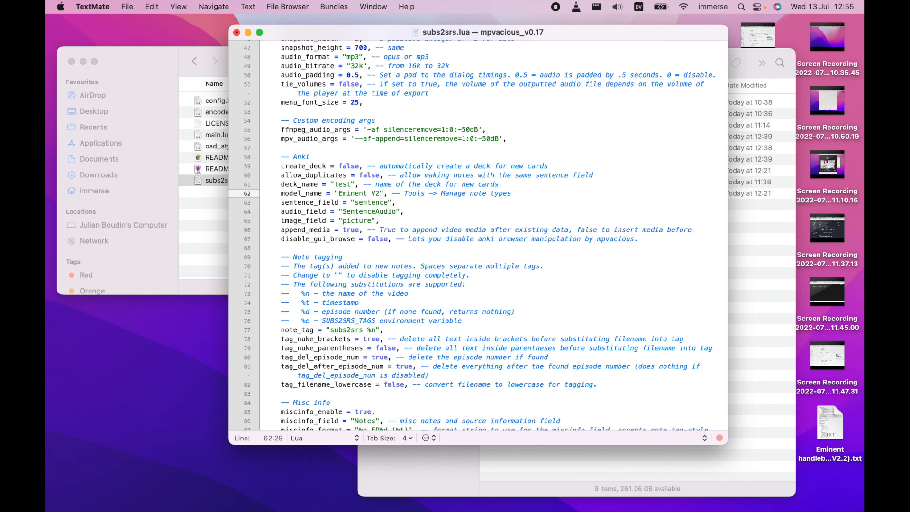
# - Clear the note_tag value in the Note tagging section of subs2srs.lua, leaving empty quotes
pyautogui.scroll(-3, 373, 332)
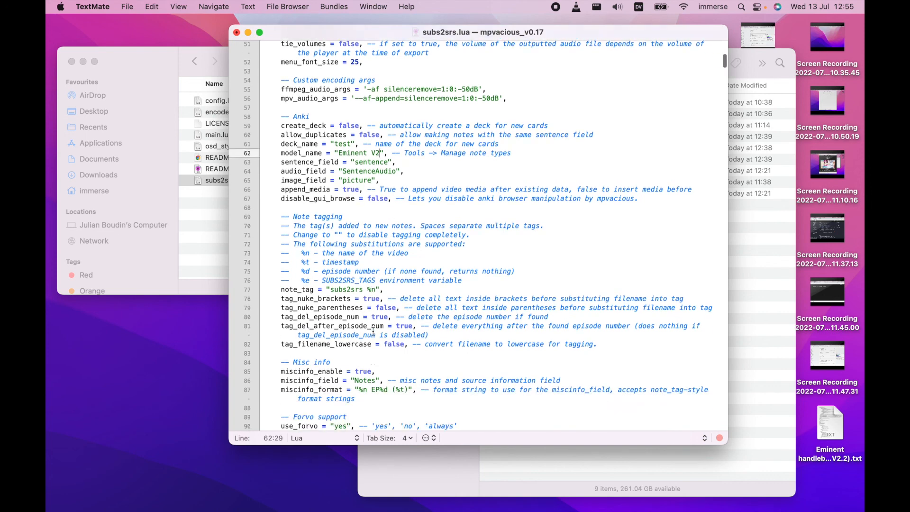
pyautogui.scroll(-3, 373, 332)
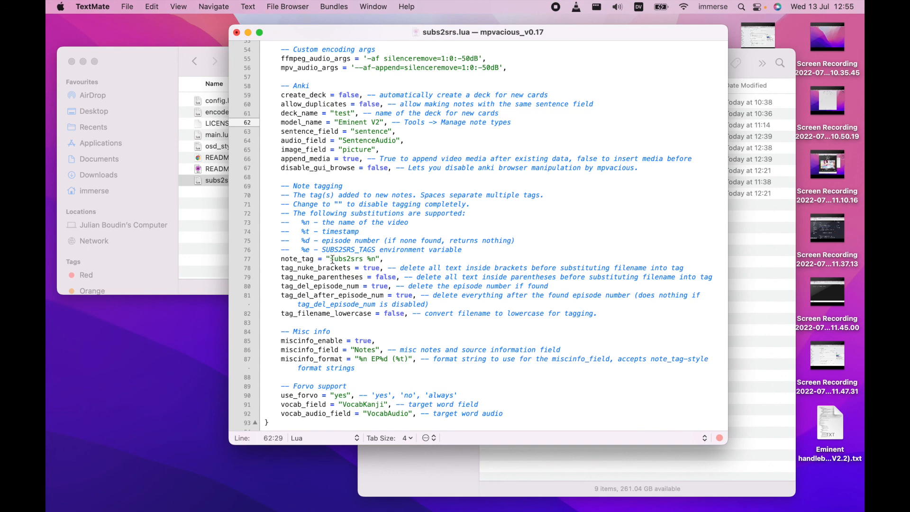
pyautogui.moveTo(331, 258); pyautogui.dragTo(376, 260)
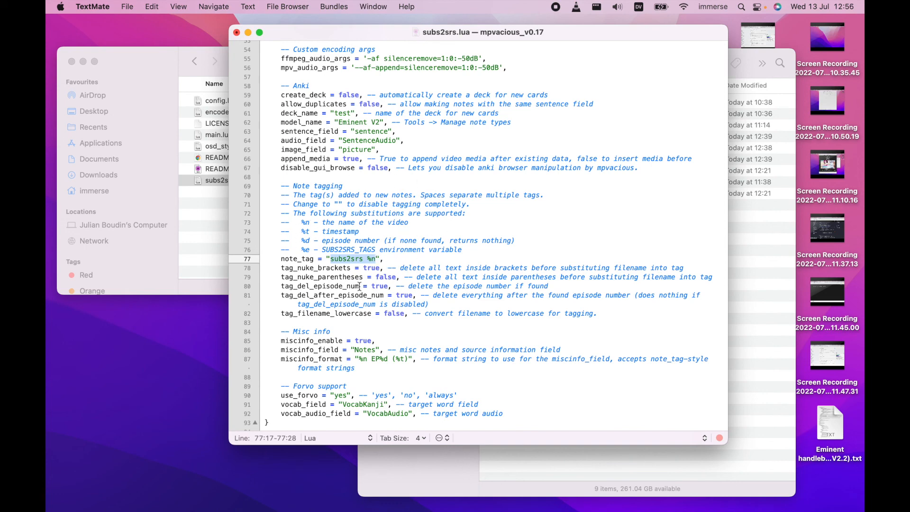
pyautogui.press('BackSpace')
pyautogui.scroll(-3, 473, 237)
pyautogui.scroll(-1, 376, 356)
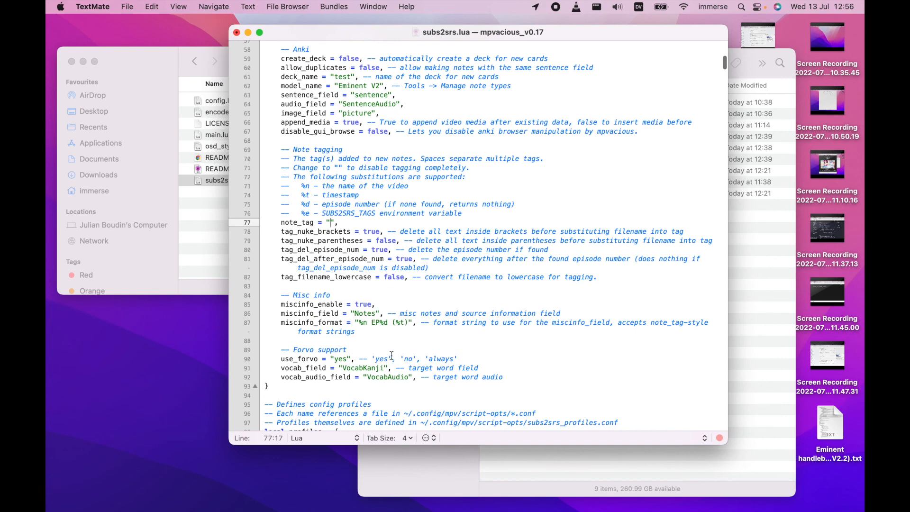
pyautogui.scroll(5, 391, 355)
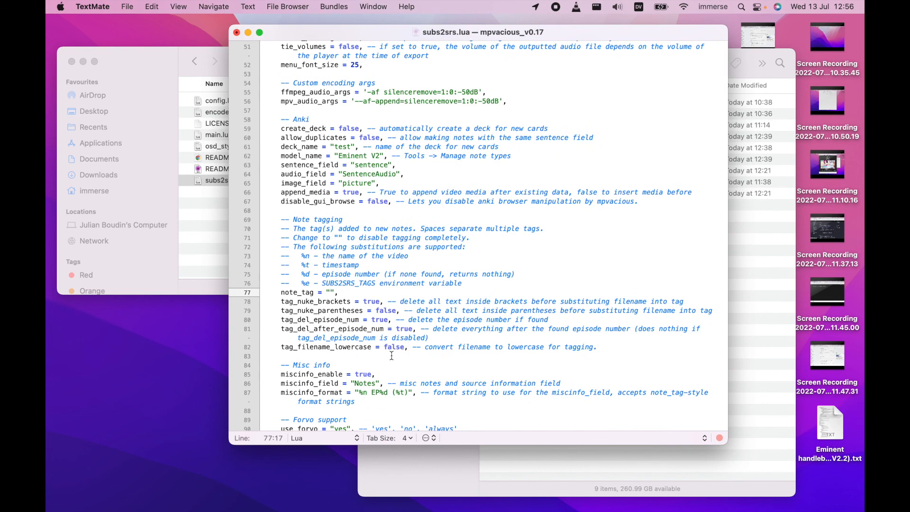
# - Save and close subs2srs.lua, and go back from the mpvacious_v0.17 folder in Finder
pyautogui.press('super+s')
pyautogui.click(237, 33)
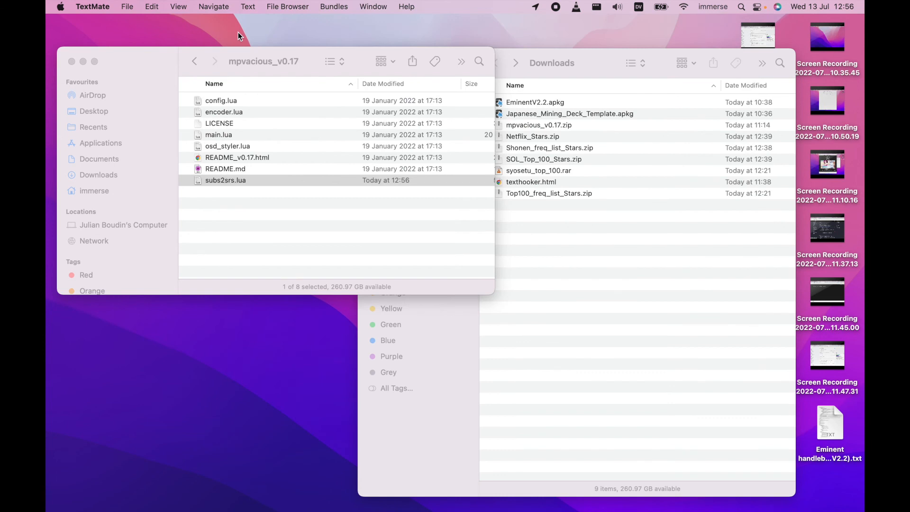
pyautogui.click(195, 62)
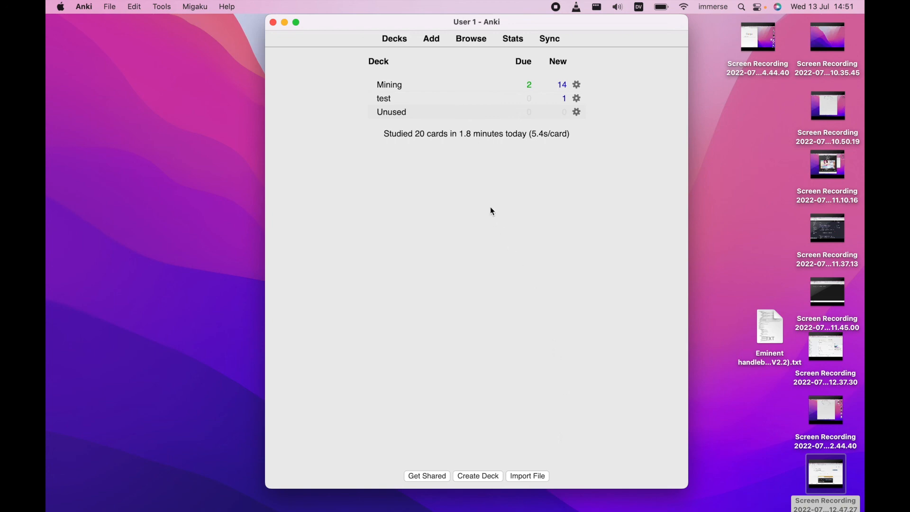
# - Show the cards of the test deck in Anki's browser and open the card preview window
pyautogui.click(470, 45)
pyautogui.click(93, 69)
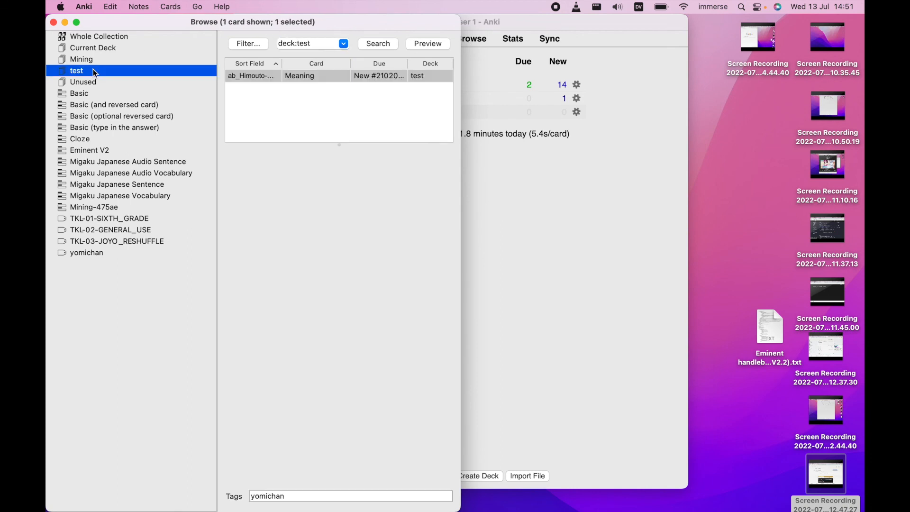
pyautogui.click(320, 99)
pyautogui.click(434, 44)
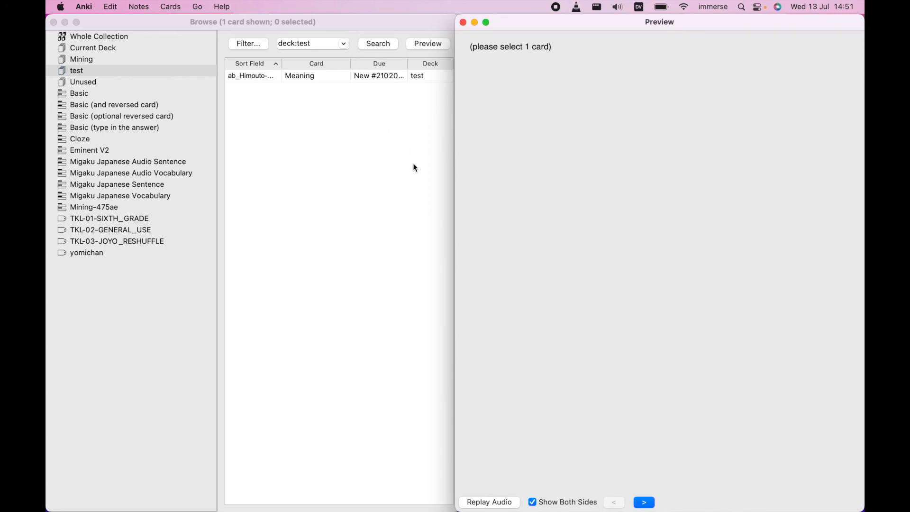
# - Switch to Chrome, open the bookmarked texthooker page and turn on the clipboard inserter
pyautogui.hotkey('ctrl', 'Left')
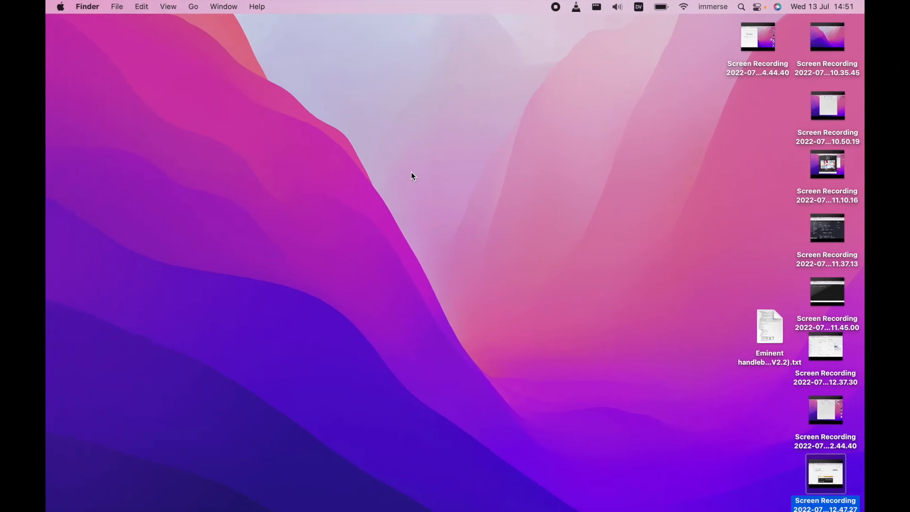
pyautogui.press('F4')
pyautogui.click(150, 66)
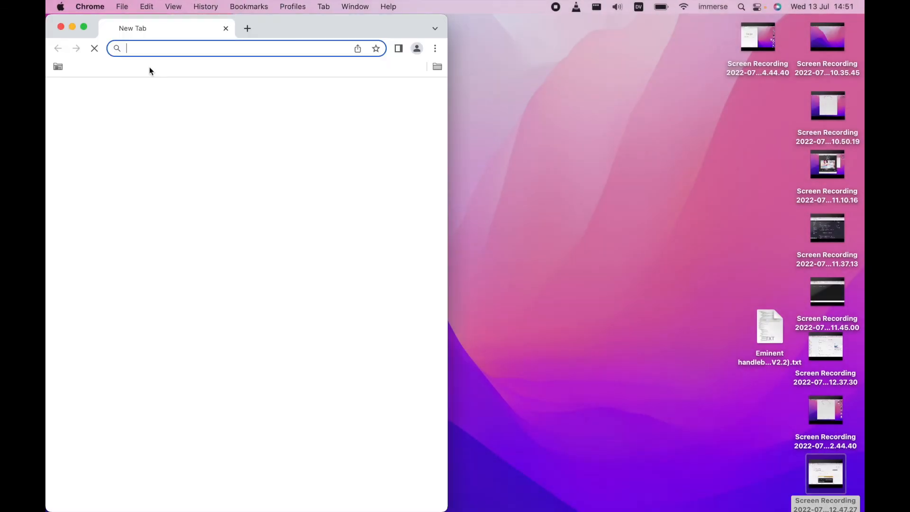
pyautogui.click(140, 68)
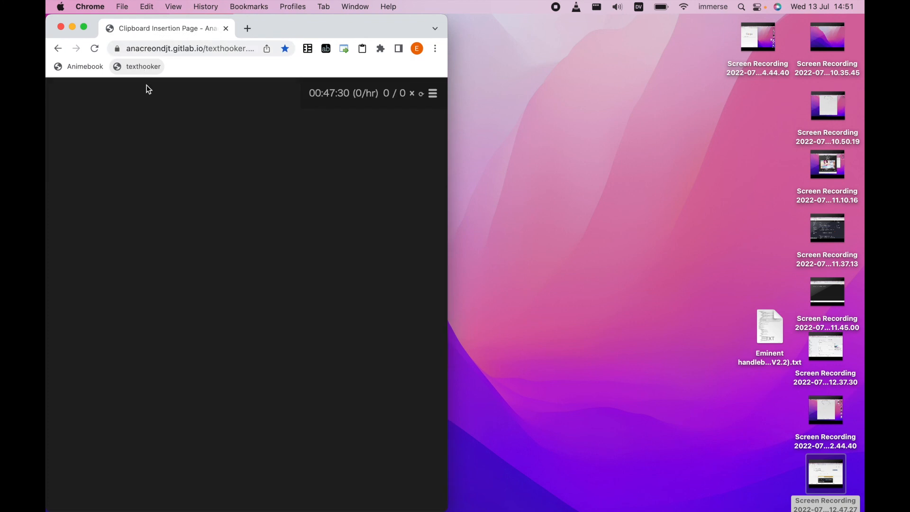
pyautogui.click(363, 49)
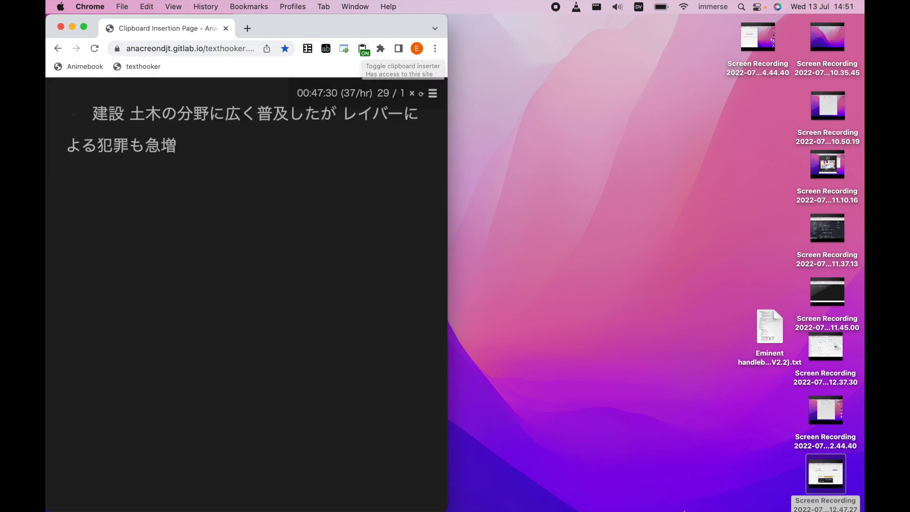
# - Open the S01-E01 .mkv episode from Documents in mpv and shrink its window to uncover part of the texthooker page
pyautogui.moveTo(685, 493)
pyautogui.click(604, 492)
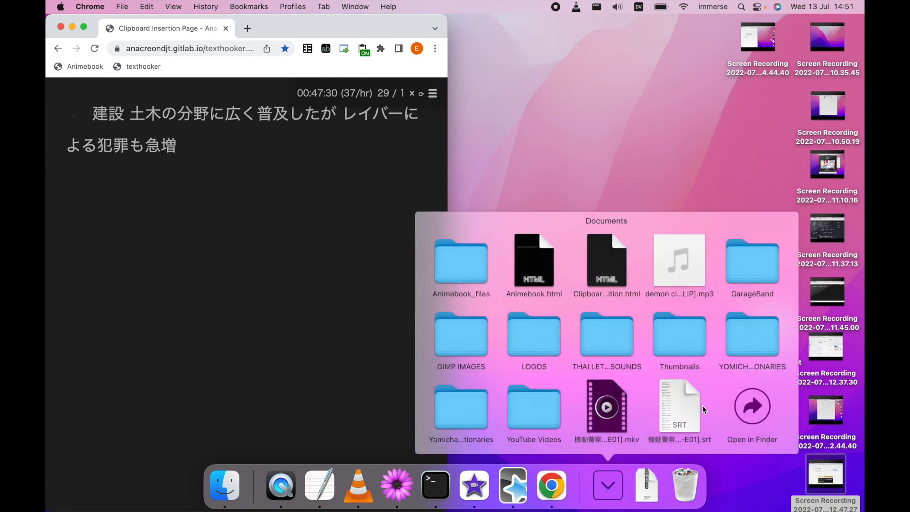
pyautogui.click(609, 406)
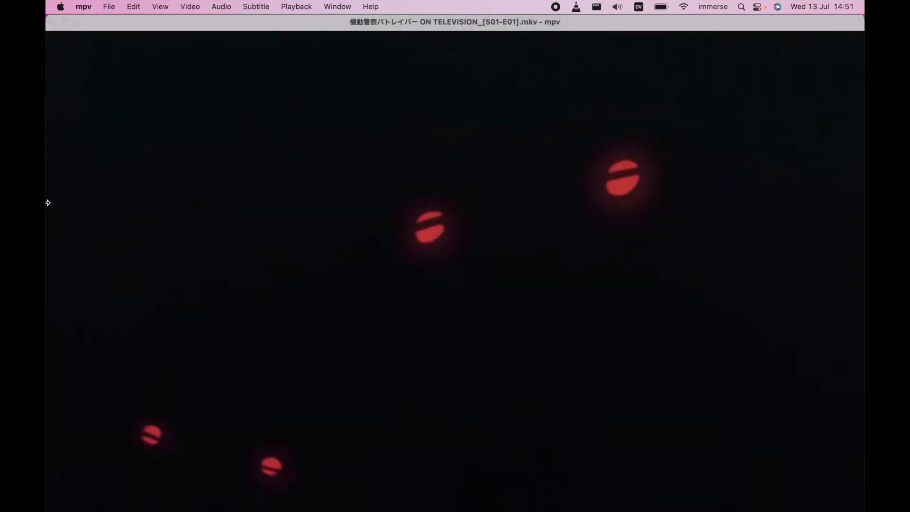
pyautogui.moveTo(47, 202); pyautogui.dragTo(331, 241)
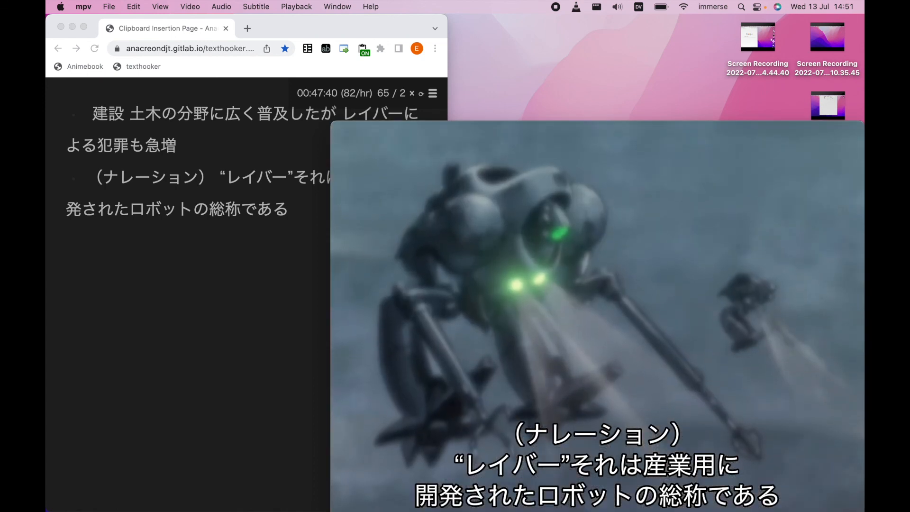
# - Look up 総称 in the captured subtitle line on the texthooker page and add it to Anki with Yomichan
pyautogui.click(228, 280)
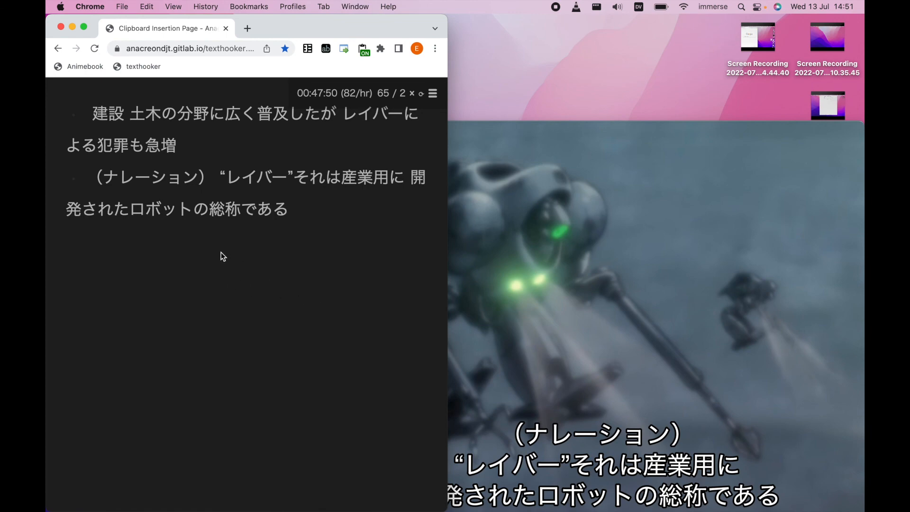
pyautogui.moveTo(218, 210)
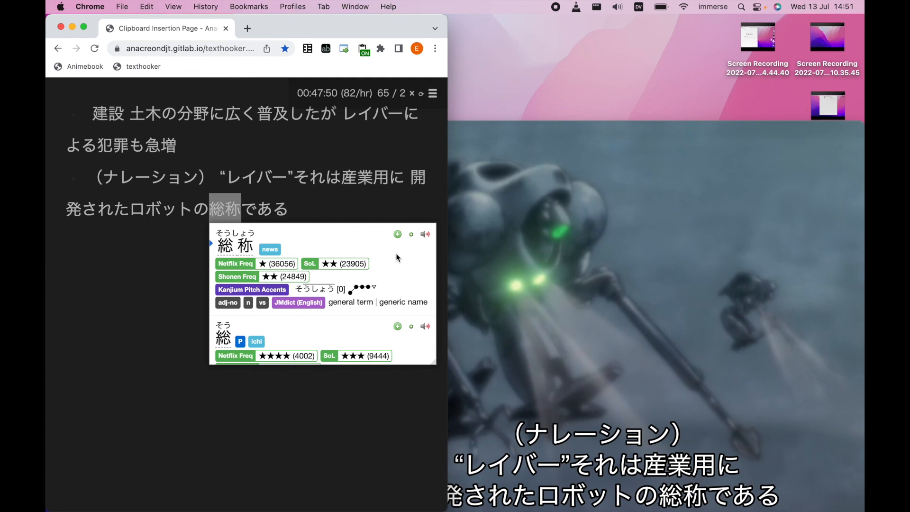
pyautogui.click(397, 235)
# - Switch to mpv, add the scene's image and sentence audio to the 総称 note with mpvacious, and reopen Anki's card preview to refresh it
pyautogui.click(529, 248)
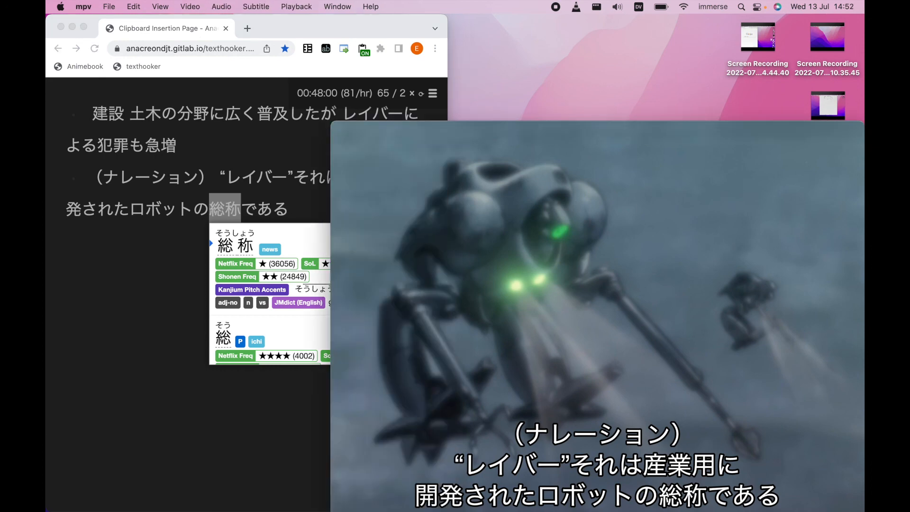
pyautogui.press('a')
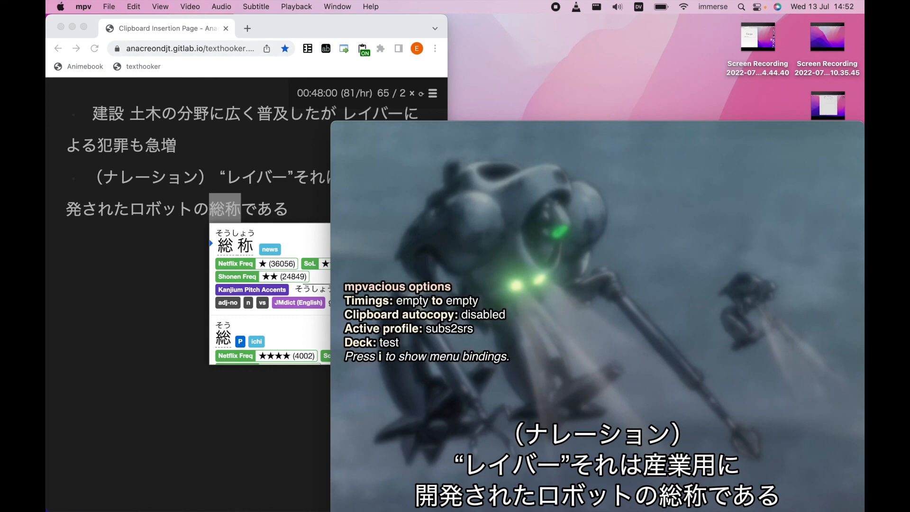
pyautogui.press('c')
pyautogui.press('m')
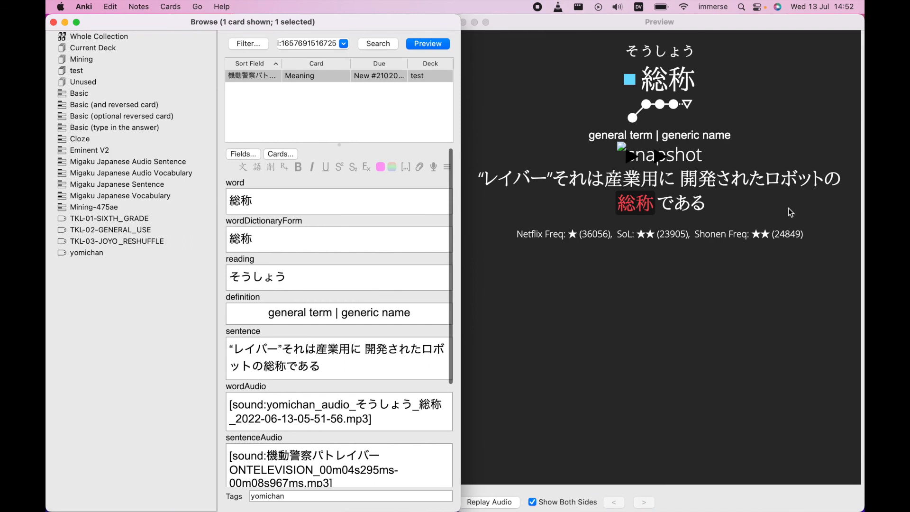
pyautogui.click(425, 43)
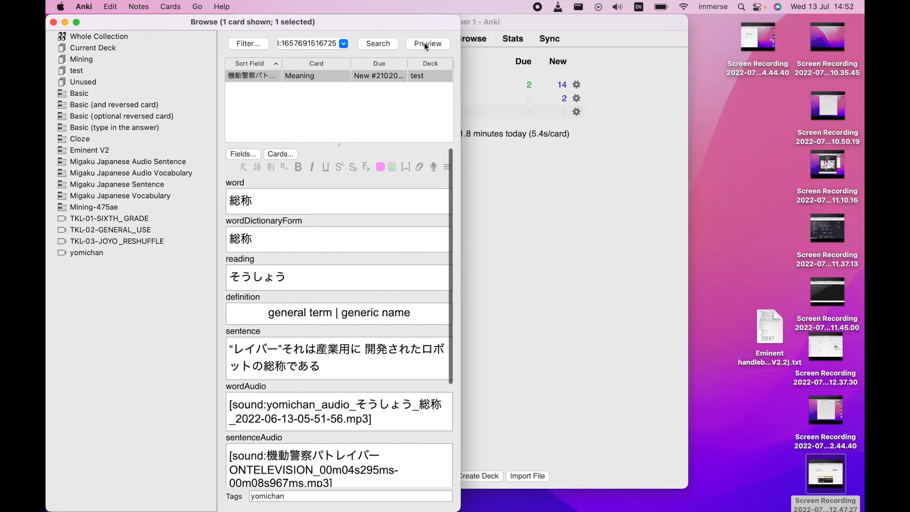
pyautogui.click(425, 43)
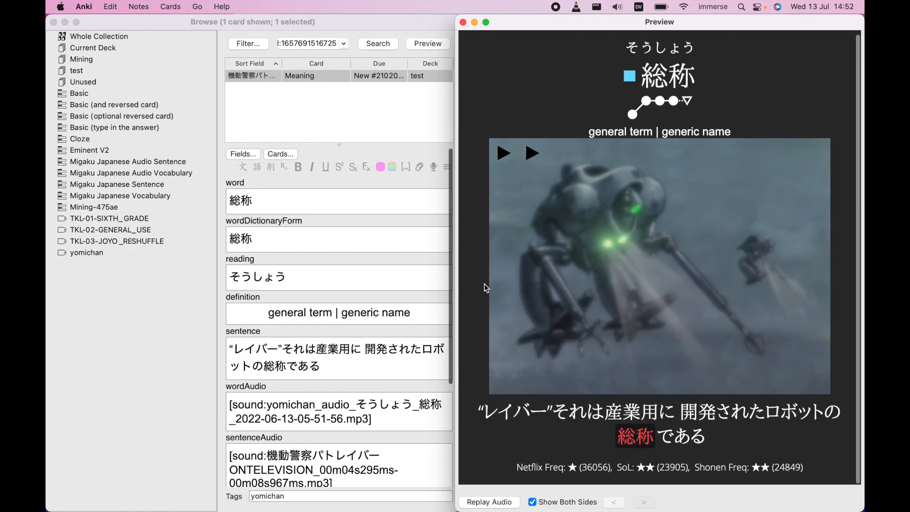
# - Return to the texthooker page, look up 犯罪 in the newest captured subtitle line and add it to Anki with Yomichan
pyautogui.hotkey('ctrl', 'Left')
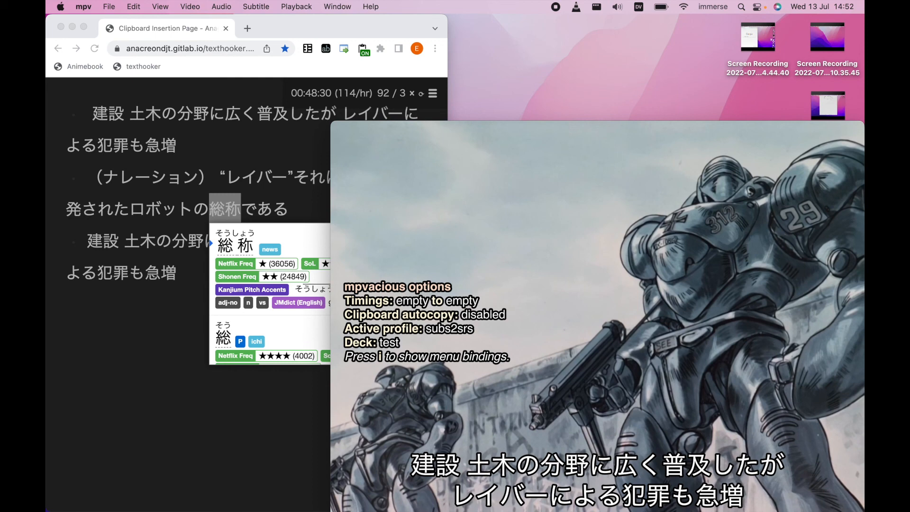
pyautogui.click(174, 363)
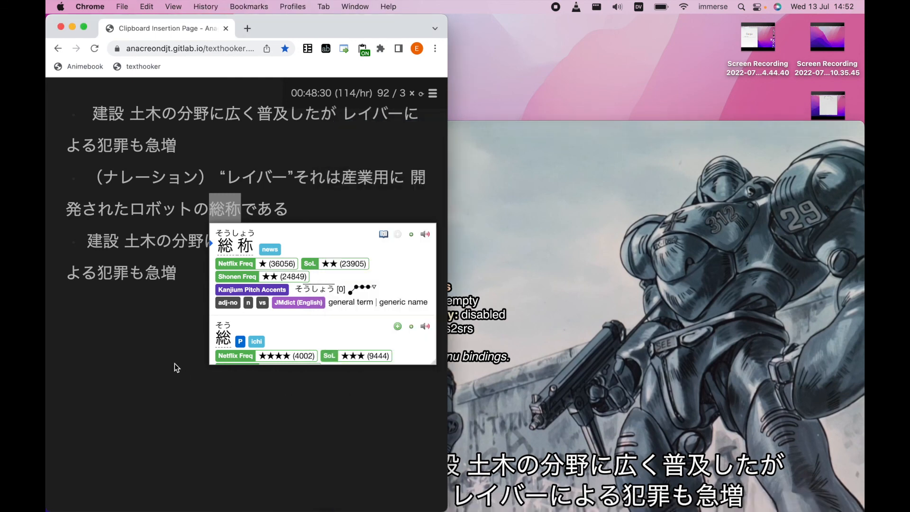
pyautogui.moveTo(103, 273)
pyautogui.click(285, 298)
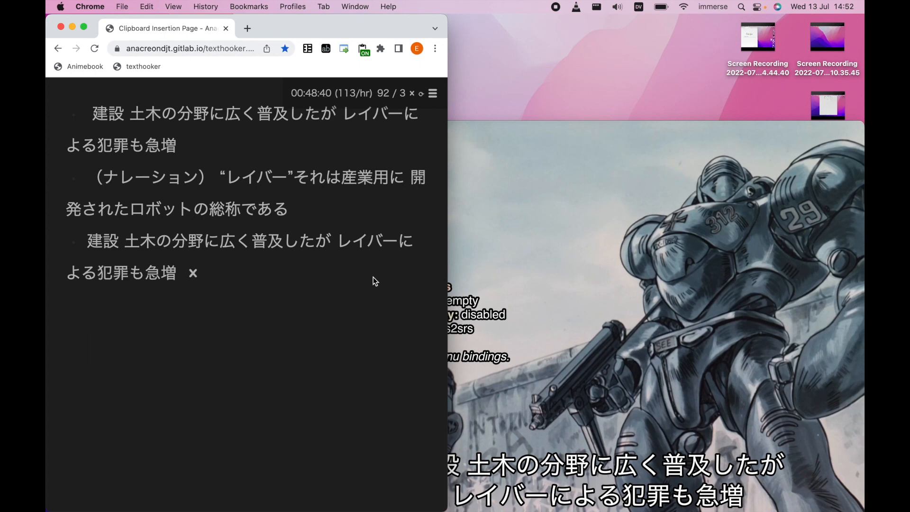
# - Copy the whole newest subtitle line from the texthooker page and update the 犯罪 note from mpv with the animecards script
pyautogui.moveTo(80, 241); pyautogui.dragTo(210, 283)
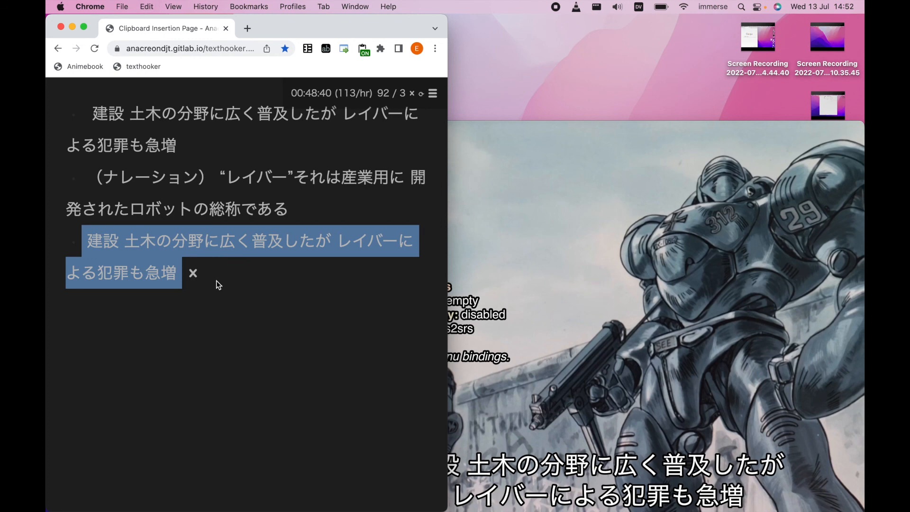
pyautogui.click(529, 205)
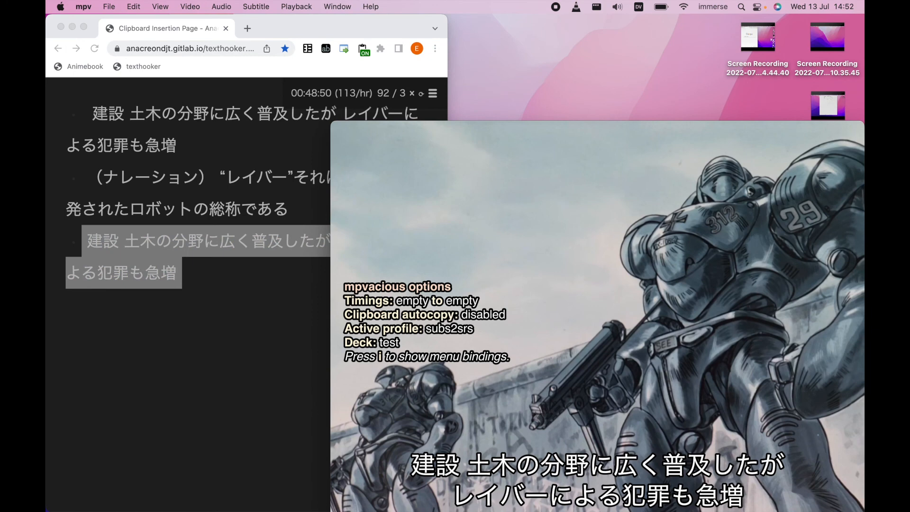
pyautogui.hotkey('ctrl', 'm')
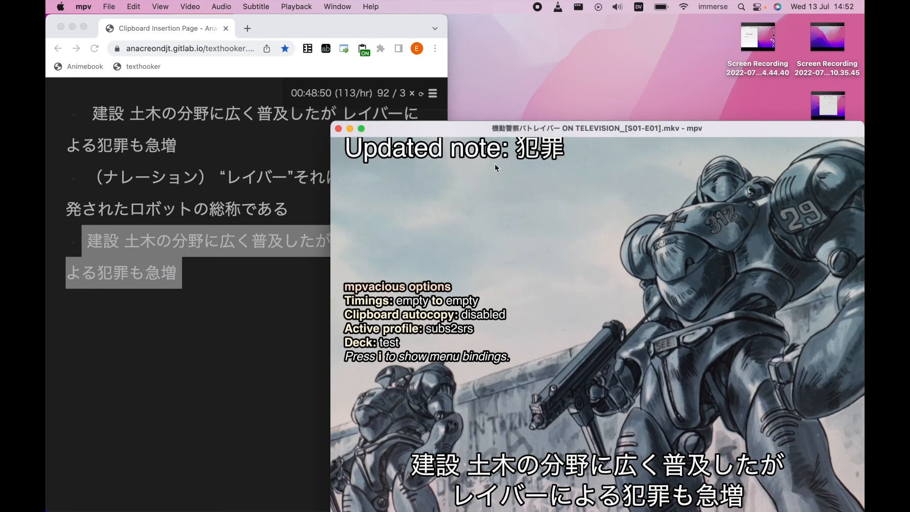
# - Switch to Anki, list the test deck's cards and preview the 犯罪 card
pyautogui.hotkey('ctrl', 'Right')
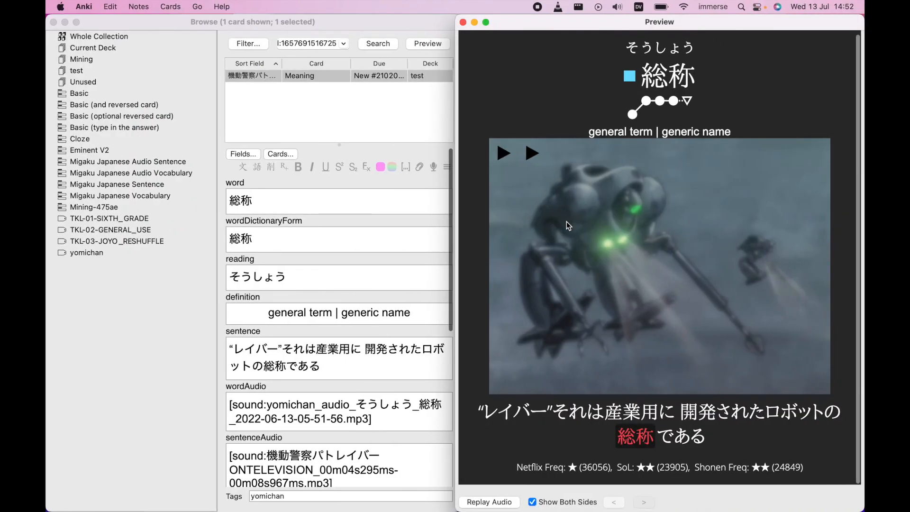
pyautogui.click(80, 71)
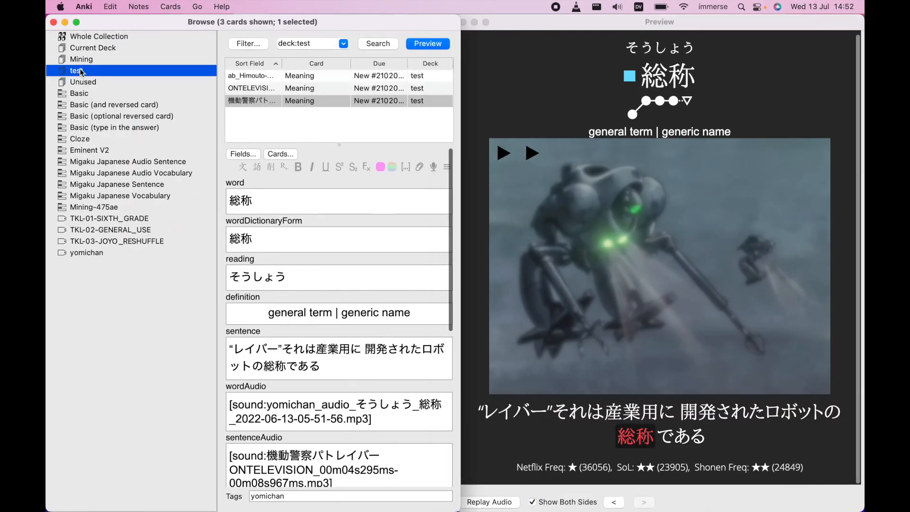
pyautogui.click(319, 89)
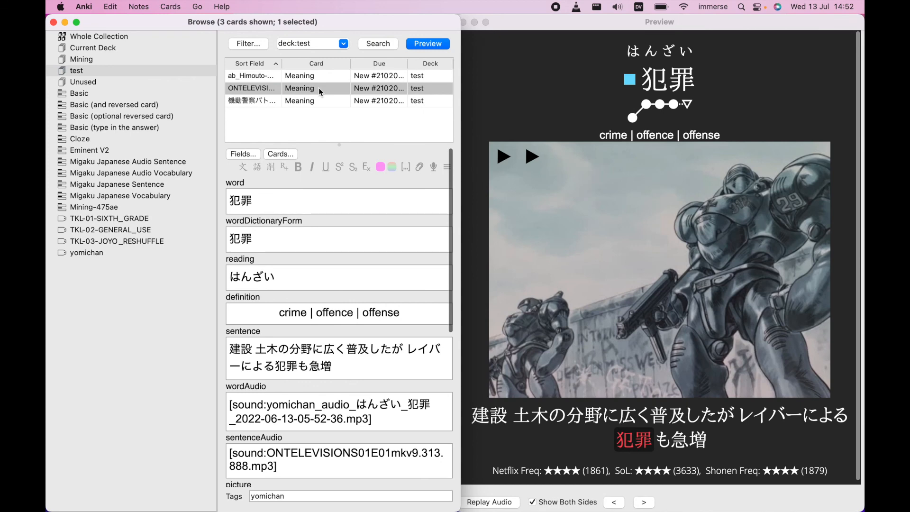
pyautogui.click(480, 199)
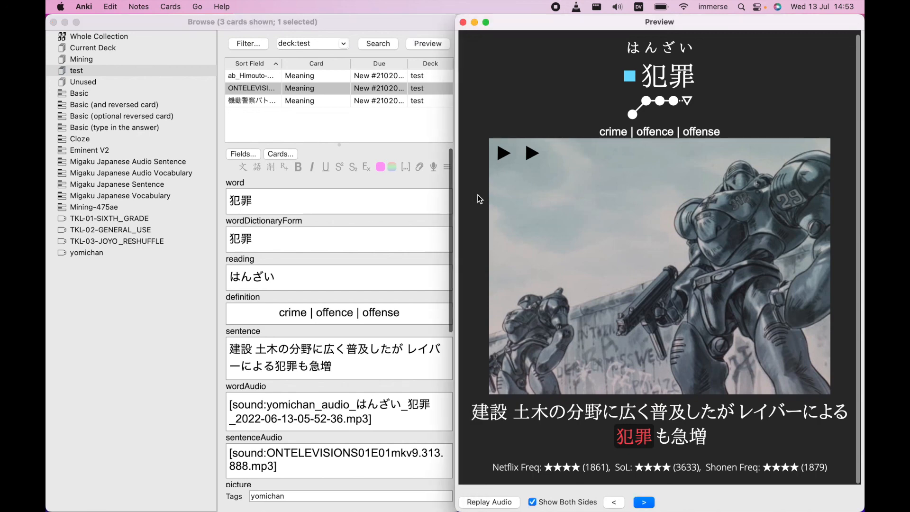